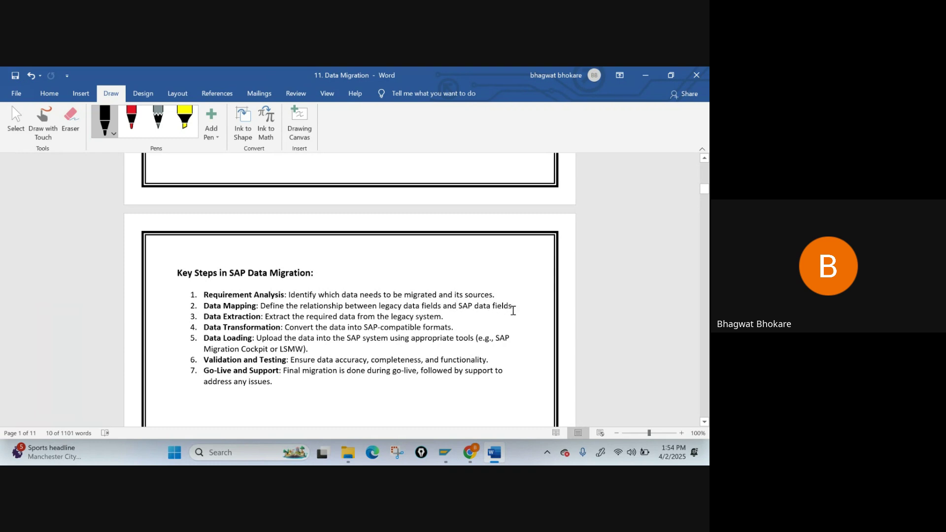
- Review the key SAP data migration steps and the LSMW and BDC method sections in the Data Migration document
{"action": "left_click", "coordinate": [297, 309]}
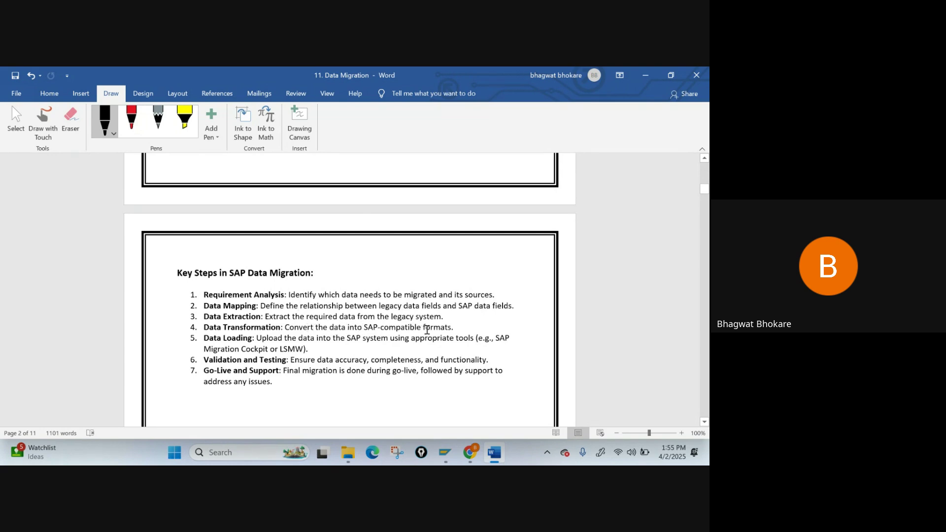
{"action": "left_click", "coordinate": [458, 329]}
{"action": "scroll", "coordinate": [325, 313], "scroll_direction": "down", "scroll_amount": 3}
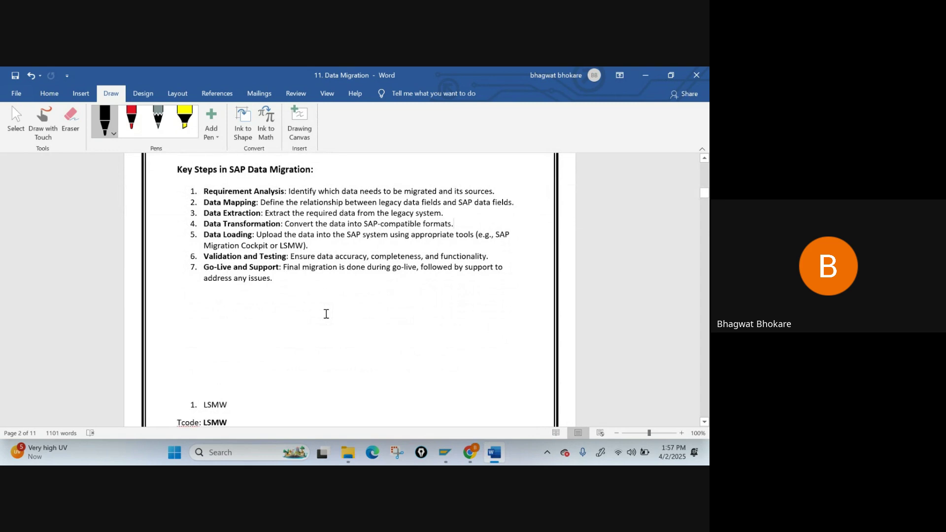
{"action": "scroll", "coordinate": [325, 312], "scroll_direction": "down", "scroll_amount": 2}
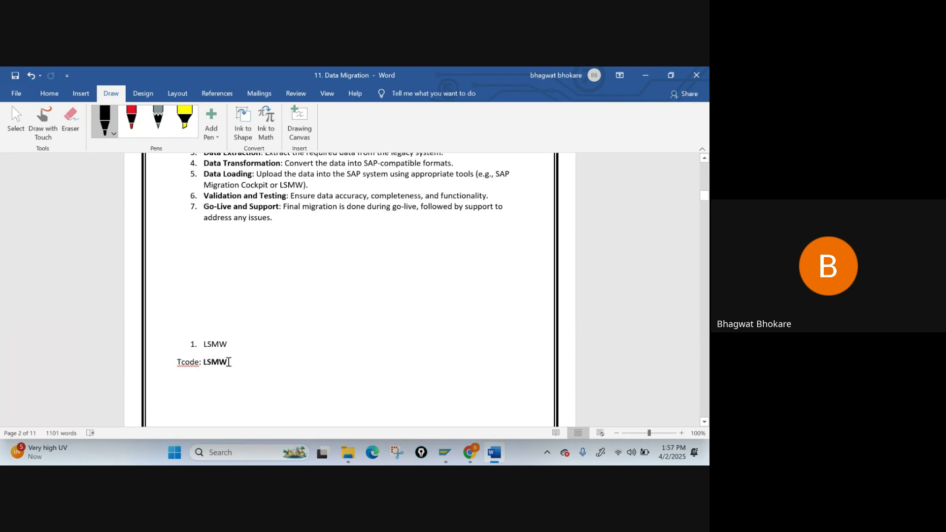
{"action": "scroll", "coordinate": [229, 362], "scroll_direction": "down", "scroll_amount": 1}
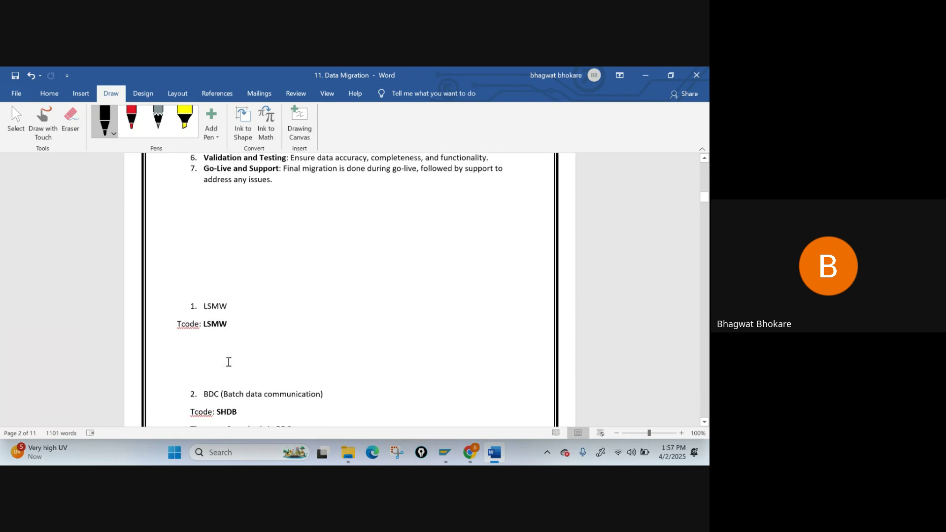
{"action": "scroll", "coordinate": [228, 362], "scroll_direction": "up", "scroll_amount": 1}
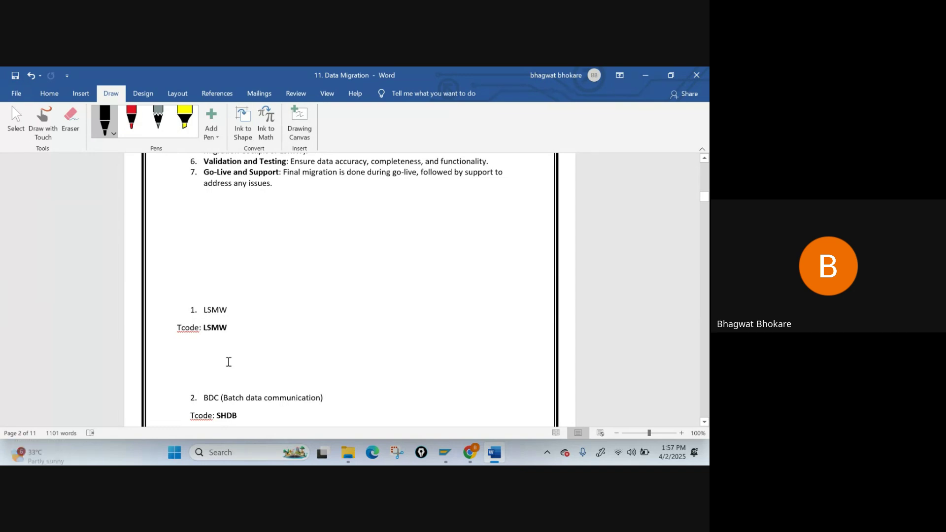
{"action": "scroll", "coordinate": [228, 362], "scroll_direction": "down", "scroll_amount": 2}
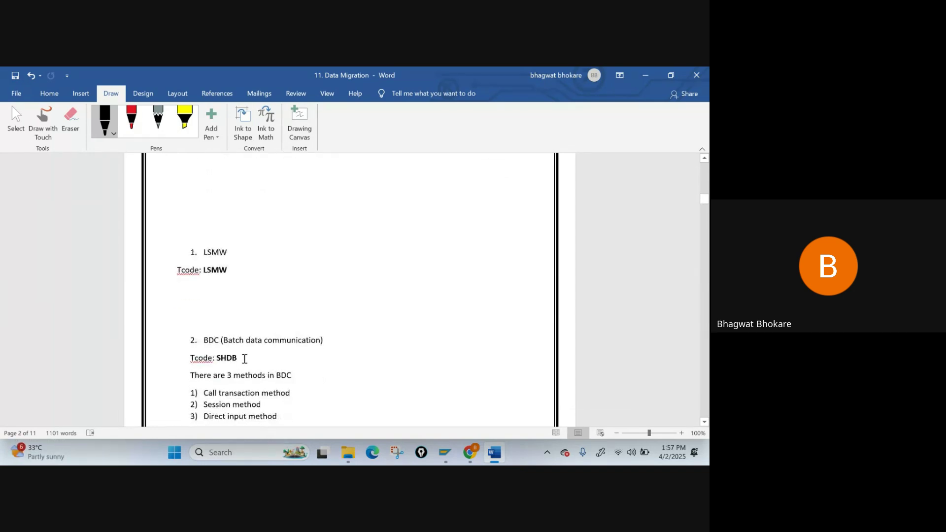
{"action": "scroll", "coordinate": [239, 365], "scroll_direction": "down", "scroll_amount": 1}
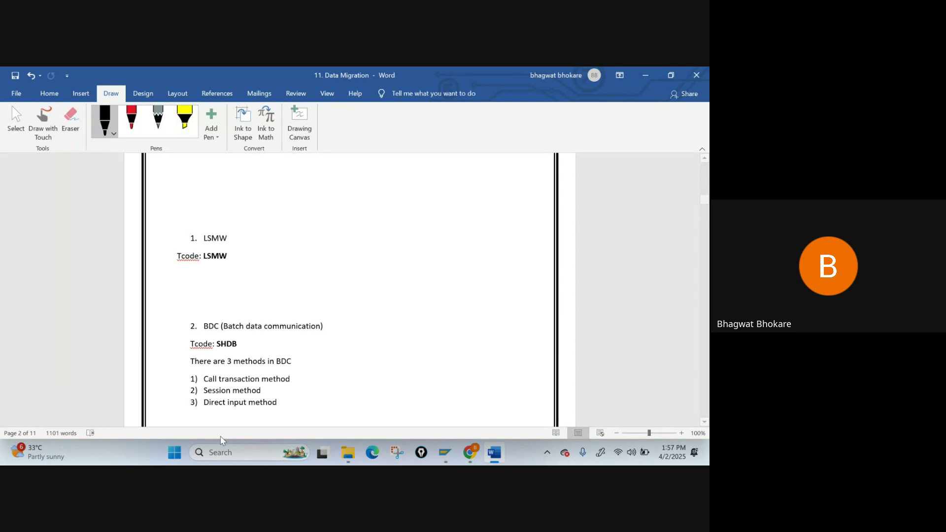
{"action": "scroll", "coordinate": [355, 259], "scroll_direction": "up", "scroll_amount": 3}
{"action": "scroll", "coordinate": [355, 258], "scroll_direction": "up", "scroll_amount": 1}
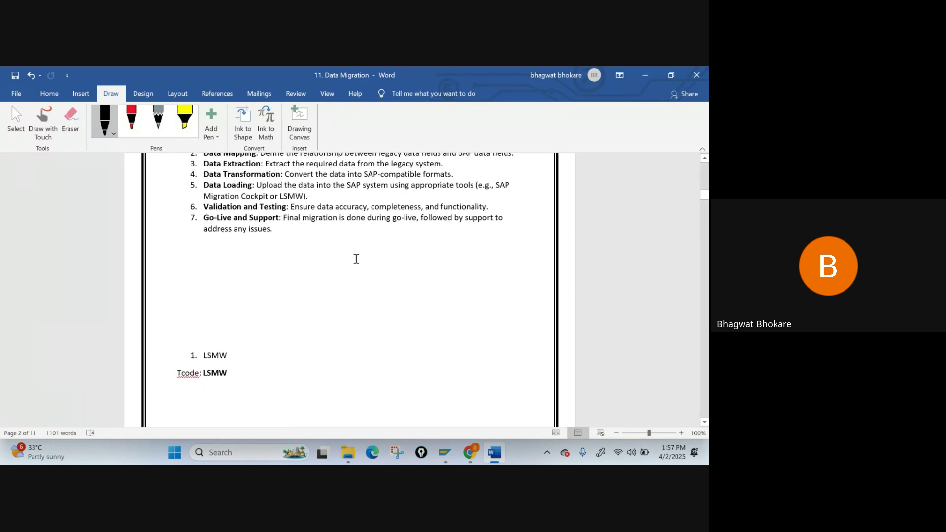
- Select the LSMW transaction code on the Tcode line and undo its bold formatting
{"action": "left_click", "coordinate": [236, 379]}
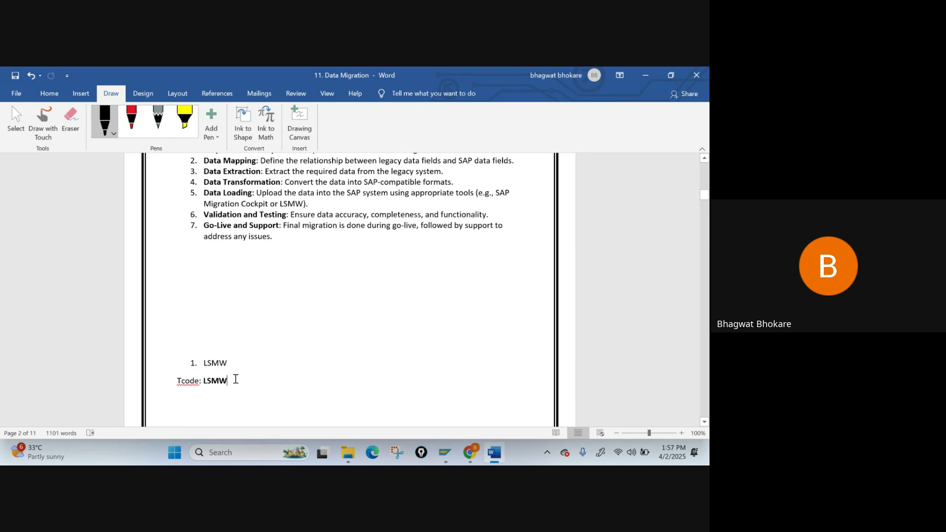
{"action": "key", "text": "shift+Left"}
{"action": "key", "text": "shift+Left"}
{"action": "key", "text": "shift+Left"}
{"action": "key", "text": "shift+Left"}
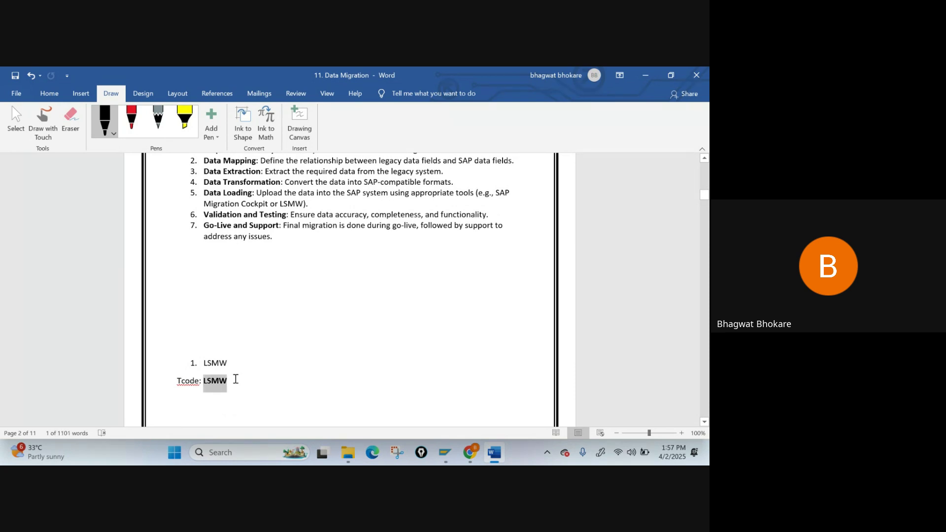
{"action": "key", "text": "ctrl+z"}
{"action": "left_click", "coordinate": [235, 379]}
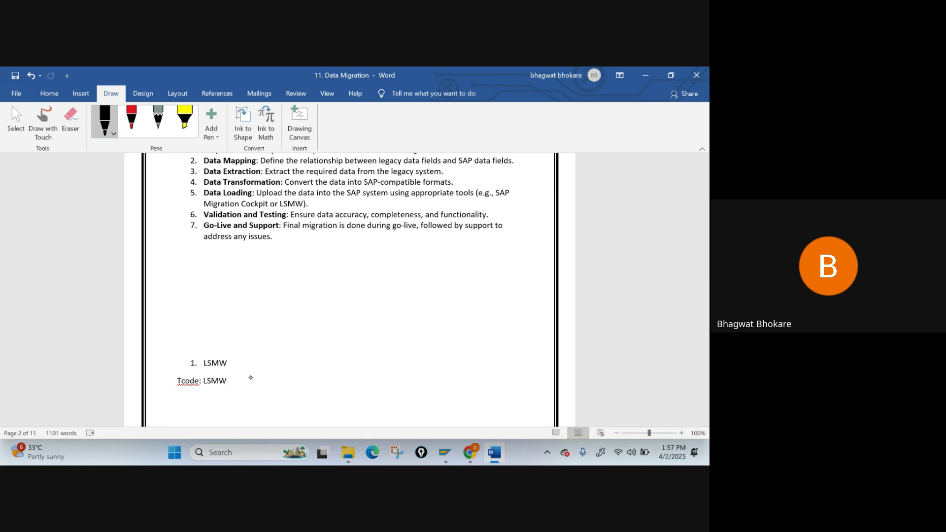
- Switch to the SAP session, decline logging off, and return to the SAP Easy Access screen with /n
{"action": "left_click", "coordinate": [444, 452]}
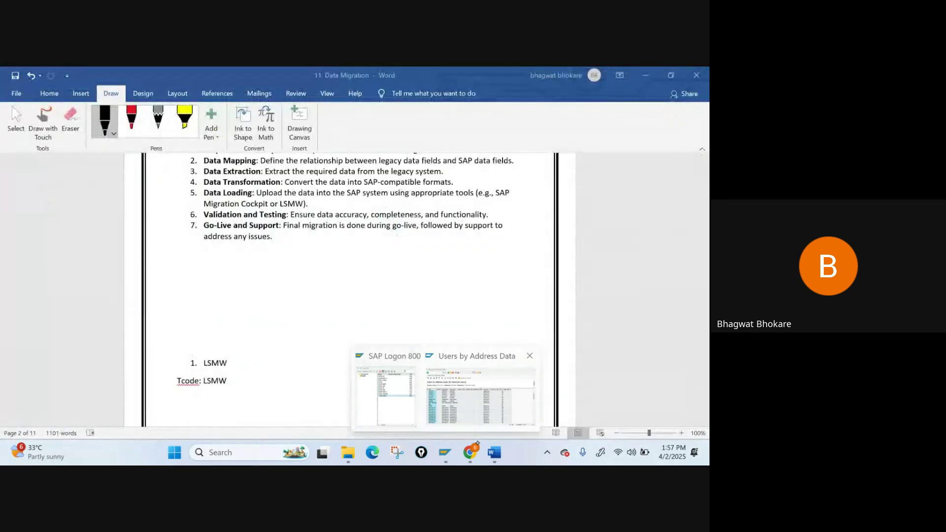
{"action": "left_click", "coordinate": [529, 356]}
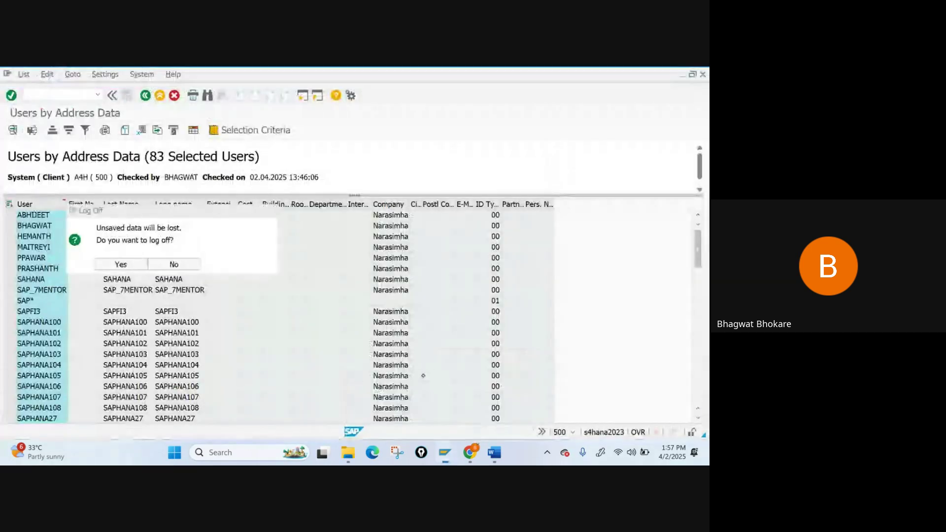
{"action": "left_click", "coordinate": [184, 264]}
{"action": "left_click", "coordinate": [53, 95]}
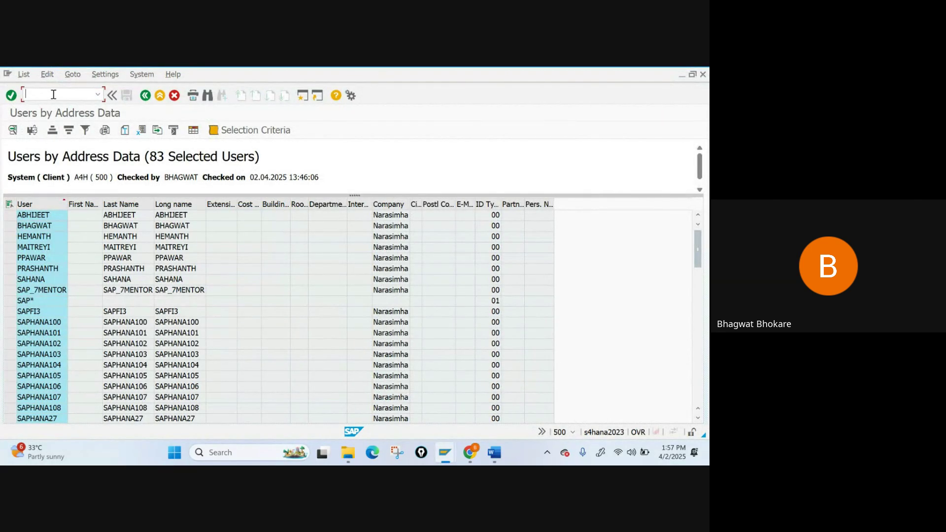
{"action": "type", "text": "/n"}
{"action": "key", "text": "Return"}
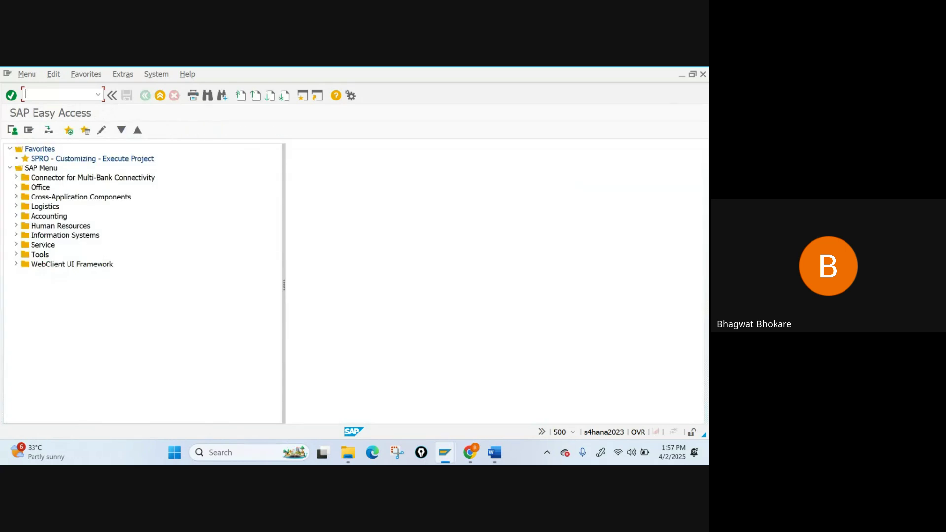
- Open transaction OX02, position the company code list at P12, and browse the surrounding entries
{"action": "type", "text": "ox02"}
{"action": "key", "text": "Return"}
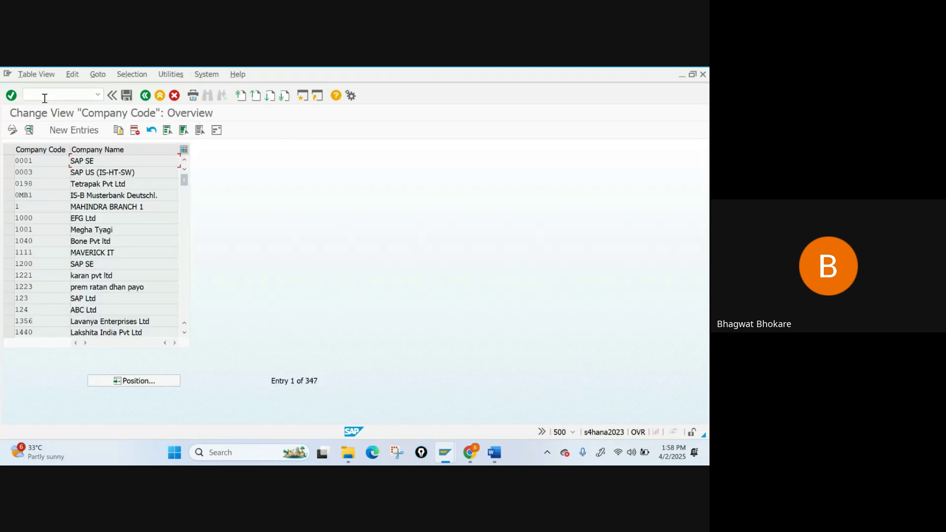
{"action": "left_click", "coordinate": [146, 382]}
{"action": "type", "text": "p12"}
{"action": "key", "text": "Return"}
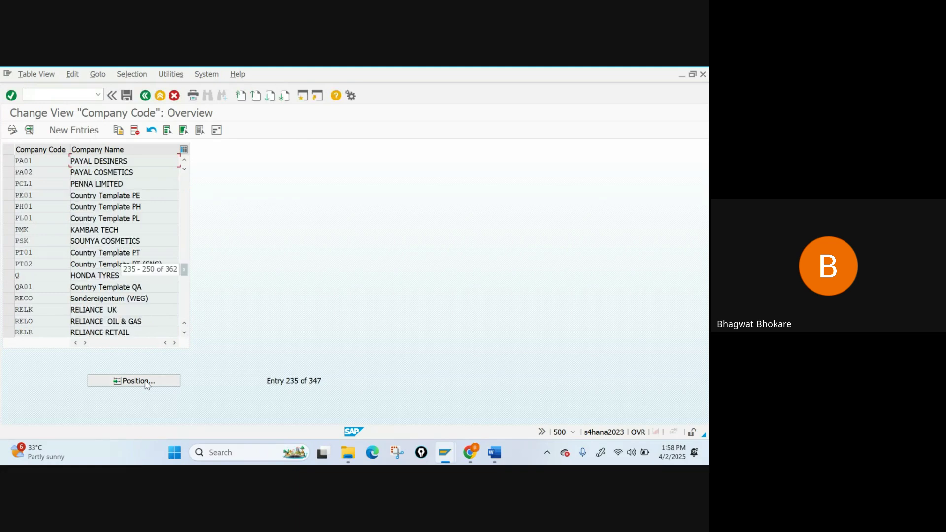
{"action": "scroll", "coordinate": [112, 232], "scroll_direction": "up", "scroll_amount": 3}
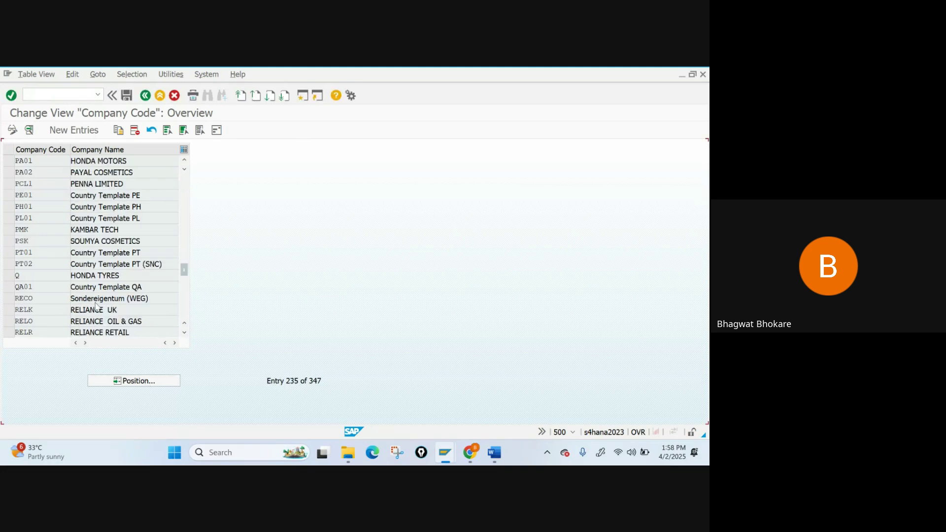
{"action": "scroll", "coordinate": [112, 233], "scroll_direction": "up", "scroll_amount": 3}
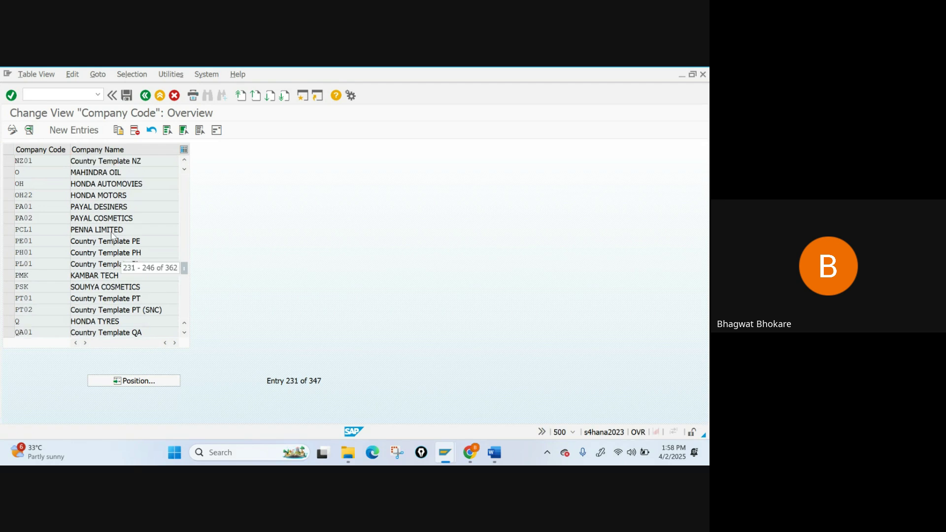
{"action": "scroll", "coordinate": [112, 233], "scroll_direction": "up", "scroll_amount": 4}
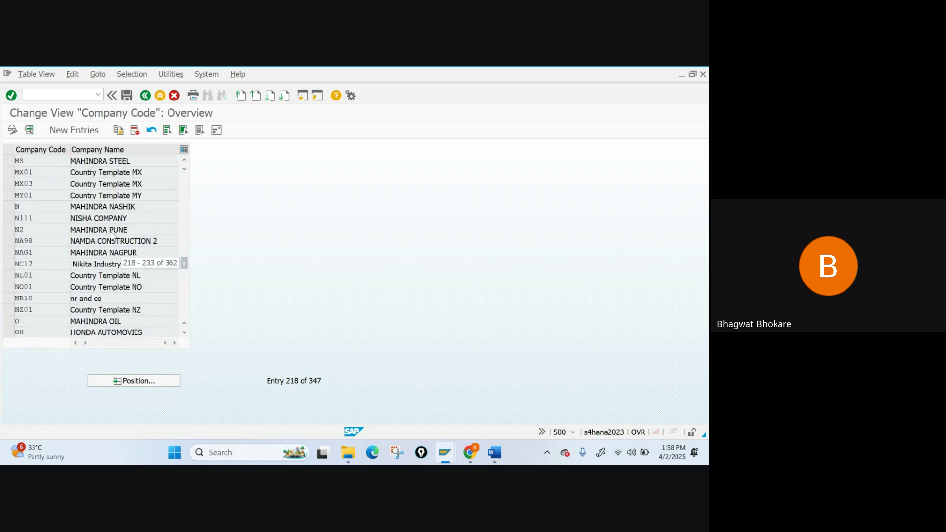
- Position the list at company code AP12, view its details, and return to the overview
{"action": "type", "text": "ap12"}
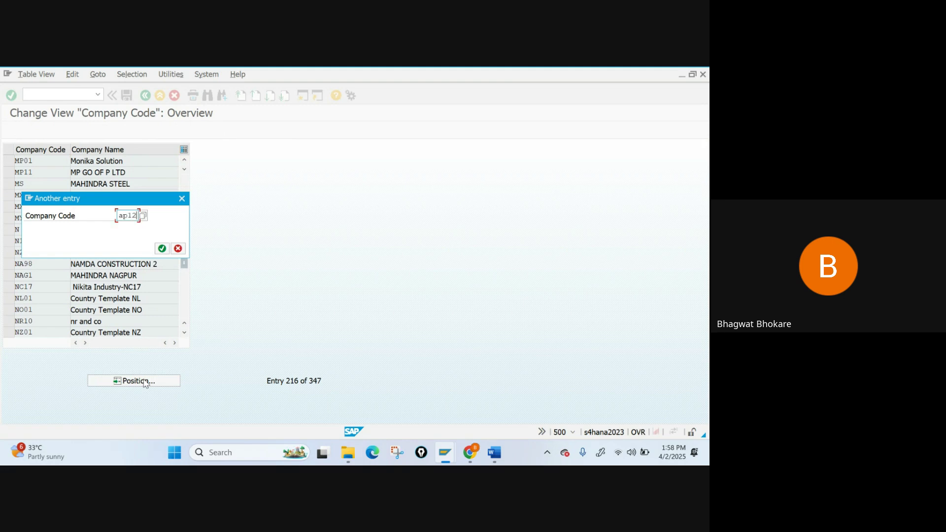
{"action": "key", "text": "Return"}
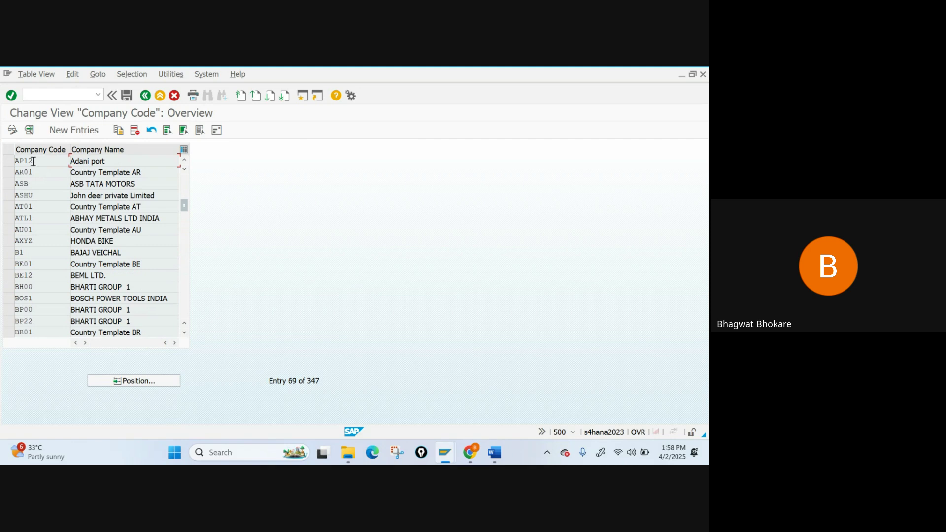
{"action": "double_click", "coordinate": [36, 166]}
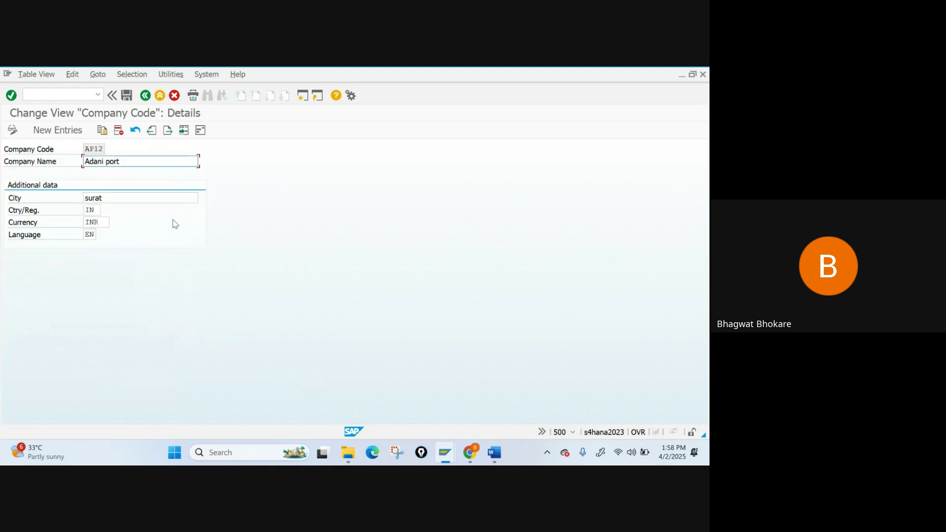
{"action": "left_click", "coordinate": [145, 95]}
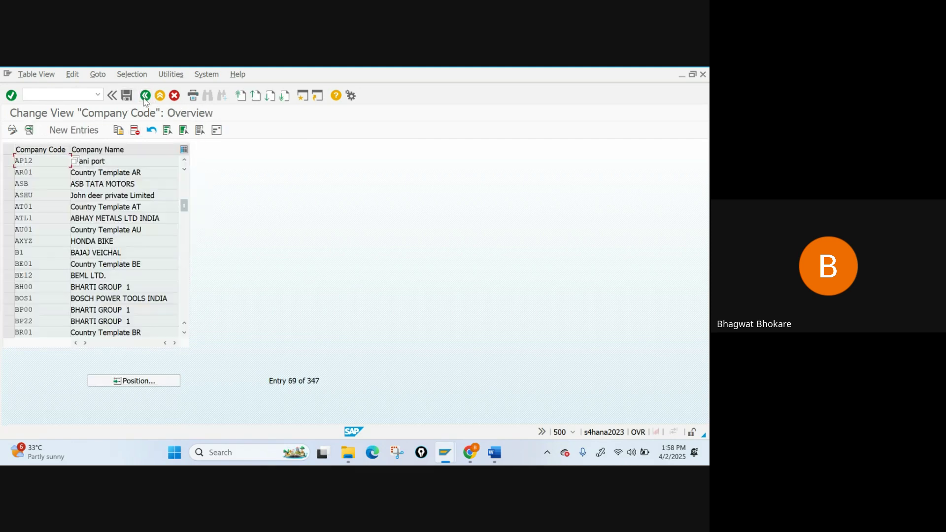
- Leave the company code overview with /n, start transaction LSMW, and accept the workbench welcome message
{"action": "left_click", "coordinate": [80, 93]}
{"action": "type", "text": "/n"}
{"action": "key", "text": "Return"}
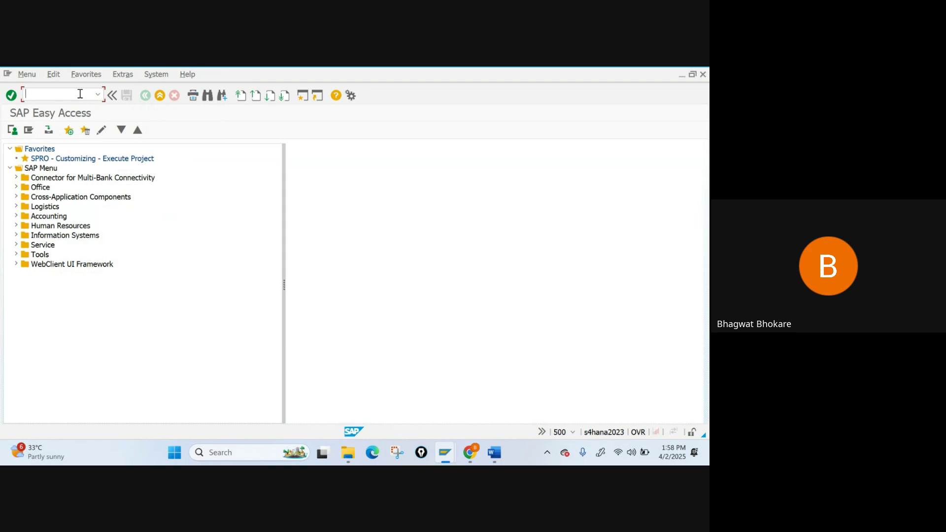
{"action": "type", "text": "lsmw"}
{"action": "key", "text": "Return"}
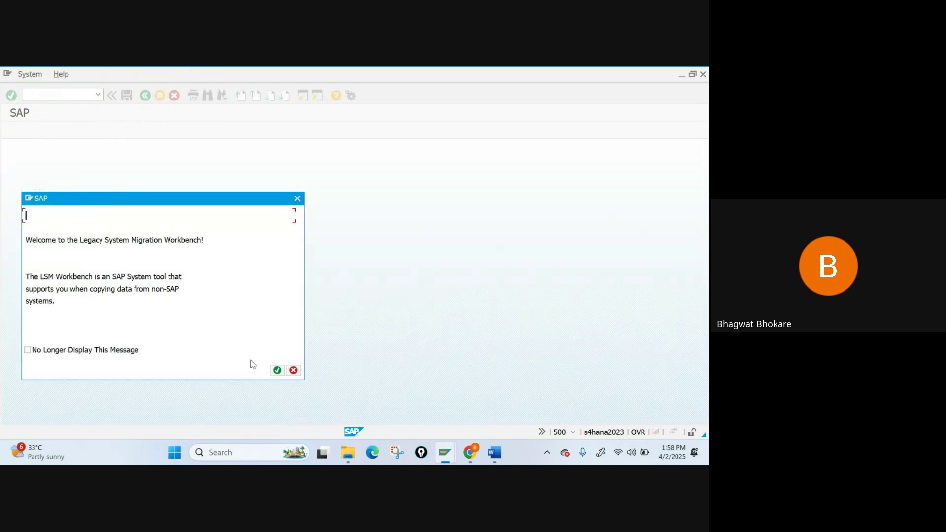
{"action": "left_click", "coordinate": [277, 370]}
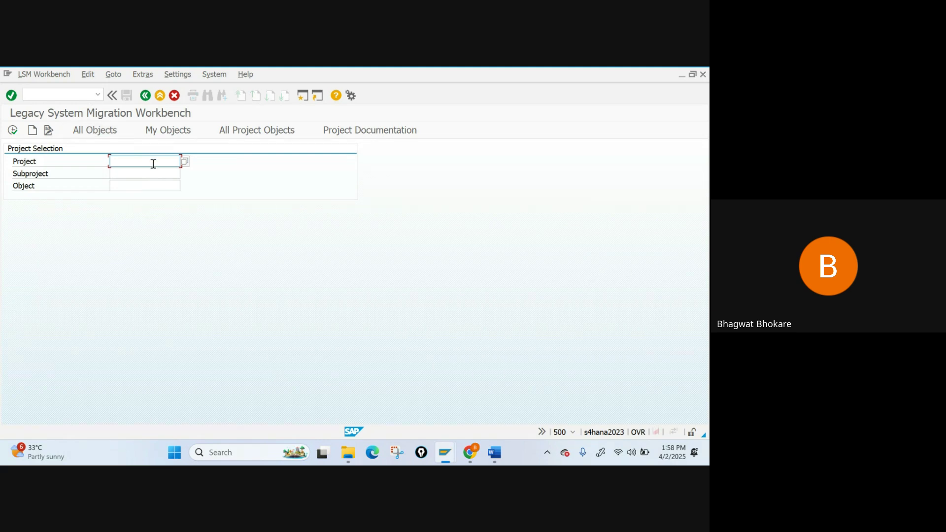
- Create a migration project named GL_data with the description GL Accounts
{"action": "left_click", "coordinate": [33, 131]}
{"action": "key", "text": "shift+Tab"}
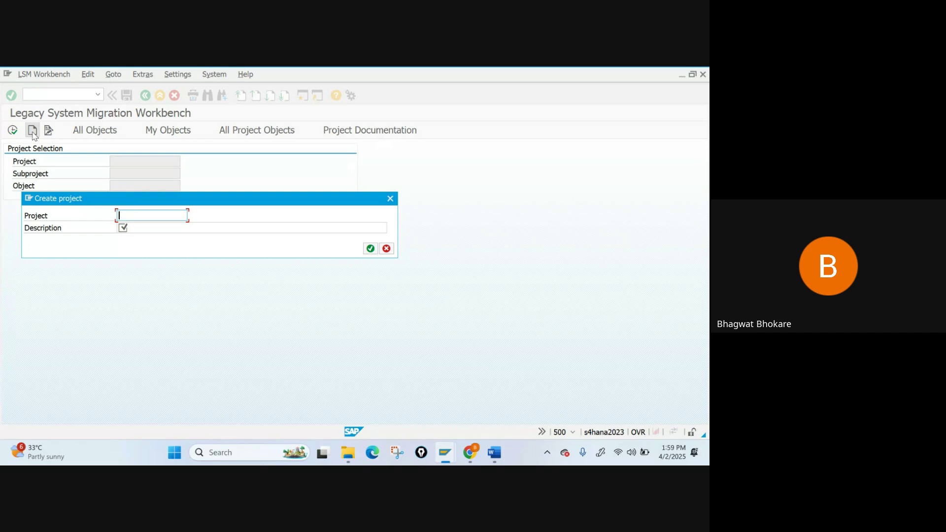
{"action": "type", "text": "GL _data"}
{"action": "key", "text": "Tab"}
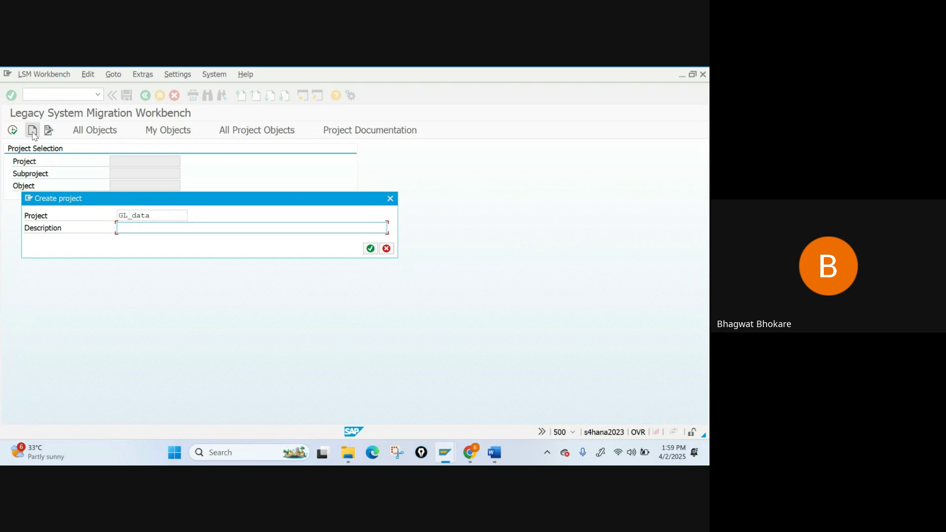
{"action": "type", "text": "GL Accounts"}
{"action": "left_click", "coordinate": [164, 220]}
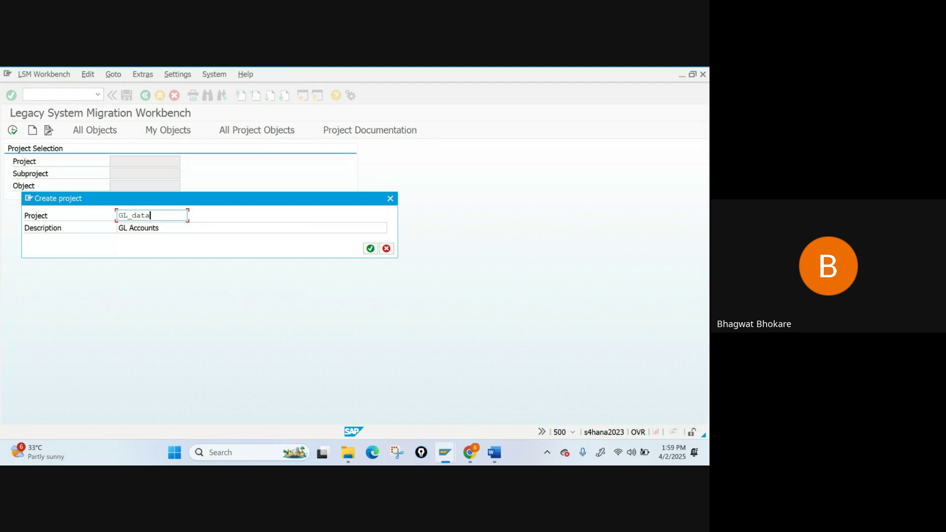
{"action": "left_click", "coordinate": [371, 249]}
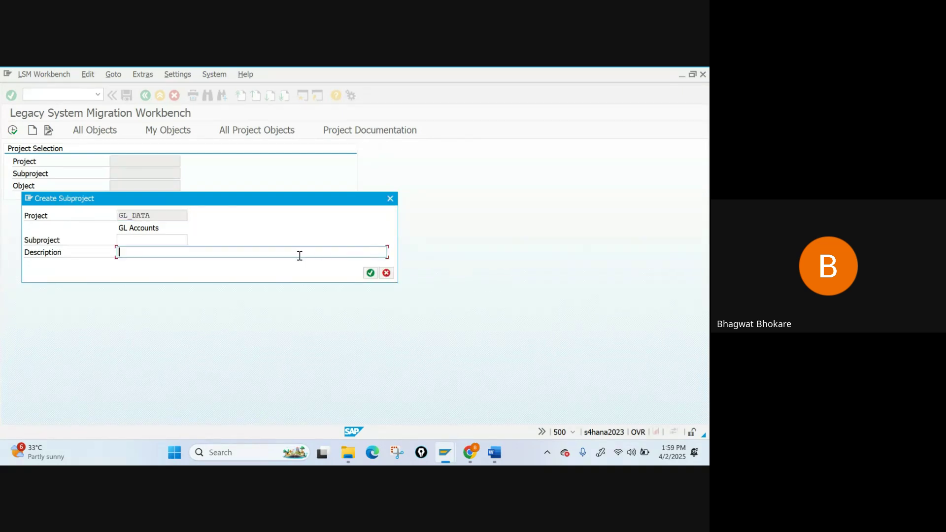
- Create the subproject GL_master with the description GL Master data under the new project
{"action": "left_click", "coordinate": [170, 240]}
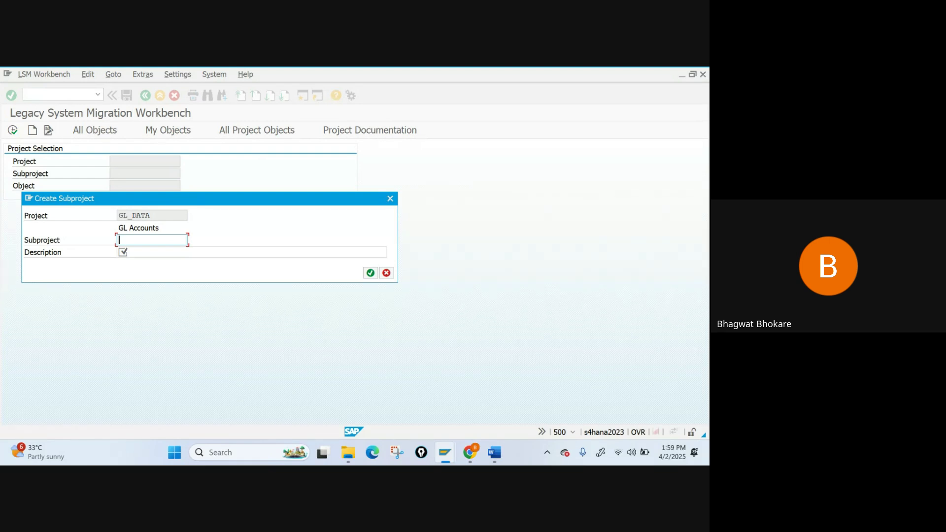
{"action": "type", "text": "GL_master"}
{"action": "left_click", "coordinate": [123, 252]}
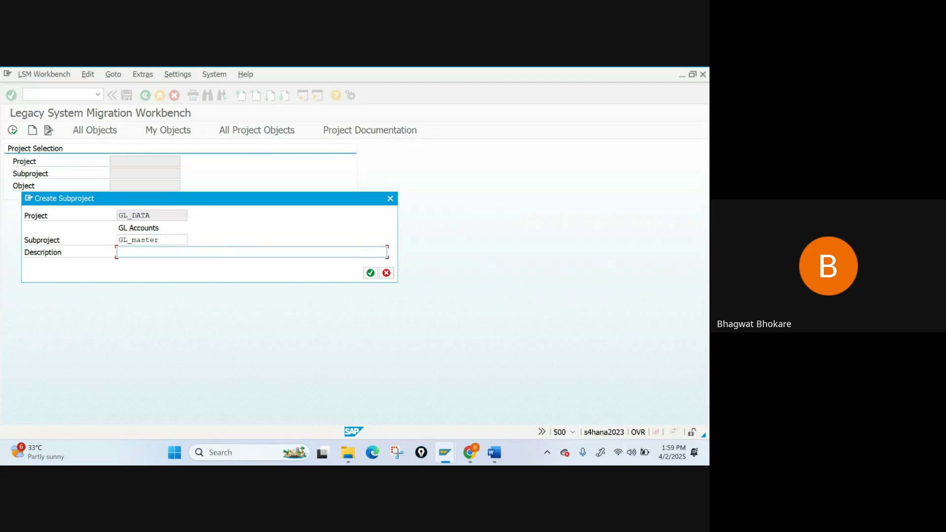
{"action": "type", "text": "GL Master data"}
{"action": "left_click", "coordinate": [370, 273]}
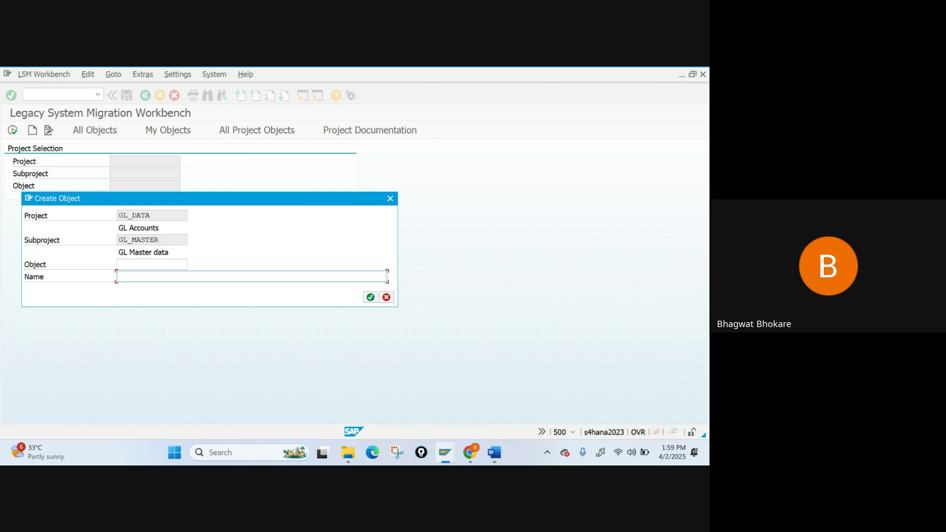
- Create the object Master with the name GL Master data under the GL_MASTER subproject
{"action": "left_click", "coordinate": [148, 264]}
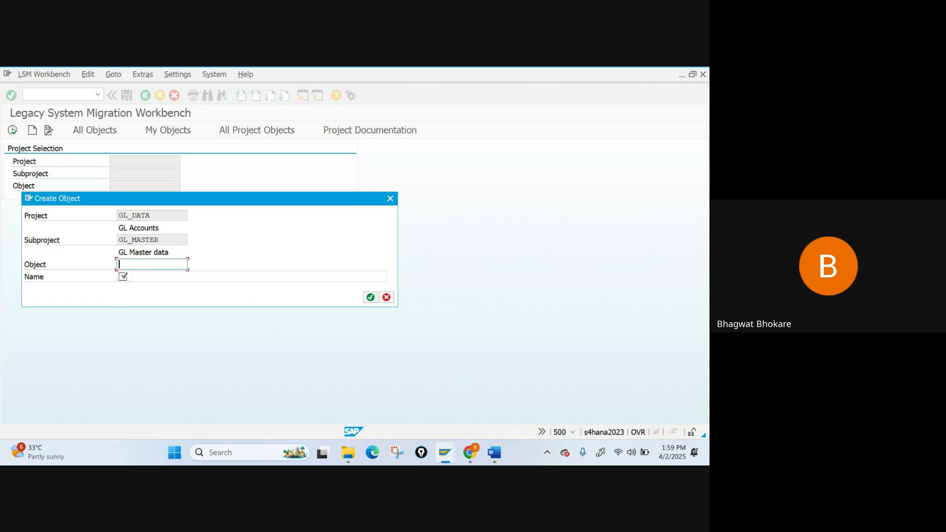
{"action": "type", "text": "Master"}
{"action": "key", "text": "Tab"}
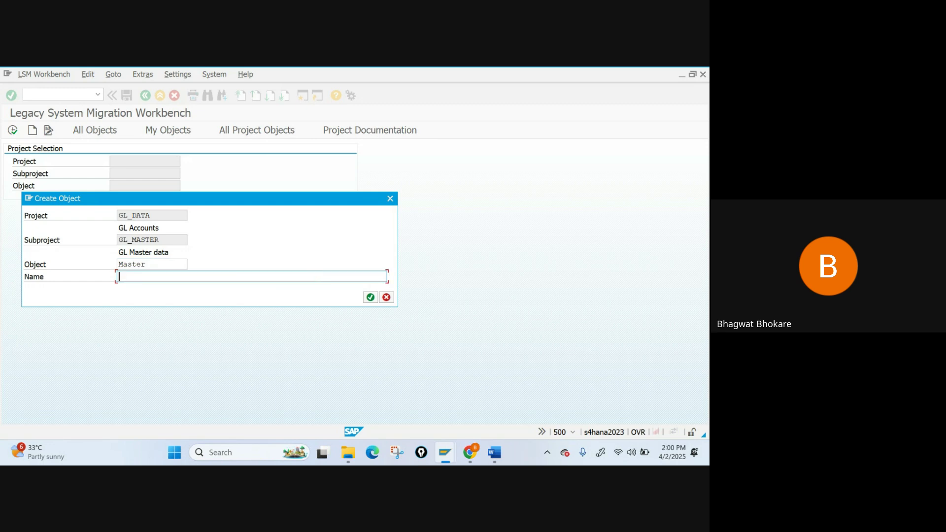
{"action": "type", "text": "GL"}
{"action": "key", "text": "BackSpace"}
{"action": "type", "text": "L Master data"}
{"action": "left_click", "coordinate": [370, 297]}
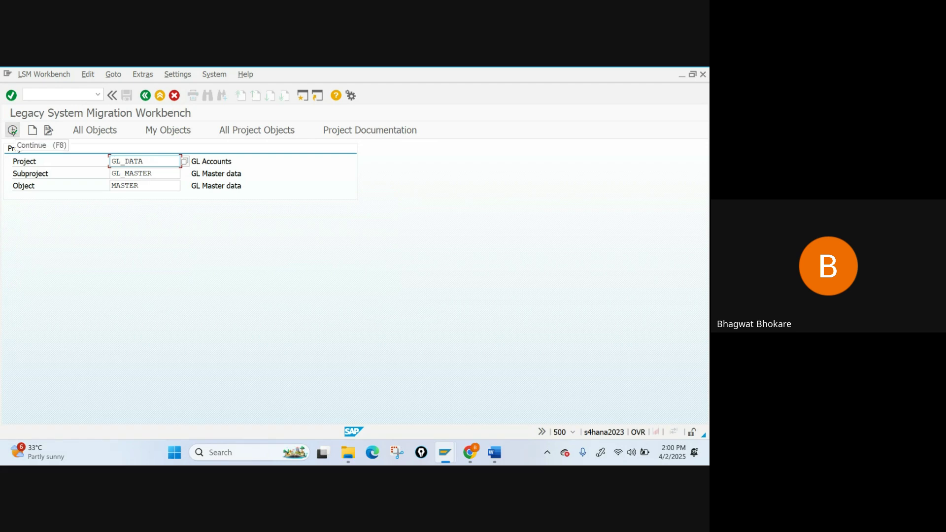
- Continue to the MASTER object's process steps, open its object attributes for change, and choose Batch Input Recording as the import method
{"action": "left_click", "coordinate": [13, 130]}
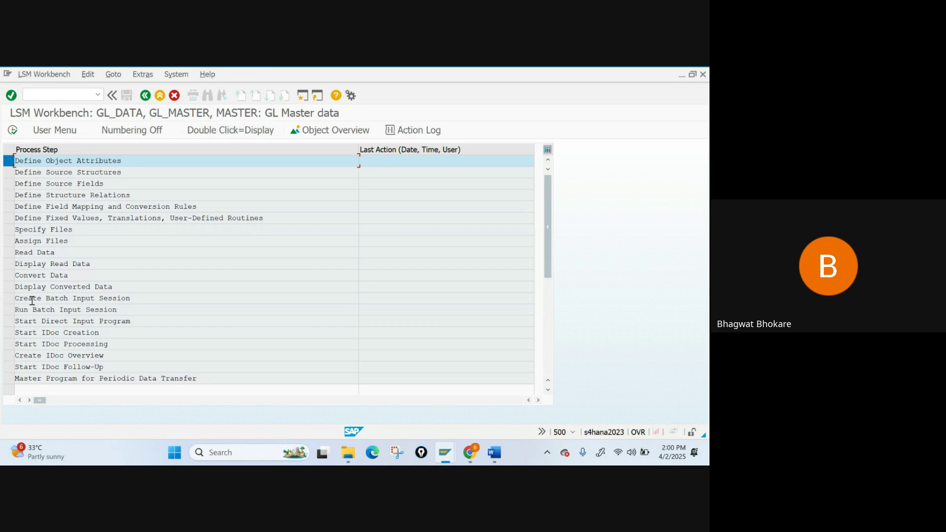
{"action": "left_click_drag", "start_coordinate": [132, 298], "coordinate": [15, 298]}
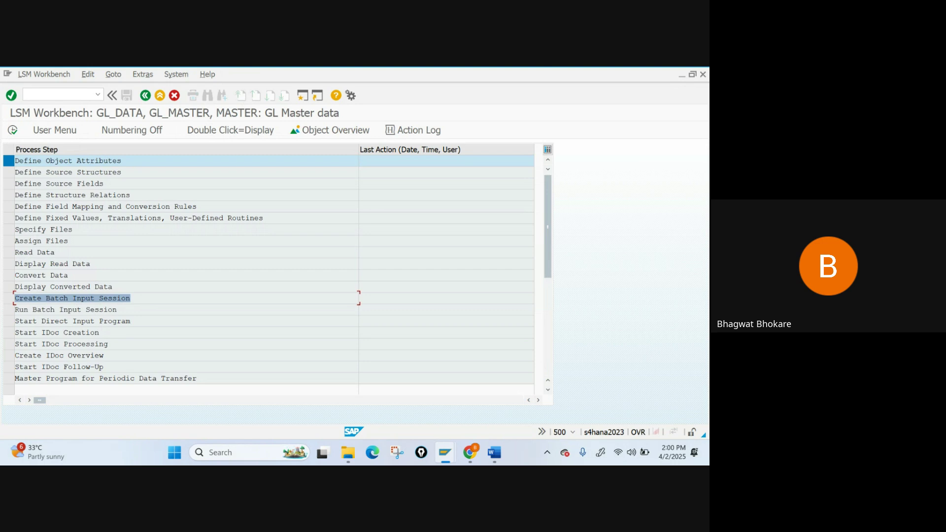
{"action": "left_click", "coordinate": [121, 309]}
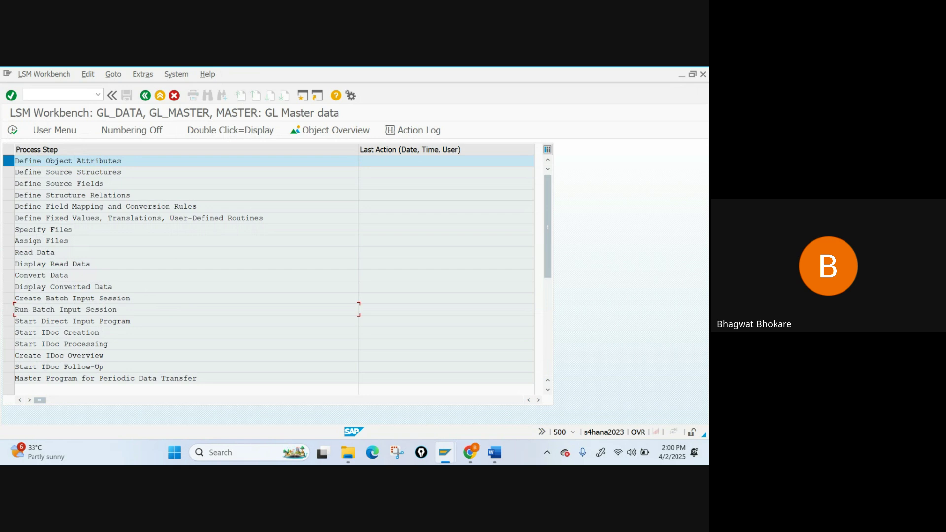
{"action": "double_click", "coordinate": [28, 161]}
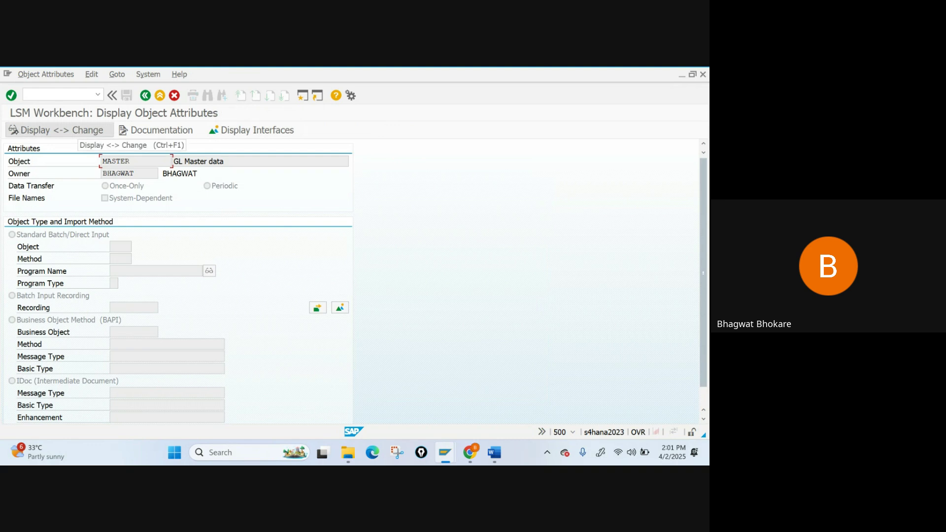
{"action": "left_click", "coordinate": [22, 132]}
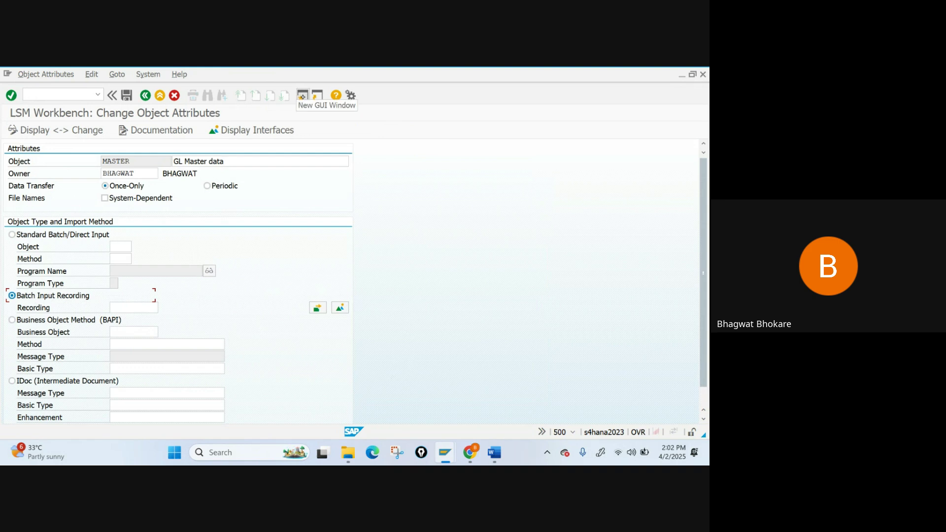
- Open an additional SAP window and start transaction FS00 in it
{"action": "left_click", "coordinate": [302, 95]}
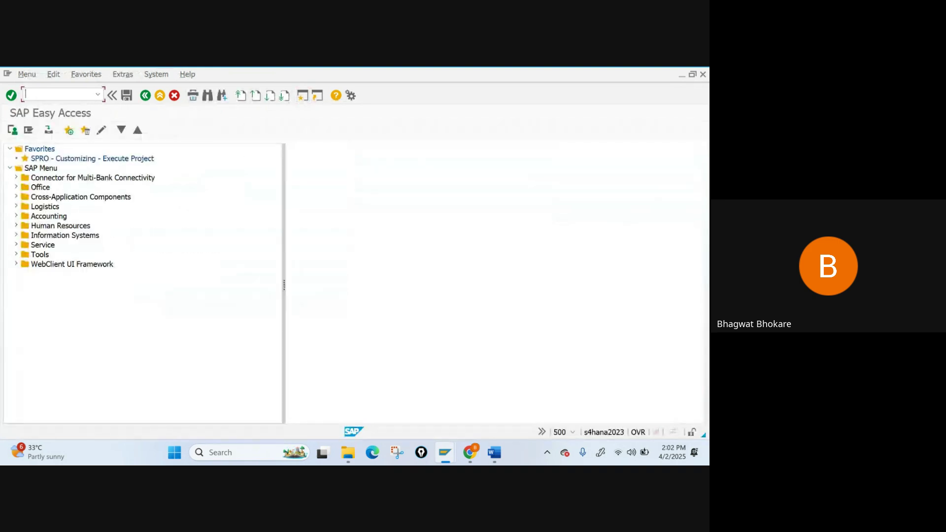
{"action": "type", "text": "fs00"}
{"action": "key", "text": "Return"}
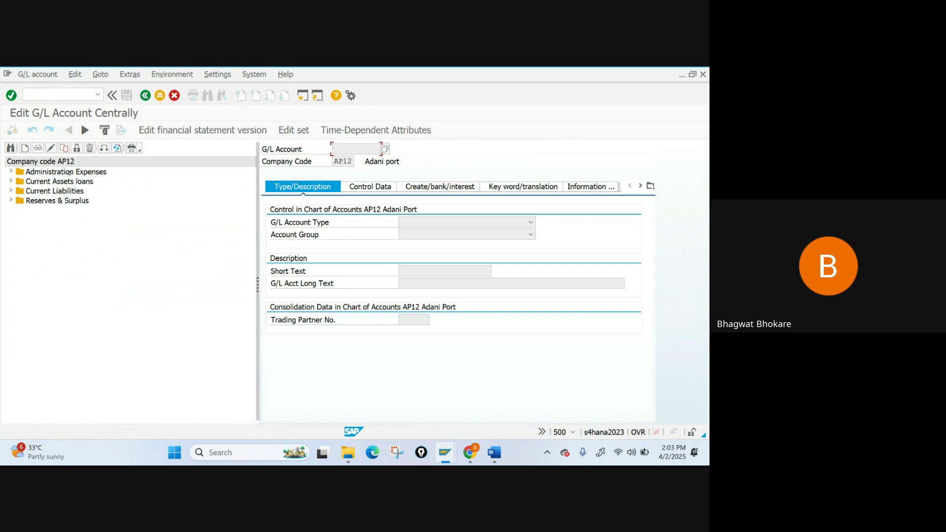
- Examine the G/L accounts under Administration Expenses and Current Assets loans for company code AP12
{"action": "left_click", "coordinate": [11, 171]}
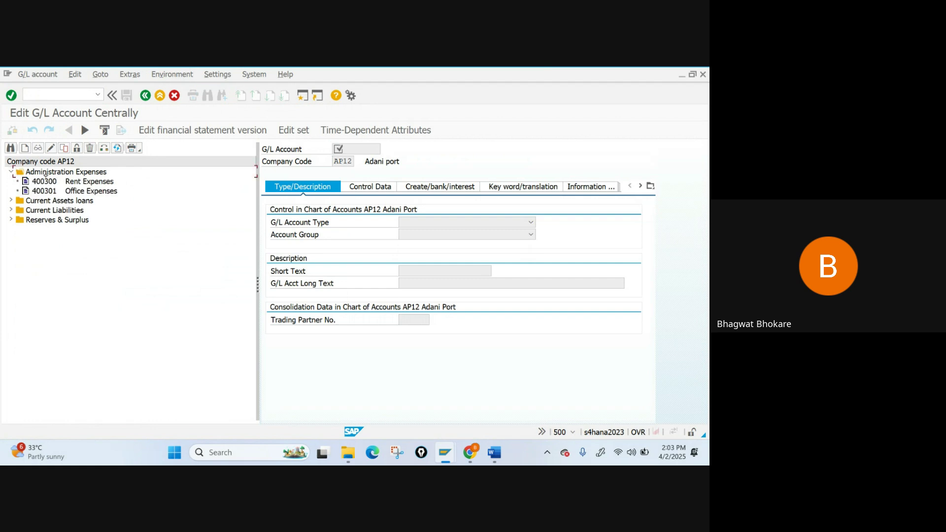
{"action": "left_click", "coordinate": [11, 172]}
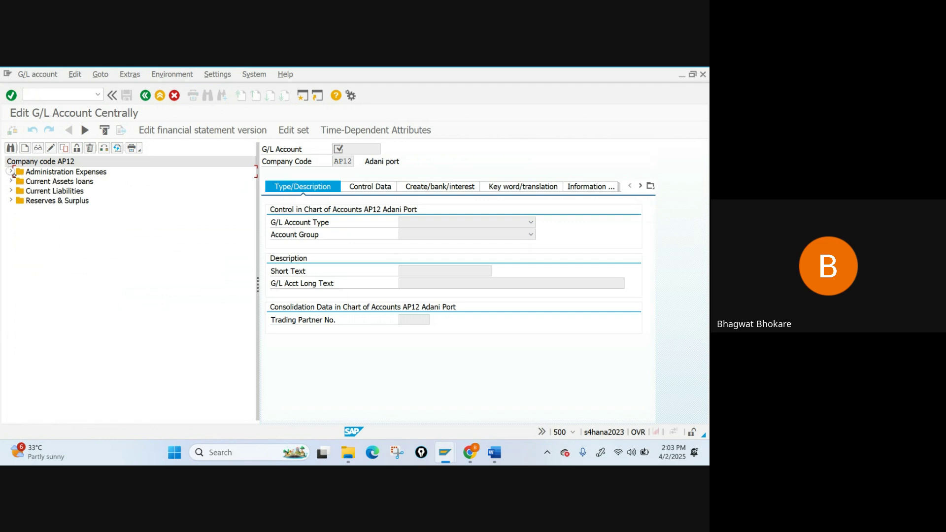
{"action": "left_click", "coordinate": [10, 181]}
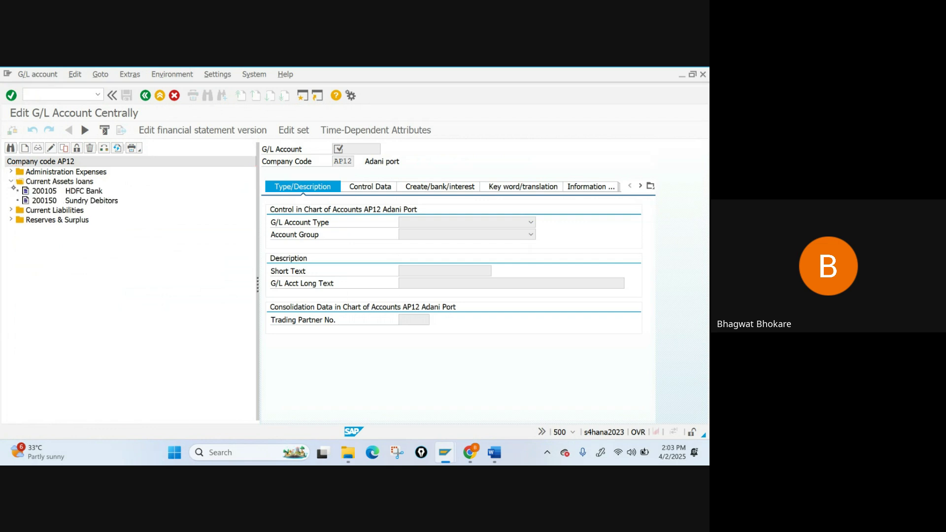
{"action": "left_click", "coordinate": [11, 182]}
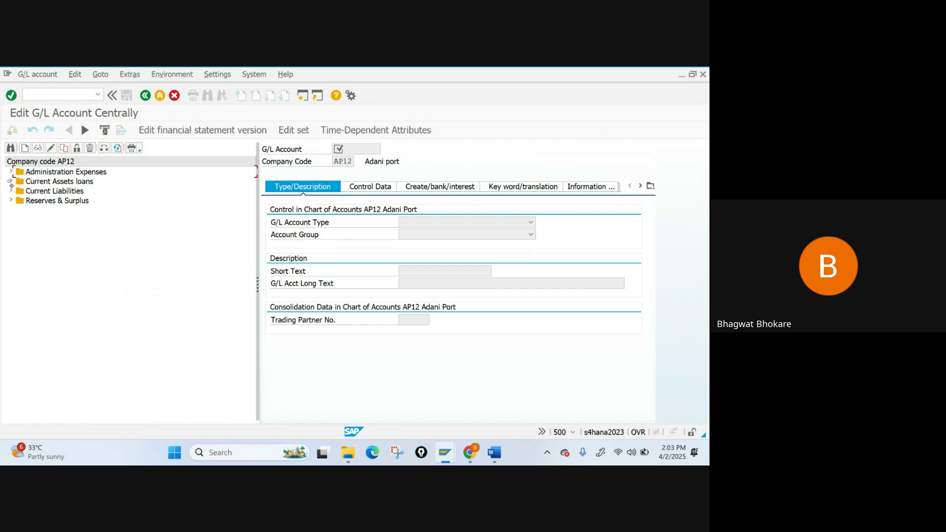
{"action": "left_click", "coordinate": [11, 172]}
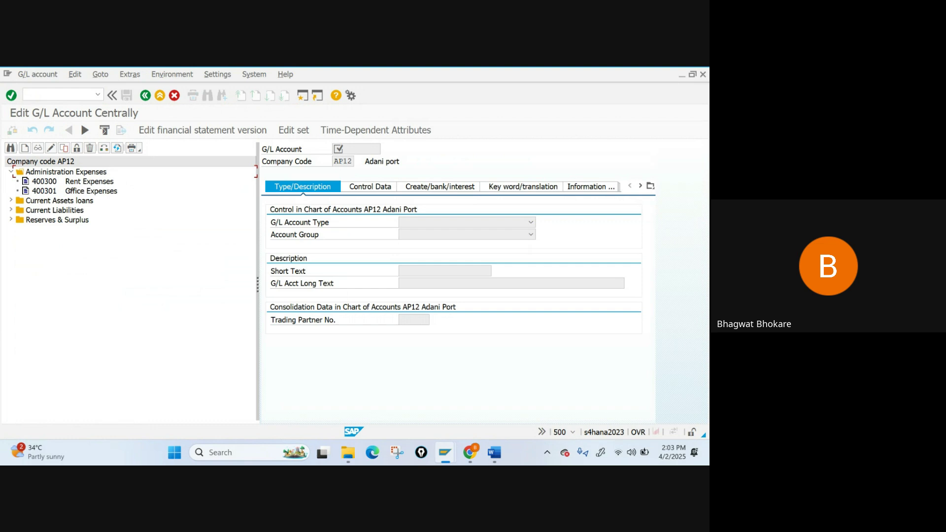
{"action": "left_click", "coordinate": [11, 171]}
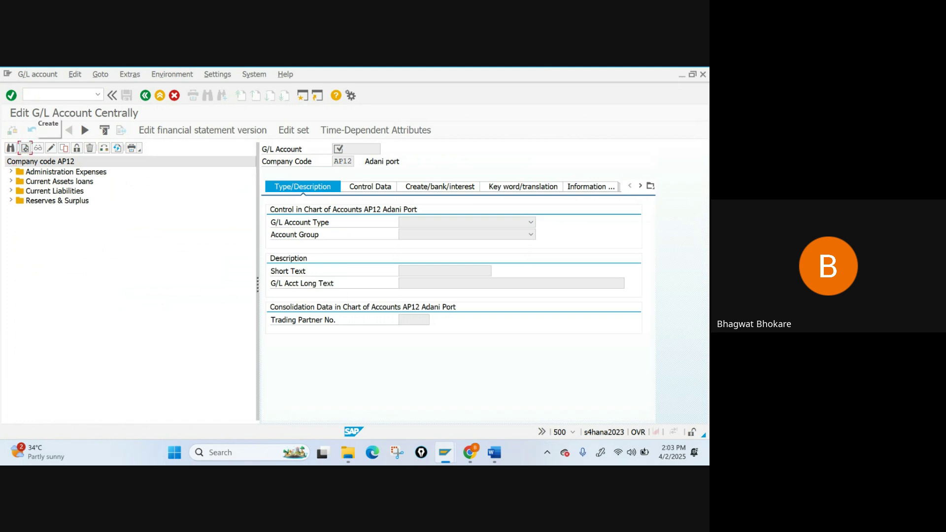
{"action": "left_click", "coordinate": [25, 148]}
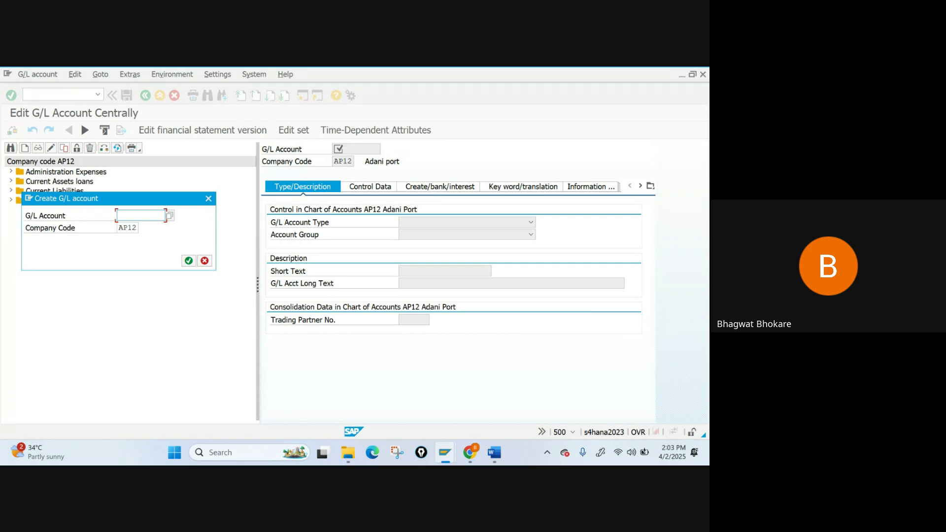
{"action": "left_click", "coordinate": [208, 198]}
- Minimize the open windows to reach the desktop and open the FICO workbook in Excel
{"action": "left_click", "coordinate": [683, 74]}
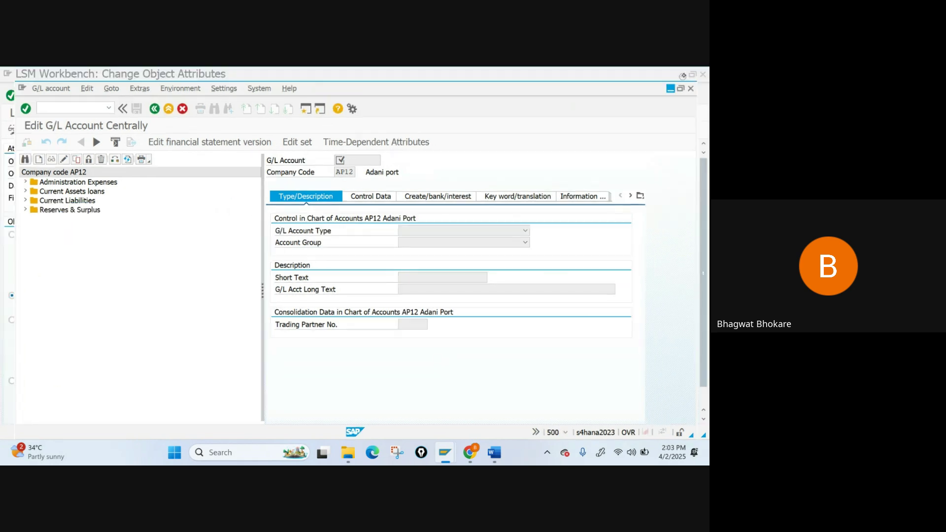
{"action": "left_click", "coordinate": [683, 75]}
{"action": "left_click", "coordinate": [681, 74]}
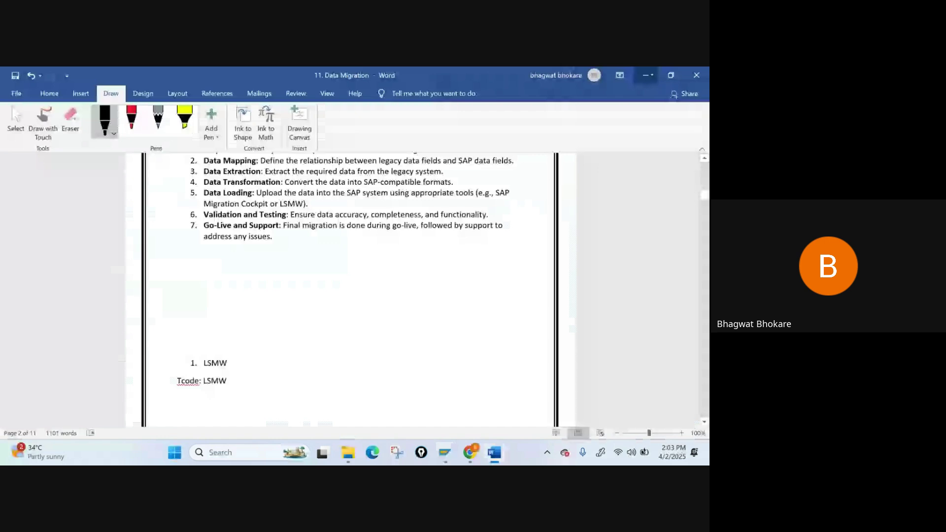
{"action": "left_click", "coordinate": [645, 75]}
{"action": "left_click", "coordinate": [643, 75]}
{"action": "left_click", "coordinate": [643, 76]}
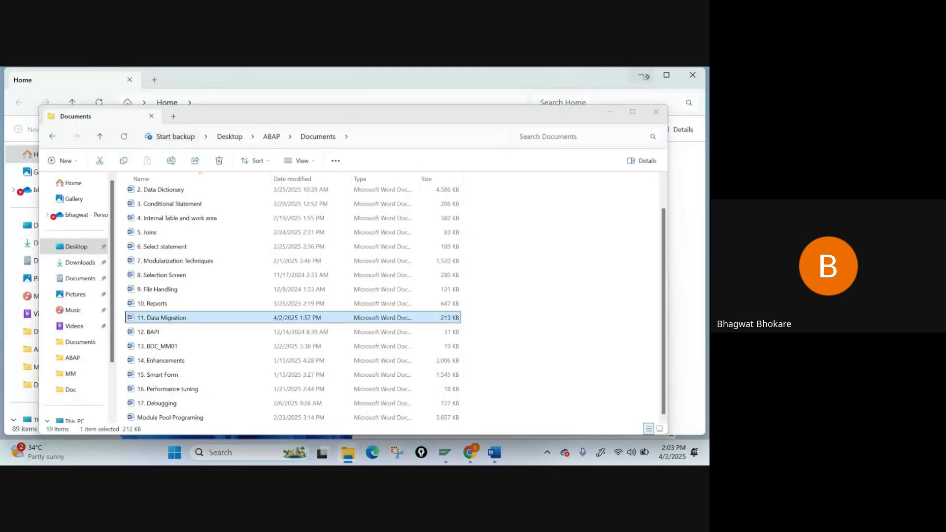
{"action": "left_click", "coordinate": [643, 75]}
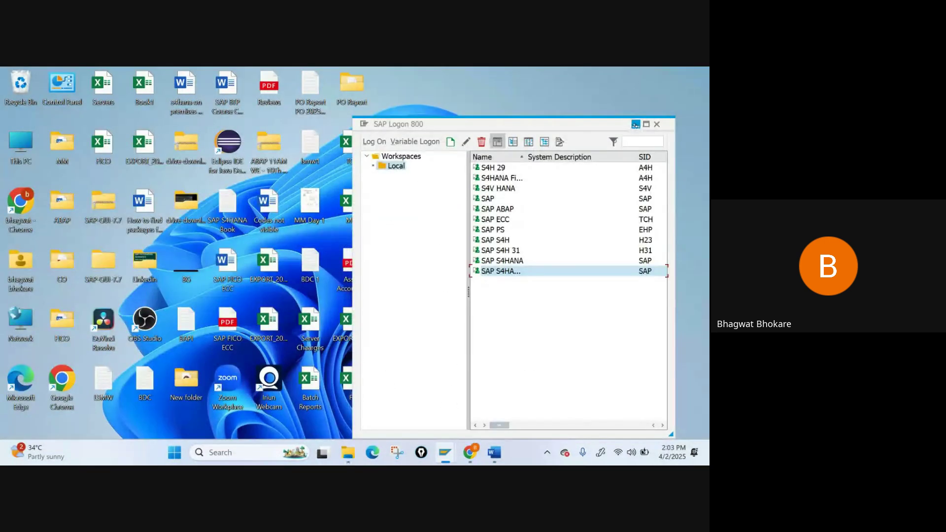
{"action": "left_click", "coordinate": [636, 125]}
{"action": "double_click", "coordinate": [101, 146]}
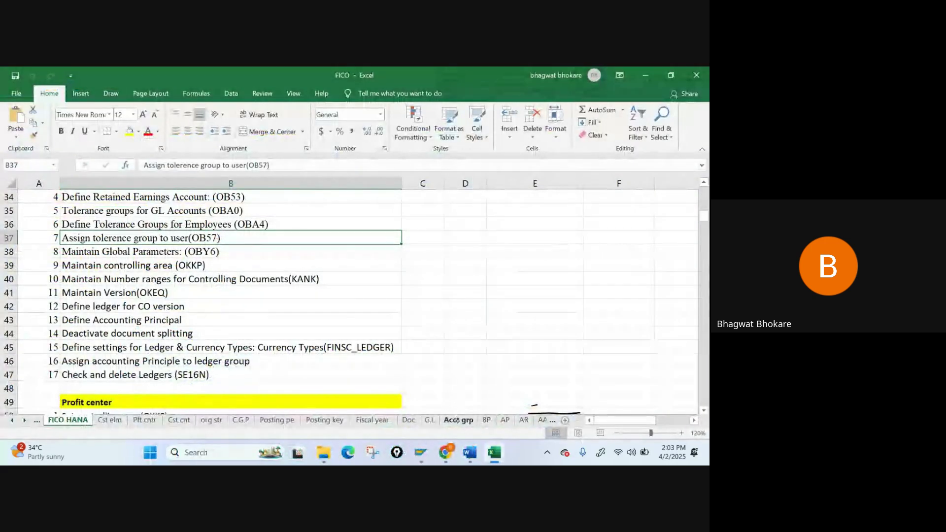
- Examine the account groups and their from and to account ranges on the Acct grp sheet
{"action": "key", "text": "Up"}
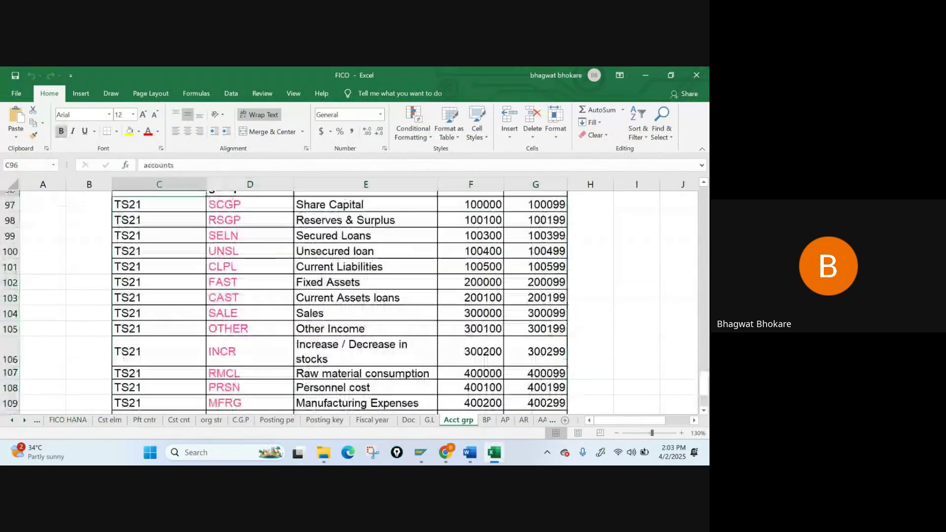
{"action": "key", "text": "Down"}
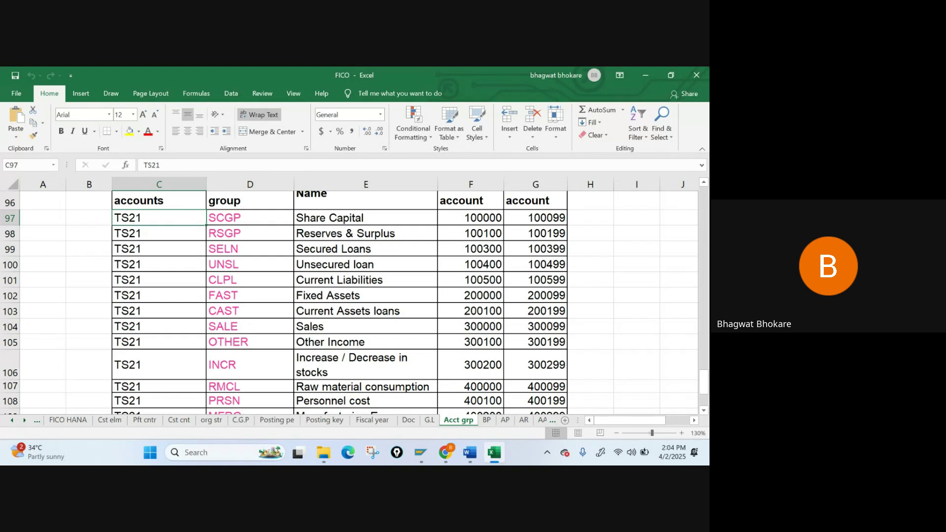
{"action": "scroll", "coordinate": [705, 395], "scroll_direction": "down", "scroll_amount": 2}
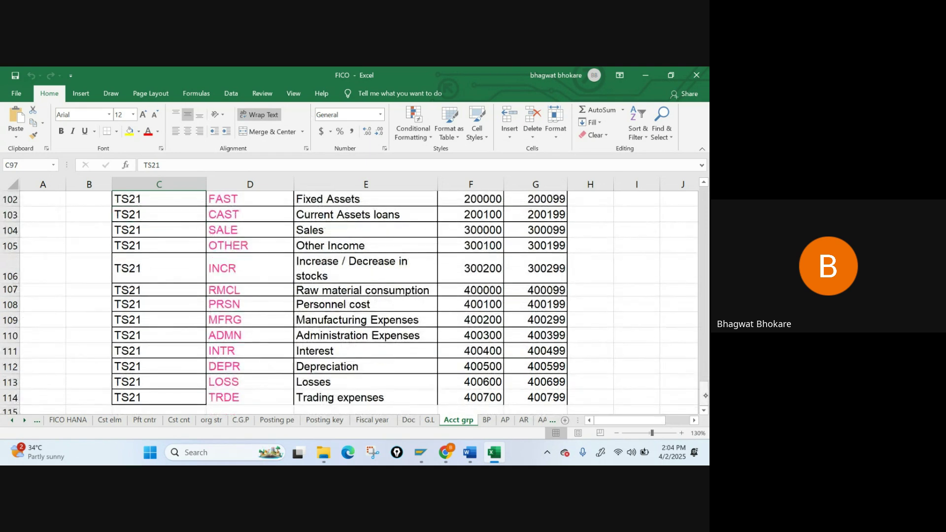
{"action": "left_click", "coordinate": [461, 335]}
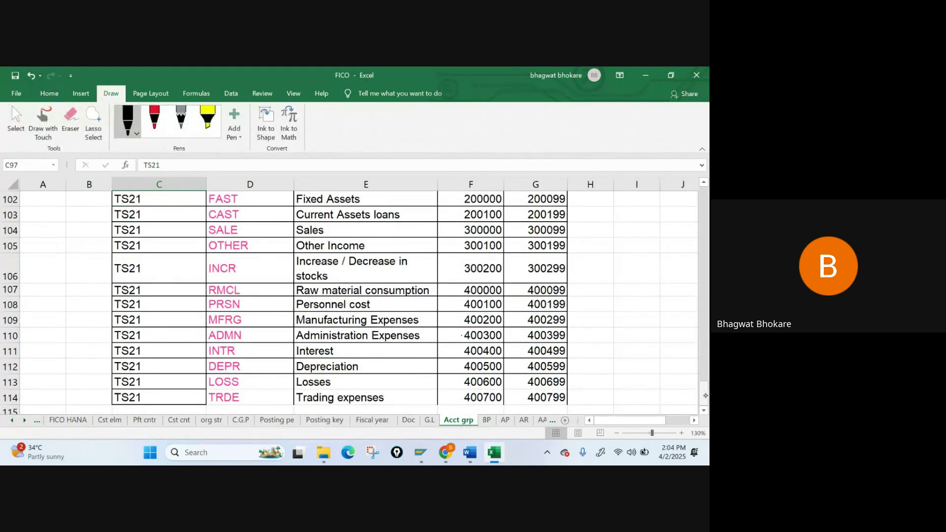
{"action": "key", "text": "ctrl+z"}
{"action": "scroll", "coordinate": [458, 339], "scroll_direction": "up", "scroll_amount": 4}
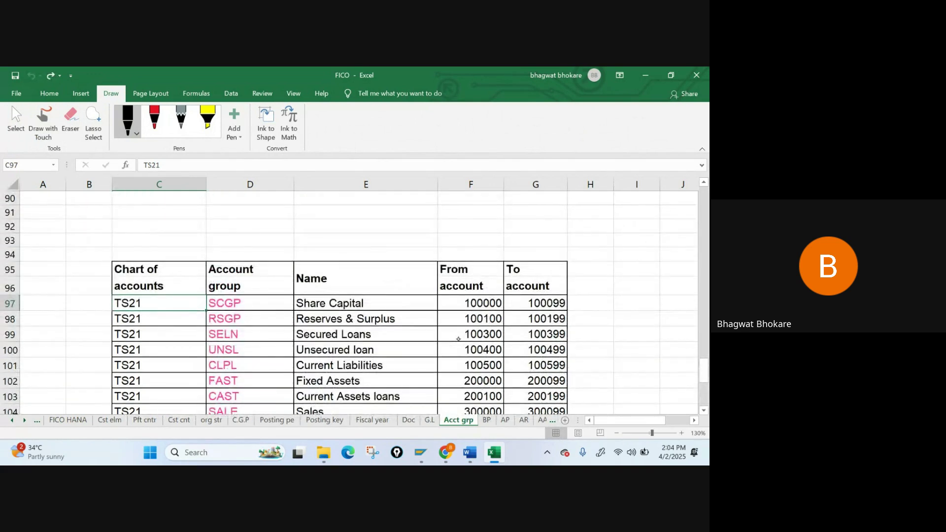
{"action": "scroll", "coordinate": [702, 396], "scroll_direction": "down", "scroll_amount": 5}
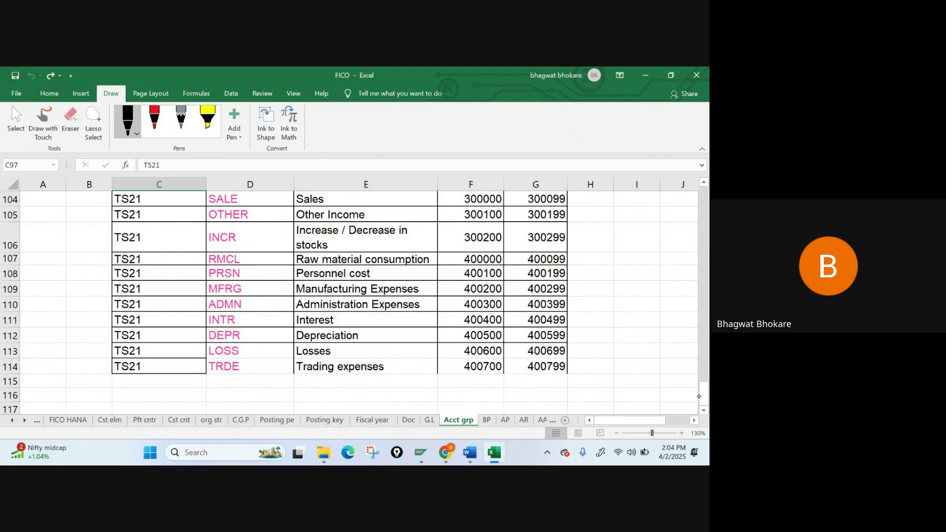
- Switch from the pen to the Select tool and copy the From account value 400300 of the Administration Expenses group
{"action": "left_click", "coordinate": [16, 119]}
{"action": "left_click", "coordinate": [483, 305]}
{"action": "key", "text": "ctrl+c"}
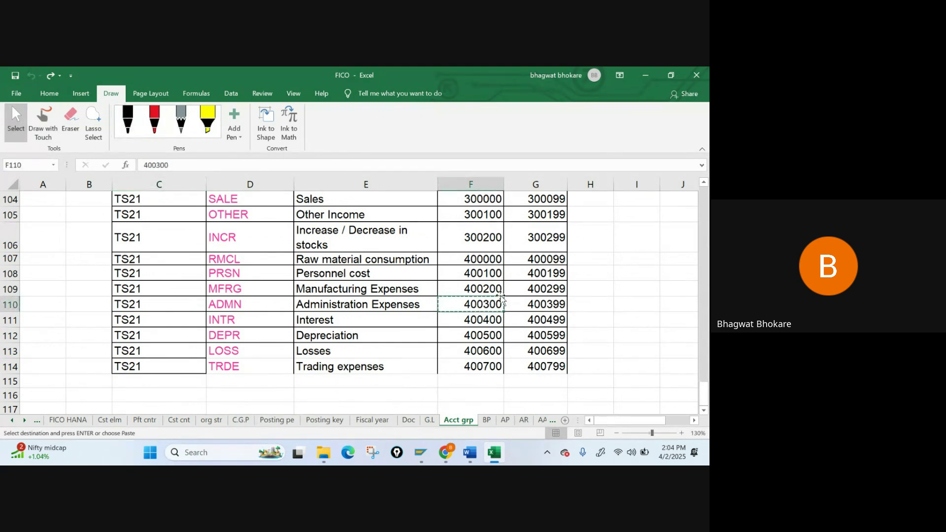
- Return to the SAP G/L account window and start creating G/L account 400302 for company code AP12
{"action": "left_click", "coordinate": [420, 452]}
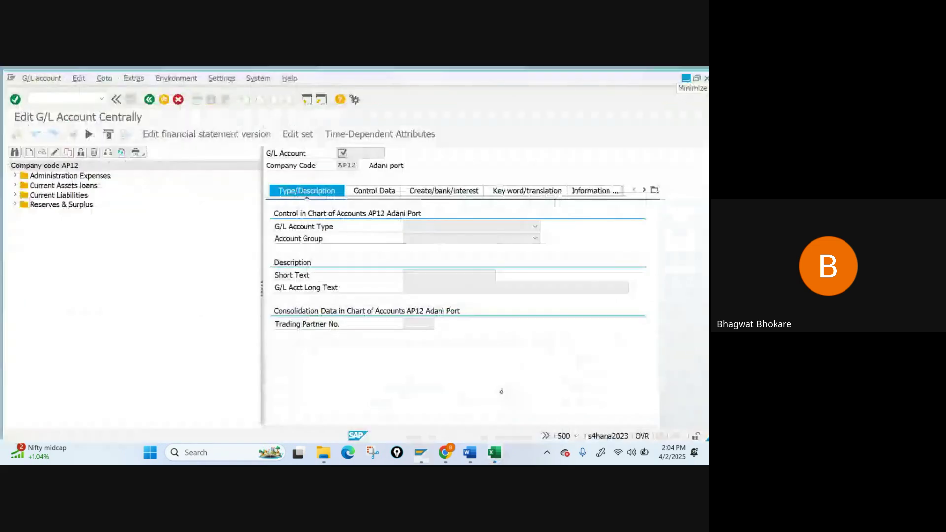
{"action": "left_click", "coordinate": [25, 147]}
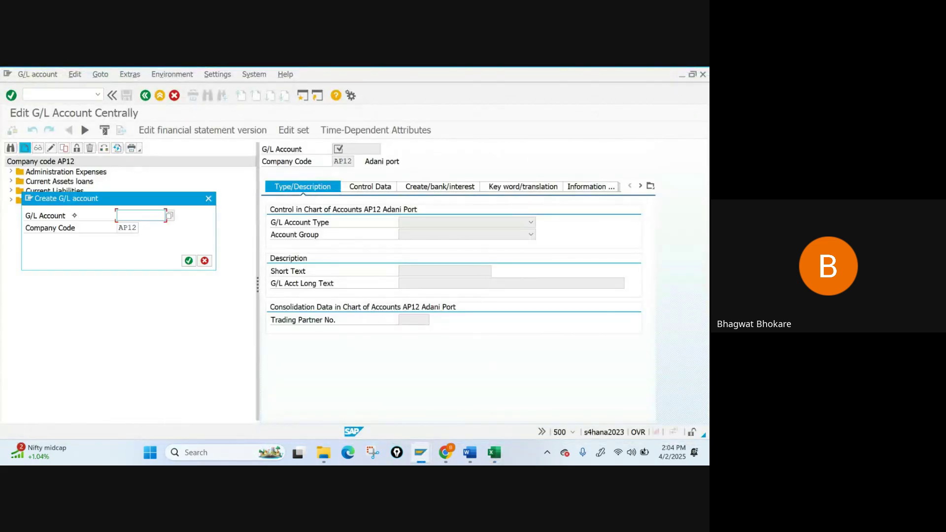
{"action": "key", "text": "ctrl+v"}
{"action": "key", "text": "BackSpace"}
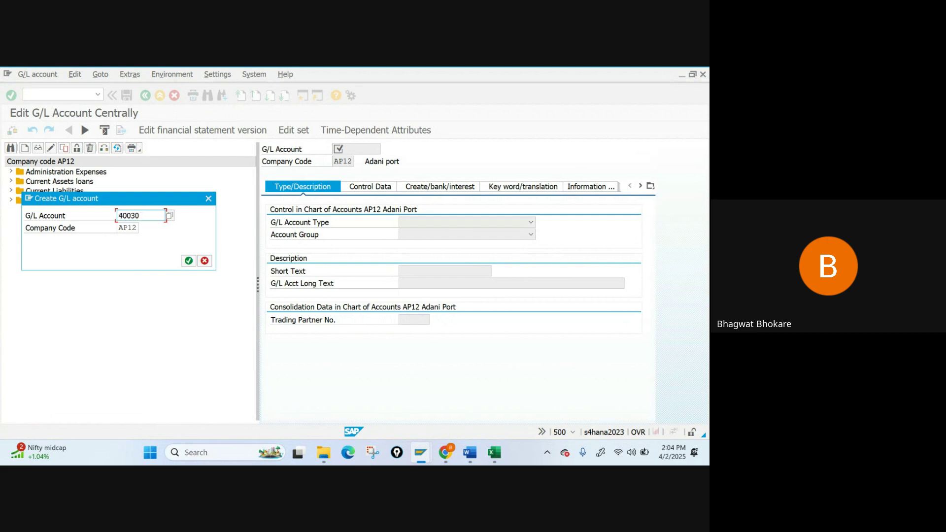
{"action": "type", "text": "2"}
{"action": "left_click", "coordinate": [127, 227]}
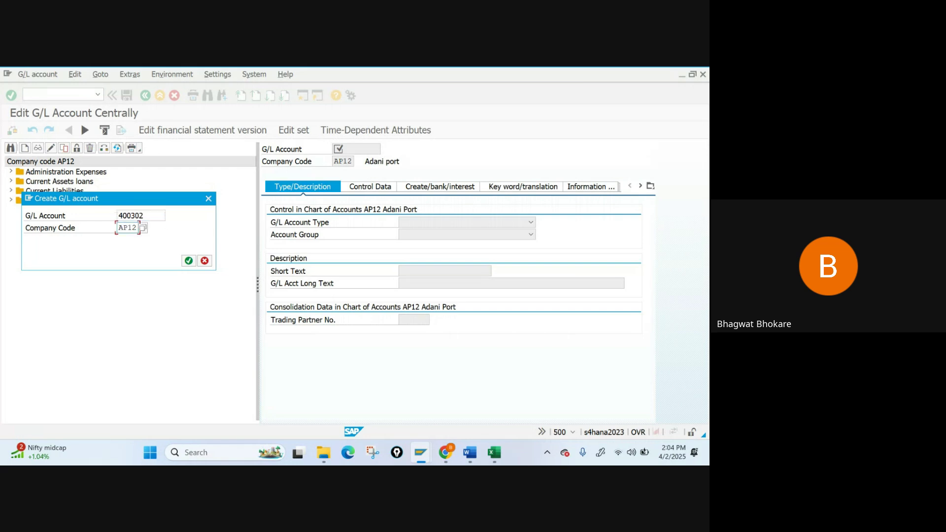
{"action": "key", "text": "Return"}
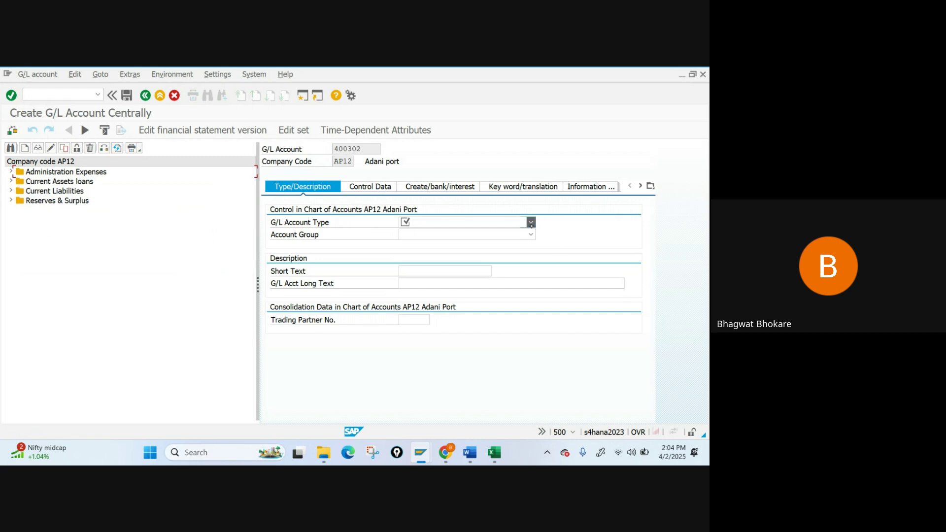
- Set the G/L account type to Primary Costs or Revenue and the account group to ADMN Administration Expenses
{"action": "left_click", "coordinate": [531, 222]}
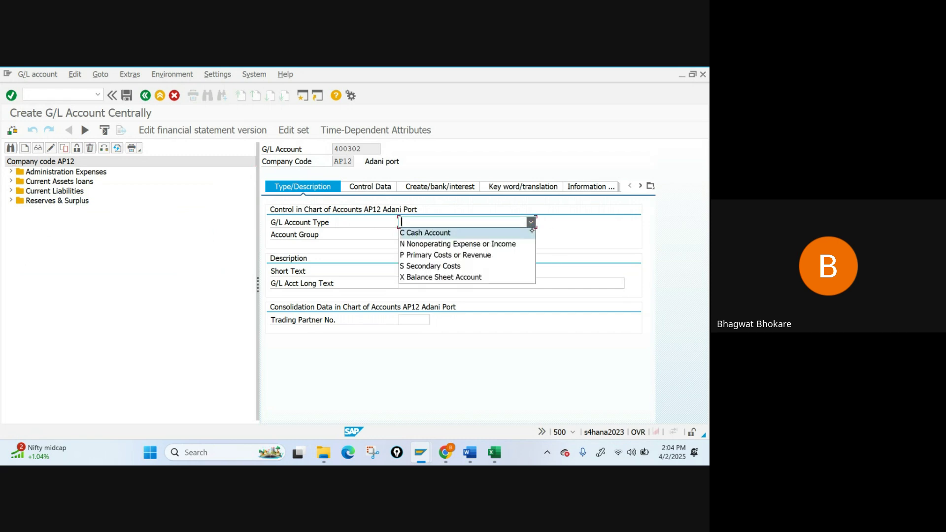
{"action": "left_click", "coordinate": [486, 255]}
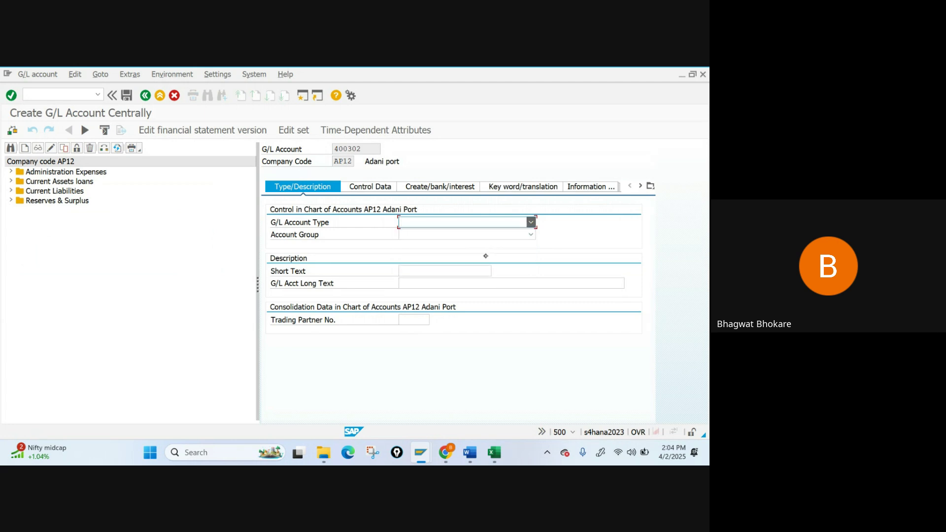
{"action": "left_click", "coordinate": [509, 237]}
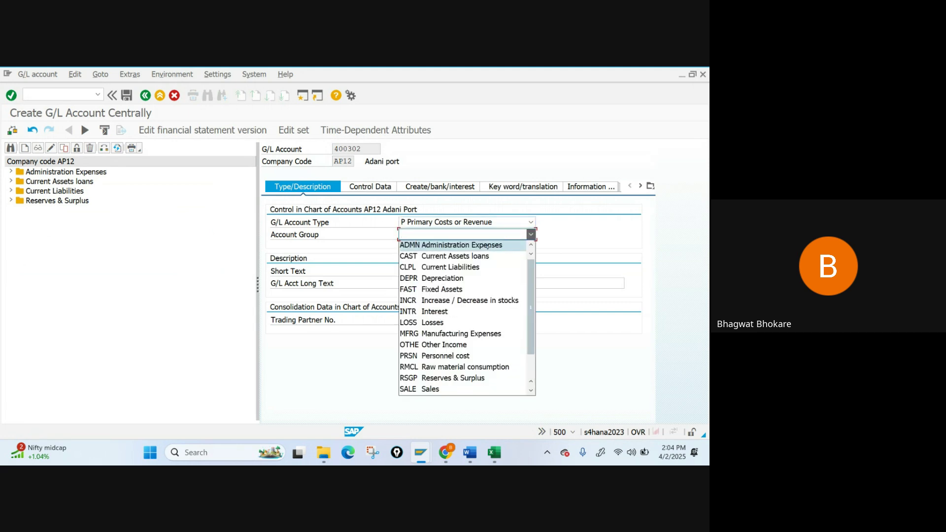
{"action": "left_click", "coordinate": [500, 245]}
- Enter Petrol Exp as both the short text and the long text of the account, and narrow the account tree
{"action": "left_click", "coordinate": [466, 271]}
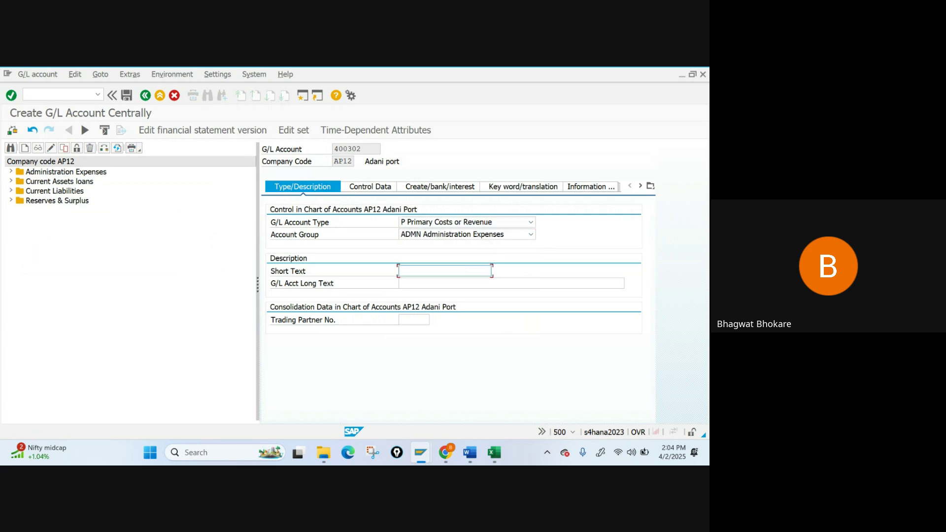
{"action": "type", "text": "Petrol Exp"}
{"action": "key", "text": "ctrl+a"}
{"action": "key", "text": "Tab"}
{"action": "key", "text": "ctrl+v"}
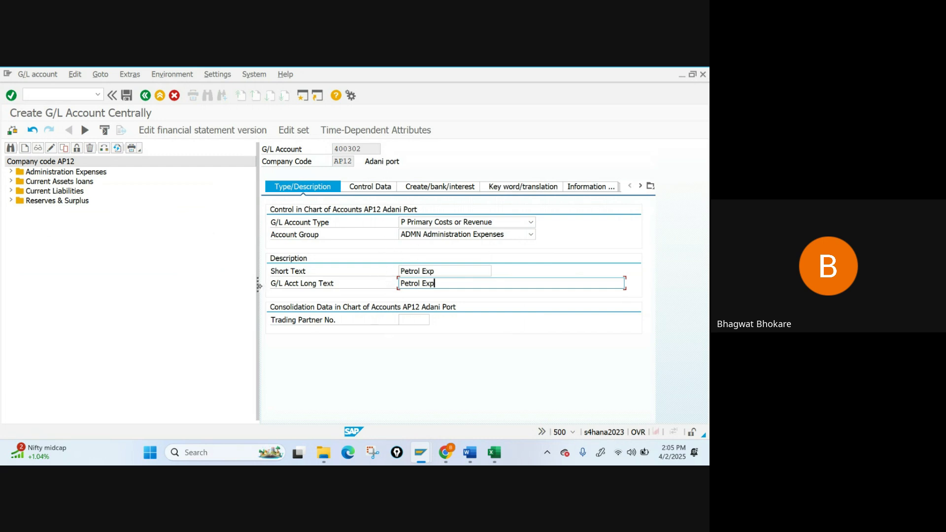
{"action": "left_click_drag", "start_coordinate": [257, 285], "coordinate": [189, 292]}
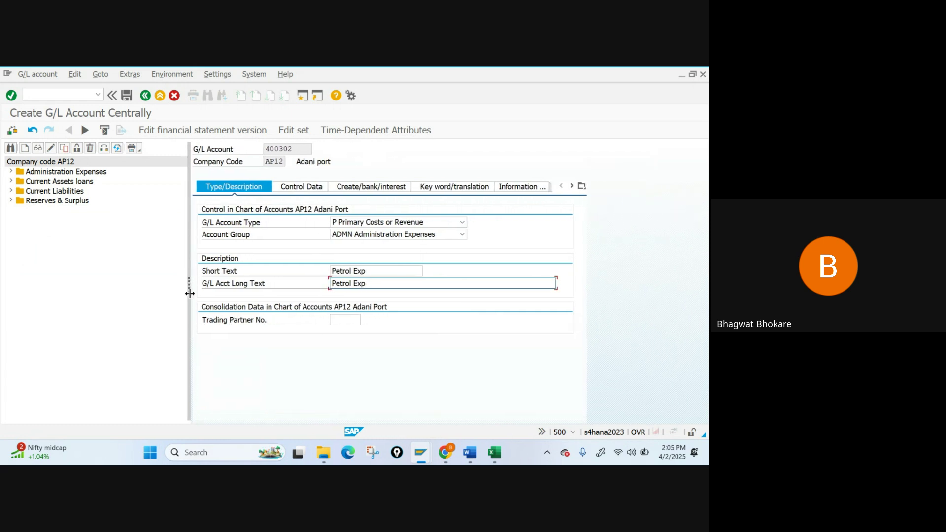
- Set the cost element category to 1 in the account's control data for controlling area AP12
{"action": "left_click", "coordinate": [304, 188]}
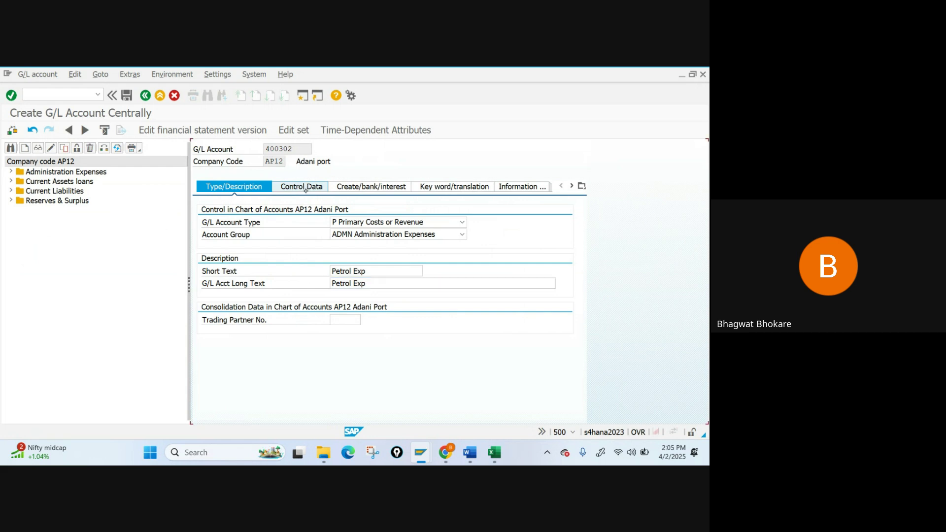
{"action": "scroll", "coordinate": [580, 356], "scroll_direction": "down", "scroll_amount": 3}
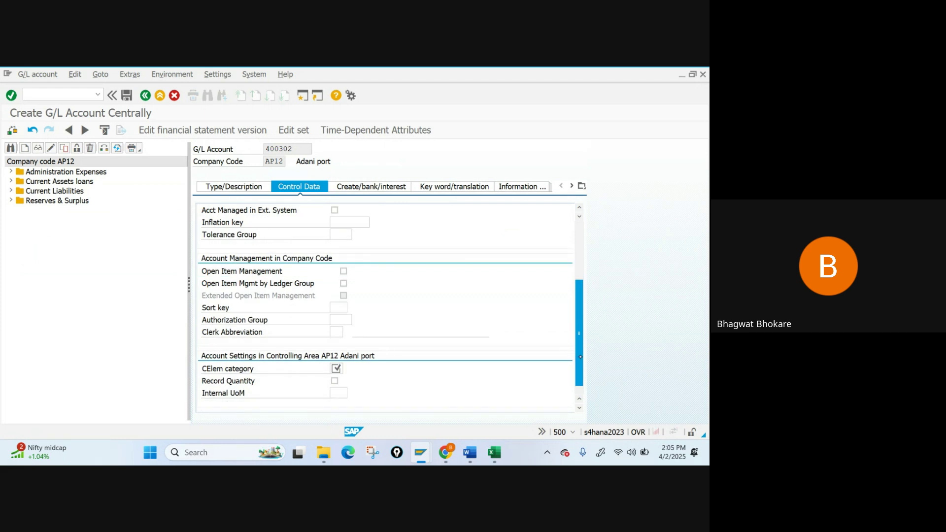
{"action": "left_click", "coordinate": [335, 369]}
{"action": "type", "text": "1"}
{"action": "left_click", "coordinate": [353, 387]}
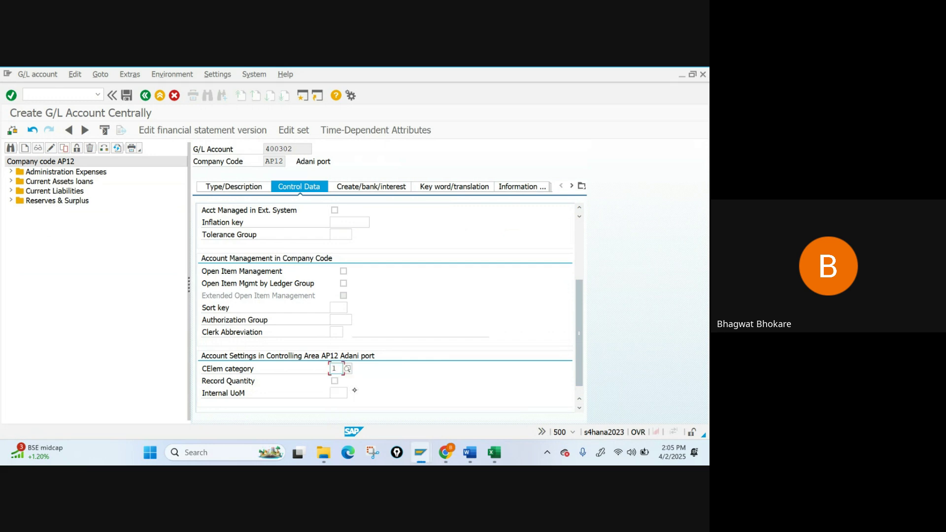
- Assign field status group G004 (Cost accounts) to the account and save it
{"action": "left_click", "coordinate": [364, 189]}
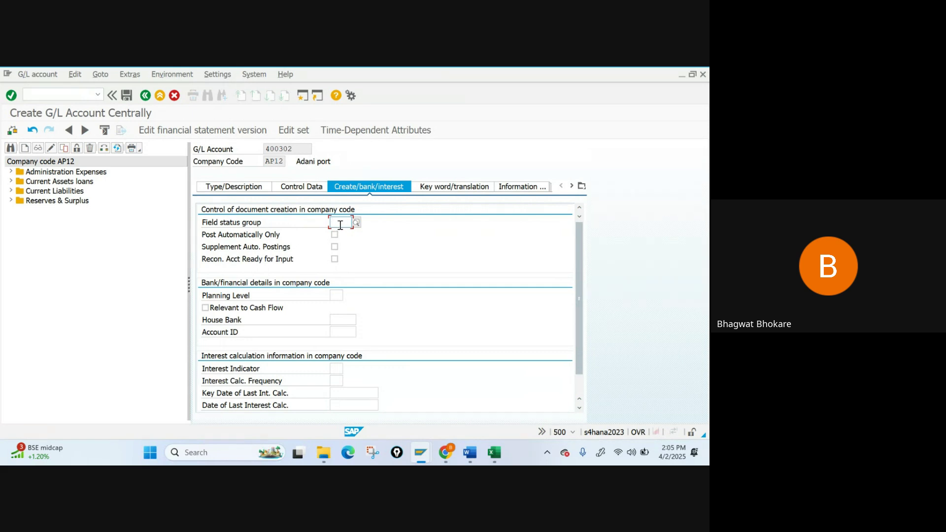
{"action": "type", "text": "g"}
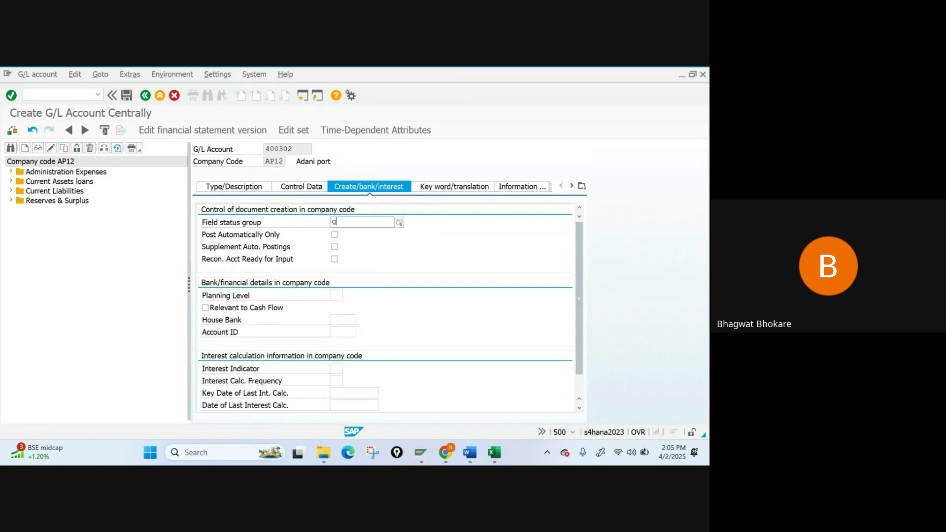
{"action": "type", "text": "004"}
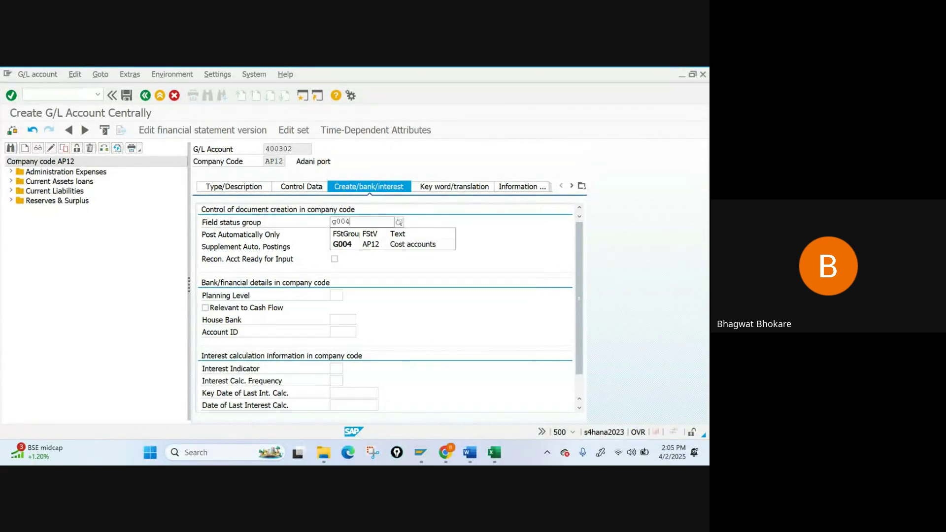
{"action": "key", "text": "Down"}
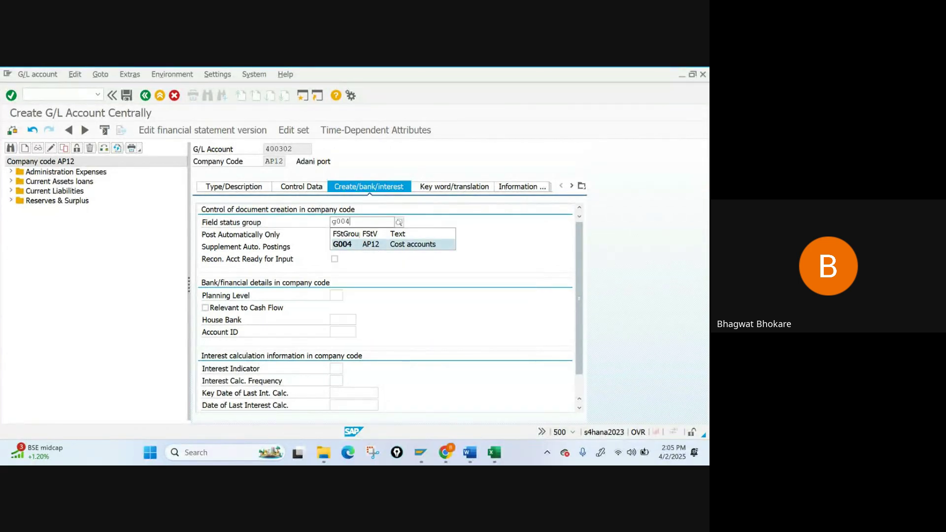
{"action": "key", "text": "Return"}
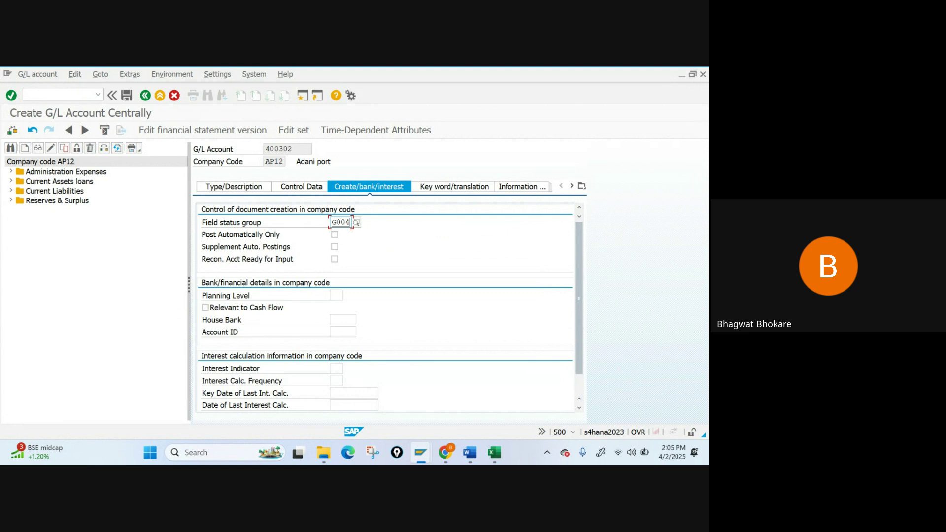
{"action": "key", "text": "ctrl+s"}
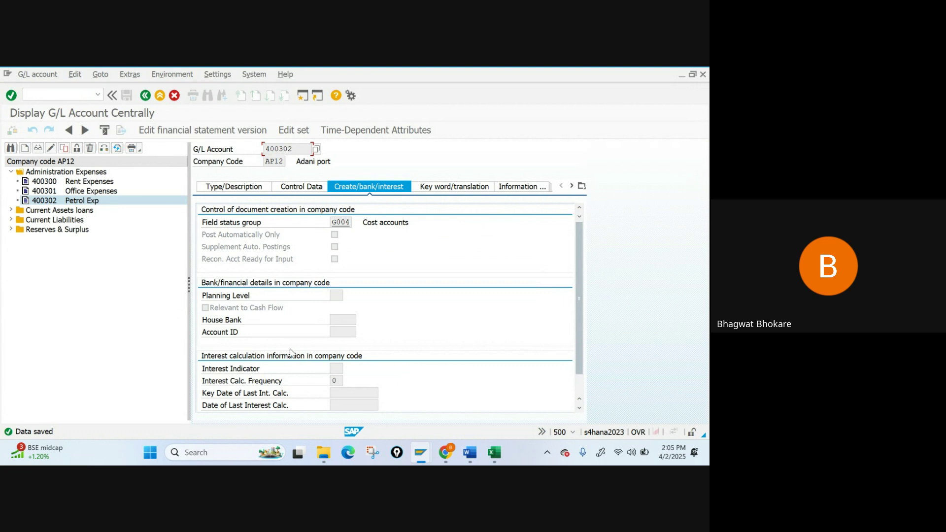
- Switch to the LSM Workbench window and open the recordings overview for the batch input recording of the MASTER object
{"action": "mouse_move", "coordinate": [420, 452]}
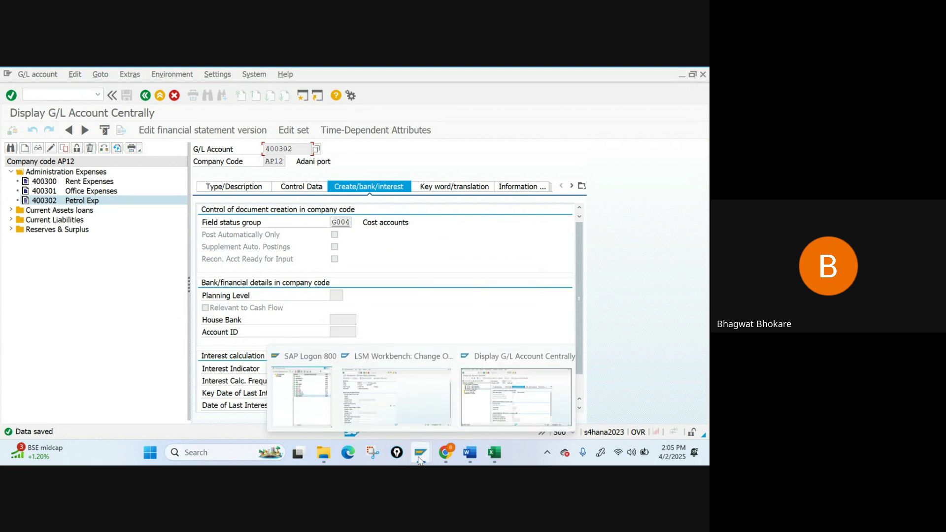
{"action": "left_click", "coordinate": [406, 393]}
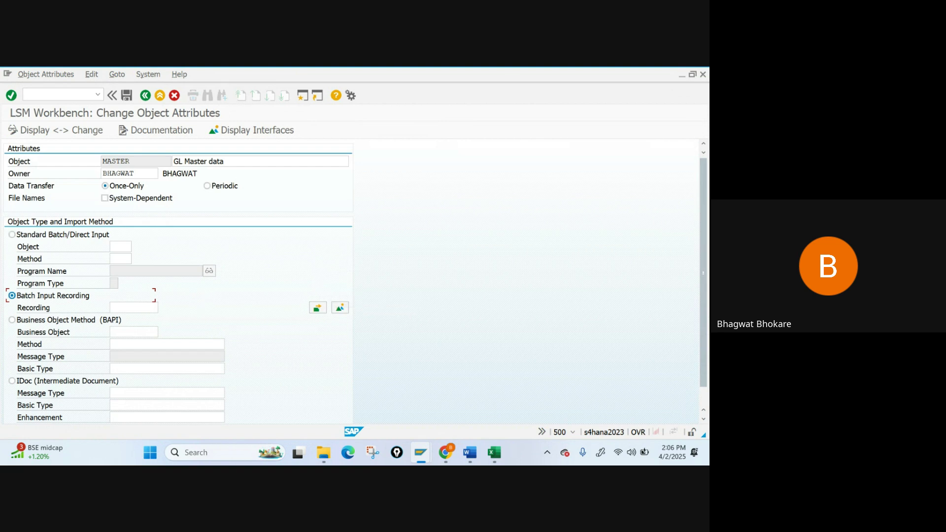
{"action": "left_click", "coordinate": [57, 301]}
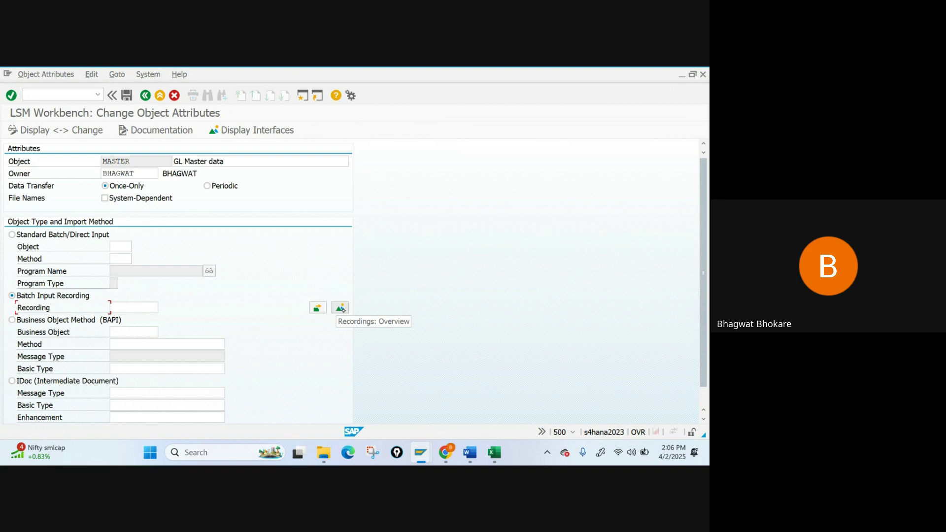
{"action": "left_click", "coordinate": [340, 308]}
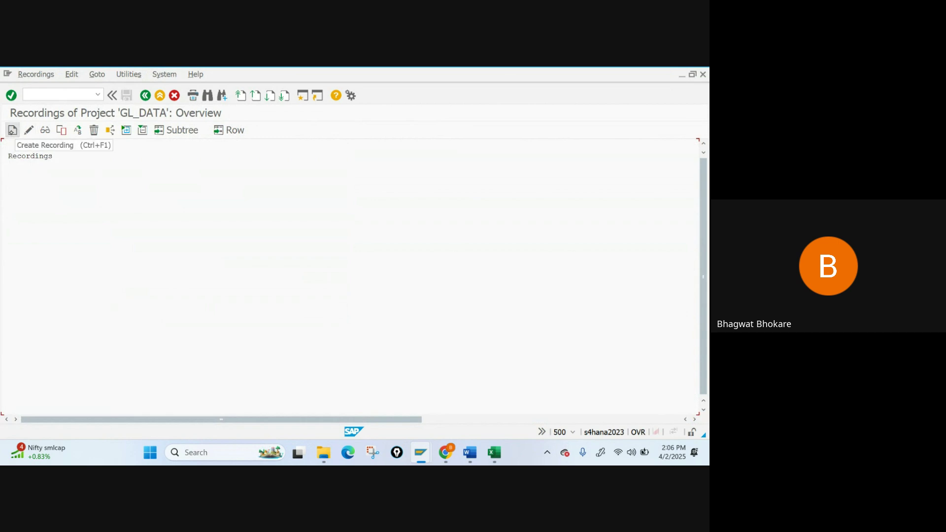
- Create recording reco_01 with the description GL Master data, and start recording transaction FS00
{"action": "left_click", "coordinate": [13, 130]}
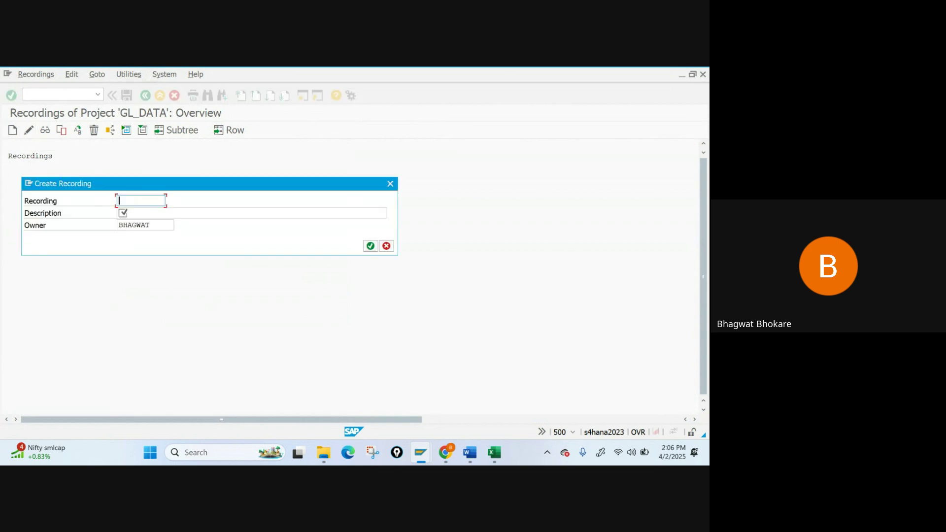
{"action": "type", "text": "reco"}
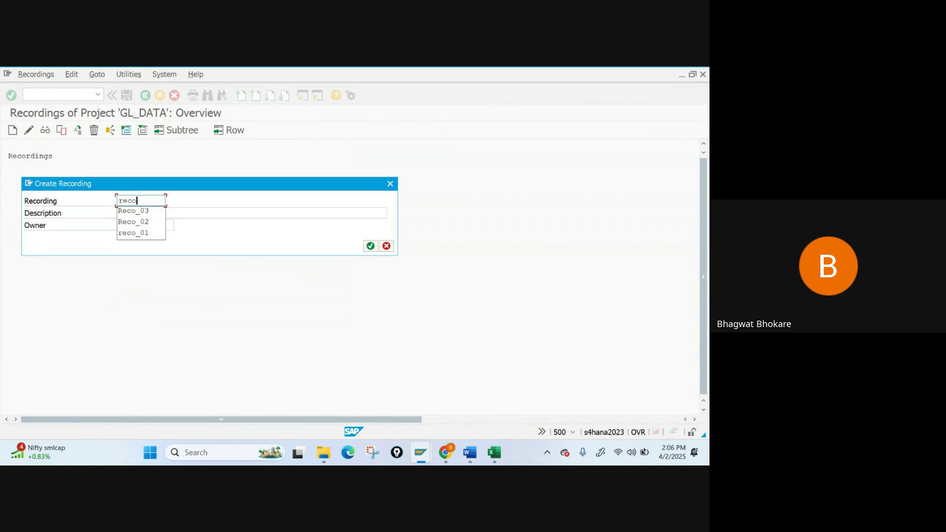
{"action": "type", "text": "_01"}
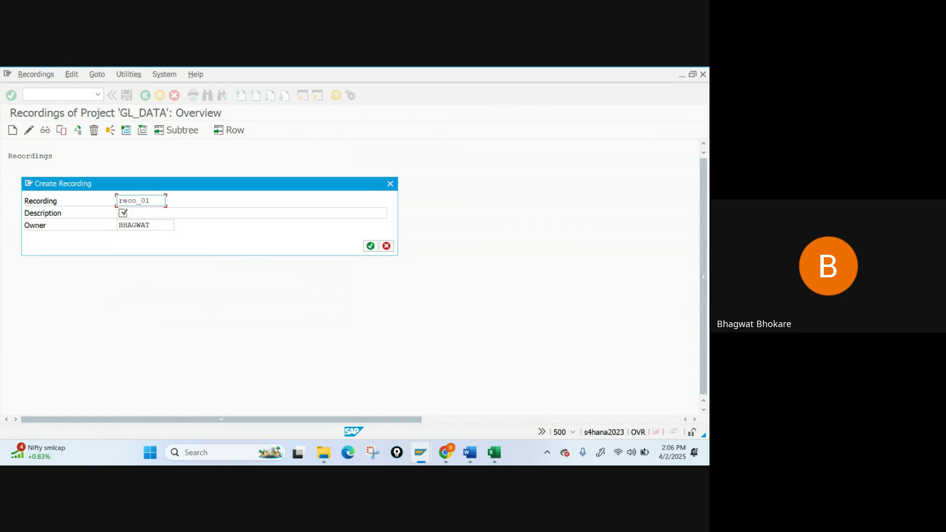
{"action": "key", "text": "Tab"}
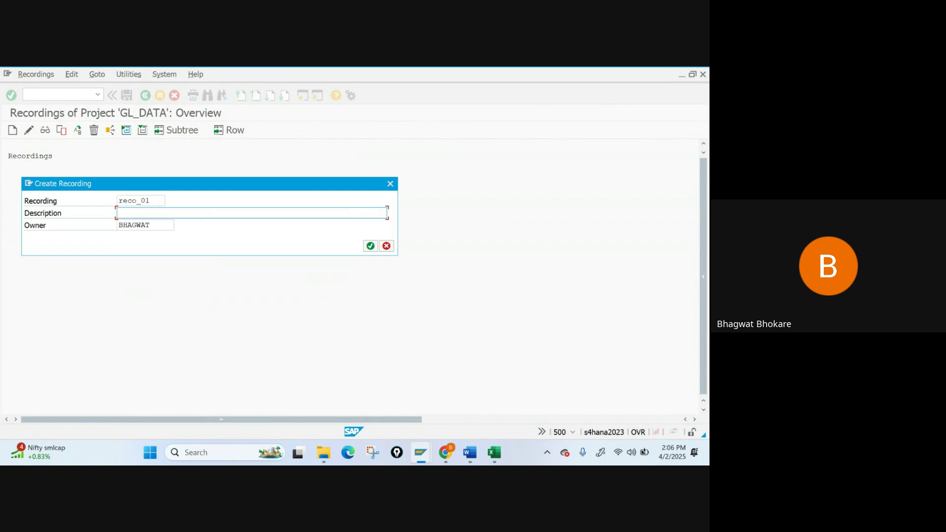
{"action": "type", "text": "GL Master data"}
{"action": "left_click", "coordinate": [370, 245]}
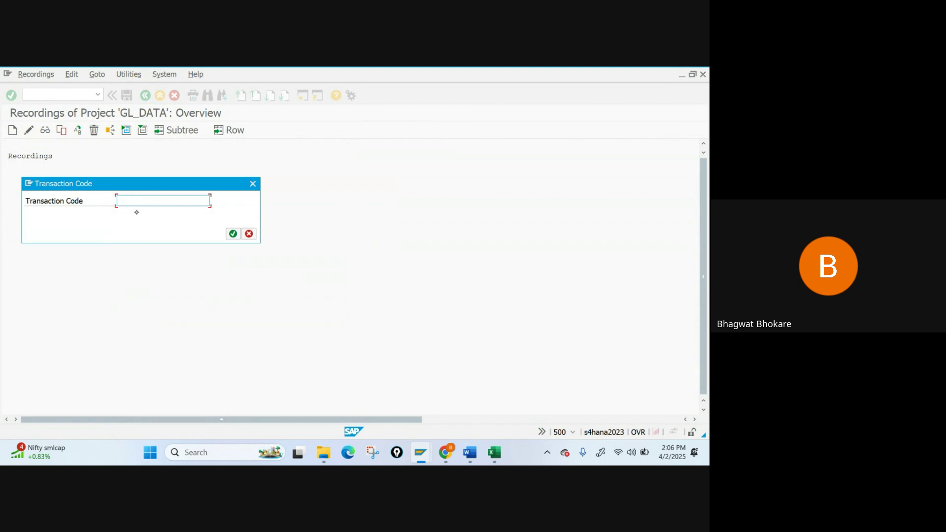
{"action": "type", "text": "fs00"}
{"action": "left_click", "coordinate": [232, 234]}
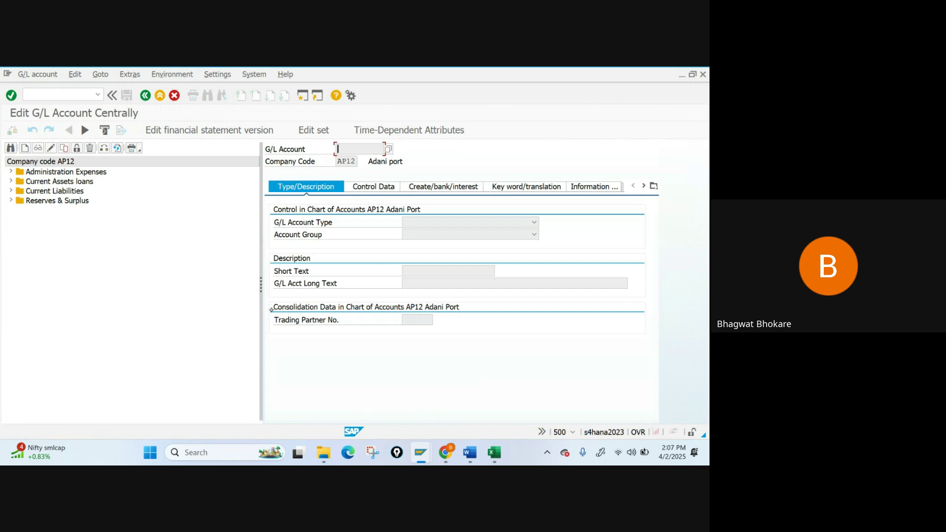
- Check the existing accounts under Administration Expenses in the account tree and start creating a new G/L account
{"action": "left_click_drag", "start_coordinate": [261, 288], "coordinate": [172, 291]}
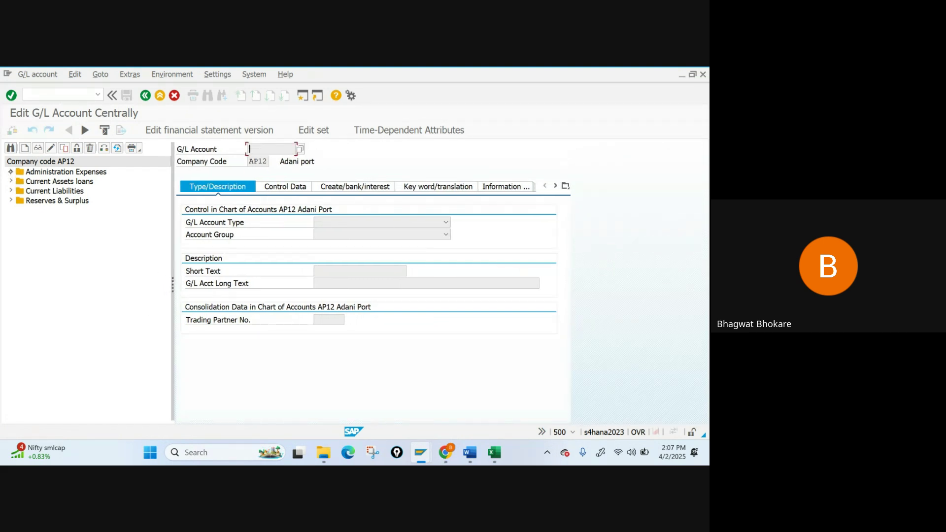
{"action": "left_click", "coordinate": [10, 172]}
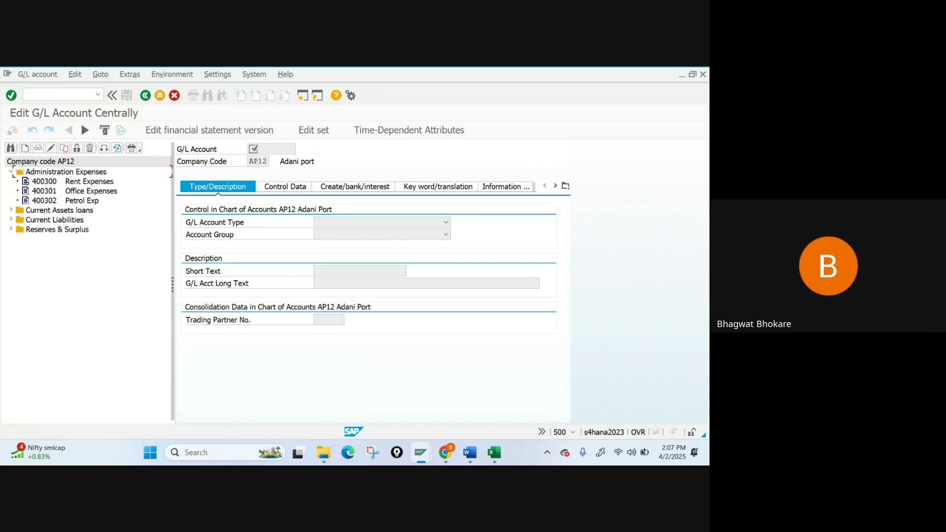
{"action": "left_click", "coordinate": [10, 171]}
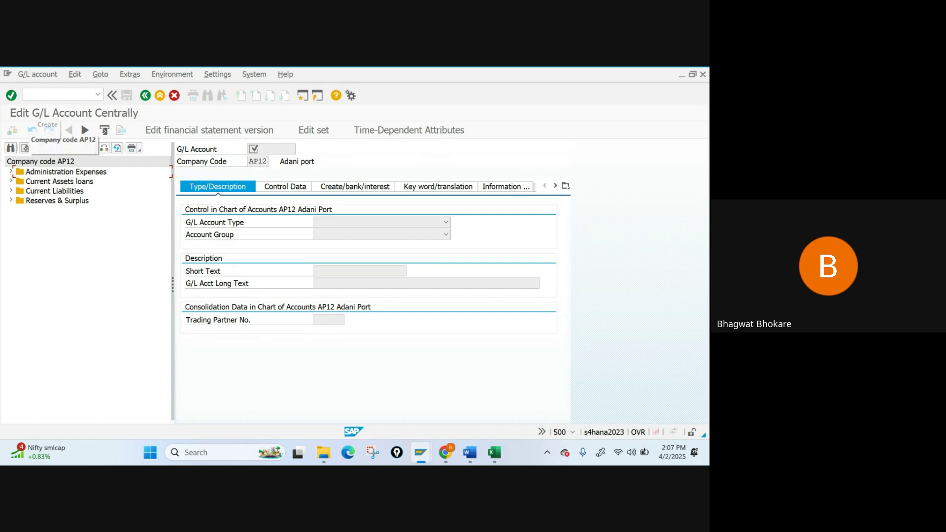
{"action": "left_click", "coordinate": [25, 147]}
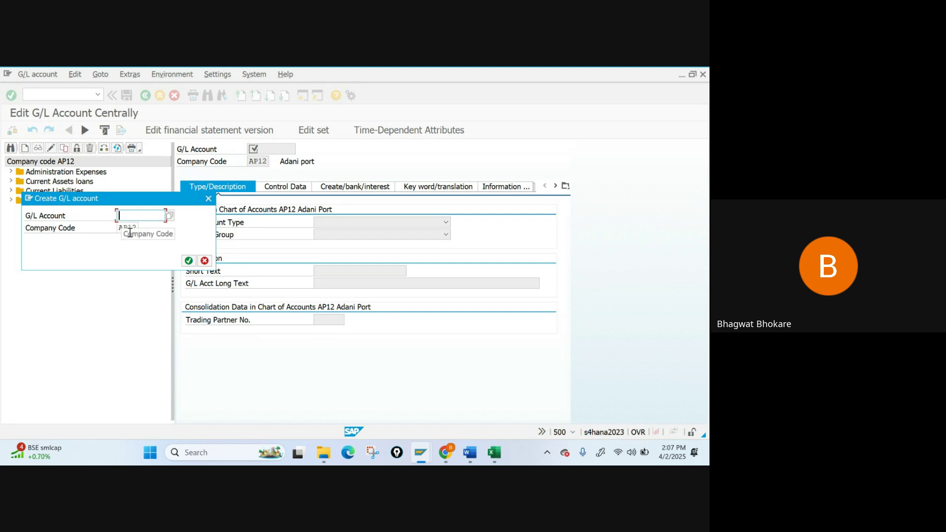
{"action": "type", "text": "Petrol Exp"}
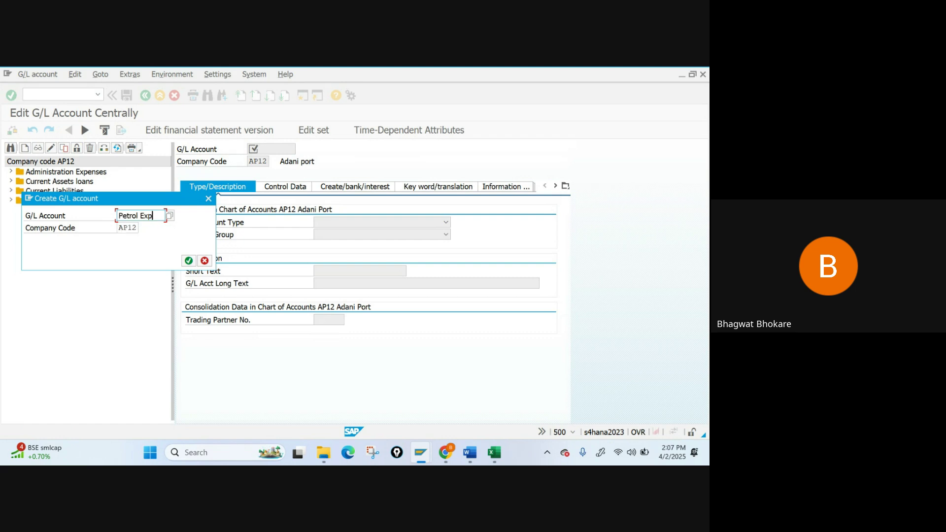
{"action": "key", "text": "BackSpace"}
{"action": "key", "text": "BackSpace"}
{"action": "key", "text": "BackSpace"}
{"action": "key", "text": "BackSpace"}
{"action": "key", "text": "BackSpace"}
{"action": "key", "text": "BackSpace"}
{"action": "key", "text": "BackSpace"}
{"action": "key", "text": "BackSpace"}
{"action": "key", "text": "BackSpace"}
- Enter 400303 as the new G/L account for company code AP12 and confirm the entry
{"action": "key", "text": "Down"}
{"action": "key", "text": "Down"}
{"action": "key", "text": "Return"}
{"action": "key", "text": "BackSpace"}
{"action": "type", "text": "3"}
{"action": "key", "text": "Tab"}
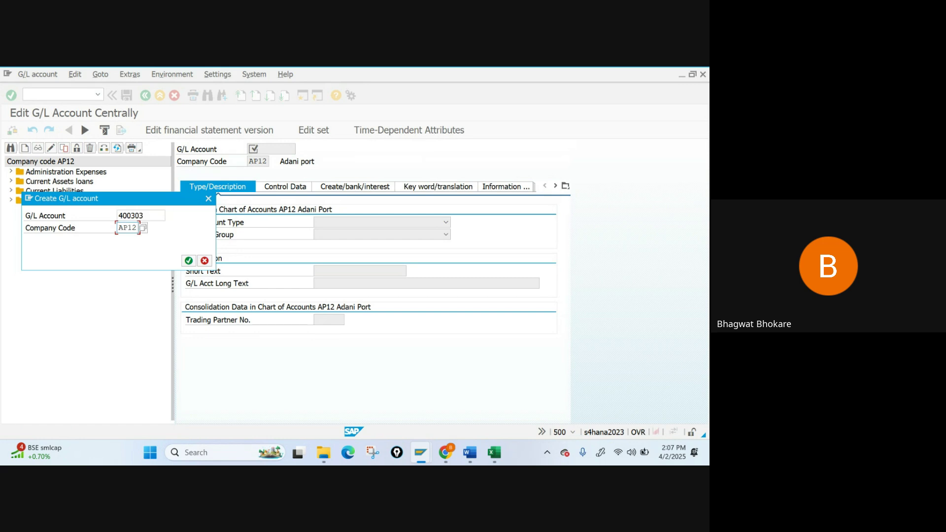
{"action": "key", "text": "Return"}
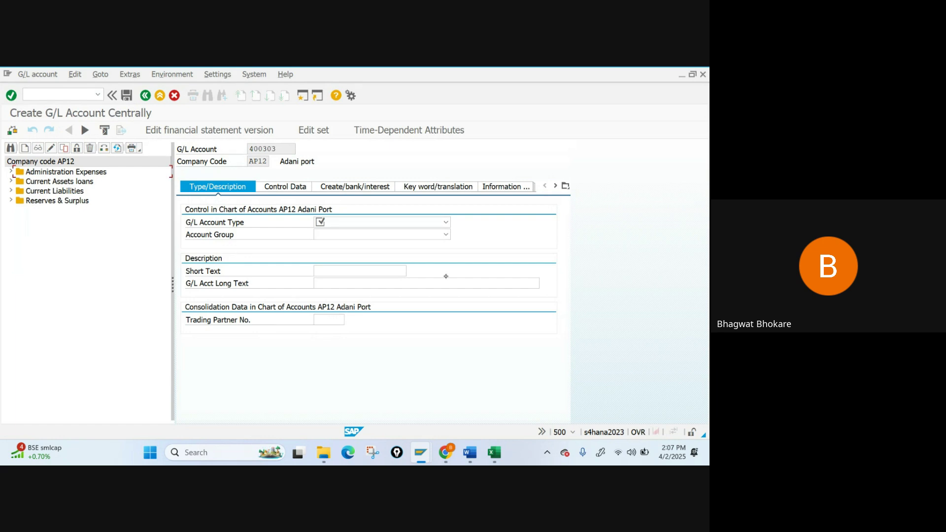
- Set the G/L account type to P Primary Costs or Revenue and the account group to ADMN Administration Expenses
{"action": "left_click", "coordinate": [445, 223]}
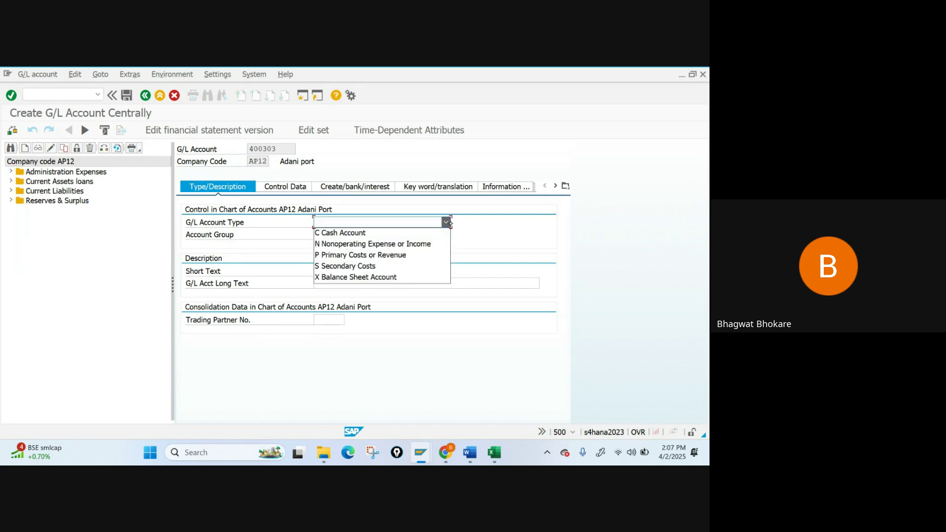
{"action": "left_click", "coordinate": [406, 255]}
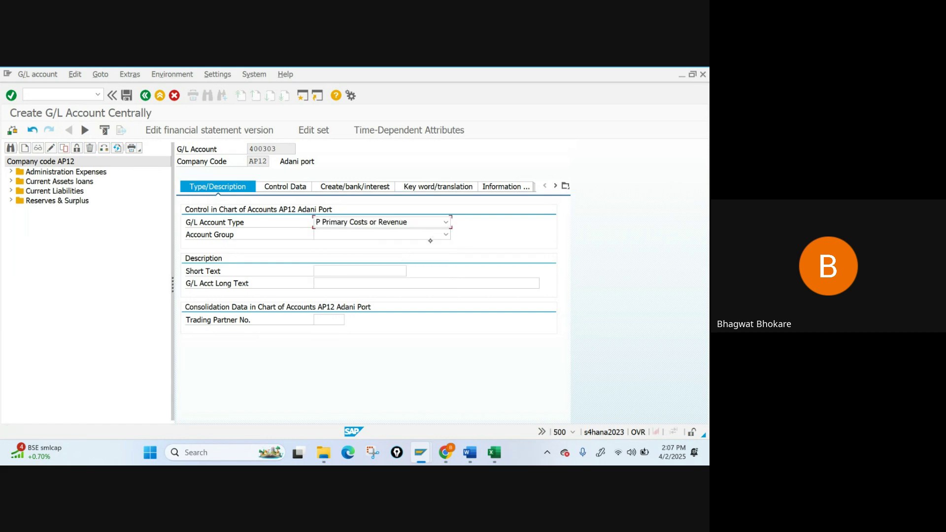
{"action": "left_click", "coordinate": [445, 234]}
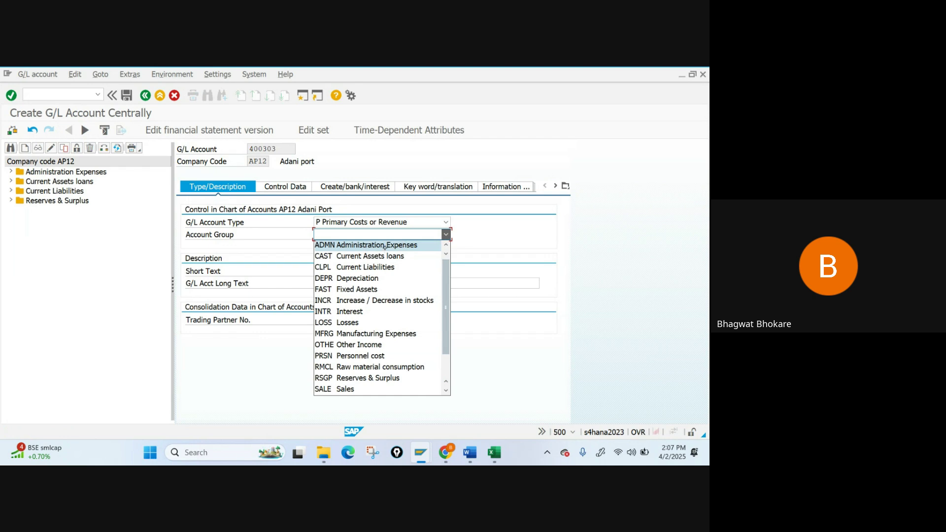
{"action": "left_click", "coordinate": [385, 245]}
- Enter Telephone Exp as both the short text and the long text of the G/L account
{"action": "left_click", "coordinate": [354, 271]}
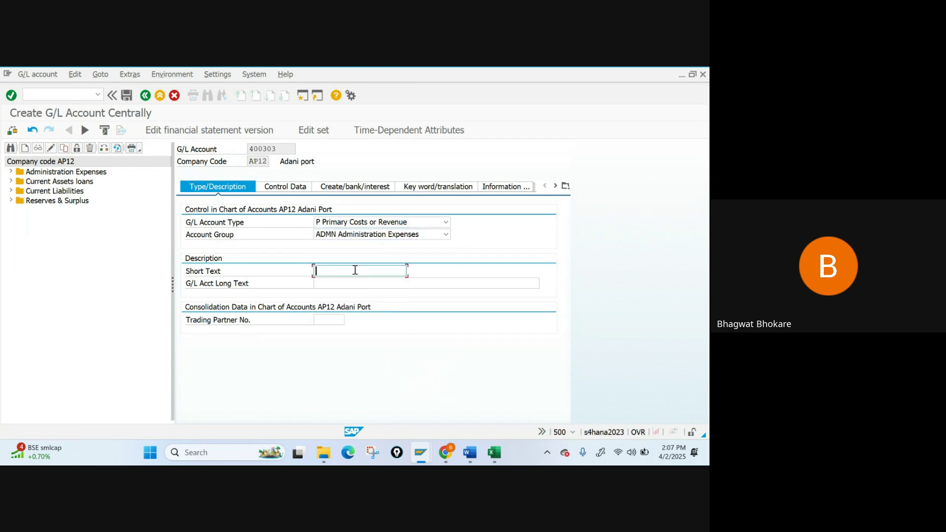
{"action": "type", "text": "Telephone E"}
{"action": "key", "text": "Caps_Lock"}
{"action": "type", "text": "X"}
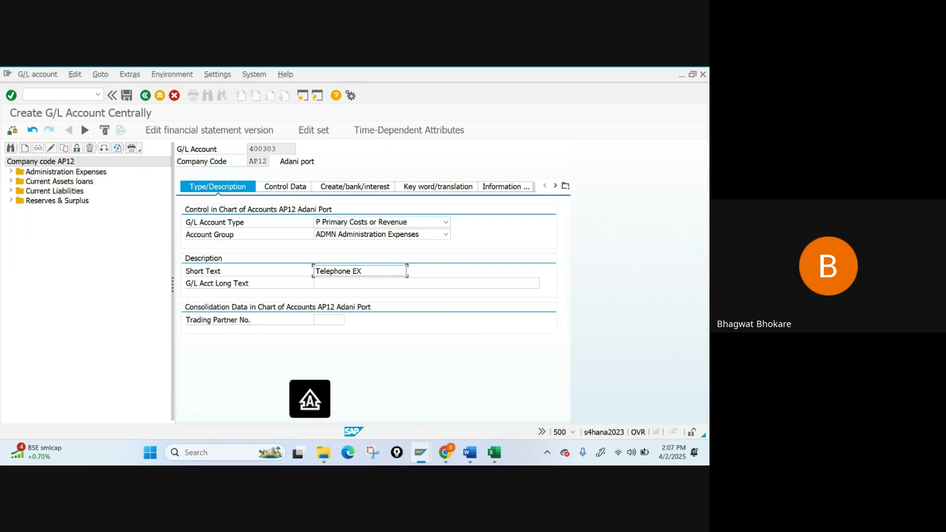
{"action": "key", "text": "Caps_Lock"}
{"action": "key", "text": "BackSpace"}
{"action": "type", "text": "xp"}
{"action": "key", "text": "shift+Home"}
{"action": "key", "text": "ctrl+c"}
{"action": "left_click", "coordinate": [316, 284]}
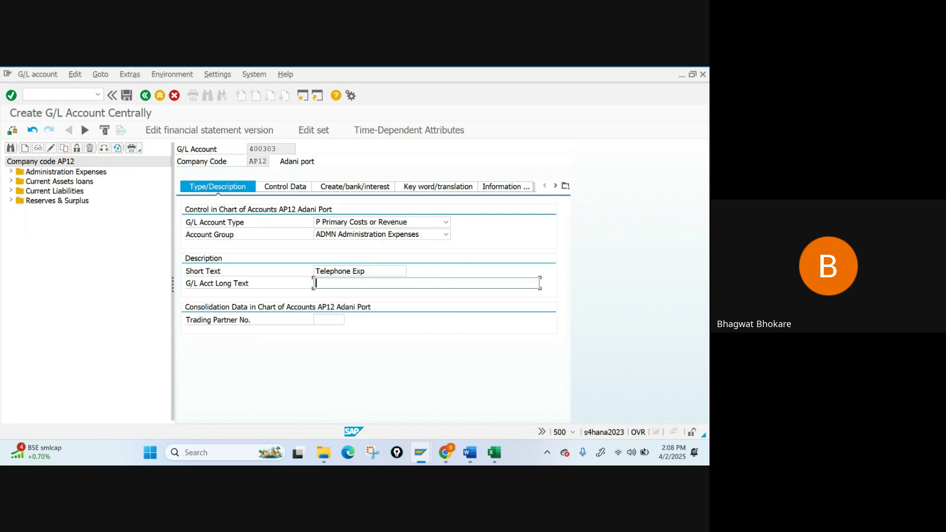
{"action": "key", "text": "ctrl+v"}
- Set the cost element category to 1 in the account's control data for controlling area AP12
{"action": "left_click", "coordinate": [286, 188]}
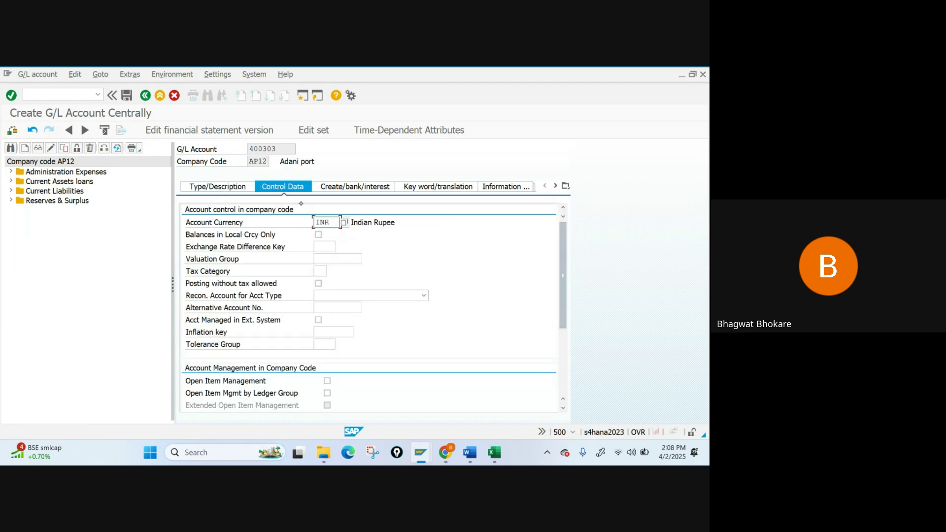
{"action": "scroll", "coordinate": [560, 329], "scroll_direction": "down", "scroll_amount": 3}
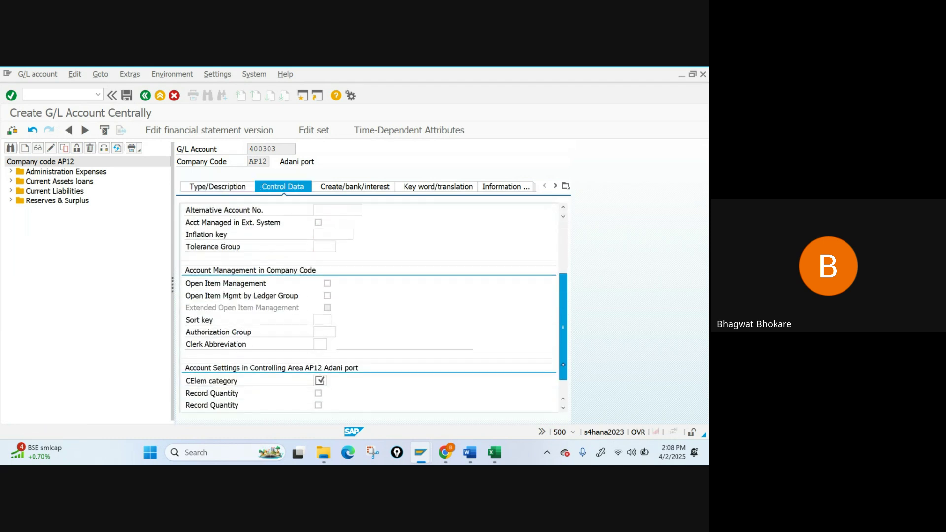
{"action": "left_click", "coordinate": [321, 381]}
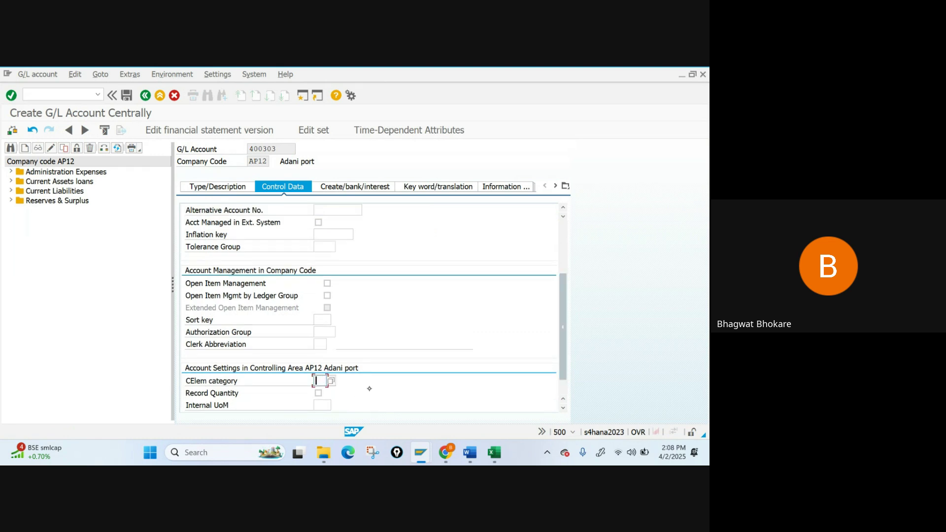
{"action": "type", "text": "1"}
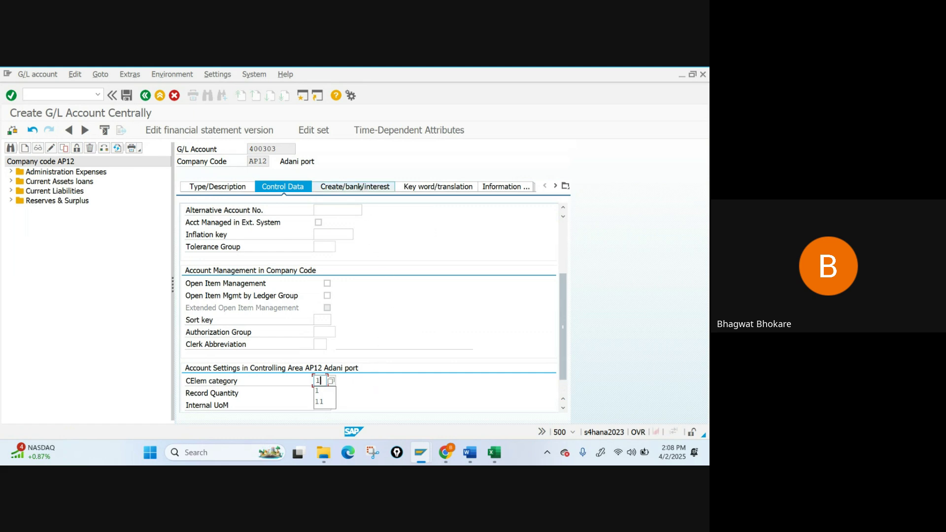
- Set the field status group to G004 and save the new G/L account to finish the recording
{"action": "left_click", "coordinate": [361, 187]}
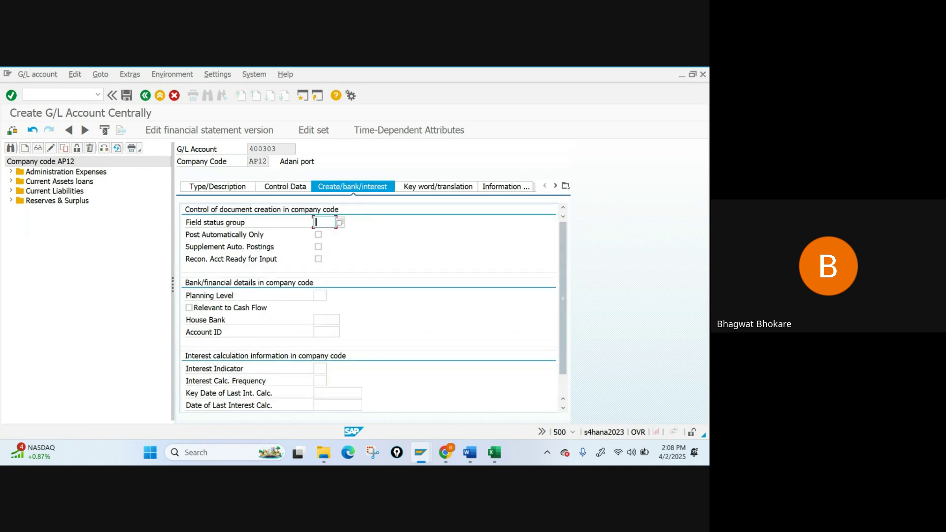
{"action": "type", "text": "g004"}
{"action": "key", "text": "Return"}
{"action": "key", "text": "ctrl+s"}
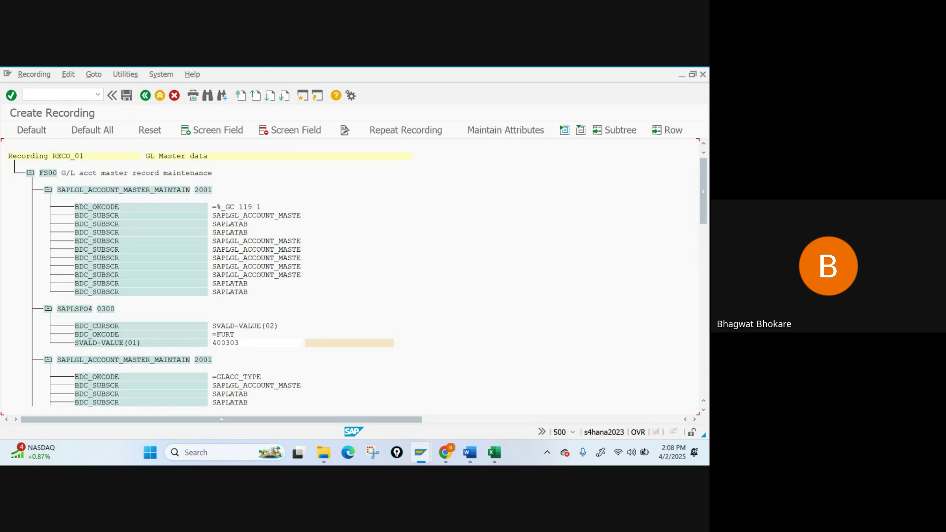
- Assign default field names to all recorded fields of RECO_01 and review the assignments throughout the recording
{"action": "left_click_drag", "start_coordinate": [703, 191], "coordinate": [704, 344]}
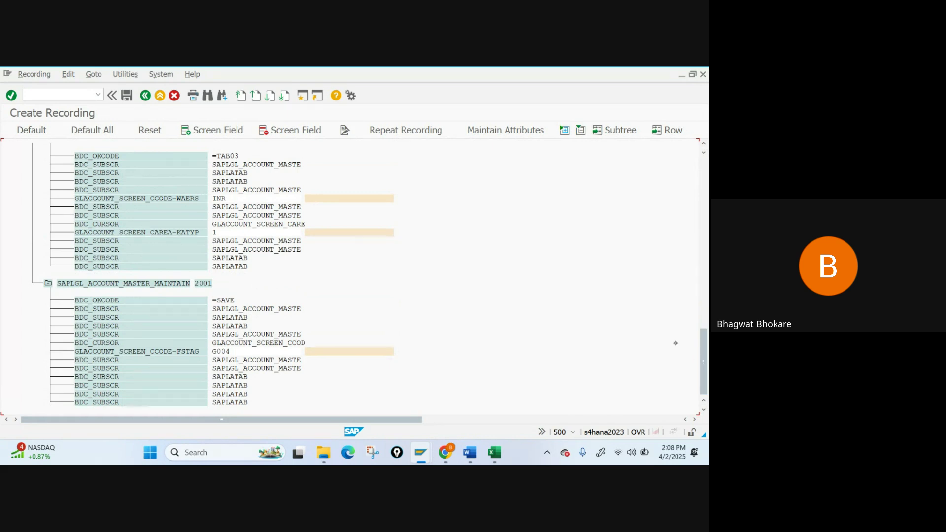
{"action": "left_click", "coordinate": [100, 130]}
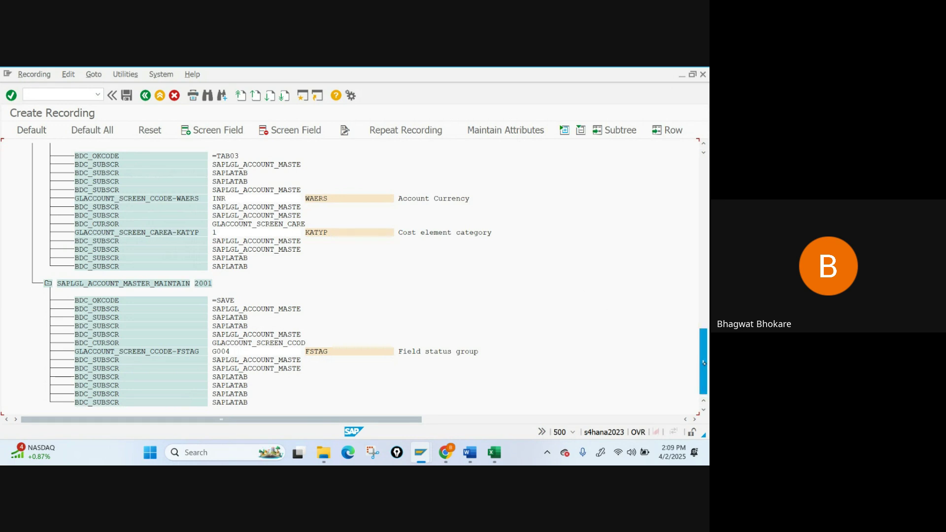
{"action": "left_click_drag", "start_coordinate": [702, 365], "coordinate": [705, 297]}
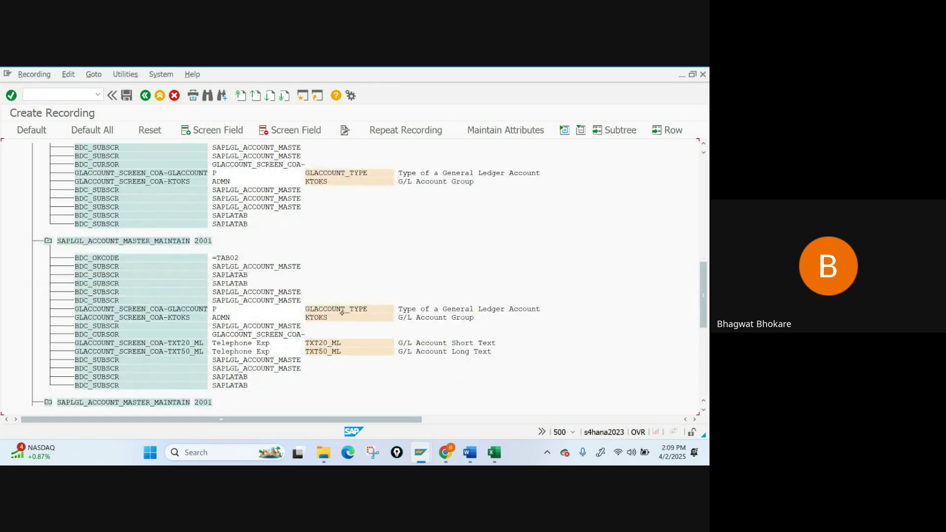
{"action": "left_click_drag", "start_coordinate": [693, 306], "coordinate": [620, 279]}
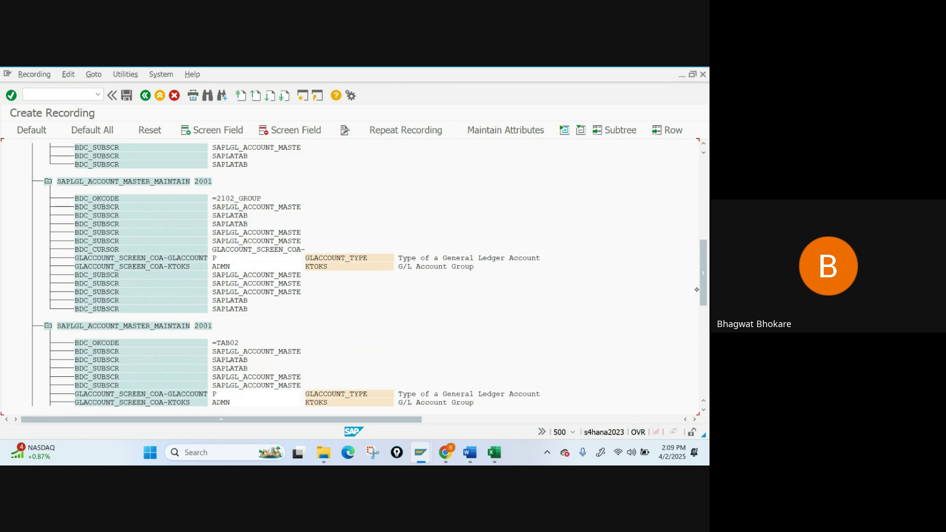
{"action": "left_click_drag", "start_coordinate": [703, 274], "coordinate": [703, 256]}
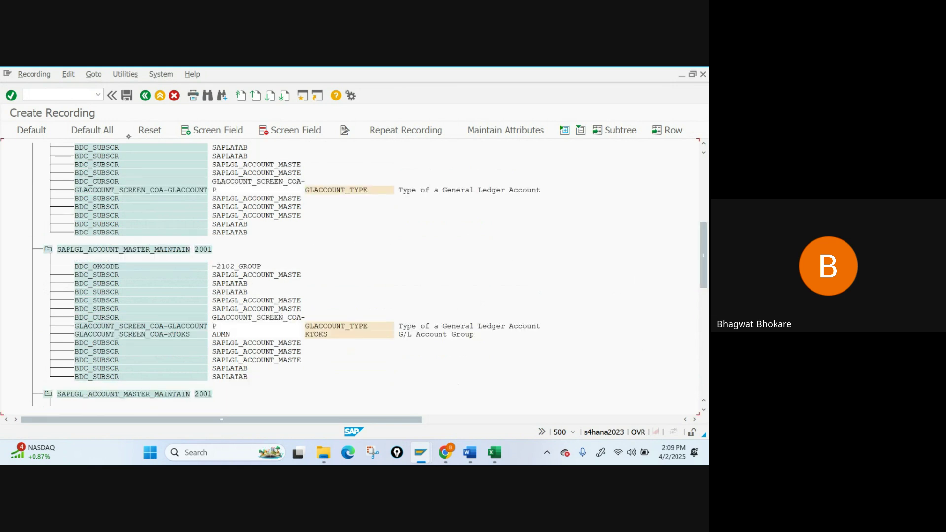
- Save the recording RECO_01 and return to the attributes of the MASTER object
{"action": "left_click", "coordinate": [126, 96]}
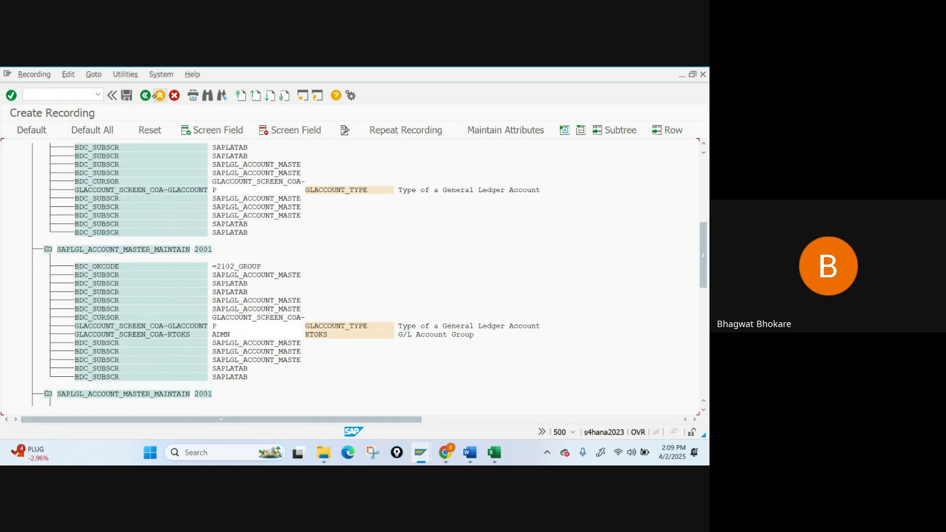
{"action": "left_click", "coordinate": [145, 95]}
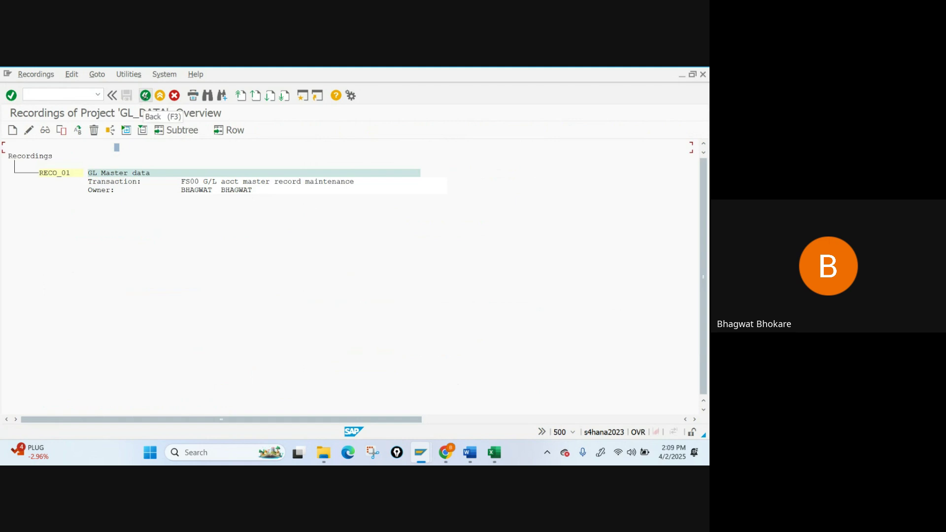
{"action": "left_click", "coordinate": [145, 95]}
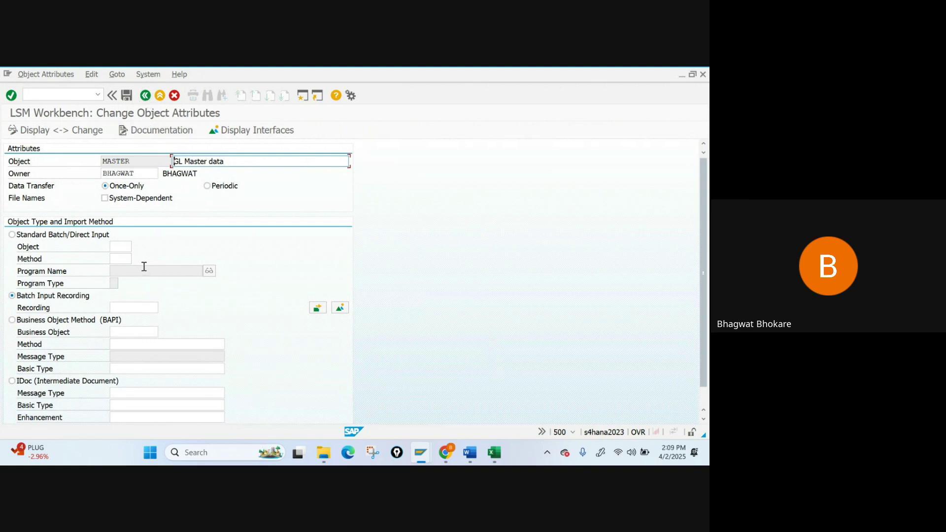
- Assign RECO_01 as the batch input recording of the MASTER object, save, and go back to the process steps
{"action": "left_click", "coordinate": [143, 308]}
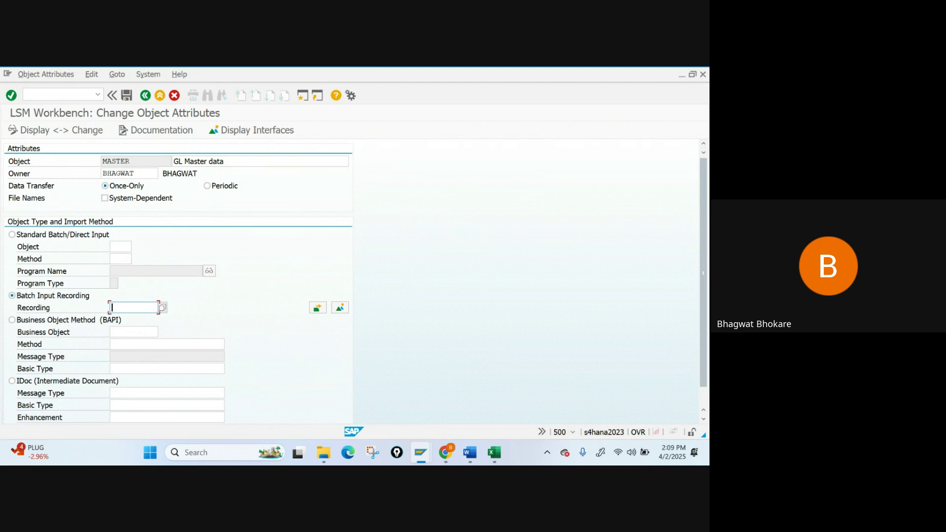
{"action": "type", "text": "RECO_01"}
{"action": "key", "text": "Return"}
{"action": "left_click", "coordinate": [134, 127]}
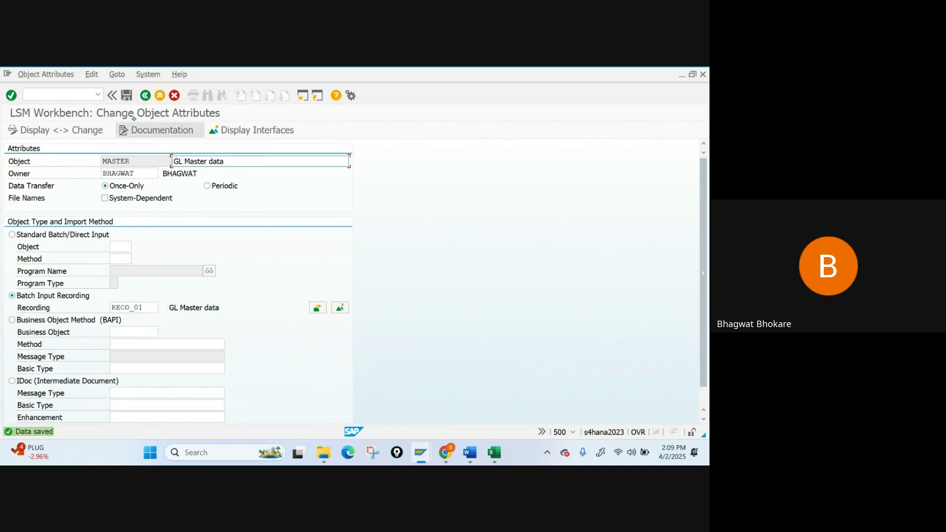
{"action": "left_click", "coordinate": [145, 96]}
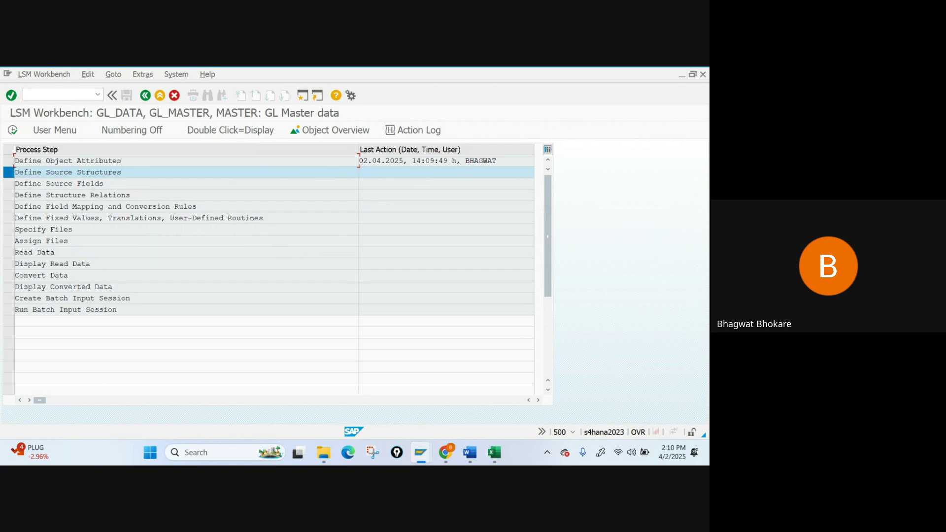
- Open Define Source Structures in change mode and try to create source structure str with the description Source Structure
{"action": "double_click", "coordinate": [63, 173]}
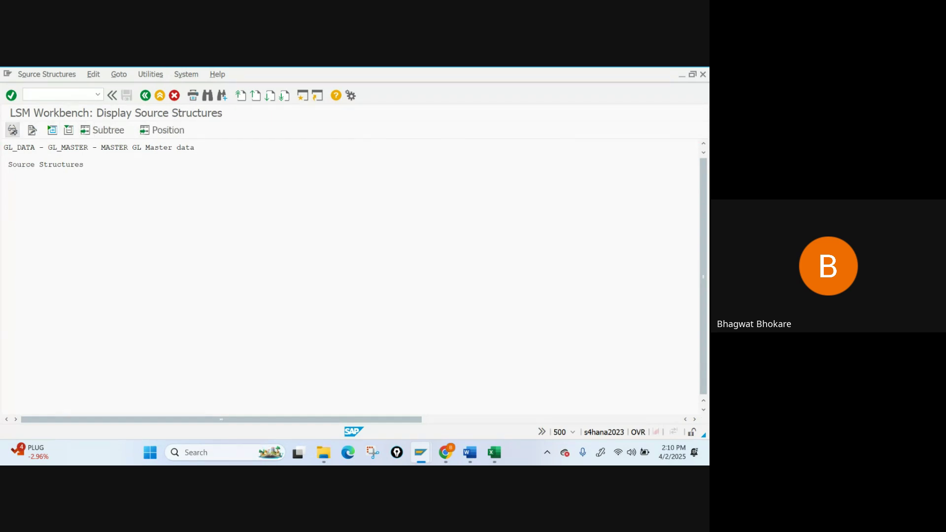
{"action": "left_click", "coordinate": [13, 130]}
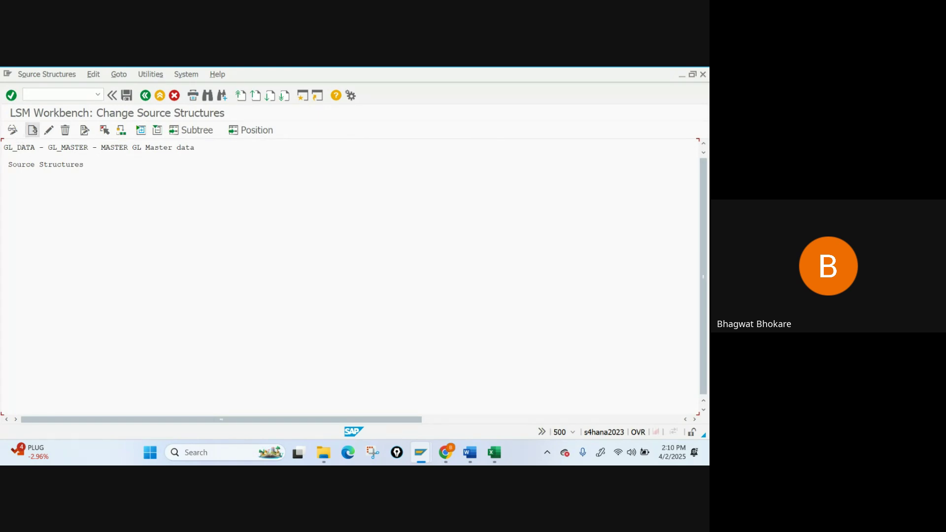
{"action": "left_click", "coordinate": [32, 130]}
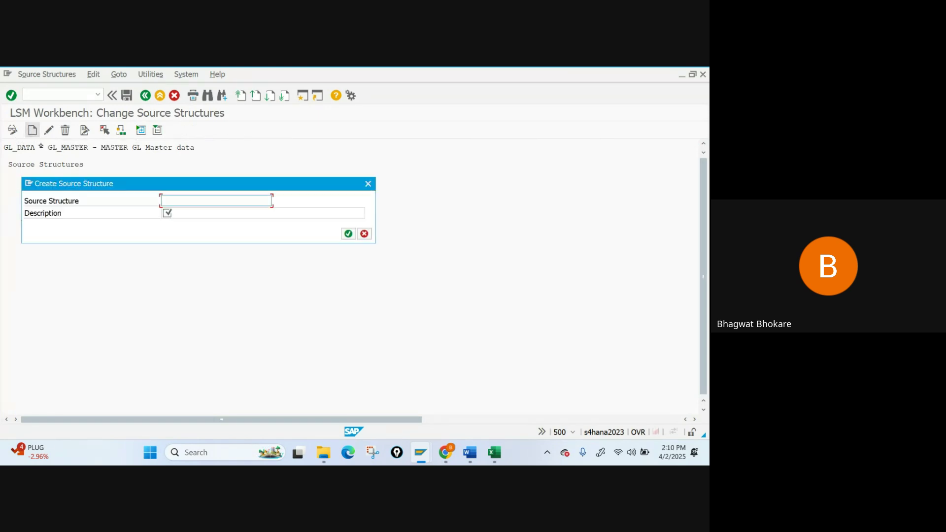
{"action": "type", "text": "str"}
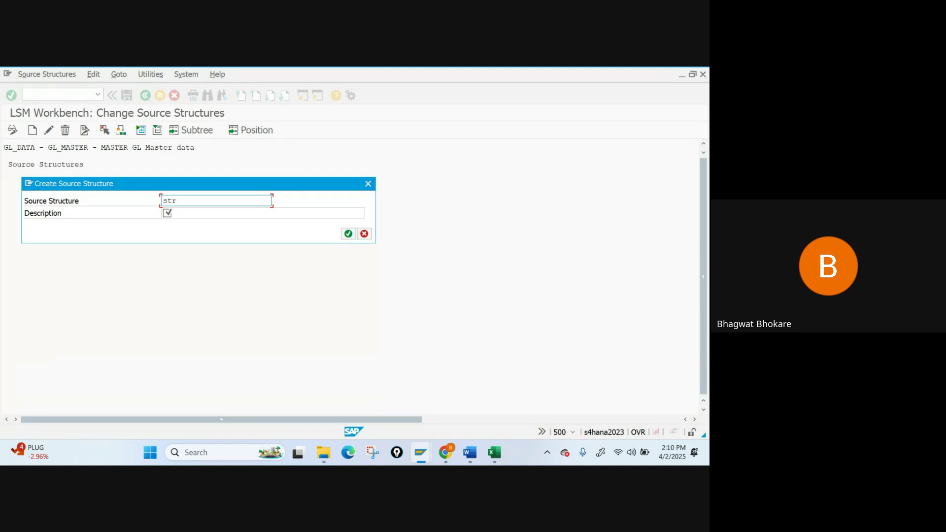
{"action": "key", "text": "Tab"}
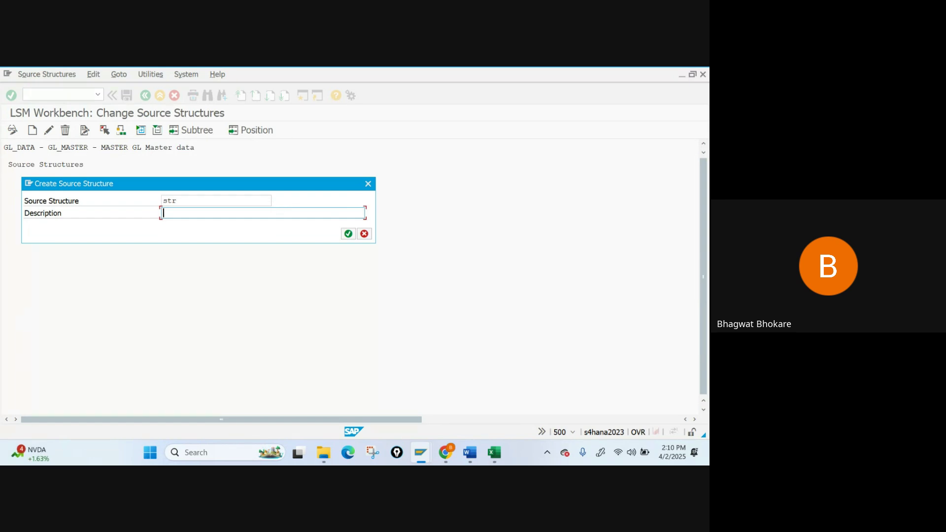
{"action": "type", "text": "Source"}
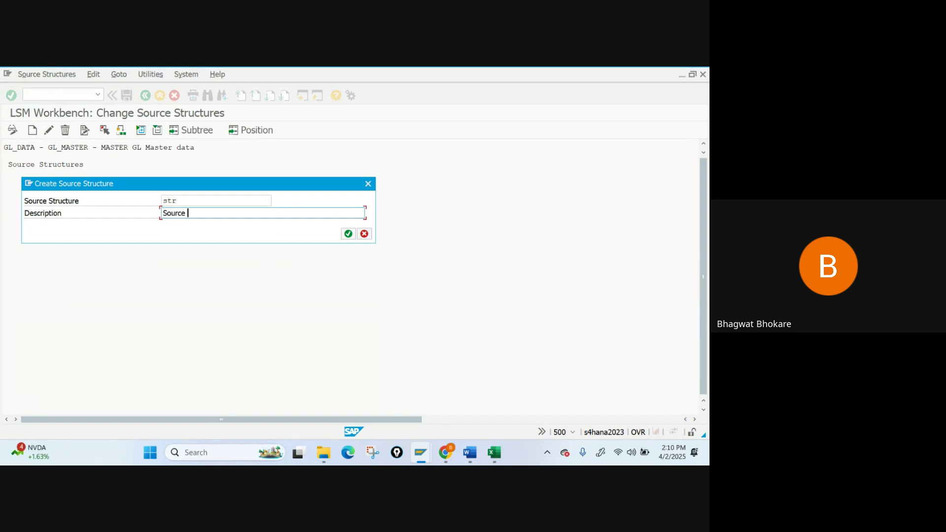
{"action": "type", "text": " Strucxture"}
{"action": "key", "text": "BackSpace"}
{"action": "key", "text": "BackSpace"}
{"action": "key", "text": "BackSpace"}
{"action": "key", "text": "BackSpace"}
{"action": "key", "text": "BackSpace"}
{"action": "key", "text": "BackSpace"}
{"action": "type", "text": "ture"}
{"action": "left_click", "coordinate": [347, 234]}
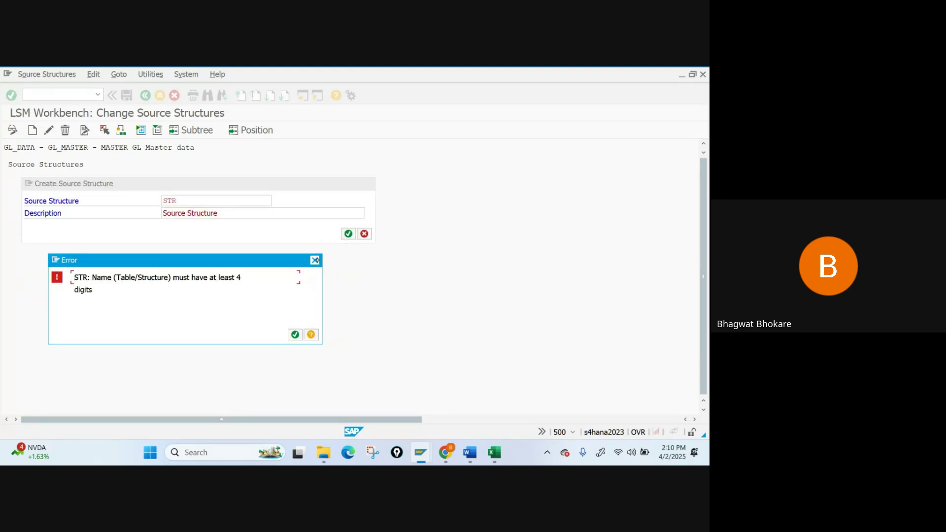
- Correct the source structure name to STR1, create the structure and save it
{"action": "left_click", "coordinate": [315, 260]}
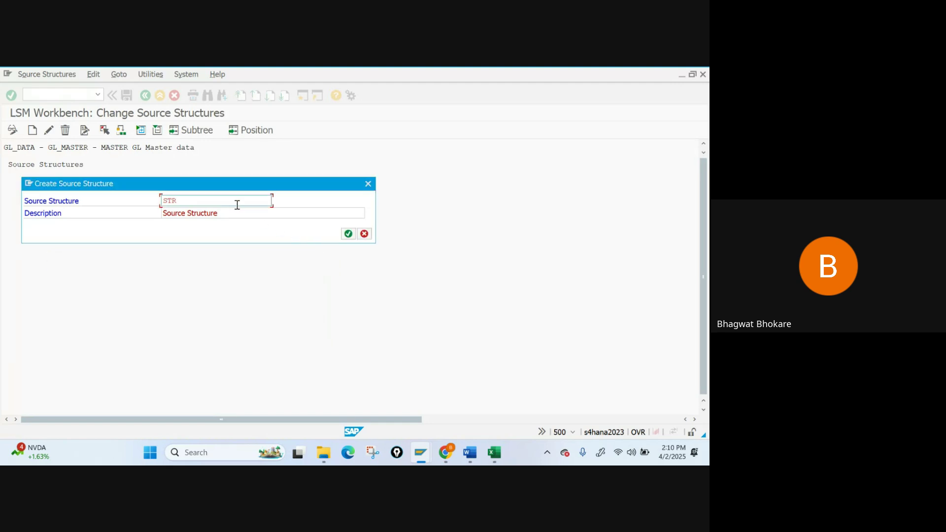
{"action": "type", "text": "1"}
{"action": "left_click", "coordinate": [348, 234]}
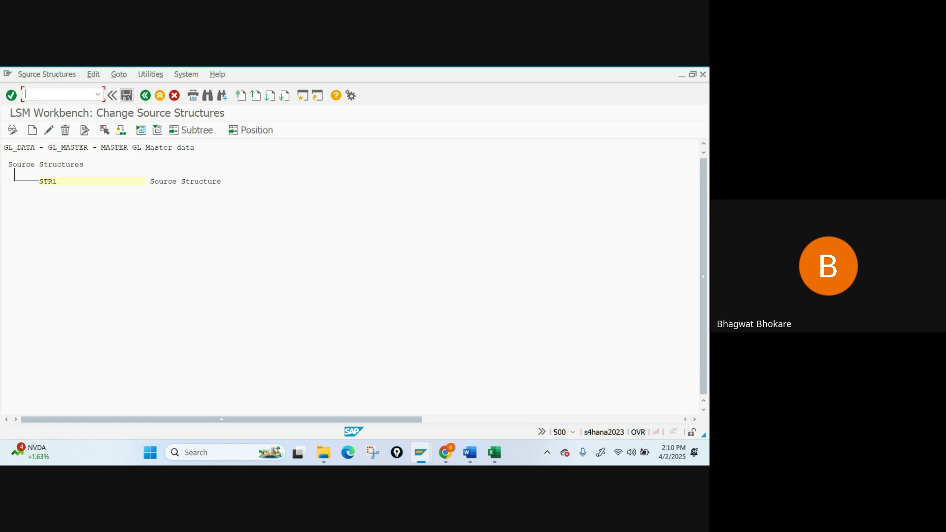
{"action": "left_click", "coordinate": [127, 96]}
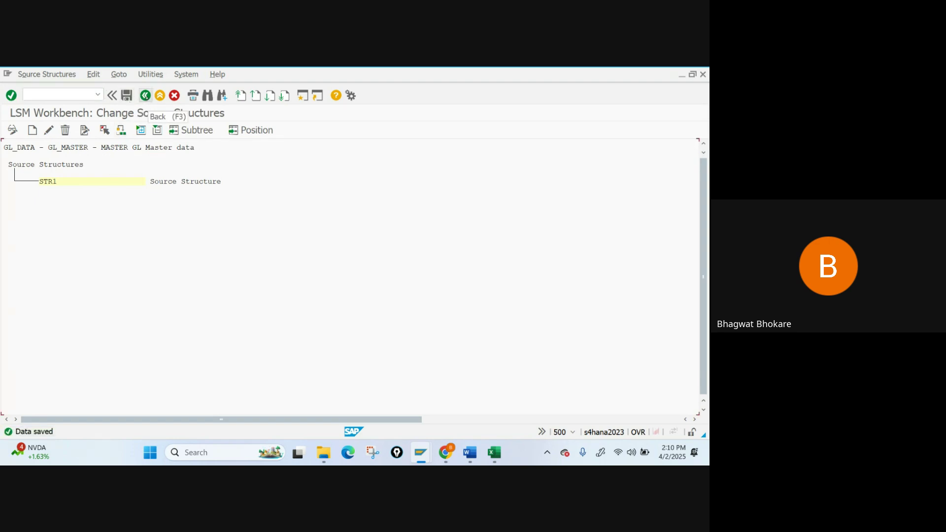
- Open the source field table of structure STR1 in change mode and return to the process steps
{"action": "left_click", "coordinate": [144, 95]}
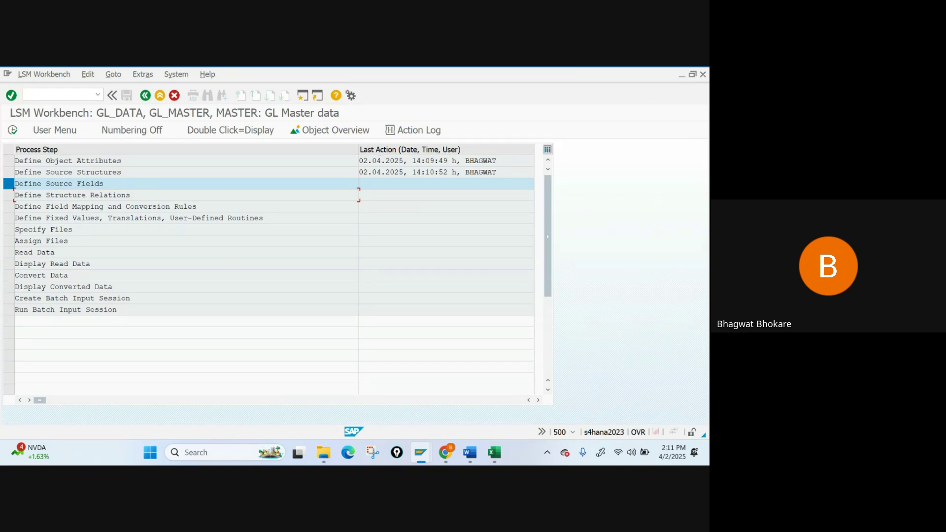
{"action": "double_click", "coordinate": [95, 184]}
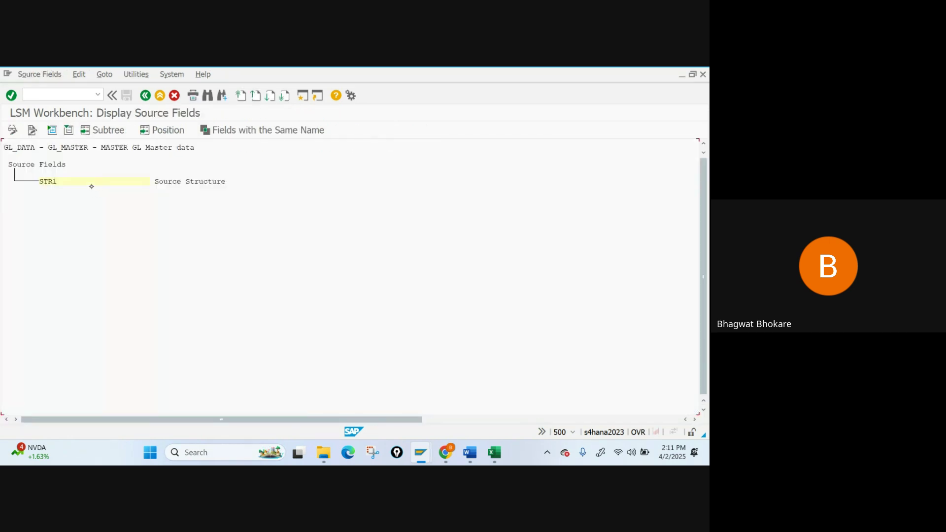
{"action": "left_click", "coordinate": [14, 130]}
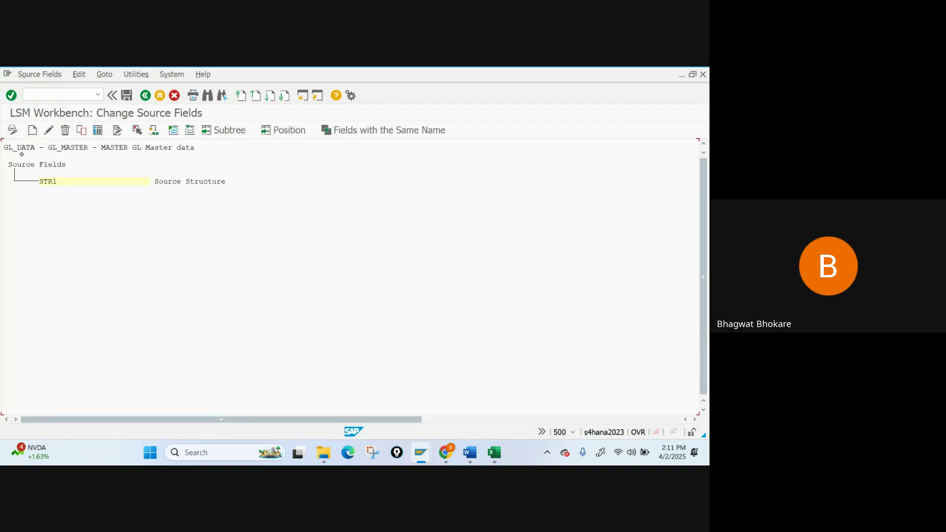
{"action": "left_click", "coordinate": [57, 181]}
{"action": "left_click", "coordinate": [98, 131]}
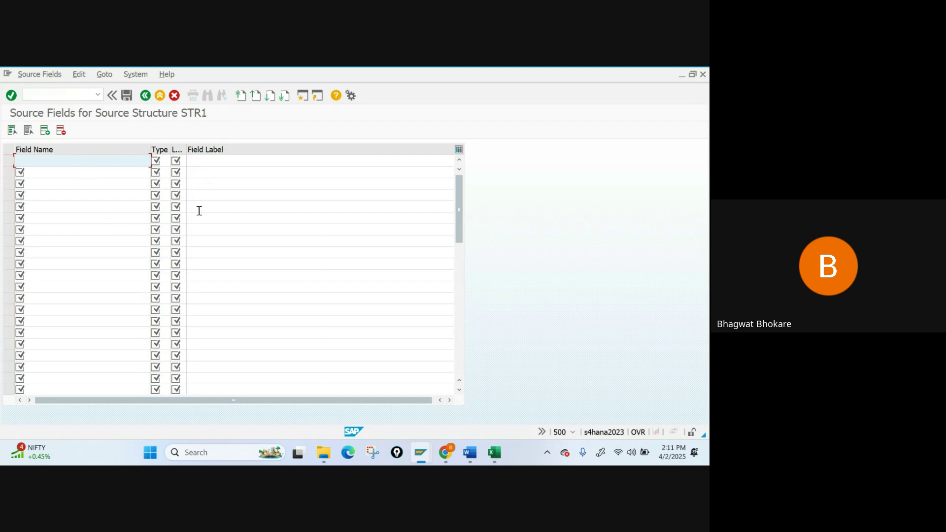
{"action": "left_click", "coordinate": [146, 95]}
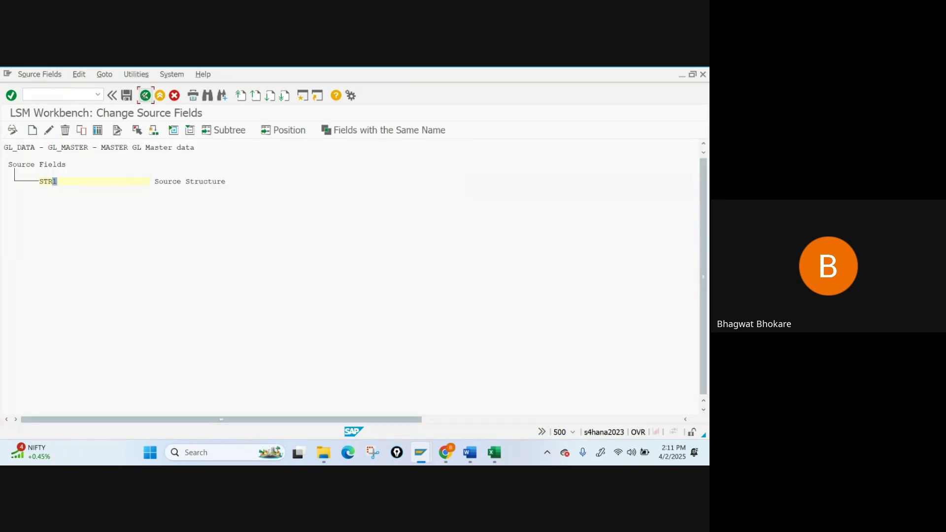
{"action": "left_click", "coordinate": [145, 95]}
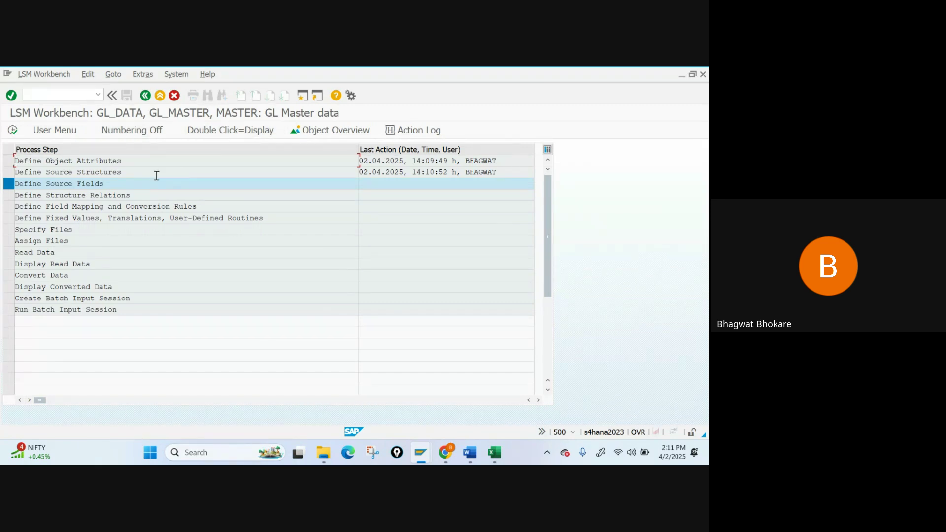
- Display the object overview in table format and review the target fields of RECO_01
{"action": "left_click_drag", "start_coordinate": [133, 172], "coordinate": [16, 173]}
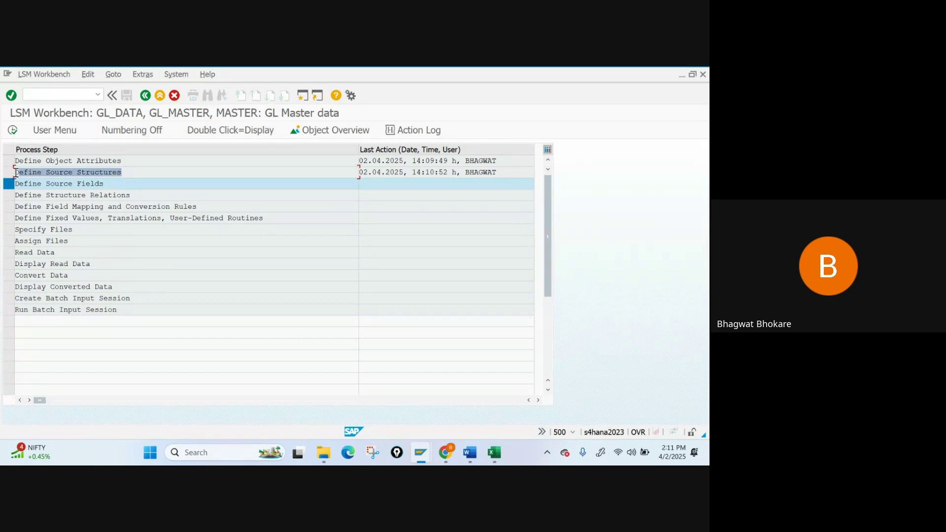
{"action": "left_click", "coordinate": [192, 172]}
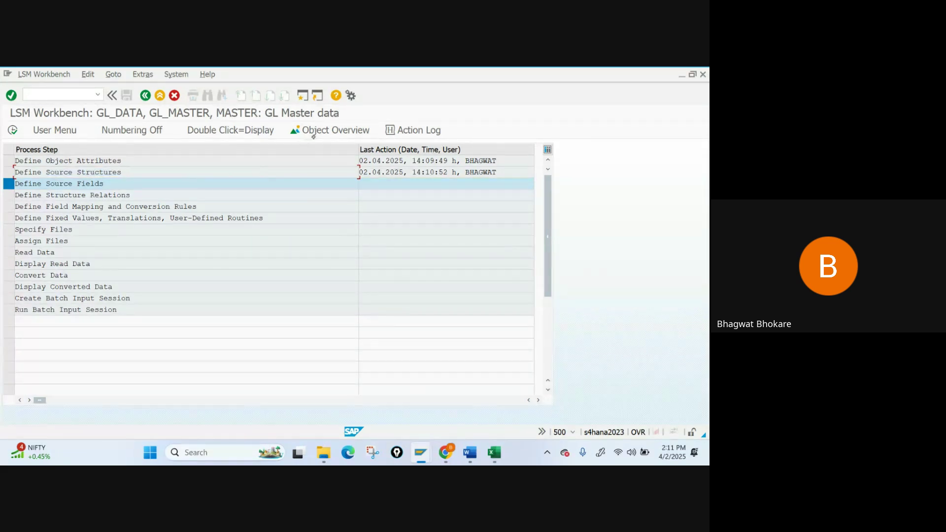
{"action": "left_click", "coordinate": [331, 131]}
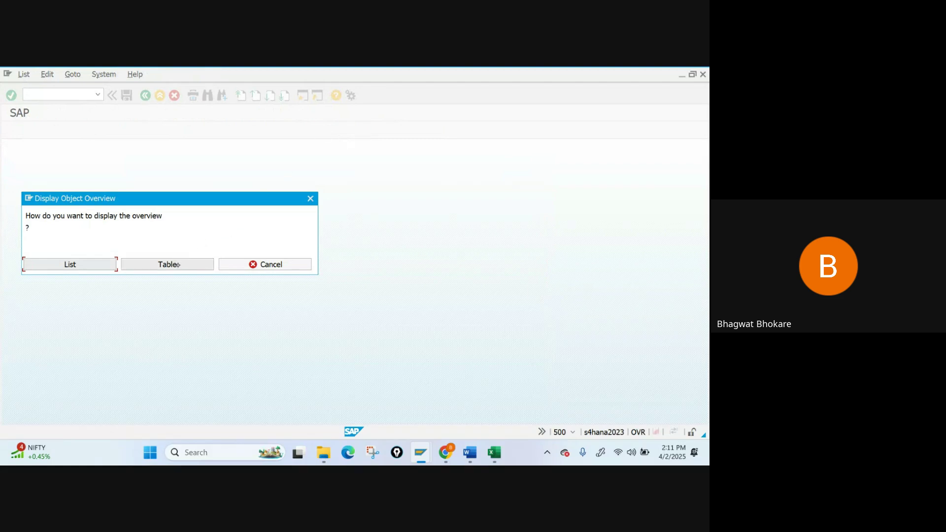
{"action": "left_click", "coordinate": [177, 265]}
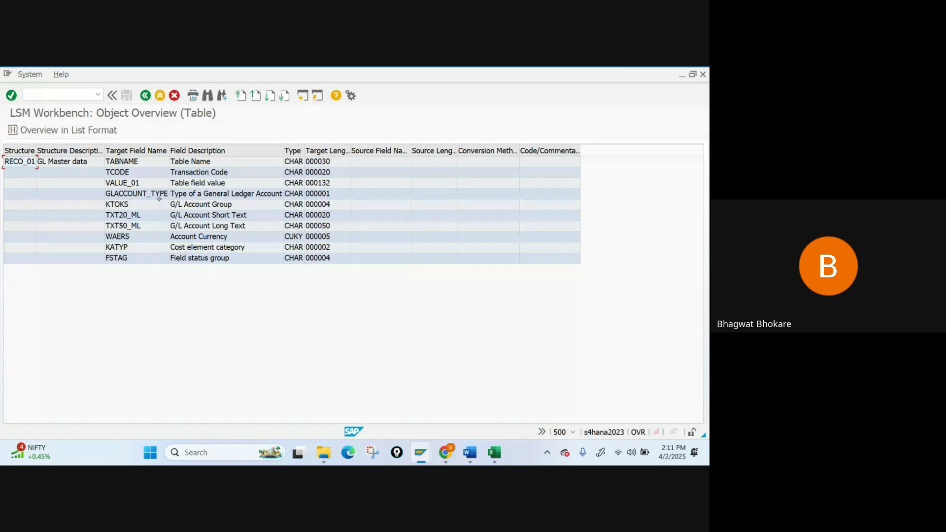
{"action": "left_click", "coordinate": [112, 182]}
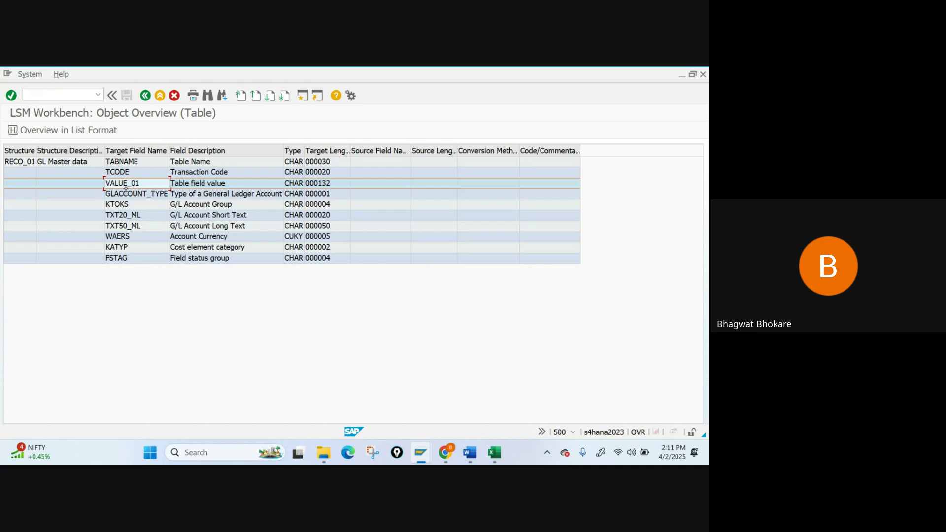
{"action": "left_click", "coordinate": [130, 171]}
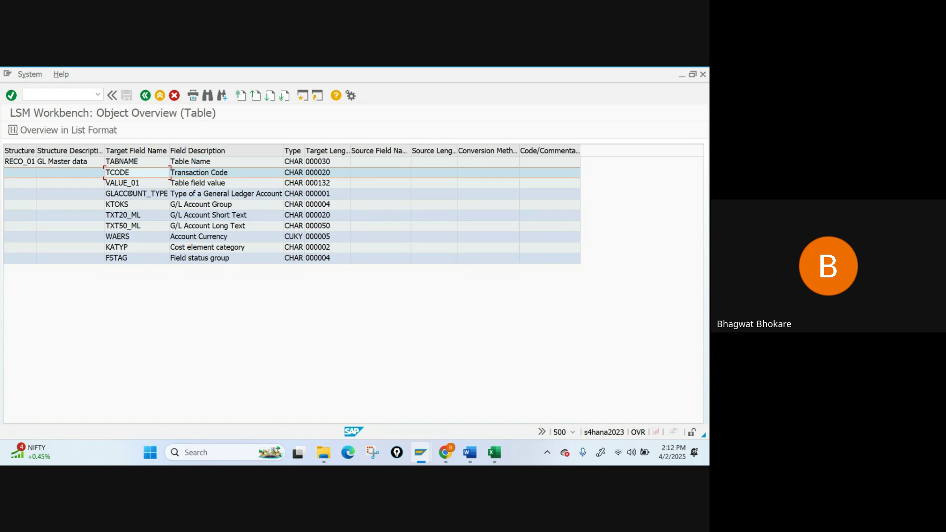
{"action": "left_click", "coordinate": [131, 194]}
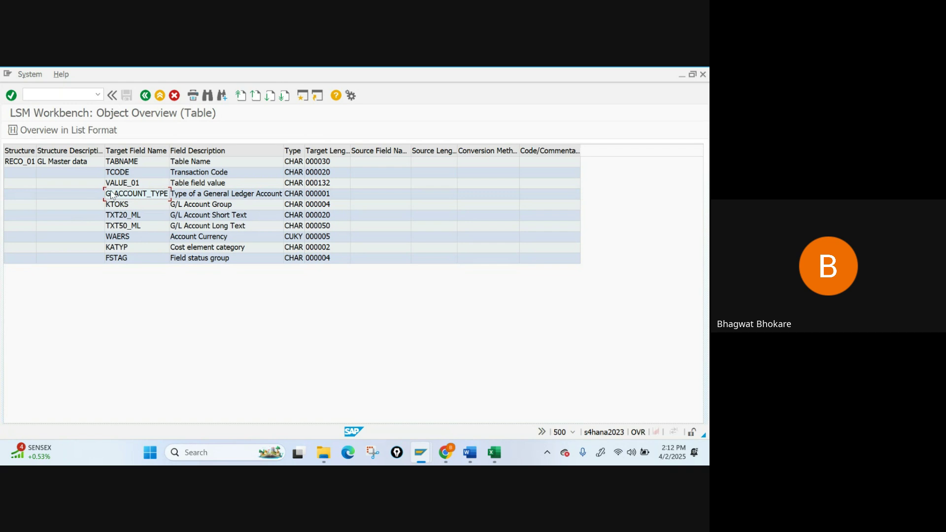
- Copy the GLACCOUNT_TYPE to FSTAG rows, from field name through target length, into a new Excel workbook starting at cell E6
{"action": "left_click_drag", "start_coordinate": [111, 194], "coordinate": [314, 260]}
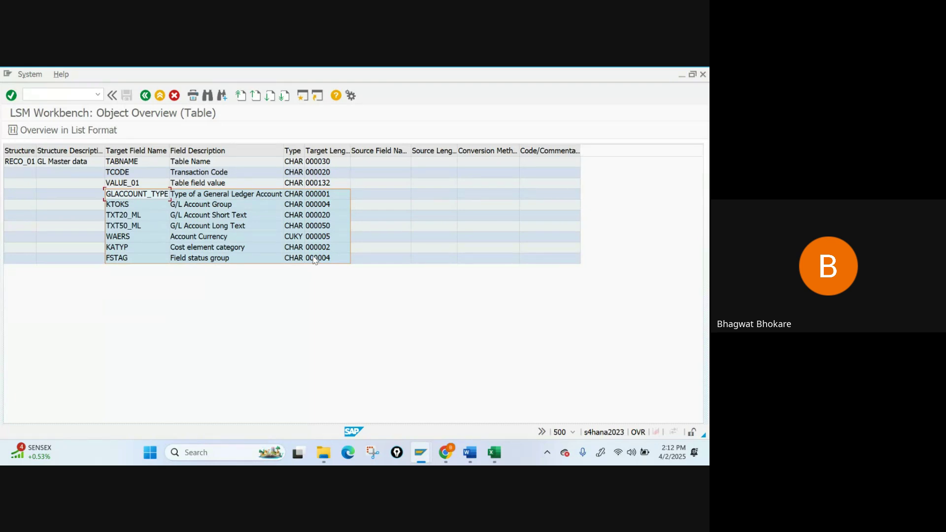
{"action": "right_click", "coordinate": [313, 257]}
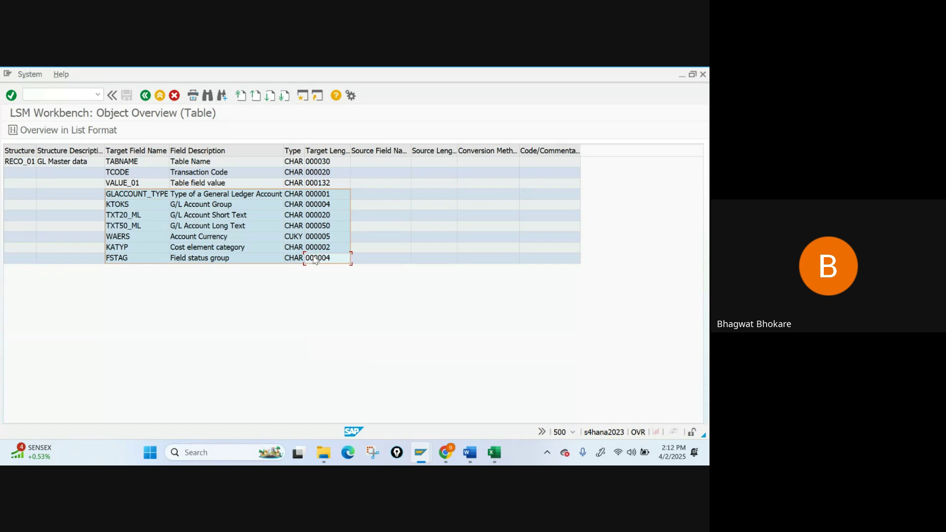
{"action": "key", "text": "ctrl+c"}
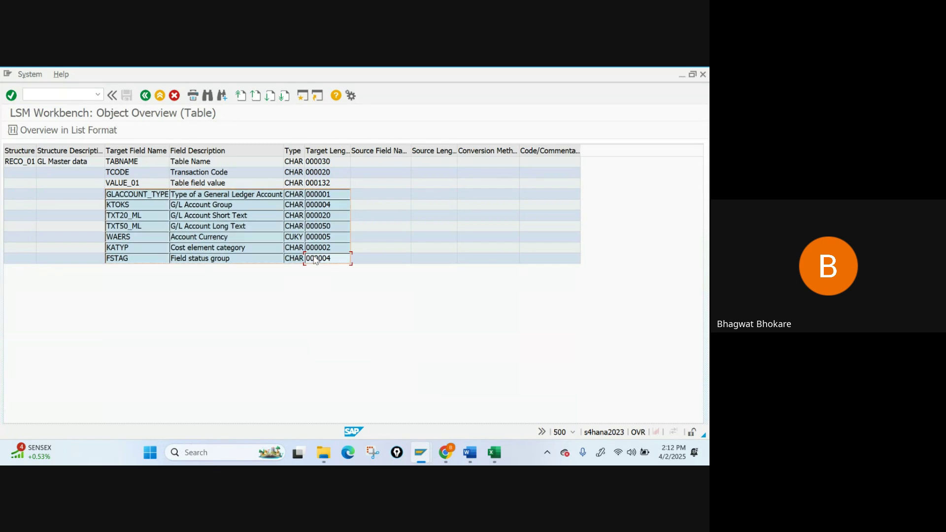
{"action": "left_click", "coordinate": [494, 453]}
{"action": "key", "text": "ctrl+n"}
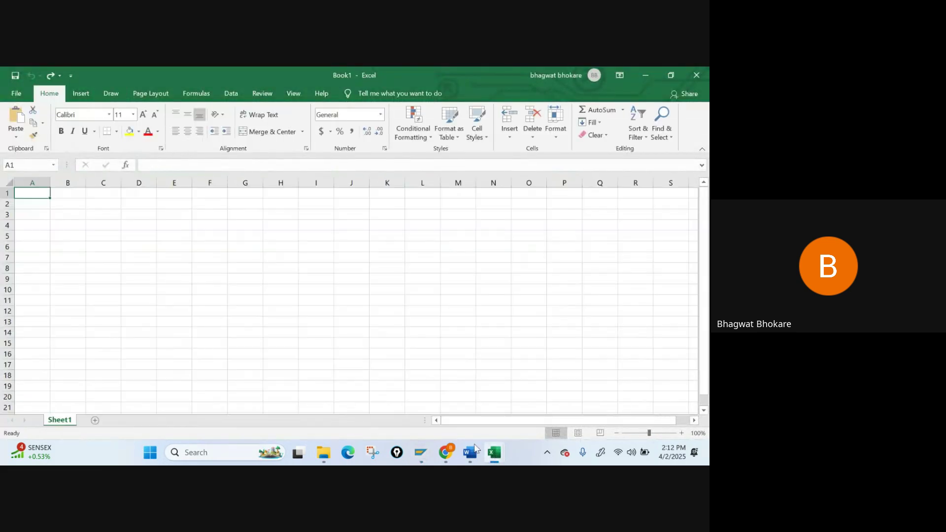
{"action": "left_click", "coordinate": [163, 247]}
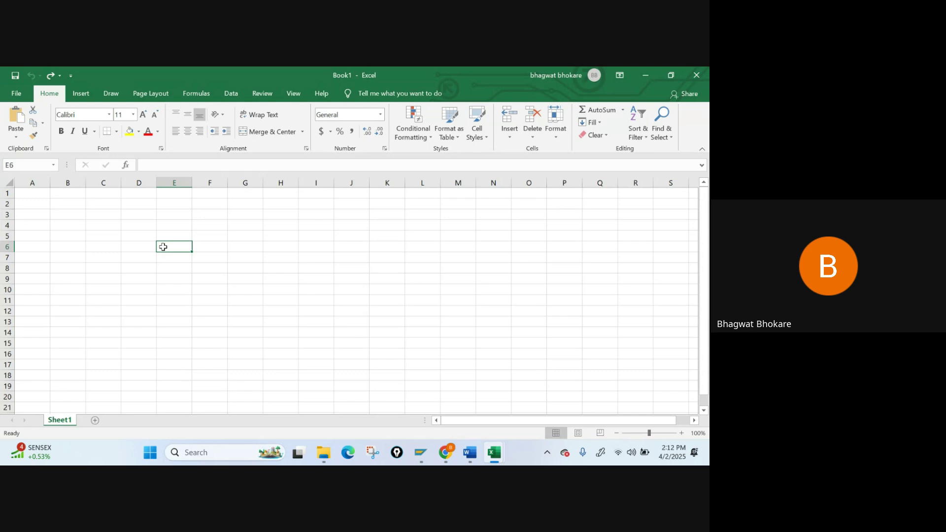
{"action": "key", "text": "ctrl+v"}
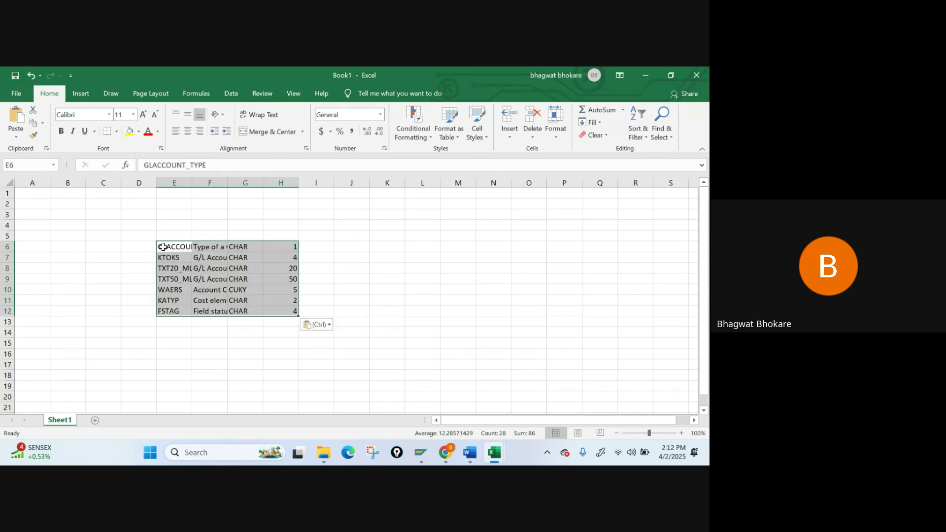
{"action": "left_click", "coordinate": [211, 363]}
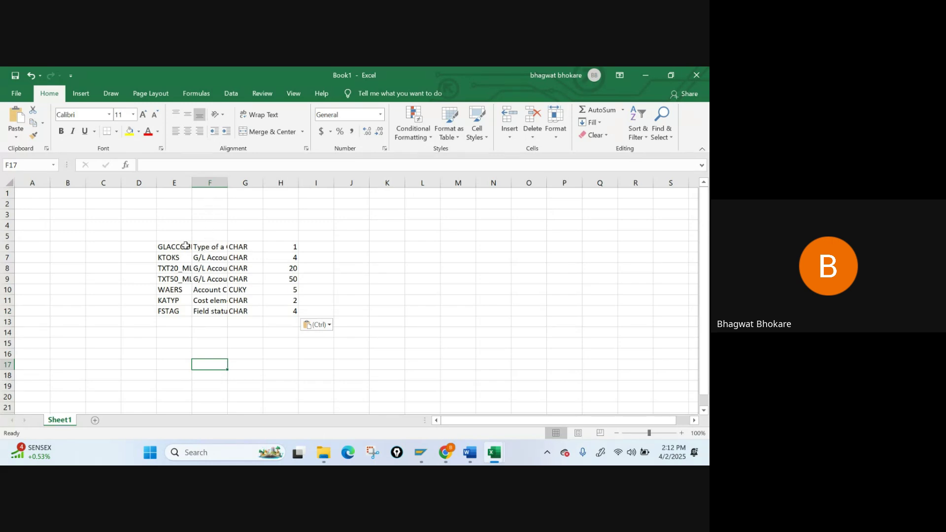
- Copy the field names and descriptions in E6:F12 and paste them transposed at K6
{"action": "left_click", "coordinate": [167, 246]}
{"action": "key", "text": "shift+Right"}
{"action": "key", "text": "shift+Down"}
{"action": "key", "text": "shift+Down"}
{"action": "key", "text": "shift+Down"}
{"action": "key", "text": "shift+Down"}
{"action": "key", "text": "shift+Down"}
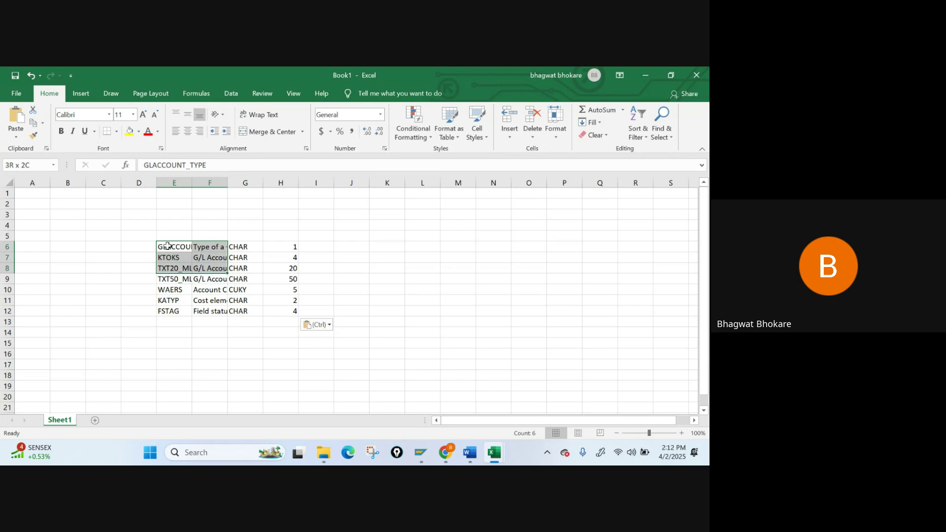
{"action": "key", "text": "shift+Down"}
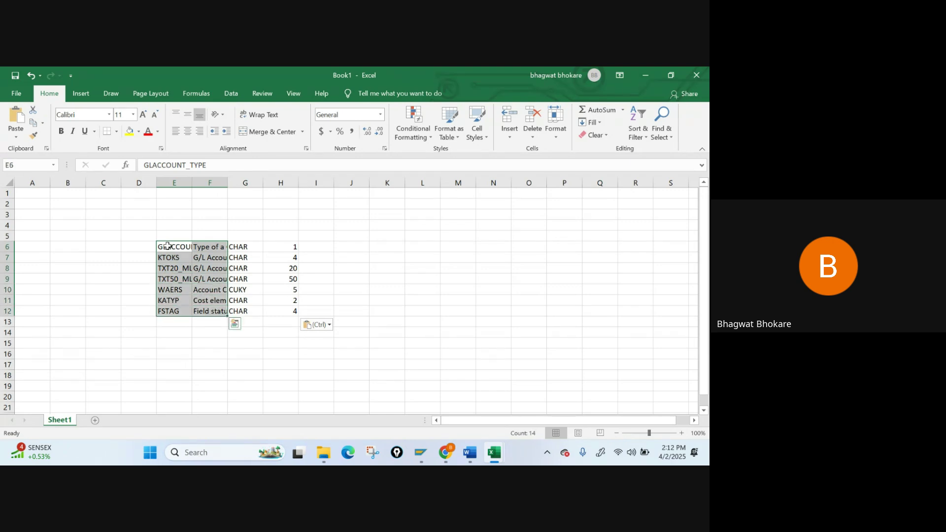
{"action": "key", "text": "ctrl+c"}
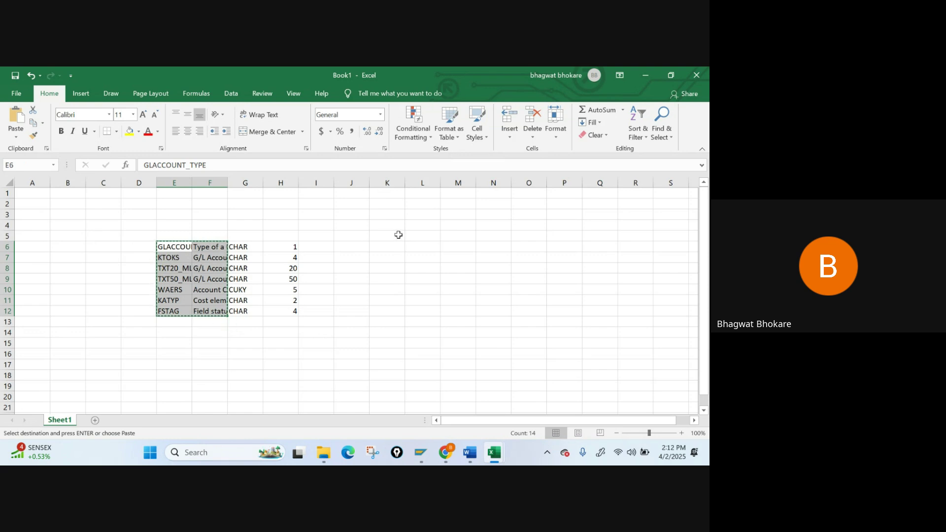
{"action": "left_click", "coordinate": [389, 257]}
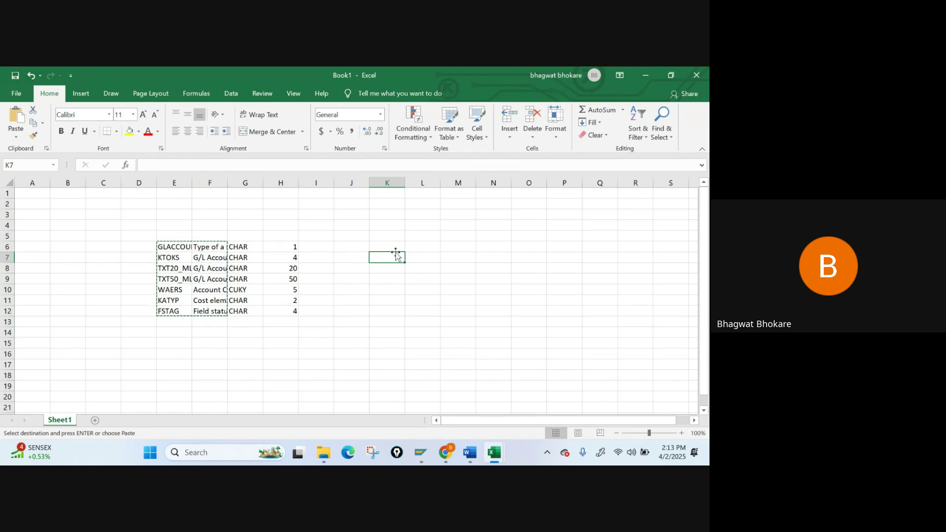
{"action": "left_click", "coordinate": [394, 248]}
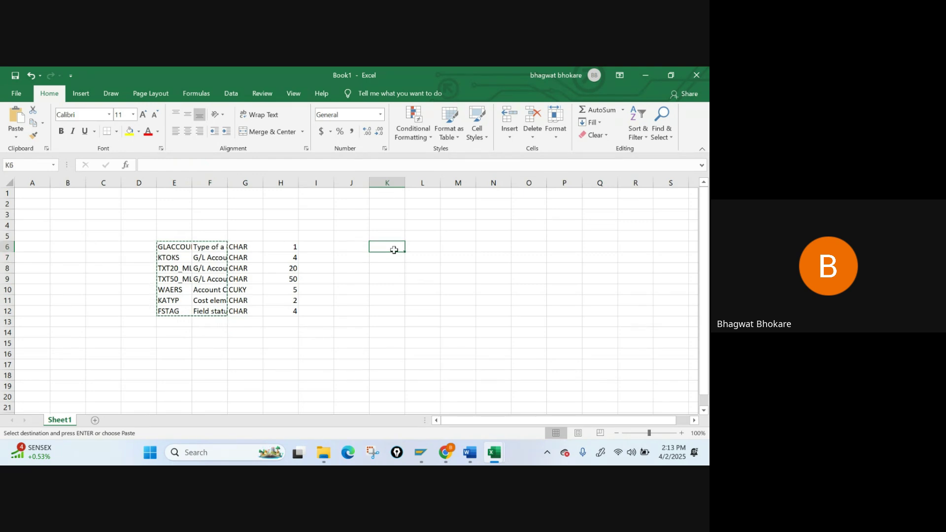
{"action": "left_click", "coordinate": [16, 139]}
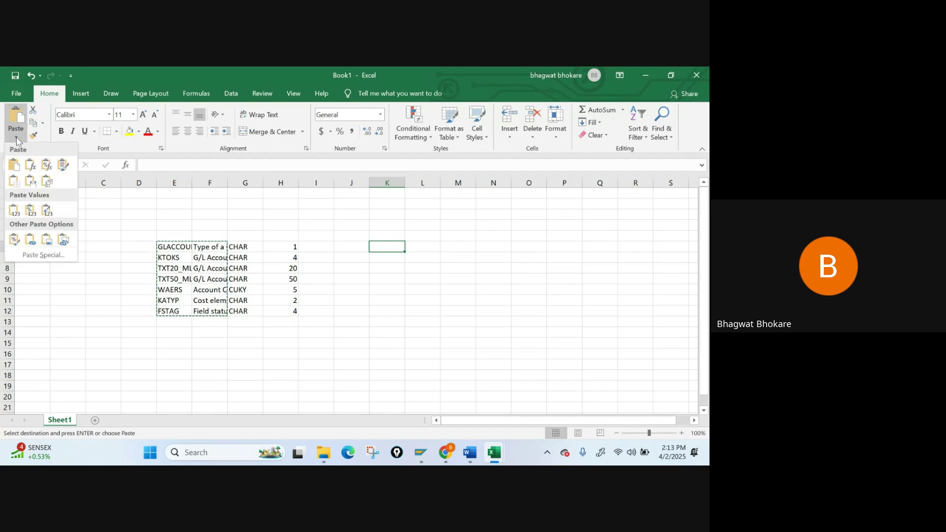
{"action": "left_click", "coordinate": [47, 182]}
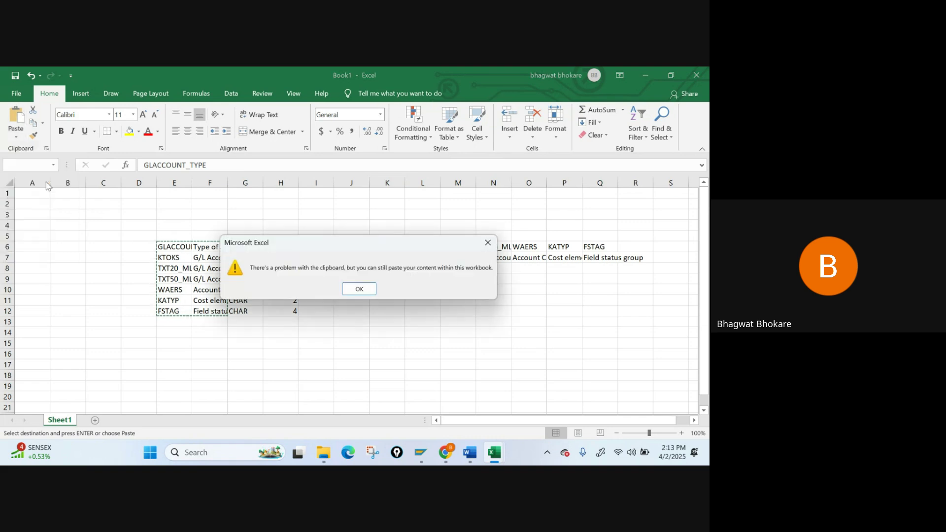
{"action": "left_click", "coordinate": [356, 289]}
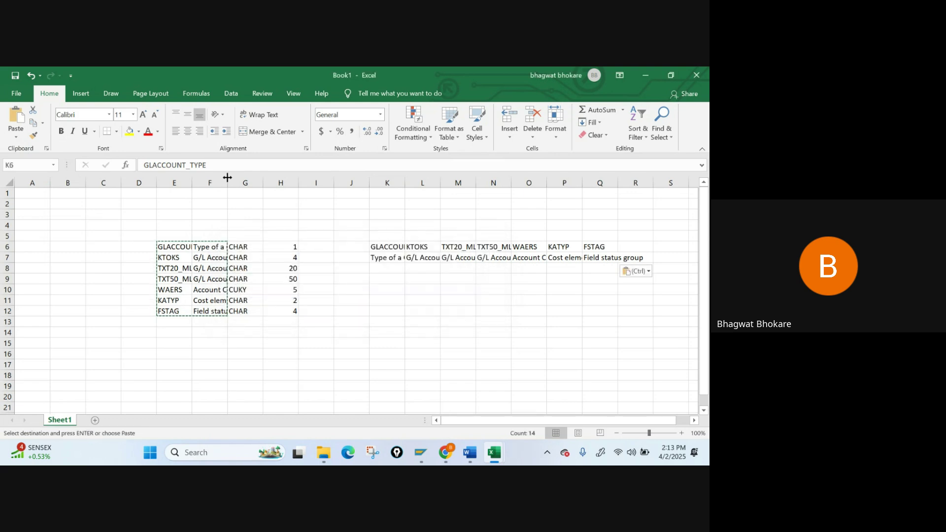
- Delete column F, which holds the field descriptions, from the vertical field list
{"action": "left_click", "coordinate": [211, 181]}
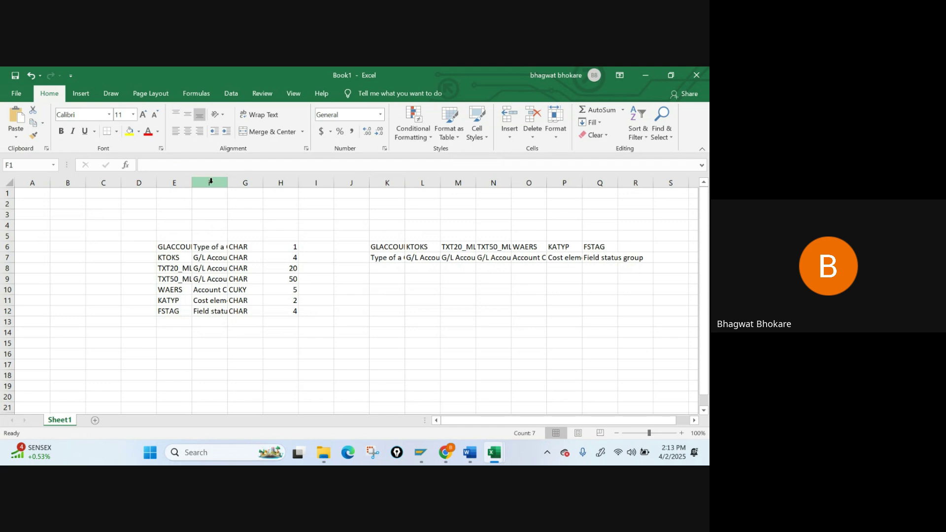
{"action": "right_click", "coordinate": [210, 183]}
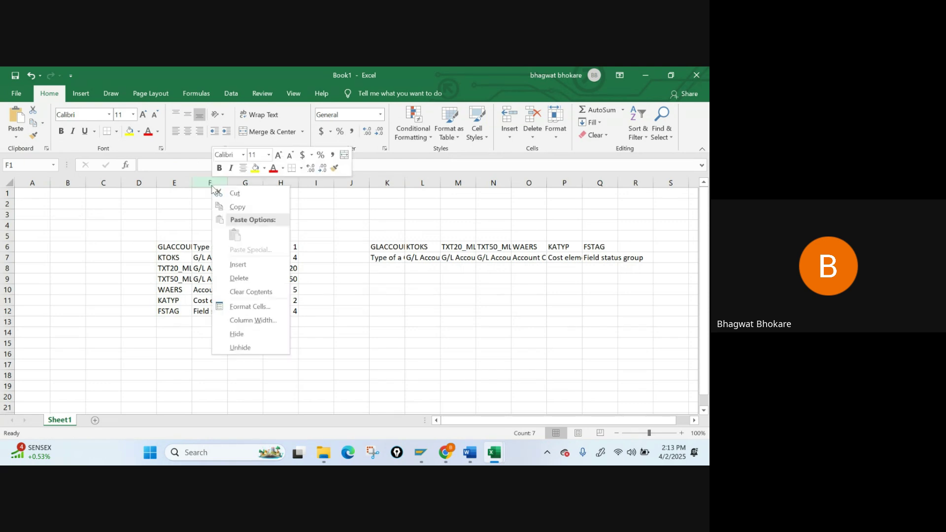
{"action": "left_click", "coordinate": [246, 277]}
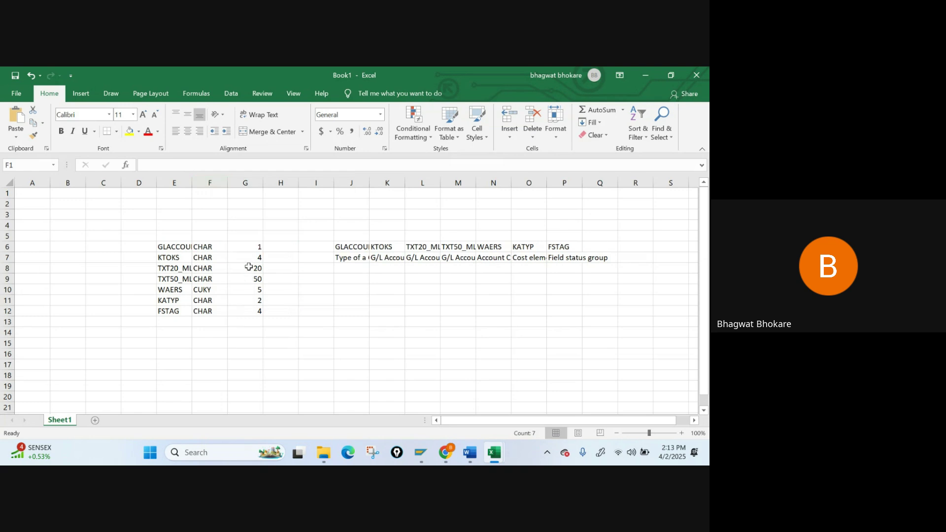
{"action": "left_click", "coordinate": [219, 248]}
{"action": "key", "text": "shift+Down"}
{"action": "key", "text": "ctrl+z"}
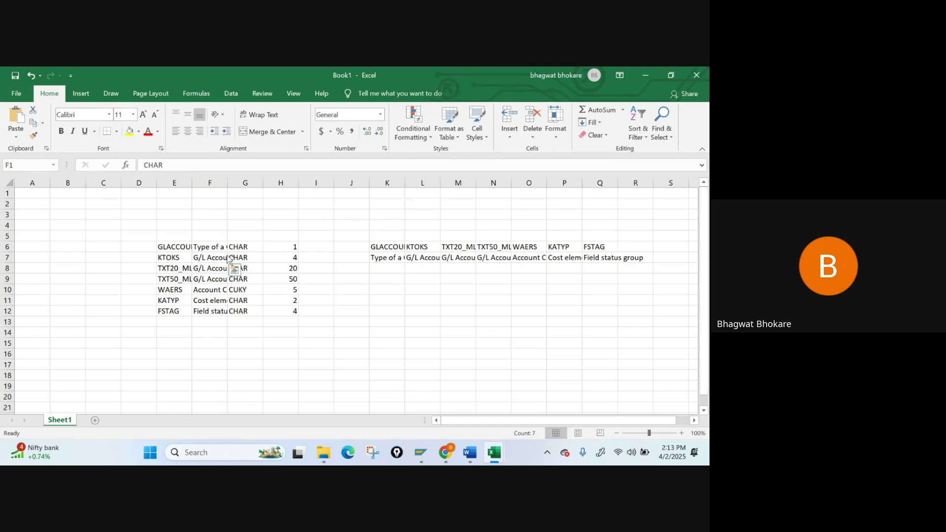
{"action": "key", "text": "ctrl+y"}
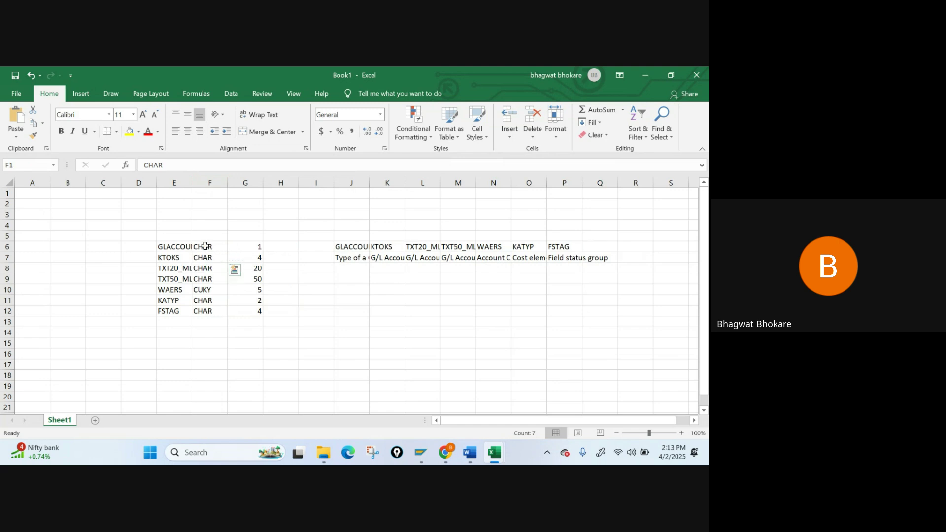
- Replace the field types in F6:F12 with C for all seven fields from GLACCOUNT_TYPE to FSTAG
{"action": "left_click", "coordinate": [205, 246]}
{"action": "key", "text": "BackSpace"}
{"action": "type", "text": "C"}
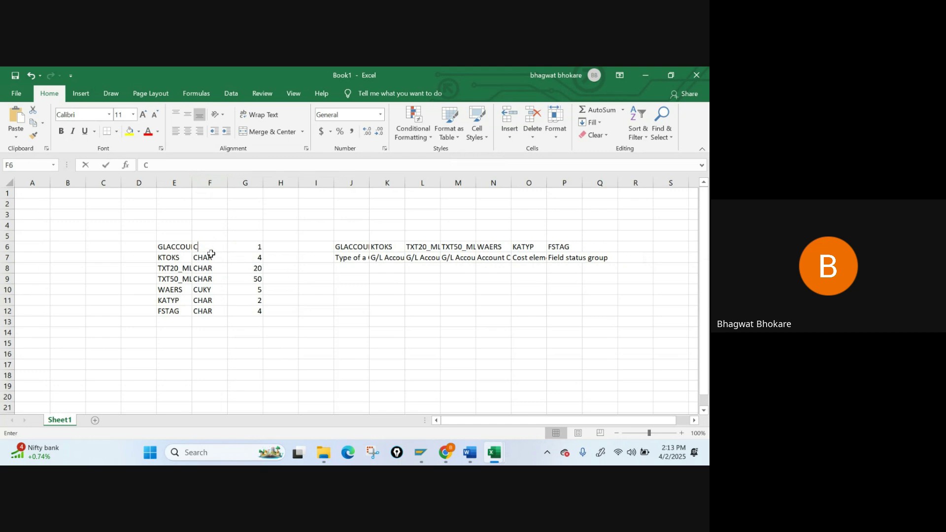
{"action": "key", "text": "Up"}
{"action": "key", "text": "ctrl+c"}
{"action": "key", "text": "Down"}
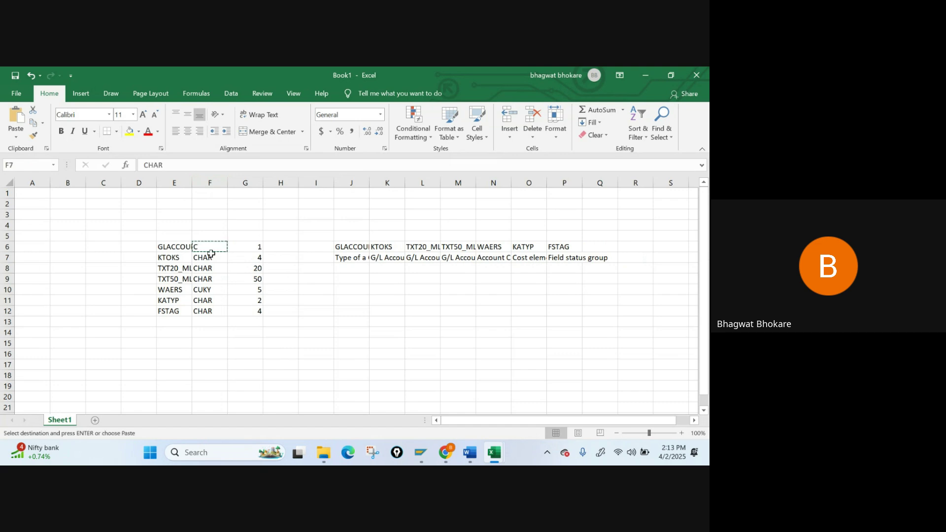
{"action": "key", "text": "ctrl+v"}
{"action": "key", "text": "Down"}
{"action": "key", "text": "ctrl+v"}
{"action": "key", "text": "Down"}
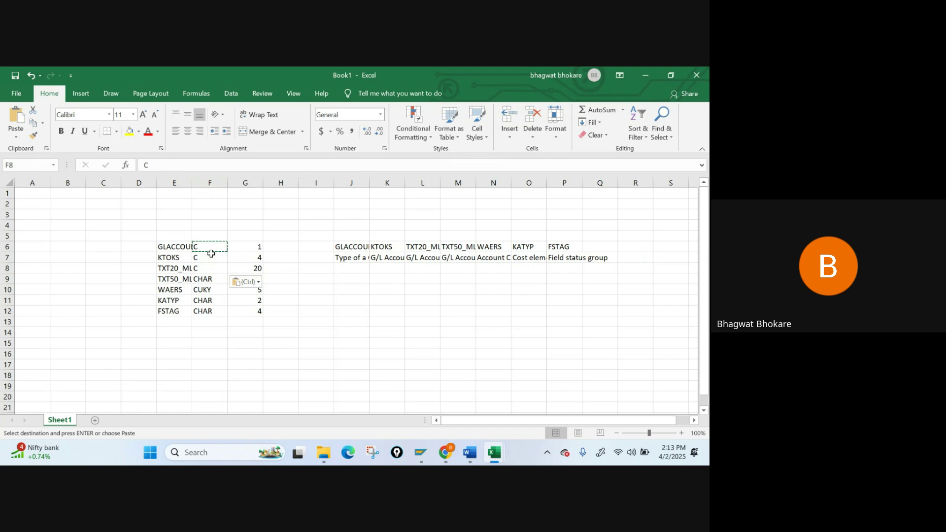
{"action": "key", "text": "ctrl+v"}
{"action": "key", "text": "Down"}
{"action": "key", "text": "ctrl+v"}
{"action": "key", "text": "Down"}
{"action": "key", "text": "ctrl+v"}
{"action": "key", "text": "Down"}
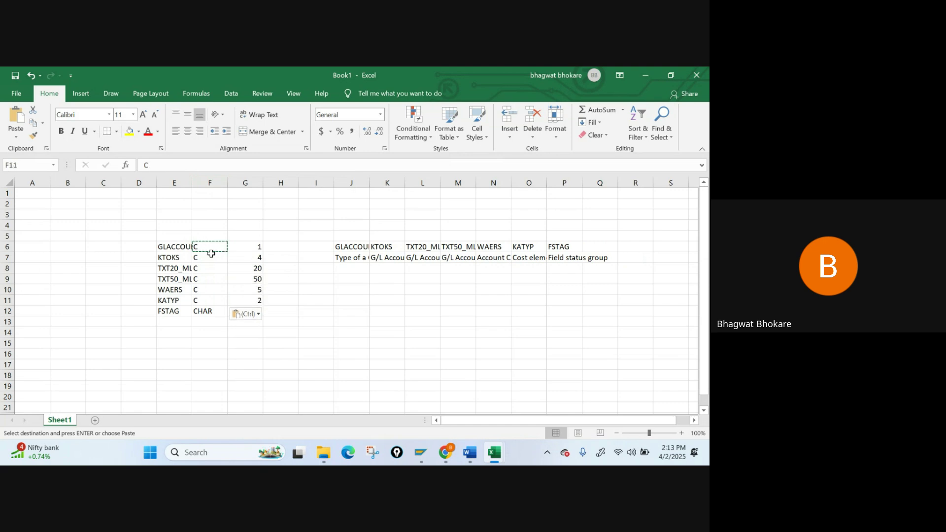
{"action": "key", "text": "ctrl+v"}
{"action": "key", "text": "Escape"}
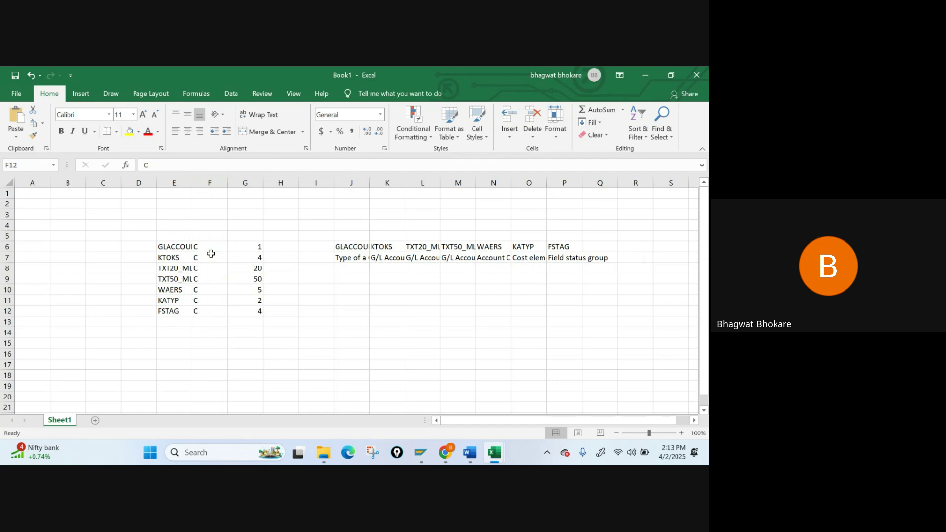
- Copy the field names, types and lengths in E6:G12
{"action": "left_click", "coordinate": [174, 245]}
{"action": "key", "text": "shift+Right"}
{"action": "key", "text": "shift+Right"}
{"action": "key", "text": "shift+Right"}
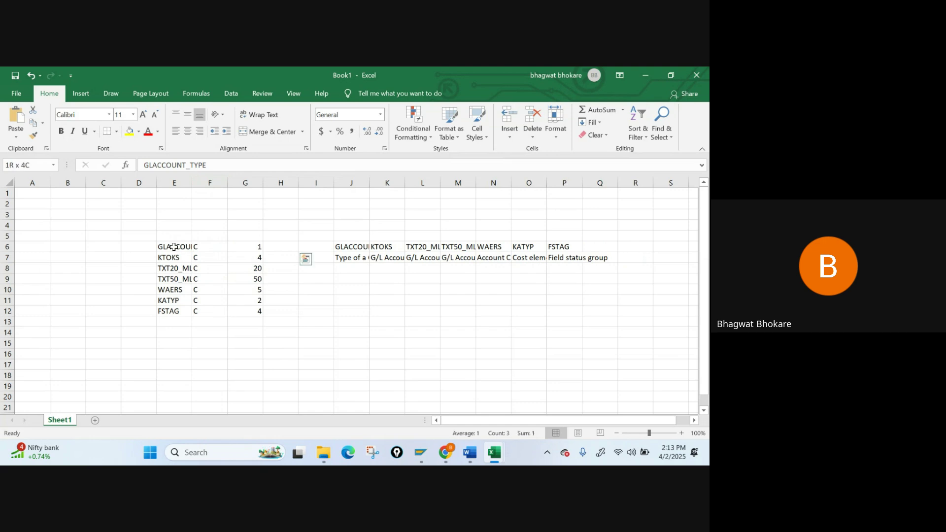
{"action": "key", "text": "shift+Down"}
{"action": "key", "text": "shift+Down"}
{"action": "key", "text": "shift+Down"}
{"action": "key", "text": "shift+Down"}
{"action": "key", "text": "shift+Down"}
{"action": "key", "text": "shift+Down"}
{"action": "key", "text": "shift+Down"}
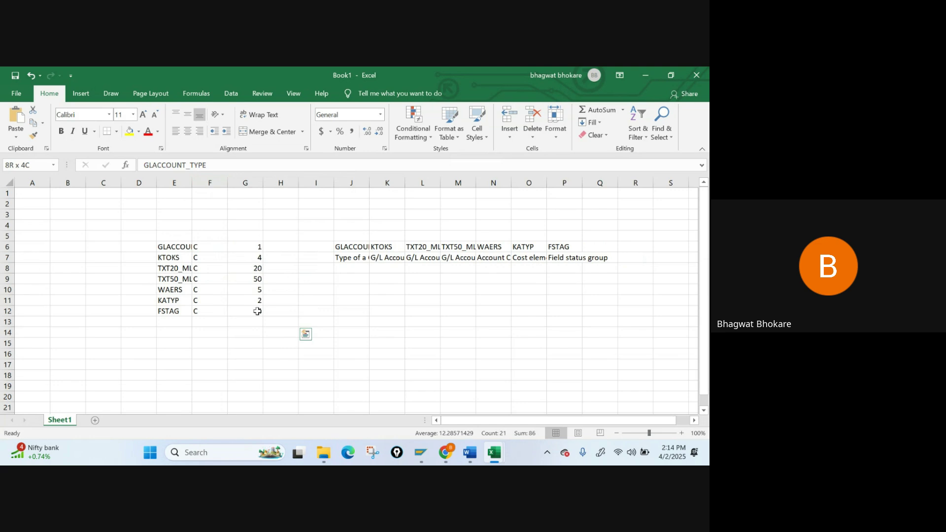
{"action": "key", "text": "shift+Up"}
{"action": "key", "text": "shift+Left"}
{"action": "key", "text": "ctrl+c"}
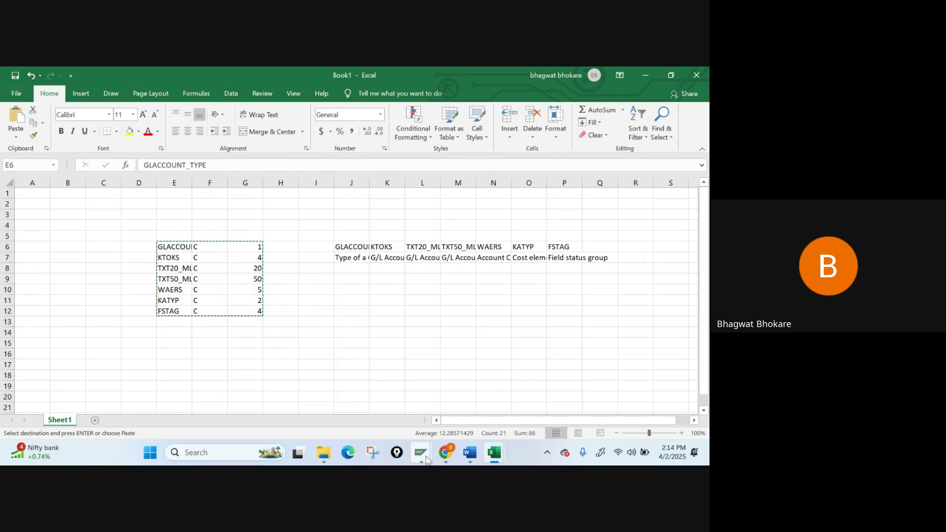
- Switch to SAP and paste the copied field list into the source fields table of structure STR1, opened for changing, filling in the field labels
{"action": "mouse_move", "coordinate": [420, 452]}
{"action": "left_click", "coordinate": [419, 399]}
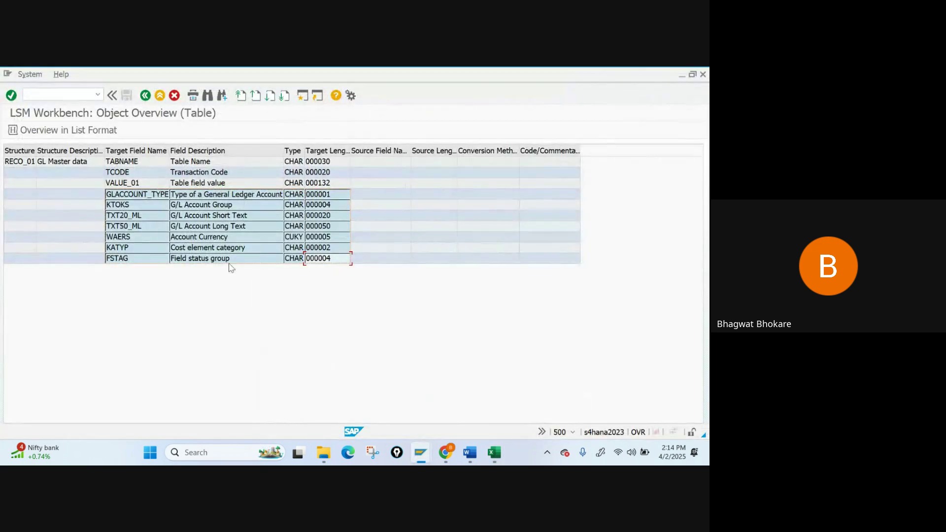
{"action": "left_click", "coordinate": [146, 95]}
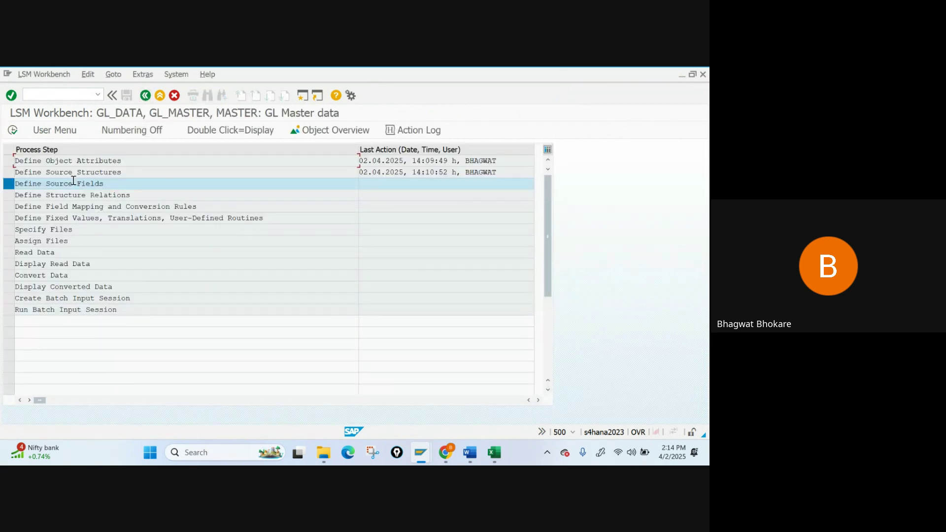
{"action": "double_click", "coordinate": [72, 184]}
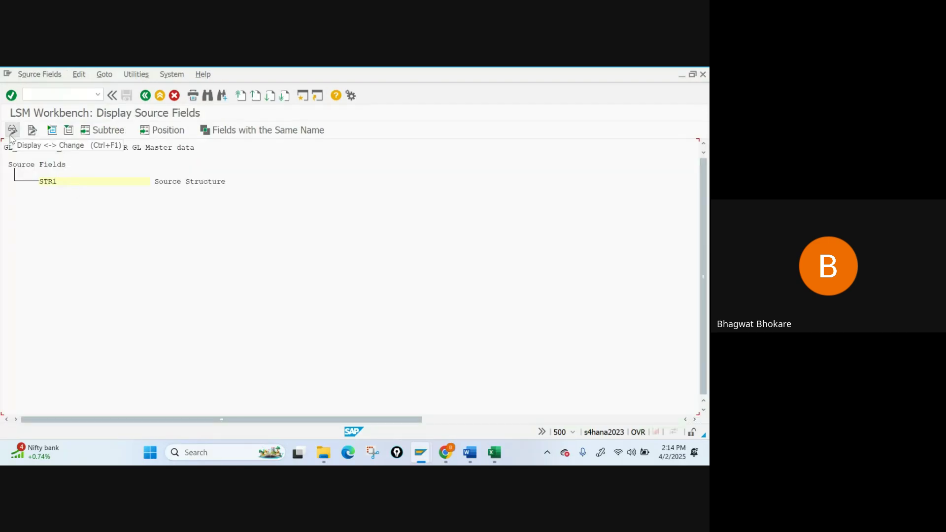
{"action": "left_click", "coordinate": [12, 130]}
{"action": "left_click", "coordinate": [54, 182]}
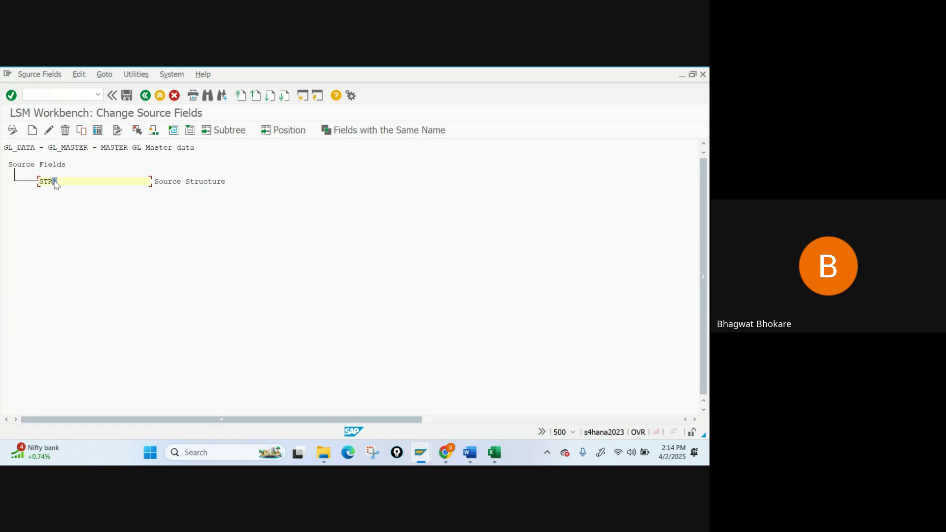
{"action": "left_click", "coordinate": [98, 131]}
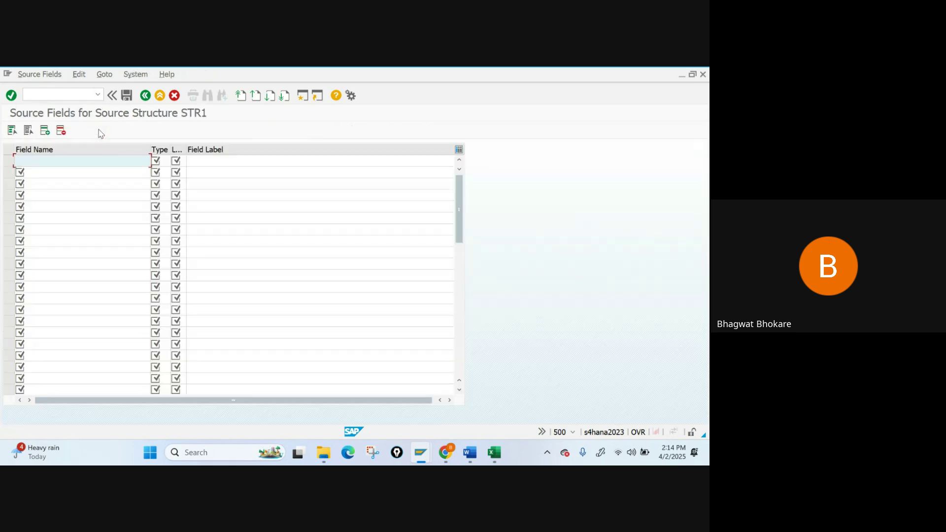
{"action": "key", "text": "ctrl+v"}
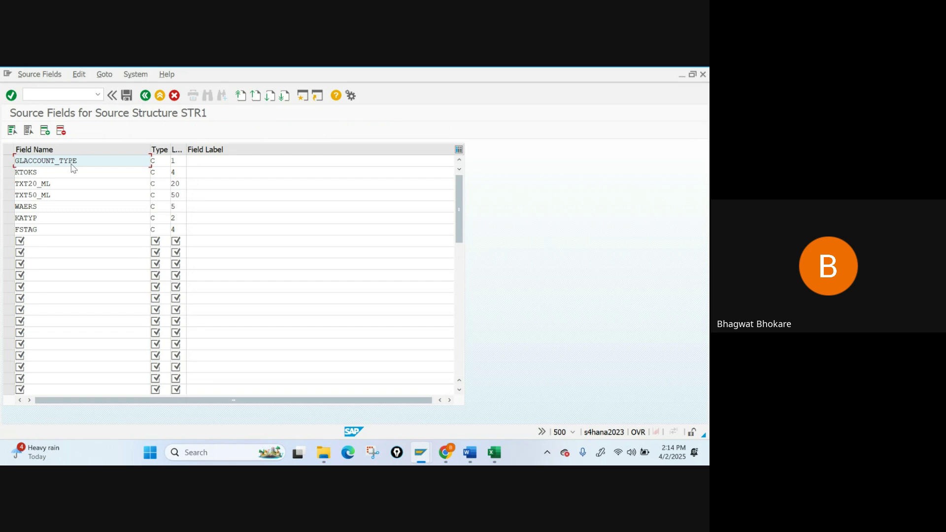
{"action": "key", "text": "Return"}
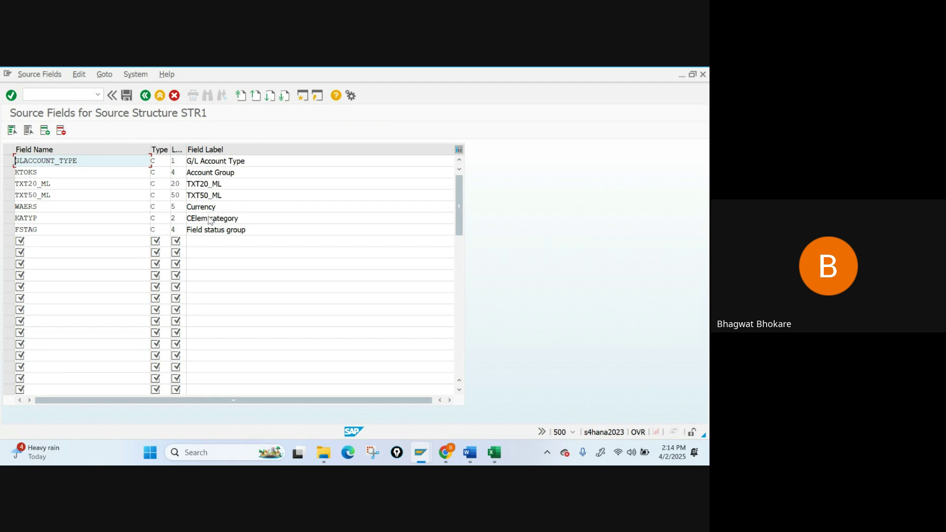
{"action": "left_click", "coordinate": [494, 453]}
{"action": "left_click", "coordinate": [542, 412]}
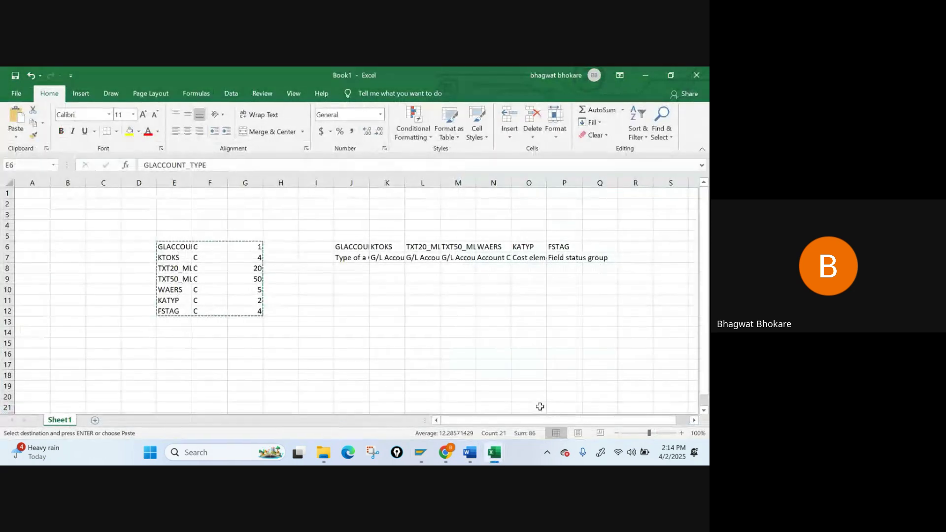
{"action": "key", "text": "Escape"}
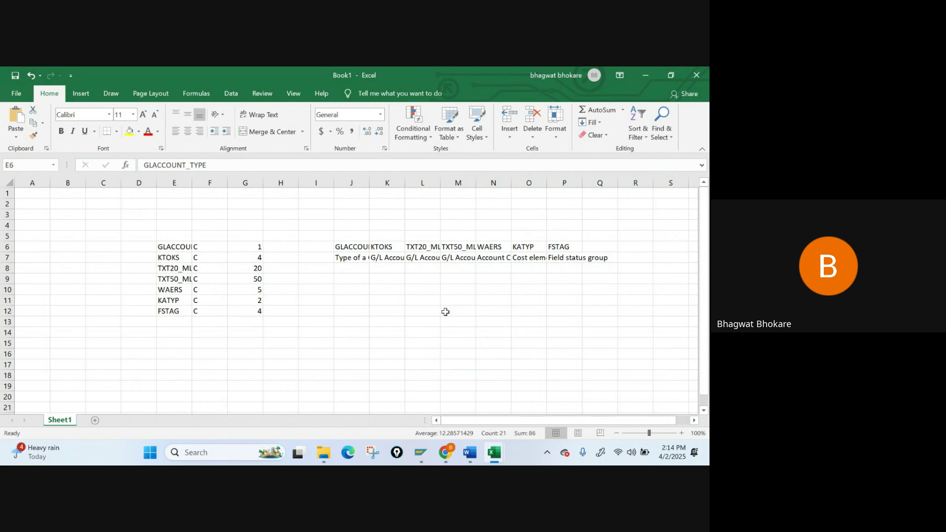
{"action": "mouse_move", "coordinate": [423, 456]}
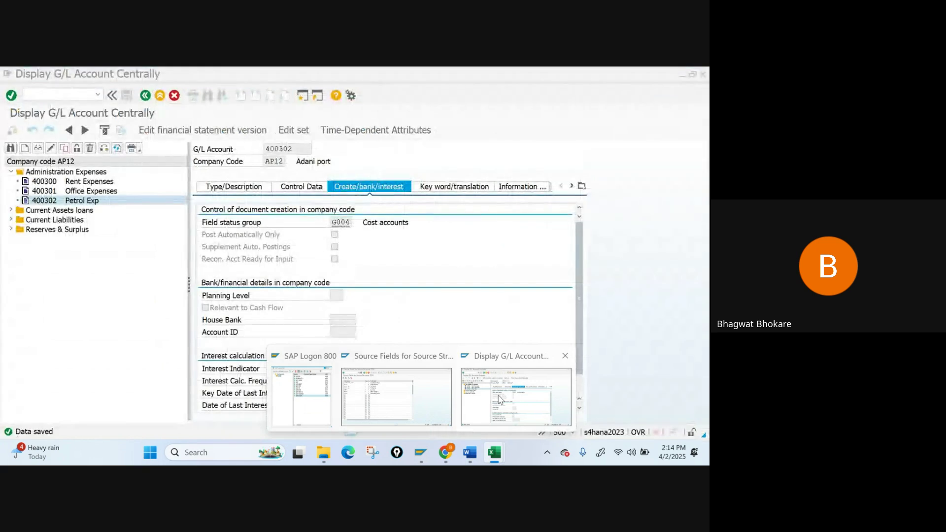
{"action": "left_click", "coordinate": [395, 399]}
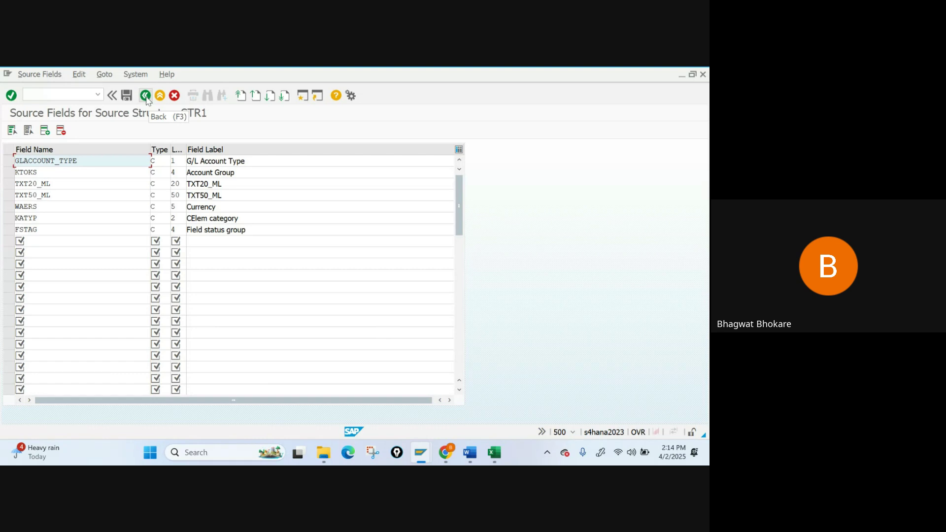
- Leave the source fields of STR1 and save the changes, returning to the process steps
{"action": "left_click", "coordinate": [146, 98]}
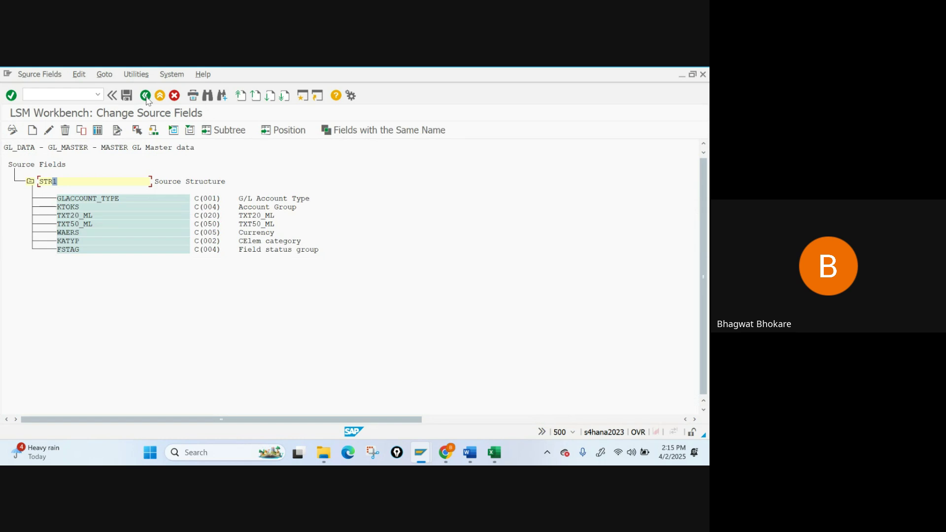
{"action": "left_click", "coordinate": [146, 97]}
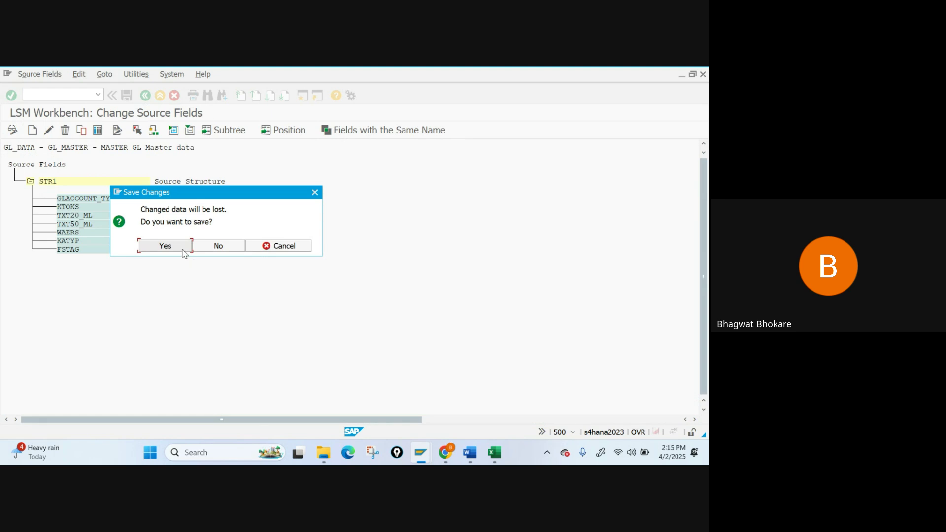
{"action": "left_click", "coordinate": [165, 245]}
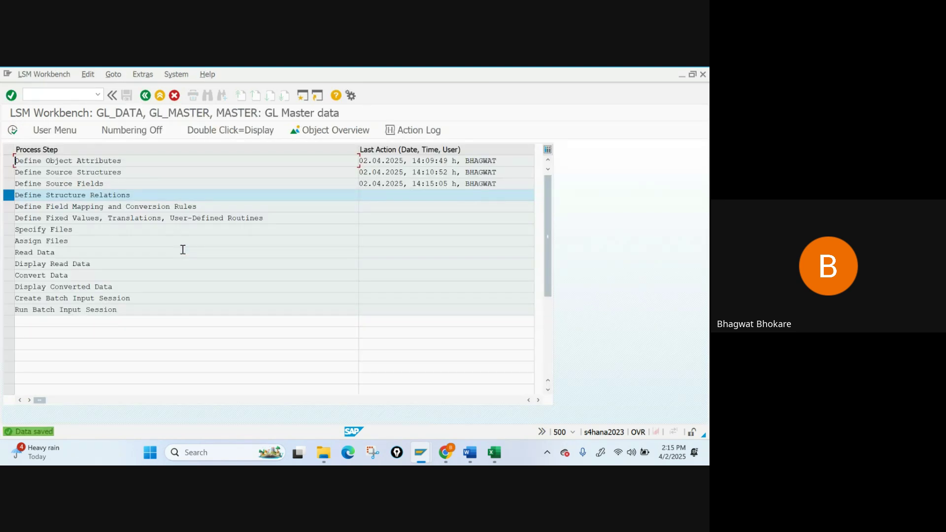
- Open Define Structure Relations in change mode and save the relationship between RECO_01 and STR1, returning to the process steps
{"action": "left_click", "coordinate": [74, 195]}
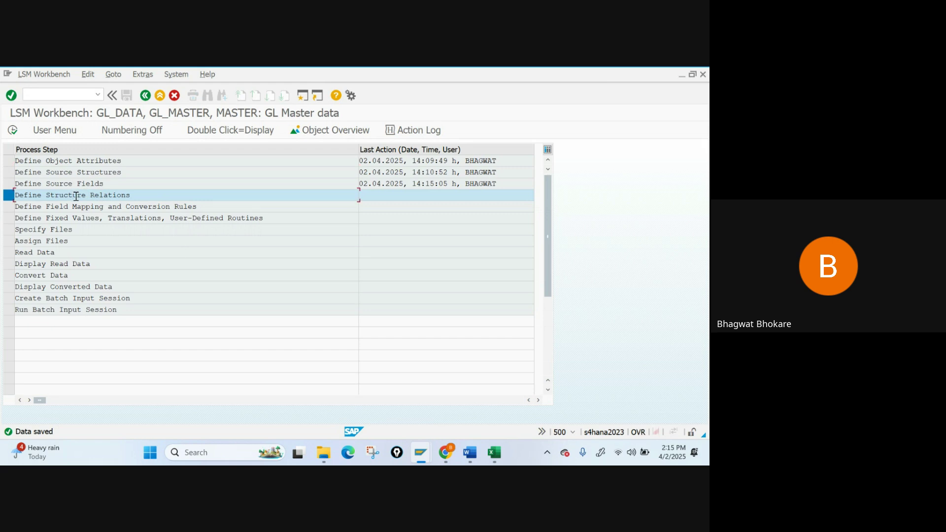
{"action": "double_click", "coordinate": [76, 196]}
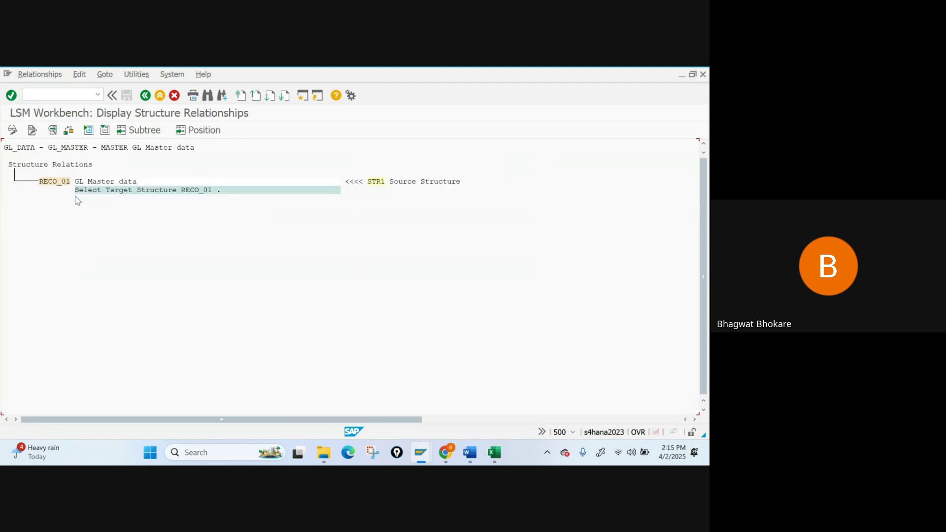
{"action": "left_click", "coordinate": [13, 130]}
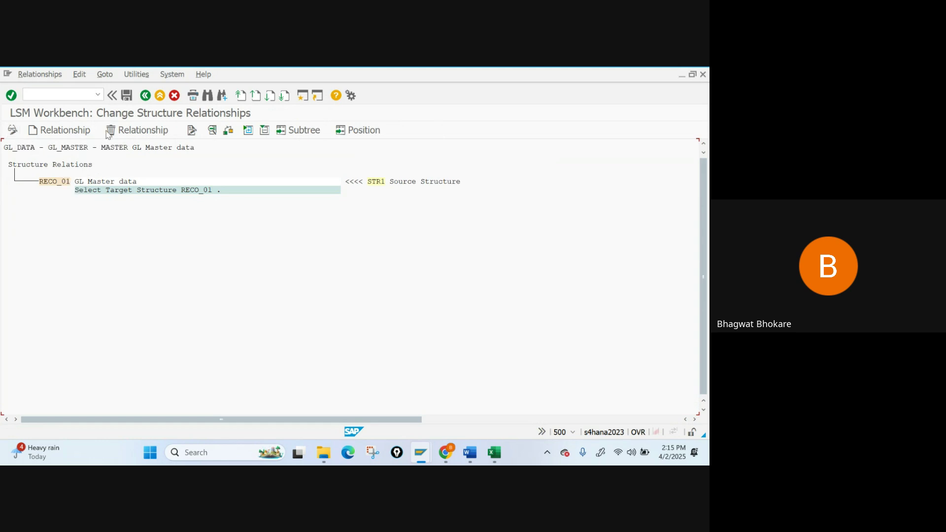
{"action": "left_click", "coordinate": [127, 95]}
{"action": "left_click", "coordinate": [146, 95]}
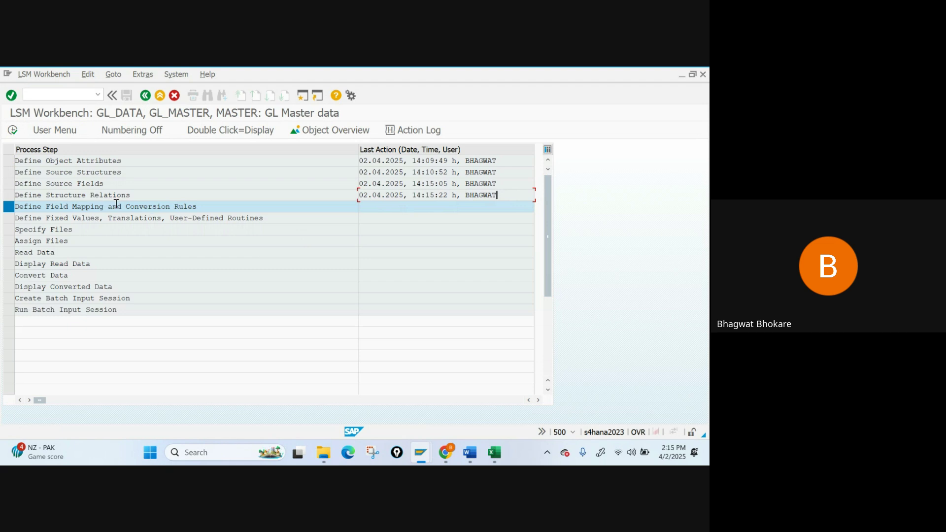
- Open Define Field Mapping and Conversion Rules in change mode and start Auto-Field Mapping with the default settings, matching same-named fields with confirmation
{"action": "double_click", "coordinate": [86, 207]}
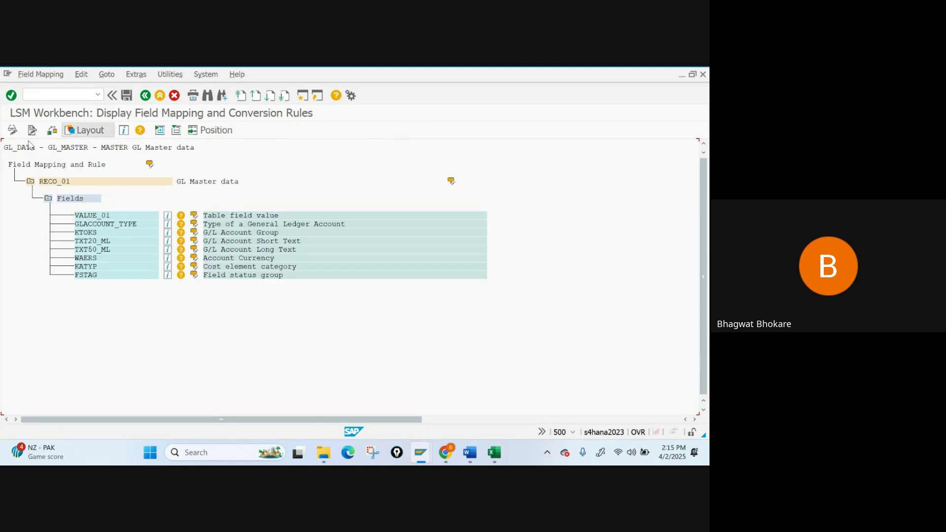
{"action": "left_click", "coordinate": [12, 131]}
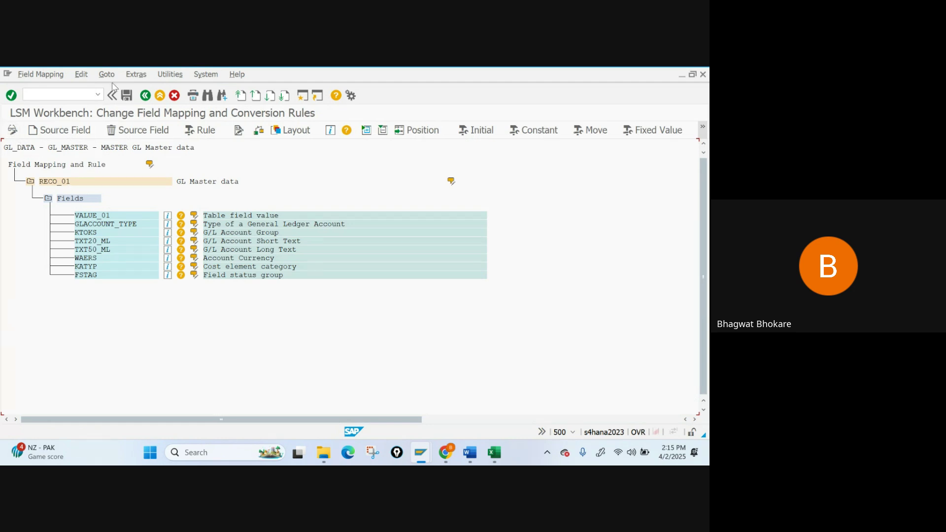
{"action": "left_click", "coordinate": [135, 77]}
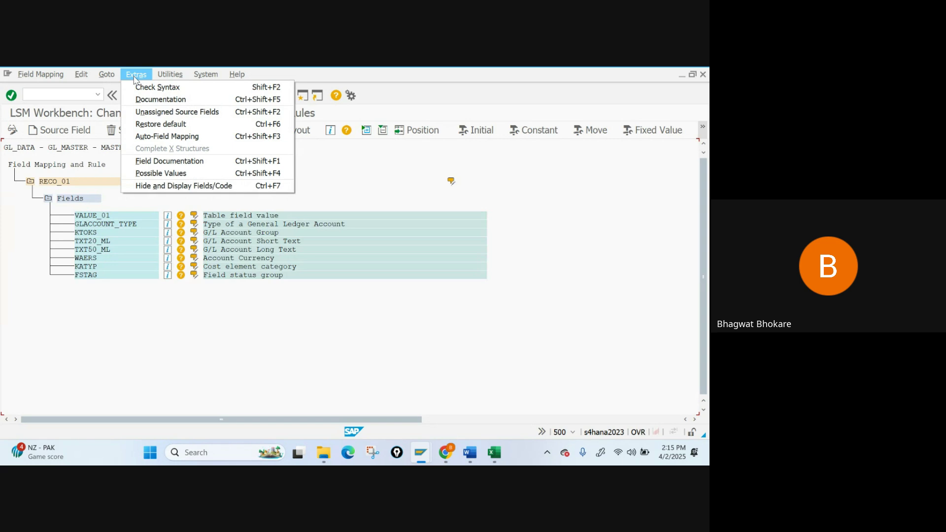
{"action": "left_click", "coordinate": [171, 137]}
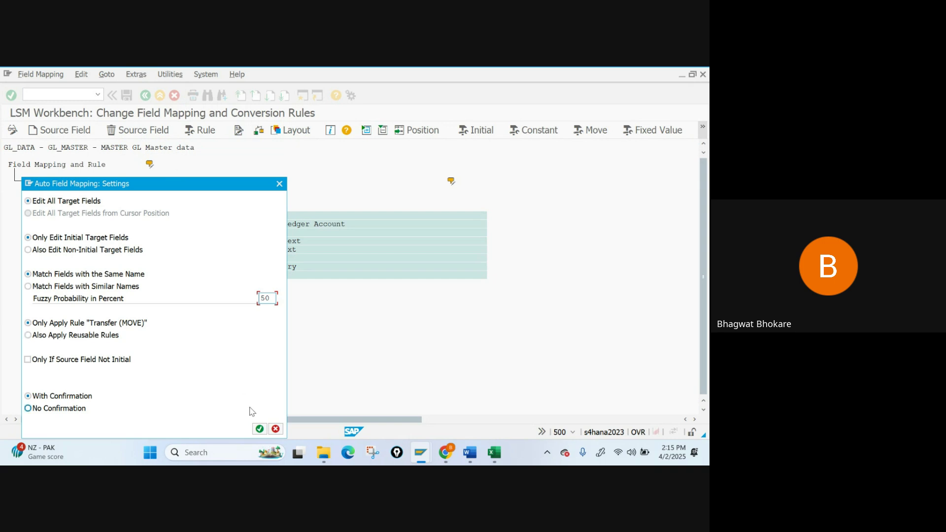
{"action": "left_click", "coordinate": [260, 429]}
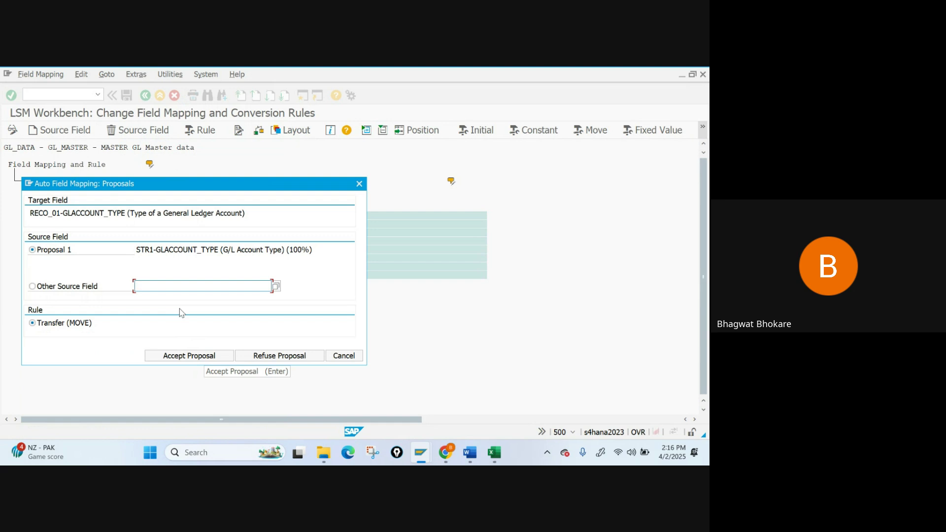
- Accept the auto-mapping proposals for all remaining RECO_01 target fields, from GLACCOUNT_TYPE onward, with the Transfer (MOVE) rule, and close the completion message
{"action": "left_click", "coordinate": [186, 361]}
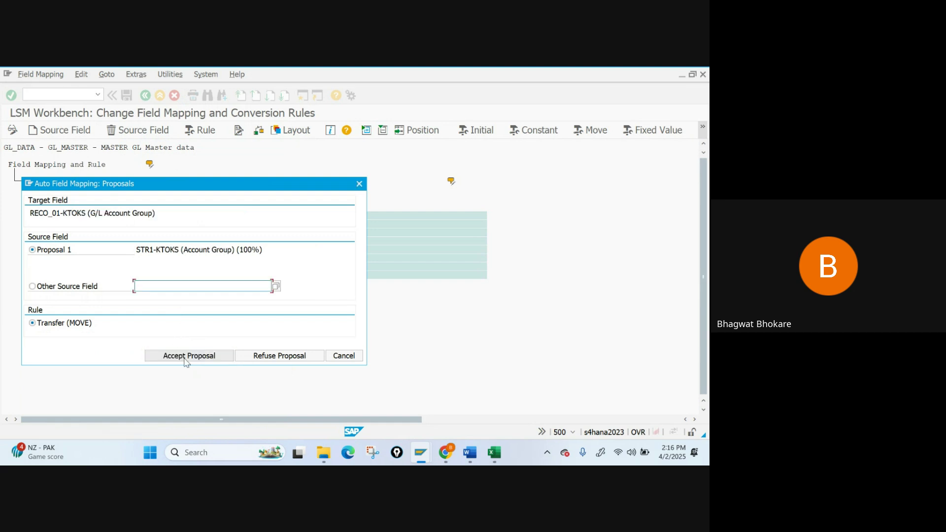
{"action": "left_click", "coordinate": [186, 361]}
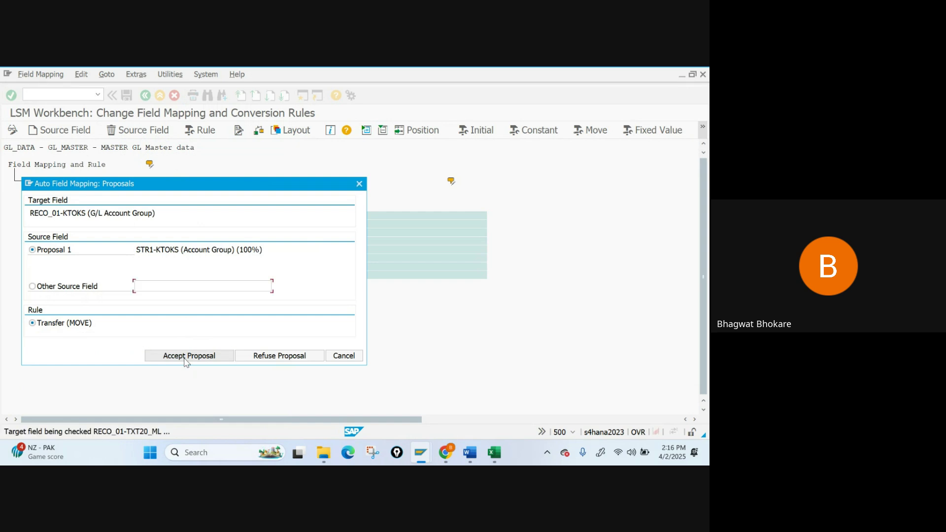
{"action": "left_click", "coordinate": [185, 361]}
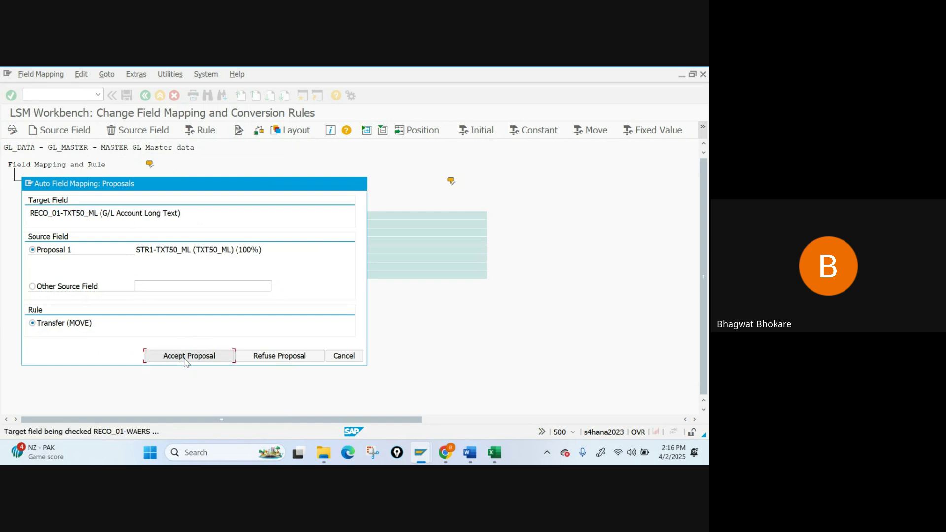
{"action": "left_click", "coordinate": [186, 362]}
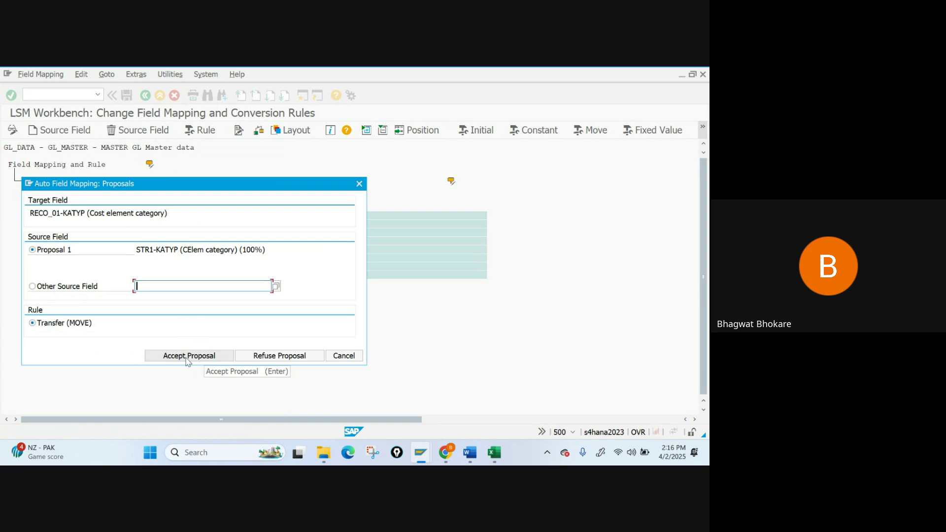
{"action": "left_click", "coordinate": [187, 362]}
{"action": "left_click", "coordinate": [186, 361]}
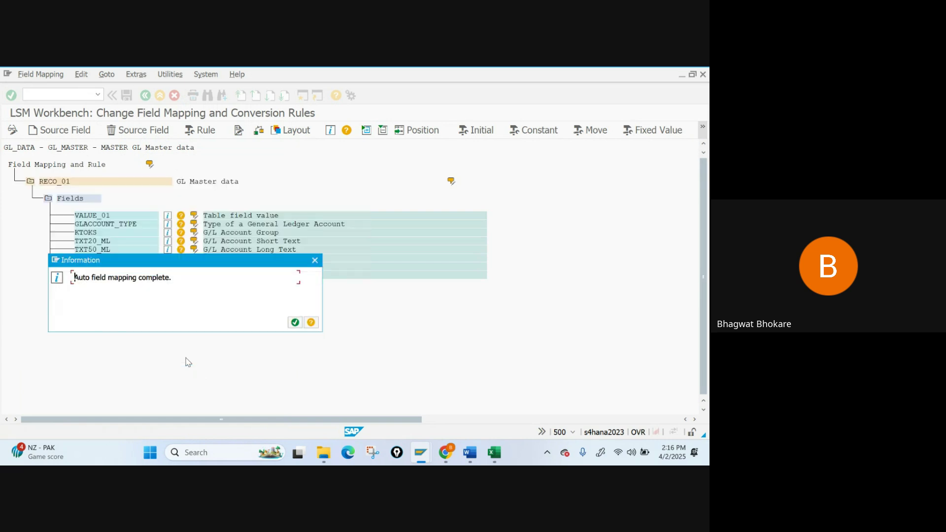
{"action": "left_click", "coordinate": [294, 322]}
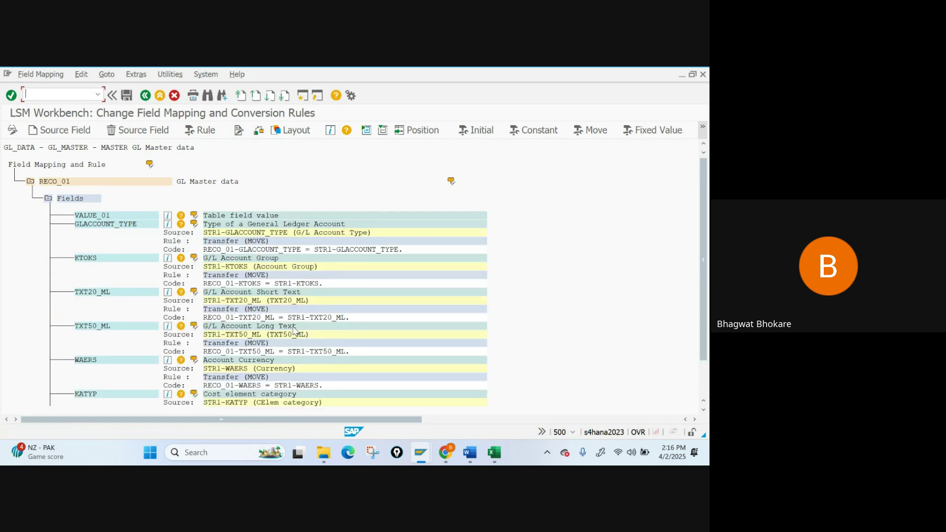
- Review the resulting mapping rules, save the field mapping and return to the process steps
{"action": "scroll", "coordinate": [294, 331], "scroll_direction": "down", "scroll_amount": 1}
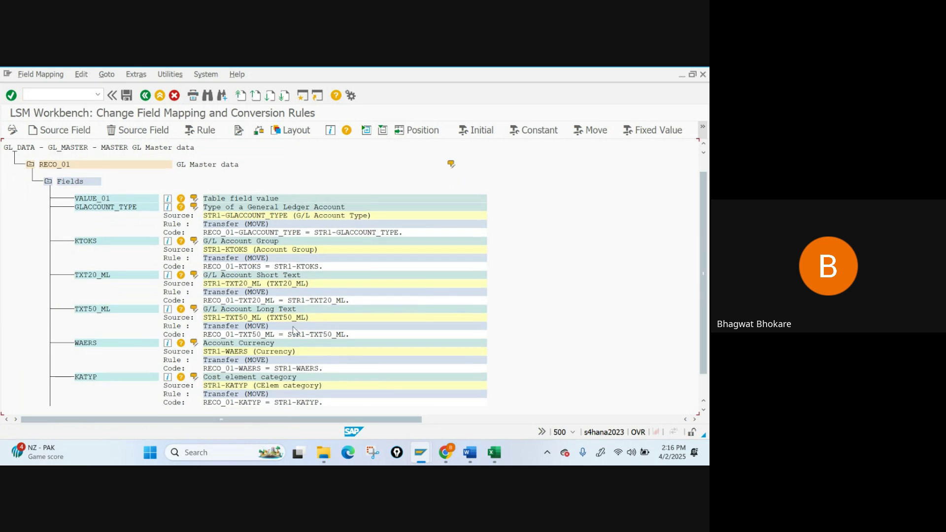
{"action": "left_click", "coordinate": [127, 96]}
{"action": "left_click", "coordinate": [146, 97]}
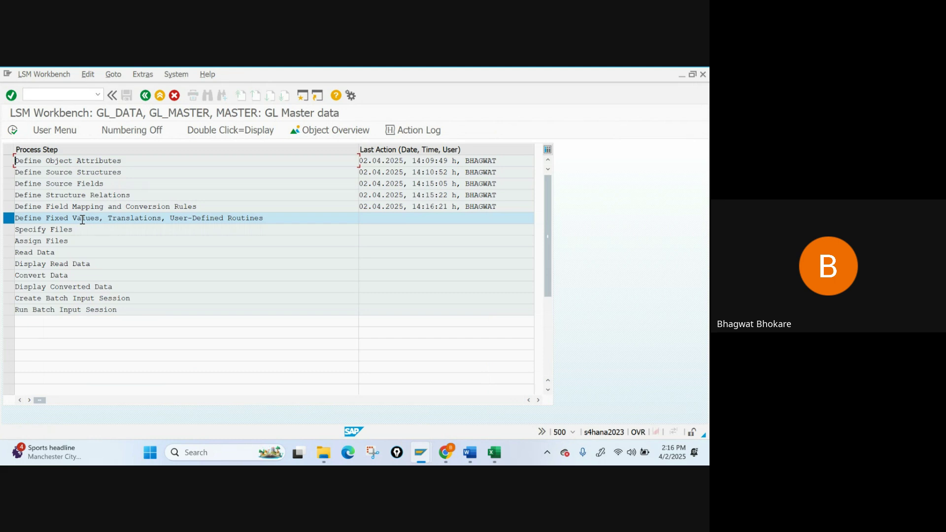
- View the reusable rules under Define Fixed Values, Translations, User-Defined Routines, return to the process steps and go to Specify Files
{"action": "double_click", "coordinate": [102, 218]}
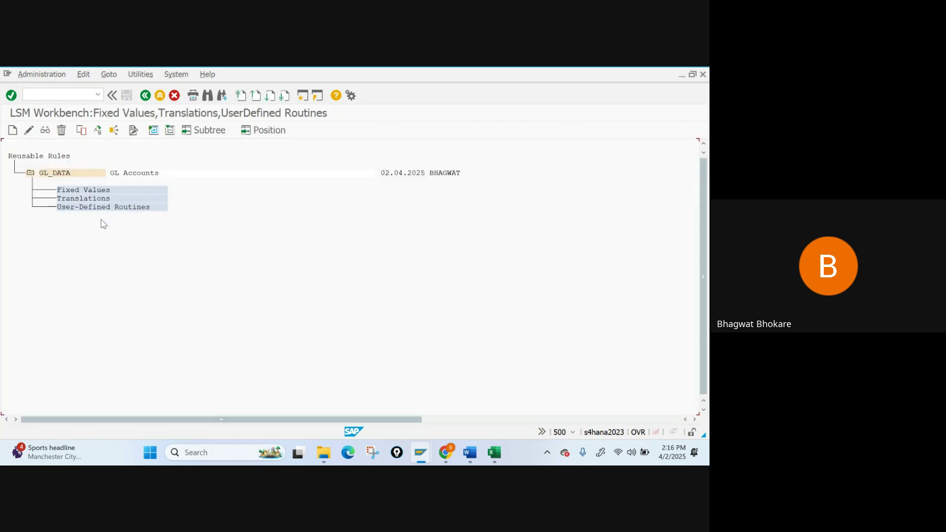
{"action": "left_click", "coordinate": [145, 96]}
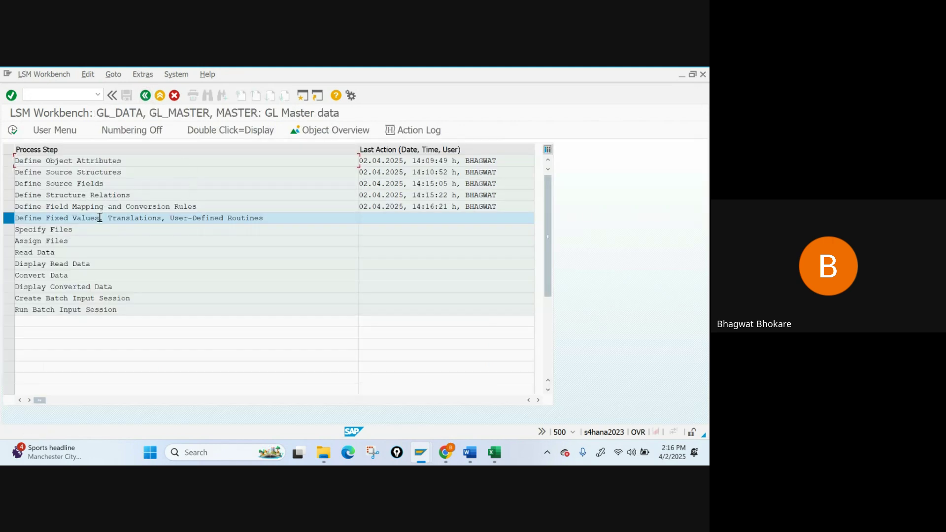
{"action": "left_click", "coordinate": [121, 232]}
{"action": "left_click", "coordinate": [48, 233]}
- Switch to the Book1 workbook in Excel and try to widen column J of the horizontal field list
{"action": "mouse_move", "coordinate": [494, 453]}
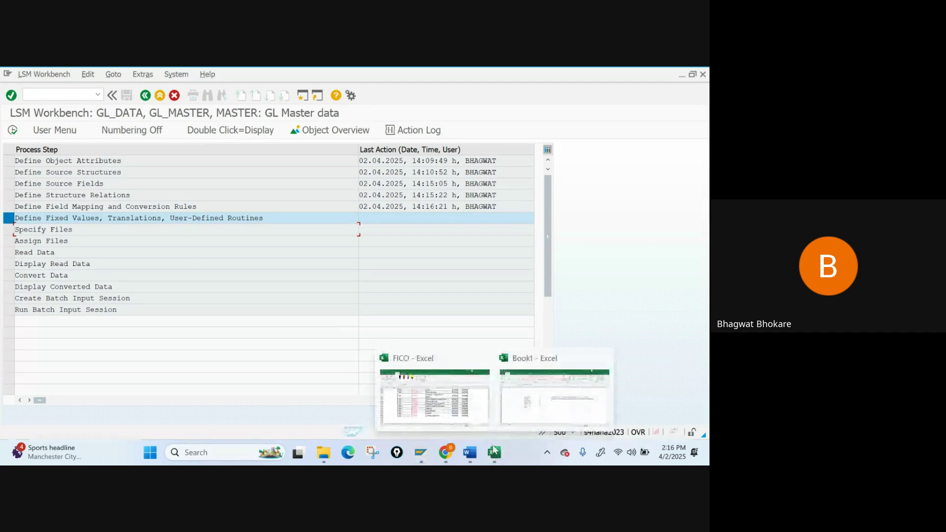
{"action": "left_click", "coordinate": [517, 420]}
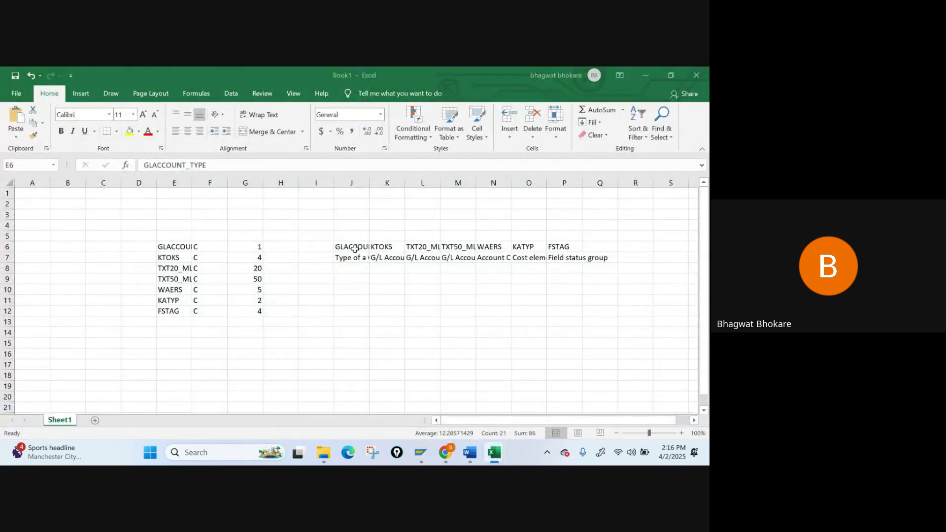
{"action": "left_click_drag", "start_coordinate": [369, 183], "coordinate": [368, 183]}
{"action": "left_click", "coordinate": [368, 181]}
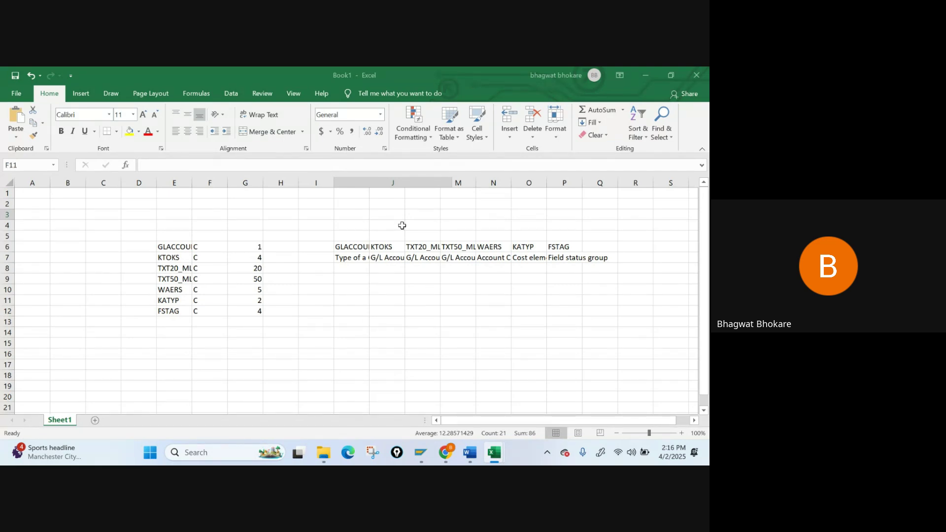
{"action": "double_click", "coordinate": [381, 227]}
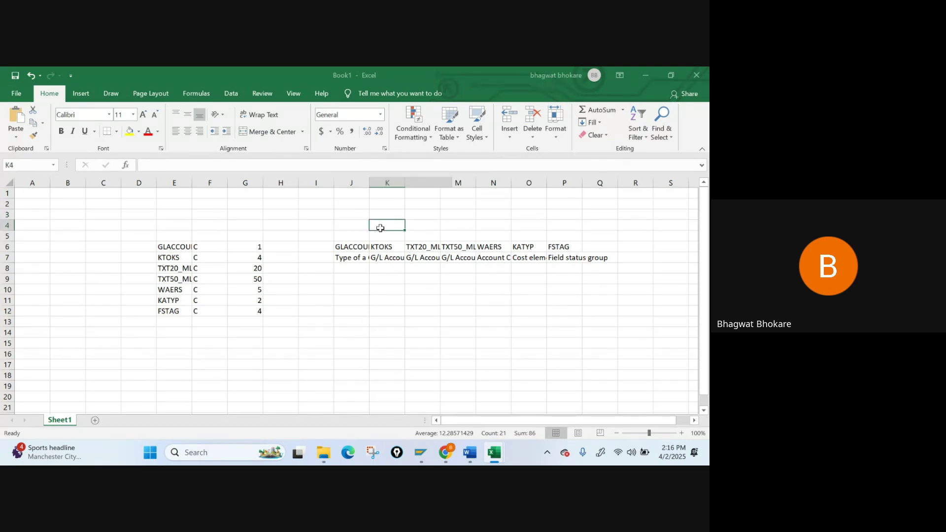
- Review the field names across row 6 from GLACCOUNT_TYPE and their descriptions in row 7, ending on the empty cell J8
{"action": "left_click", "coordinate": [349, 249]}
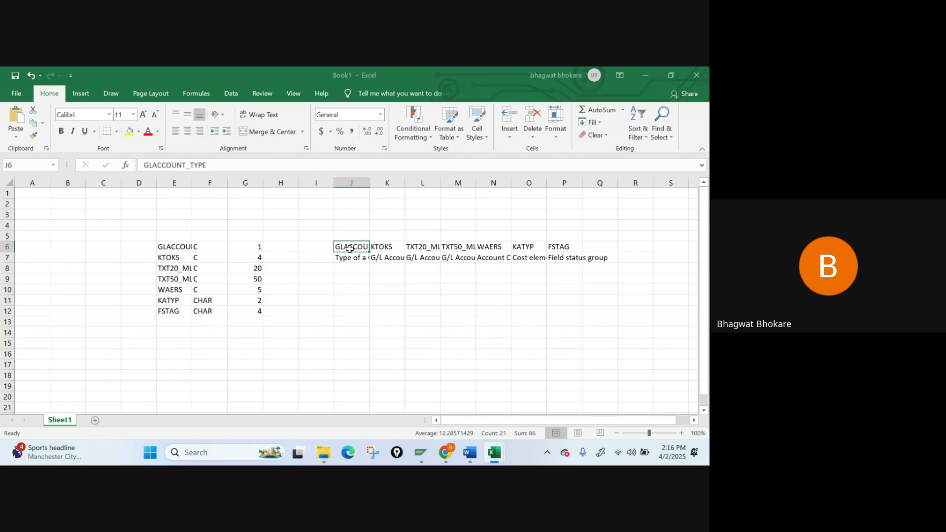
{"action": "key", "text": "shift+Right"}
{"action": "key", "text": "shift+Right"}
{"action": "key", "text": "shift+Right"}
{"action": "key", "text": "shift+Right"}
{"action": "key", "text": "shift+Right"}
{"action": "key", "text": "shift+Right"}
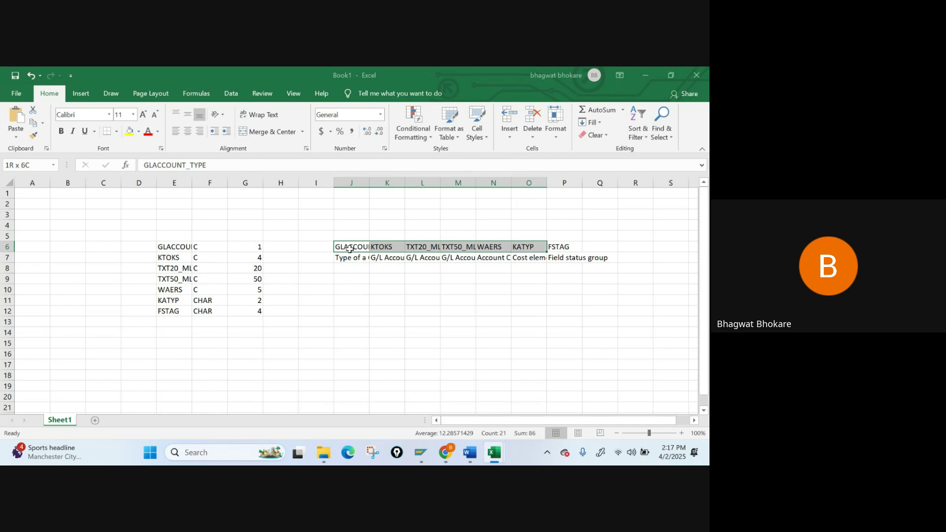
{"action": "left_click", "coordinate": [379, 258]}
{"action": "left_click", "coordinate": [358, 257]}
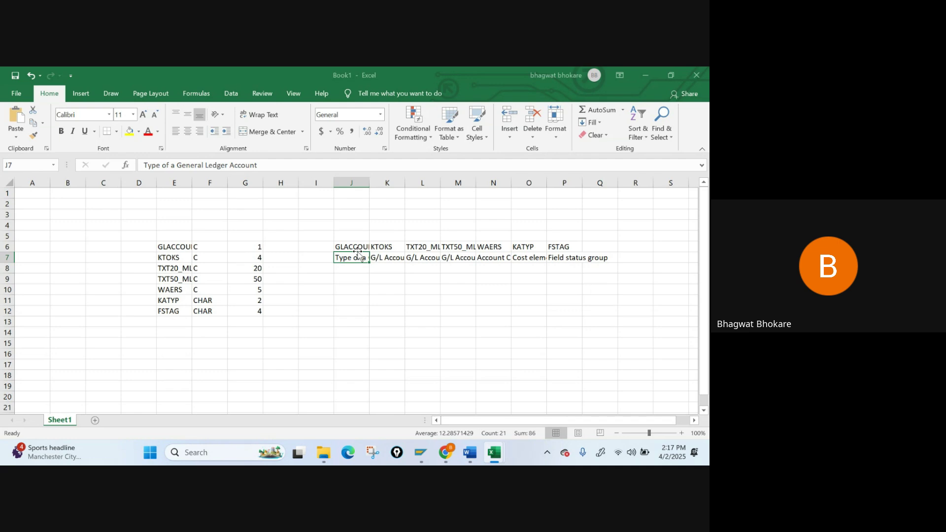
{"action": "key", "text": "Return"}
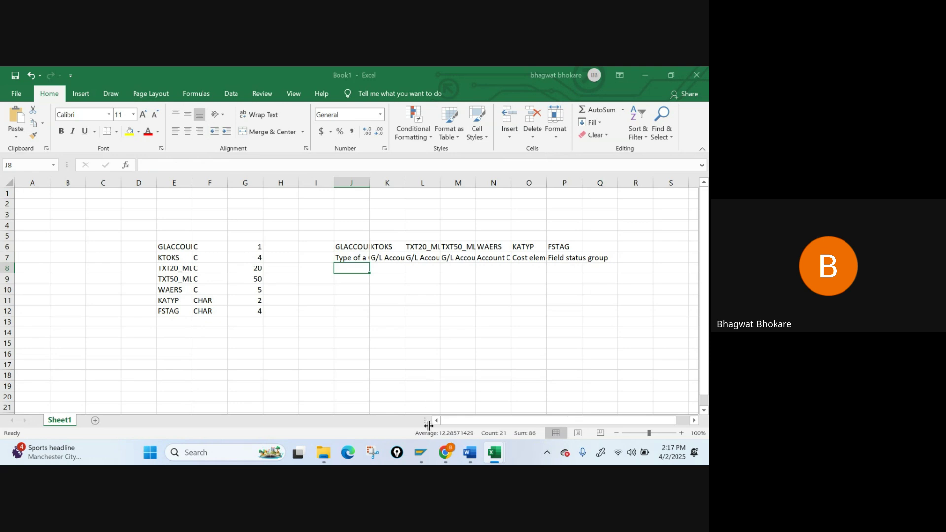
- Switch to SAP's Display G/L Account Centrally window and look up the G/L Account Type options in the Petrol Exp account's type and description data
{"action": "mouse_move", "coordinate": [427, 459]}
{"action": "left_click", "coordinate": [553, 393]}
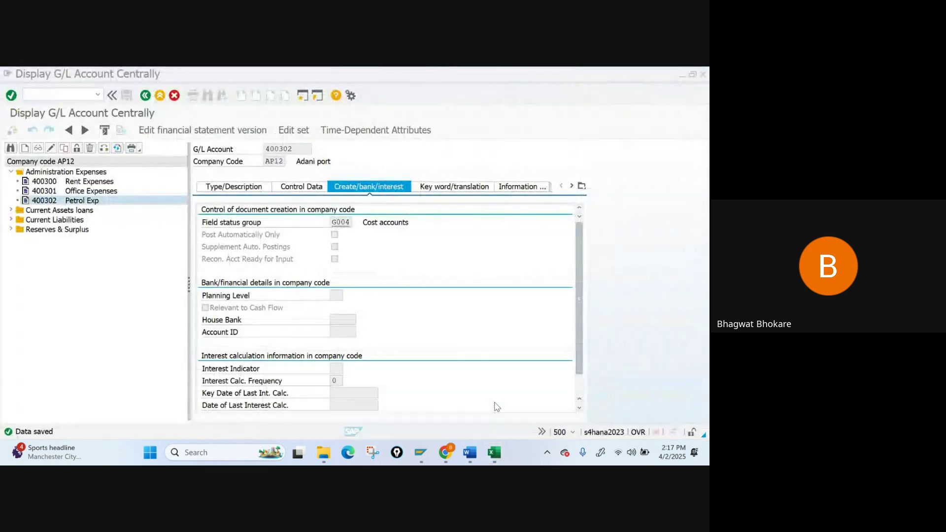
{"action": "left_click", "coordinate": [234, 186]}
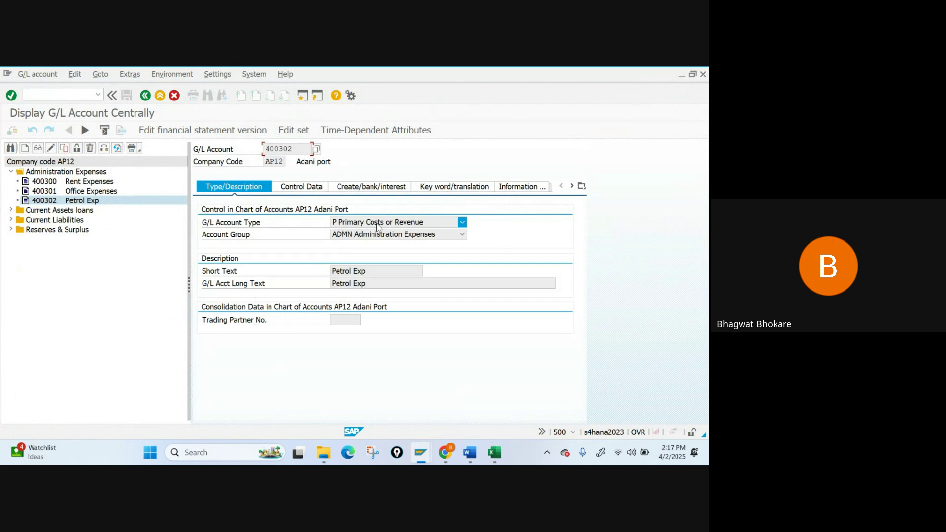
{"action": "left_click", "coordinate": [378, 224]}
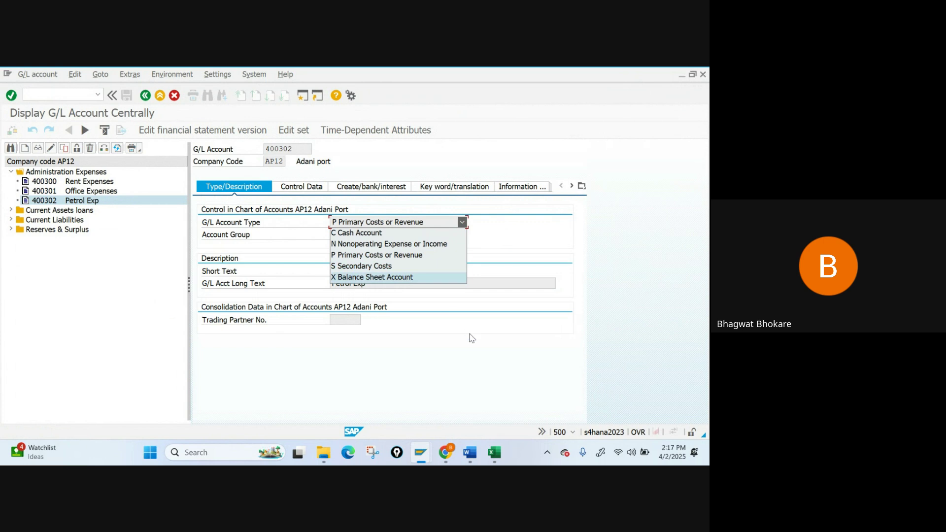
- Return to Book1 in Excel and enter P as the G/L account type in cells J8, J9 and J10
{"action": "left_click", "coordinate": [494, 452]}
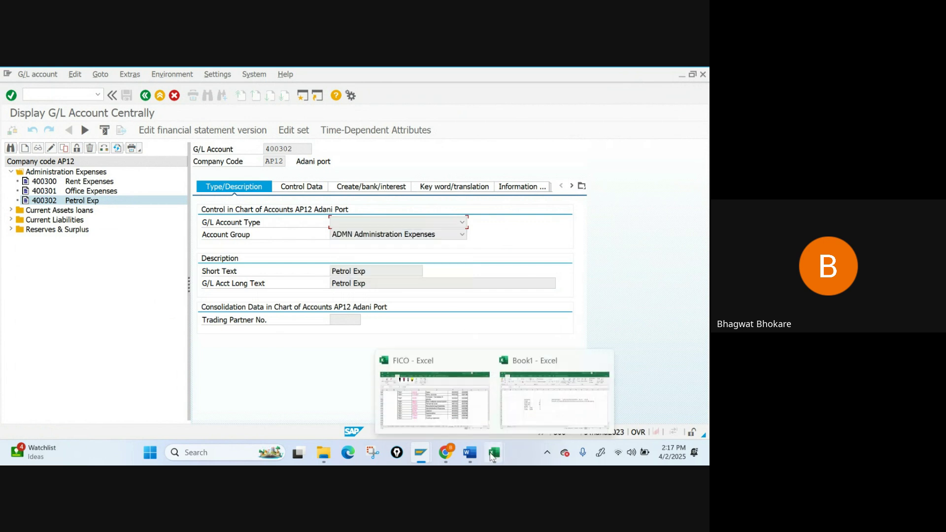
{"action": "left_click", "coordinate": [547, 400]}
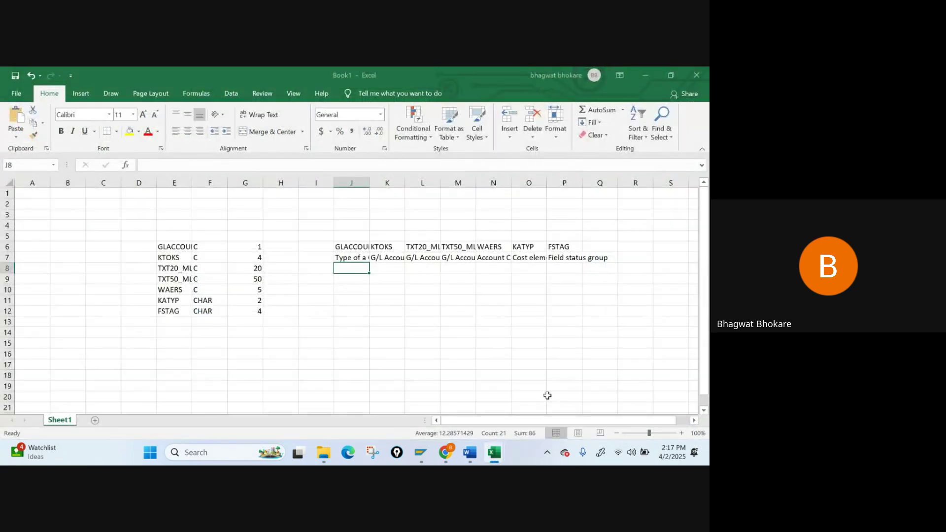
{"action": "type", "text": "P"}
{"action": "key", "text": "Return"}
{"action": "type", "text": "P"}
{"action": "key", "text": "Return"}
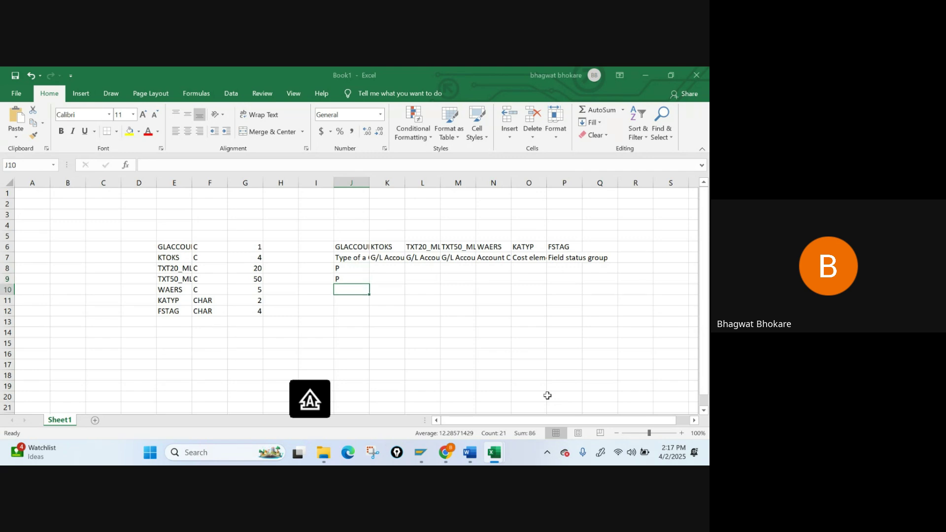
{"action": "type", "text": "P"}
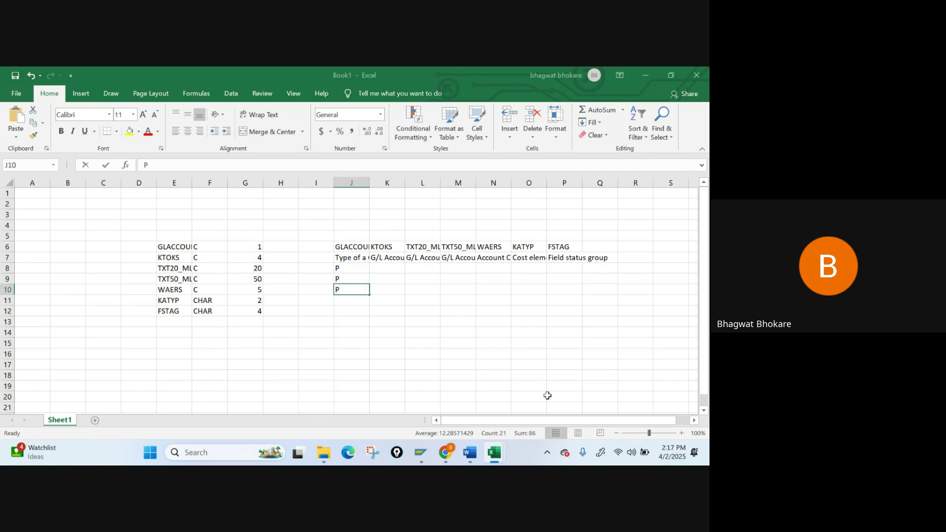
{"action": "key", "text": "Up"}
{"action": "key", "text": "Up"}
{"action": "key", "text": "Down"}
{"action": "key", "text": "Down"}
{"action": "key", "text": "Up"}
{"action": "key", "text": "Up"}
{"action": "key", "text": "Down"}
{"action": "key", "text": "Down"}
{"action": "key", "text": "Up"}
{"action": "key", "text": "Up"}
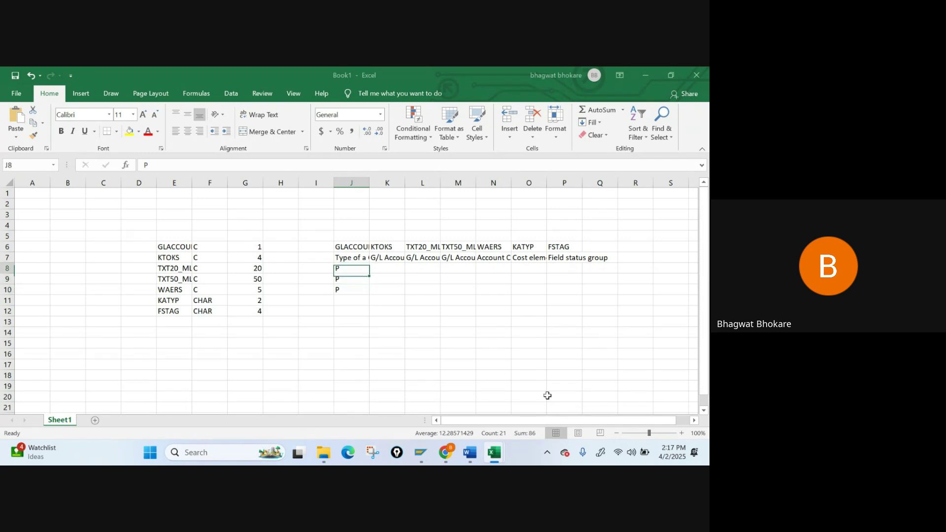
- Check the KTOKS column's description in K7 and select the empty cell K8 beneath it
{"action": "key", "text": "Right"}
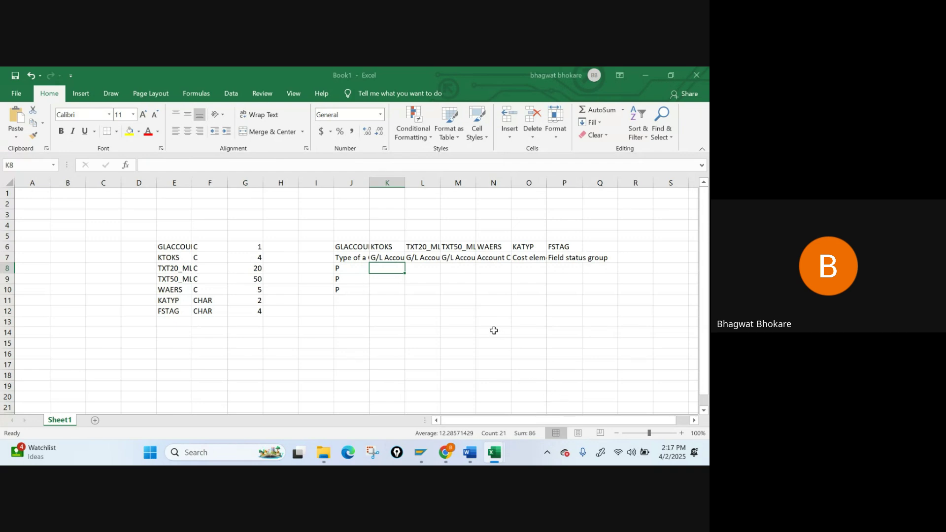
{"action": "left_click", "coordinate": [389, 256]}
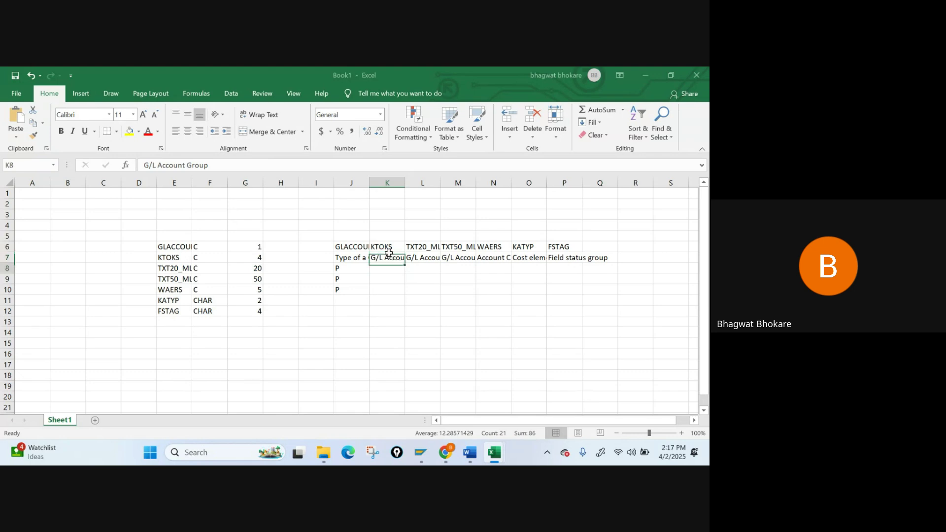
{"action": "key", "text": "Down"}
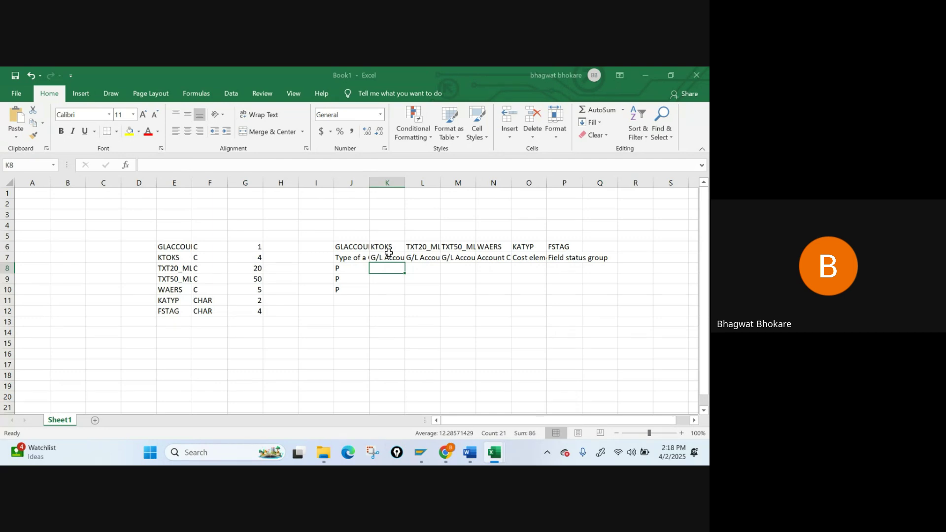
- Switch to the LSM Workbench, display the Object Overview as a table, examine the field mappings including VALUE_01, and return to the process steps
{"action": "key", "text": "alt+Tab"}
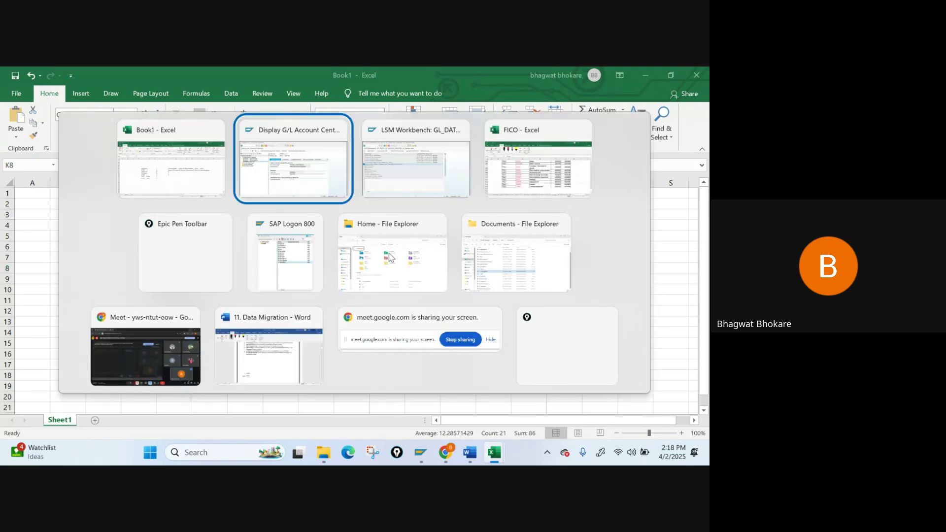
{"action": "key", "text": "alt+Tab"}
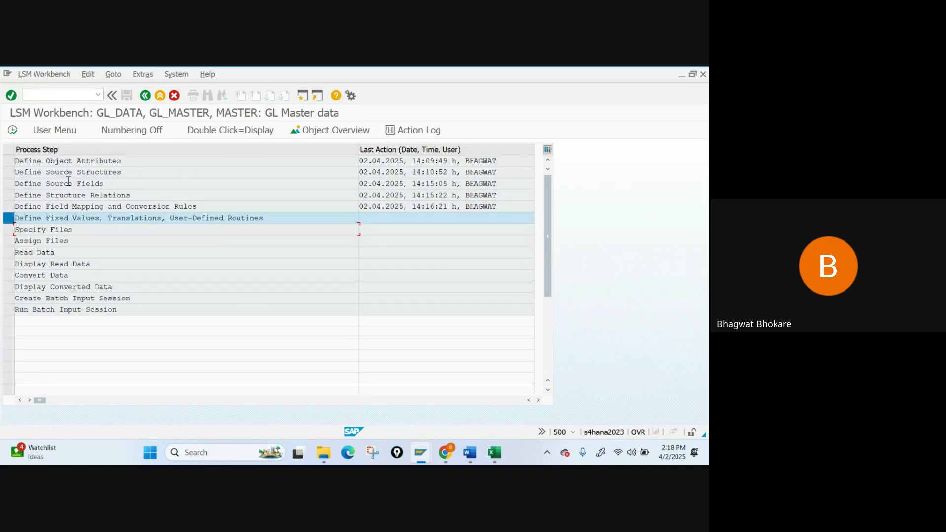
{"action": "left_click", "coordinate": [322, 130]}
{"action": "left_click", "coordinate": [186, 262]}
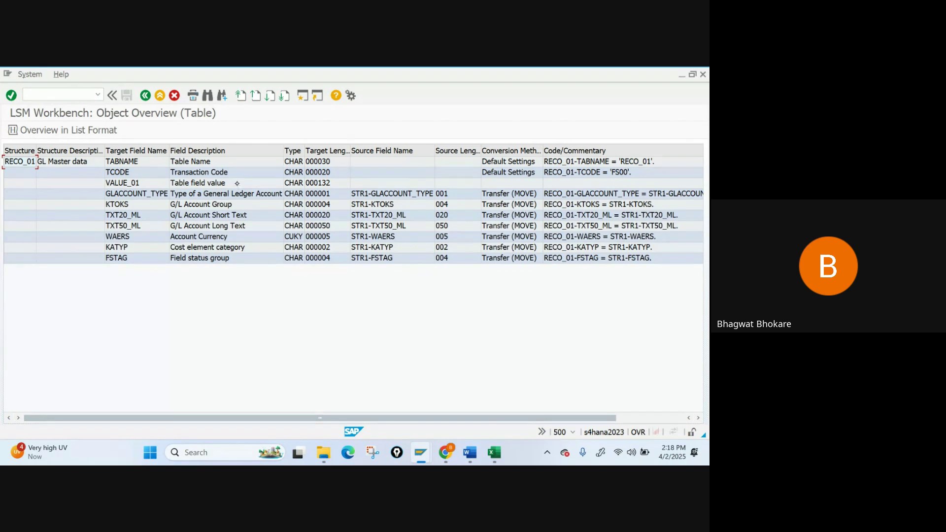
{"action": "left_click", "coordinate": [236, 186]}
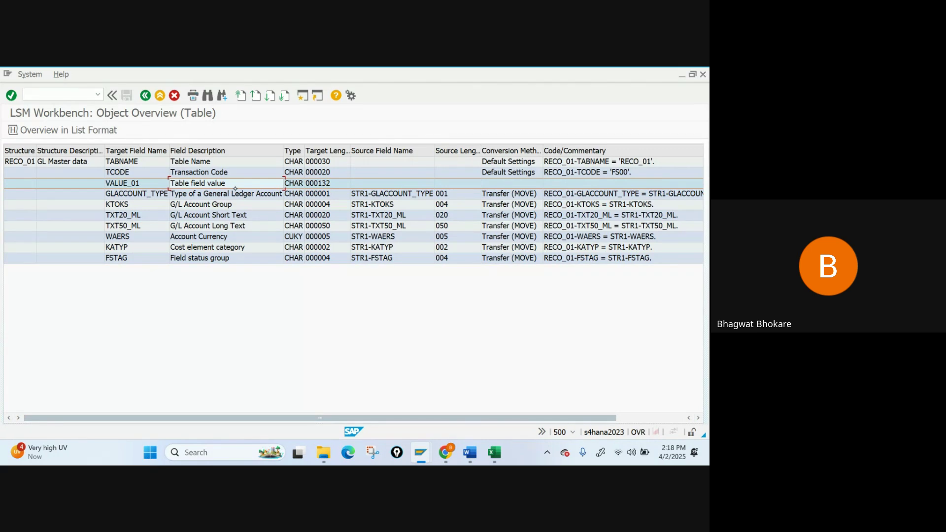
{"action": "left_click", "coordinate": [145, 96]}
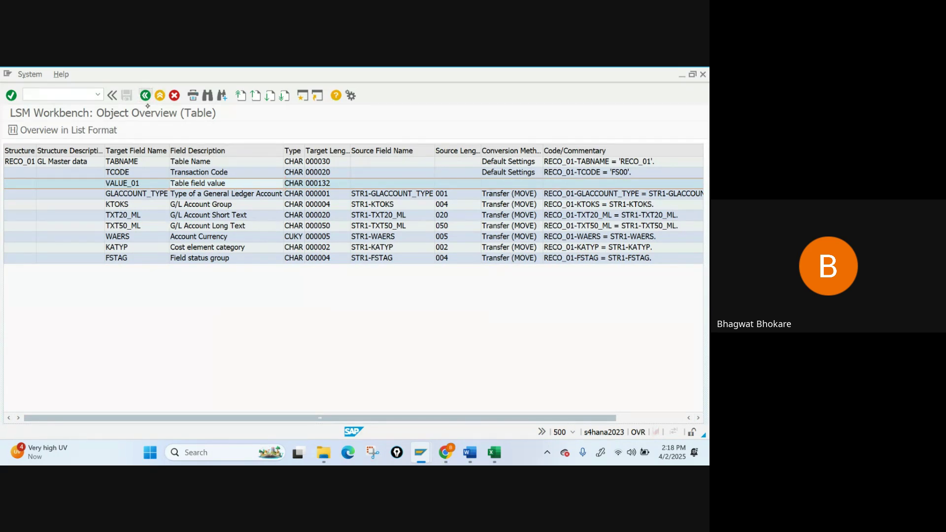
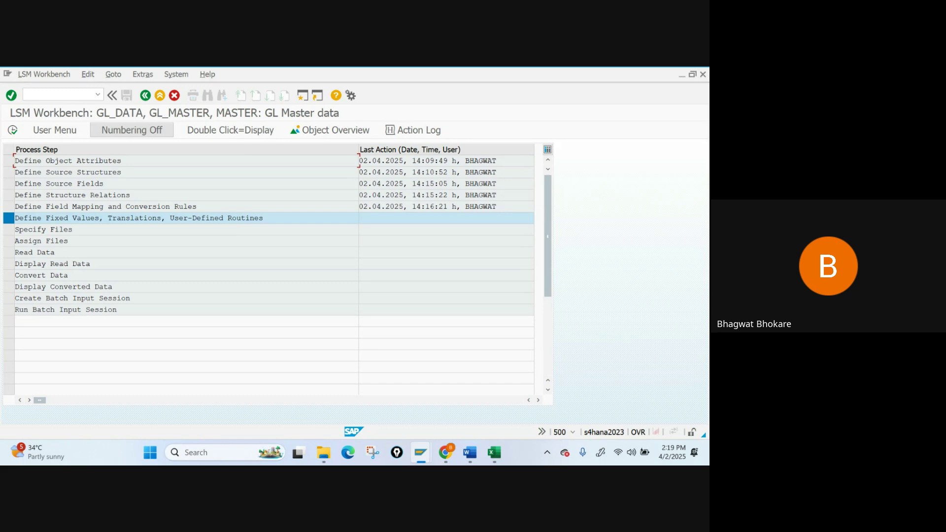
- Open the object attributes, examine the RECO_01 batch input recording's fields including VALUE_01, and return to the process steps
{"action": "double_click", "coordinate": [89, 161]}
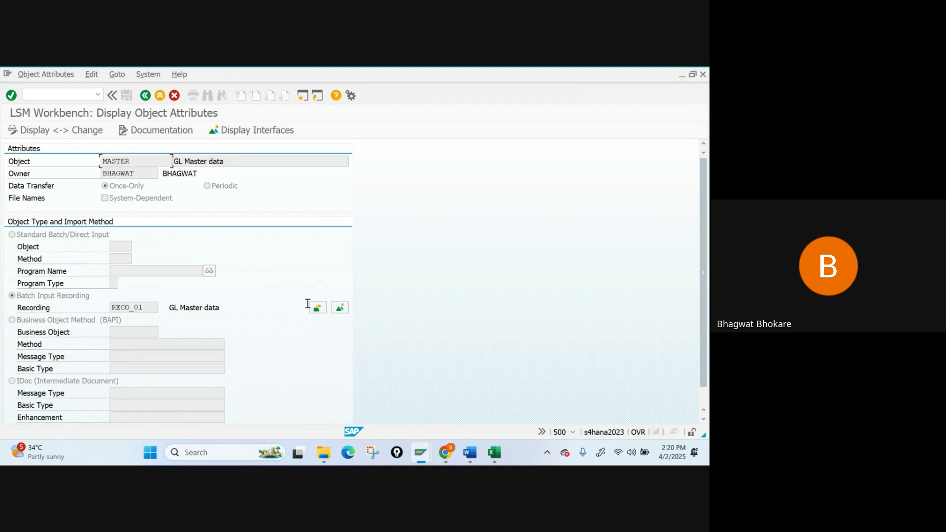
{"action": "left_click", "coordinate": [339, 308]}
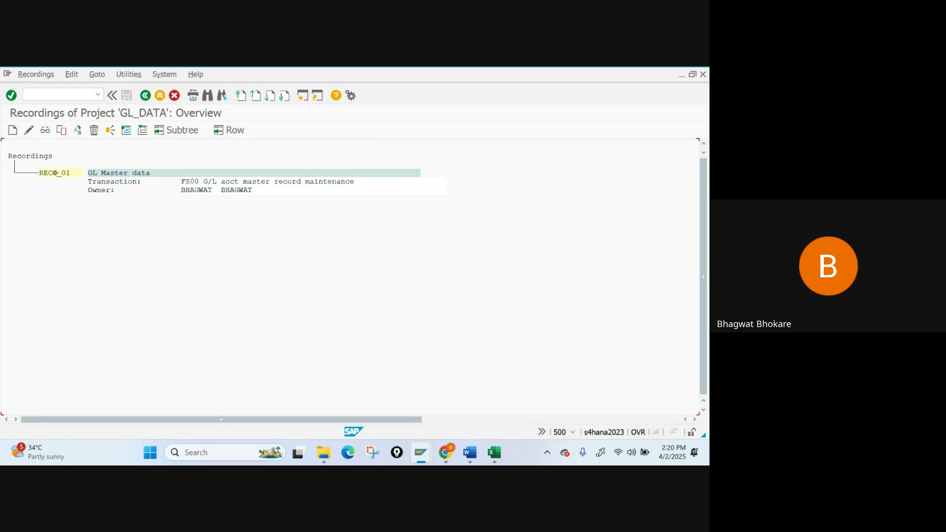
{"action": "double_click", "coordinate": [54, 173]}
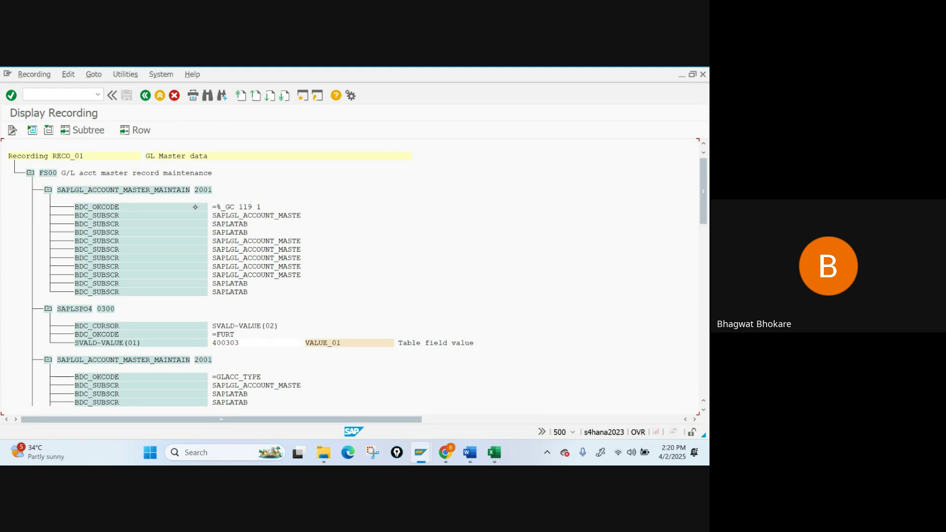
{"action": "left_click", "coordinate": [145, 97]}
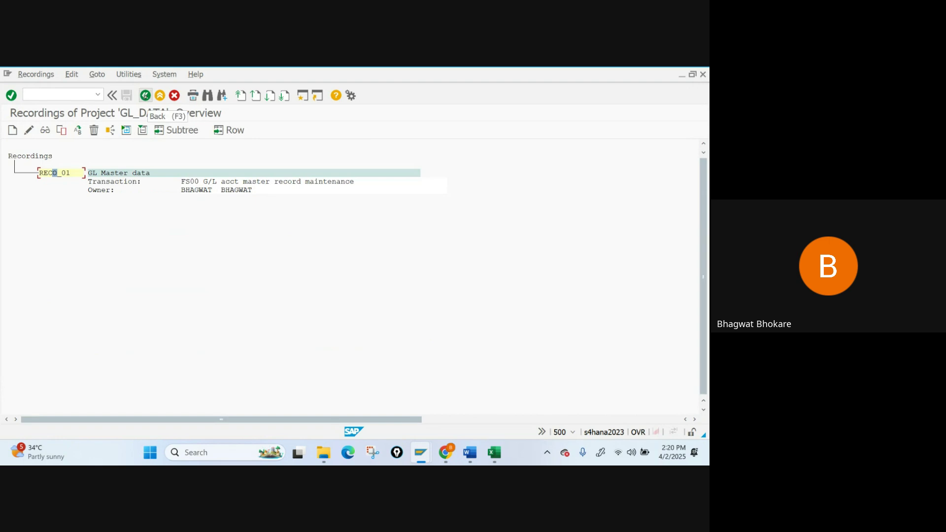
{"action": "left_click", "coordinate": [145, 97]}
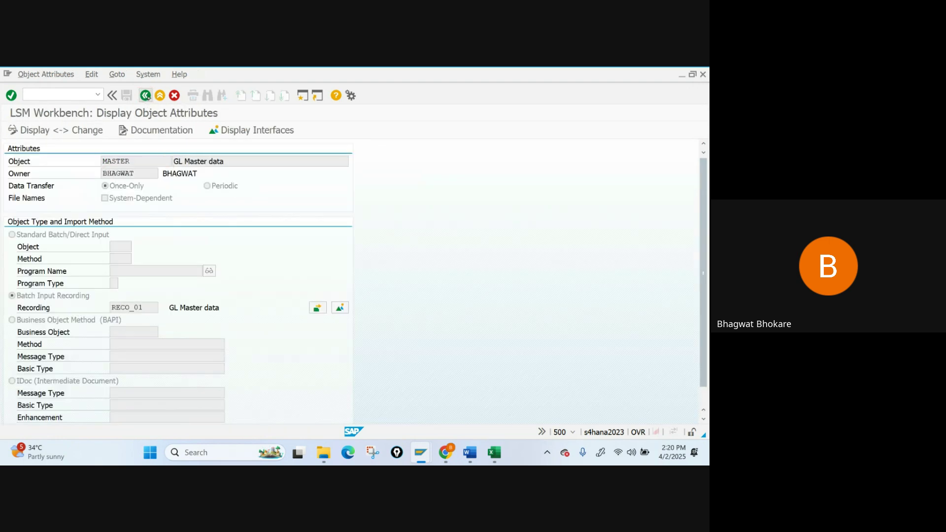
{"action": "left_click", "coordinate": [146, 97]}
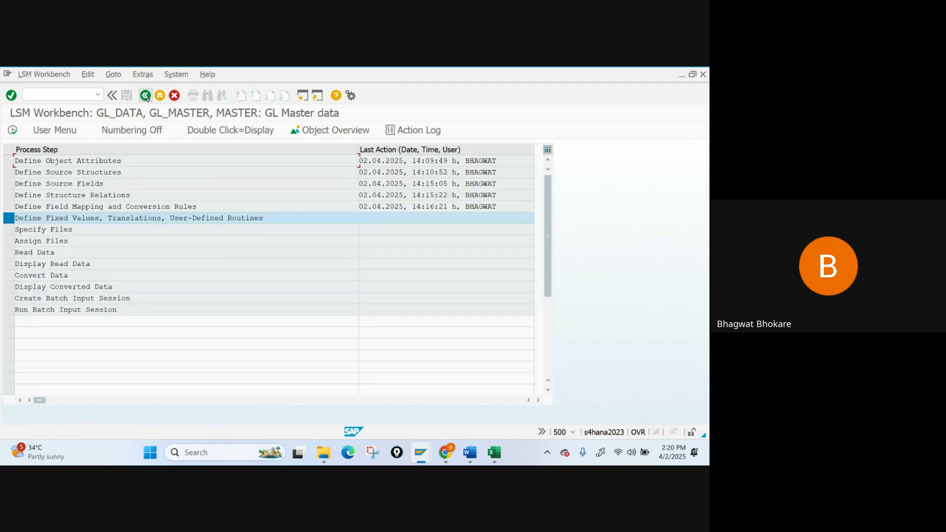
- Try inserting a blank row above GLACCOUNT_TYPE in STR1's source fields, discard the change, and return to the process steps
{"action": "double_click", "coordinate": [97, 183]}
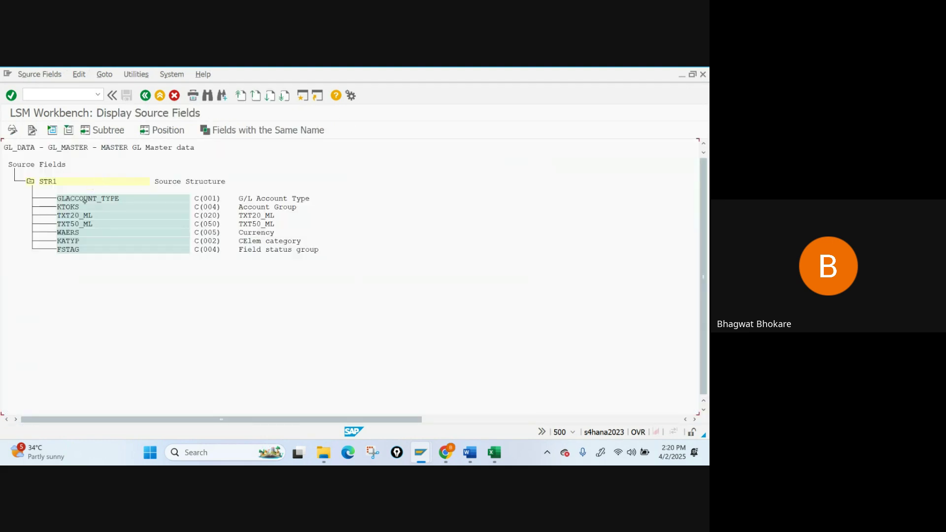
{"action": "left_click", "coordinate": [49, 181]}
{"action": "left_click", "coordinate": [13, 131]}
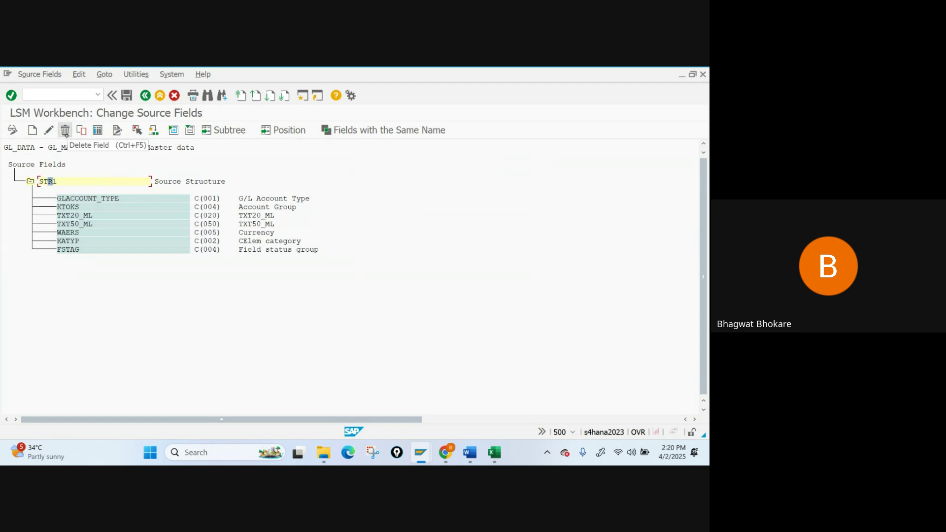
{"action": "left_click", "coordinate": [97, 130]}
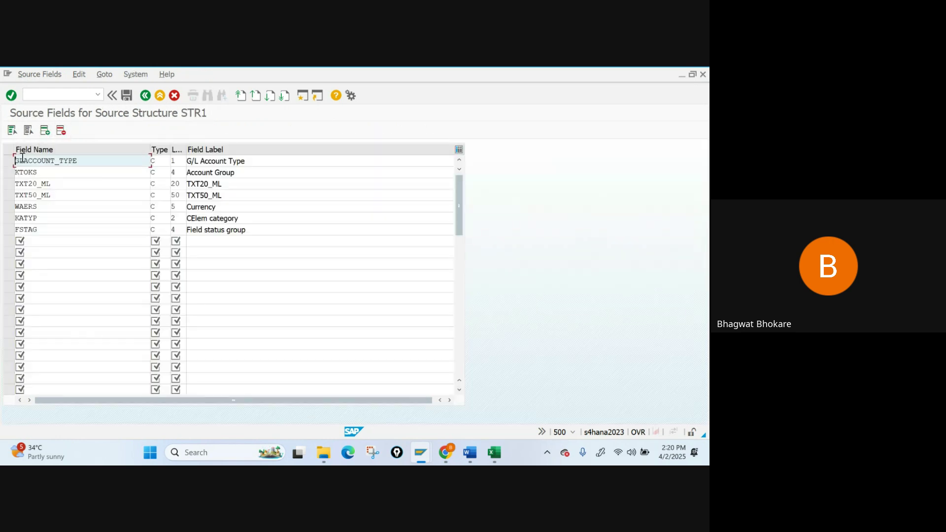
{"action": "left_click", "coordinate": [44, 130]}
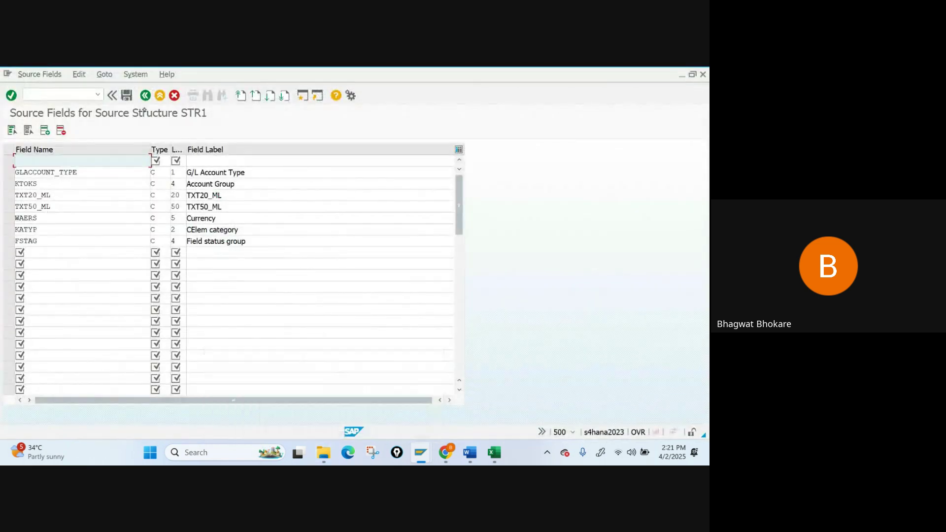
{"action": "left_click", "coordinate": [146, 95]}
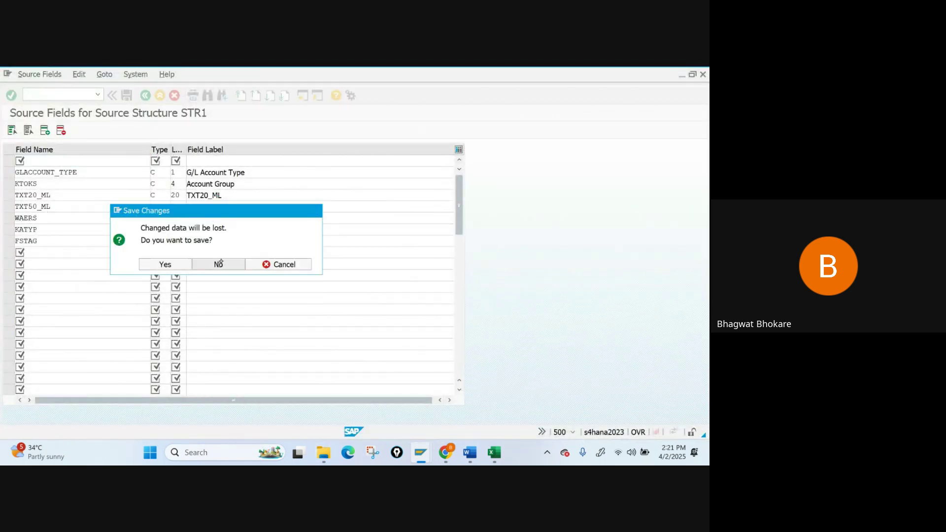
{"action": "left_click", "coordinate": [219, 264]}
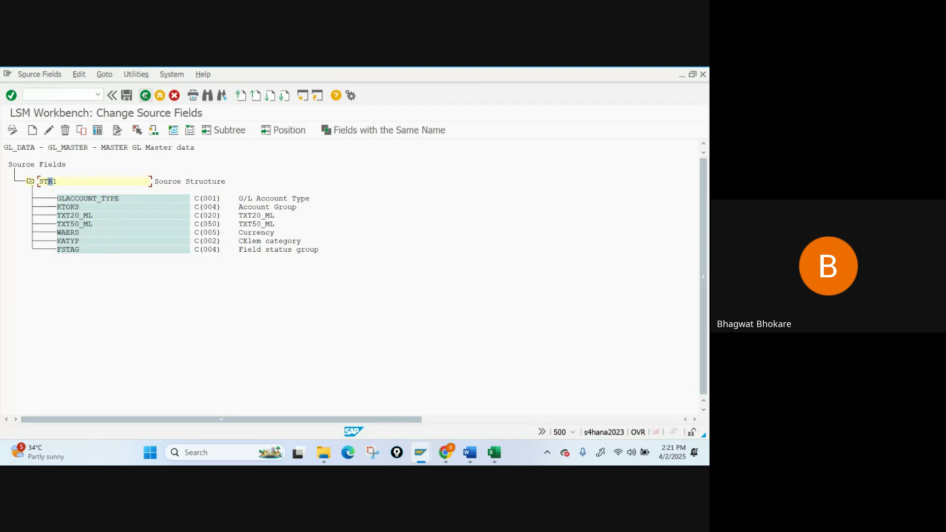
{"action": "left_click", "coordinate": [145, 95]}
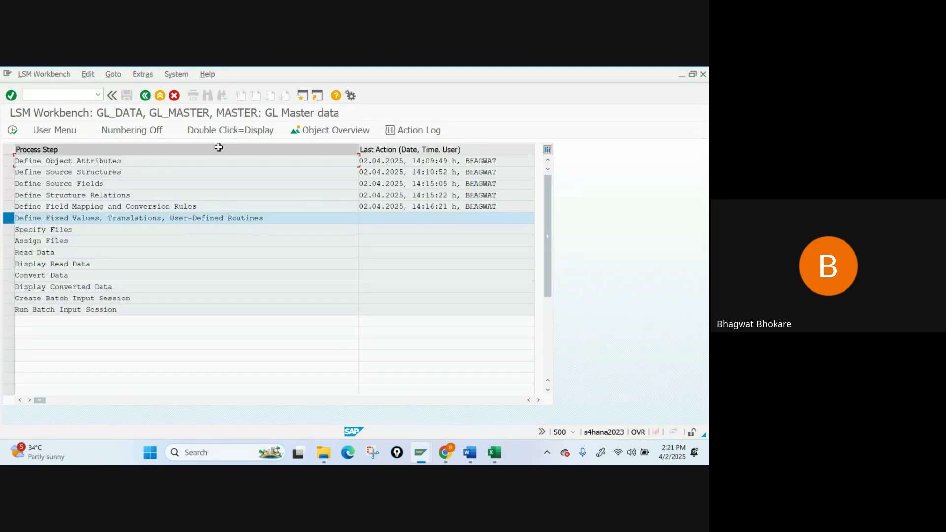
- Display the Object Overview as a table and copy VALUE_01's field name, description, type and target length
{"action": "left_click", "coordinate": [332, 130]}
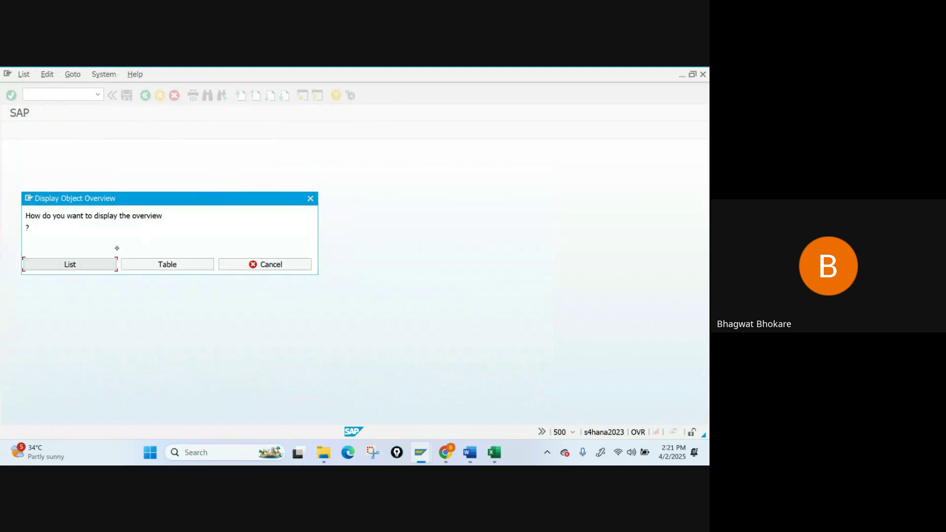
{"action": "left_click", "coordinate": [156, 264]}
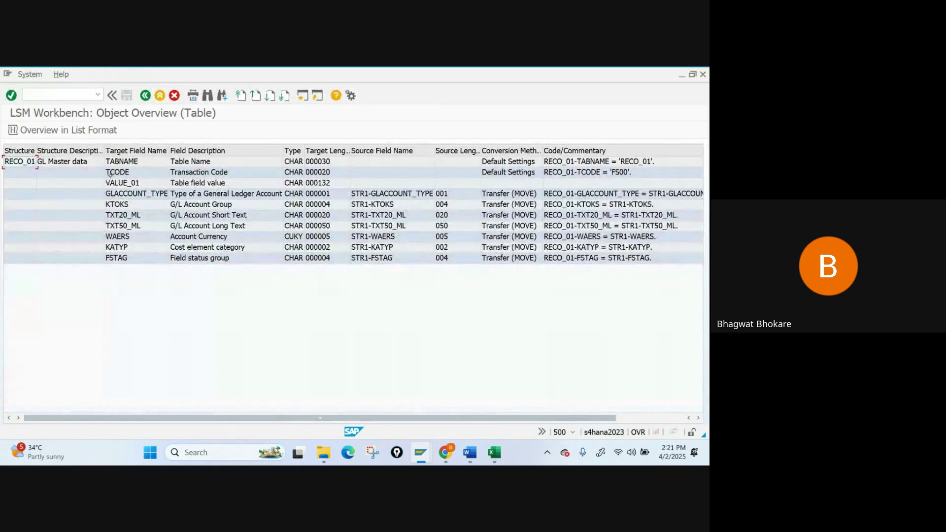
{"action": "left_click", "coordinate": [108, 183]}
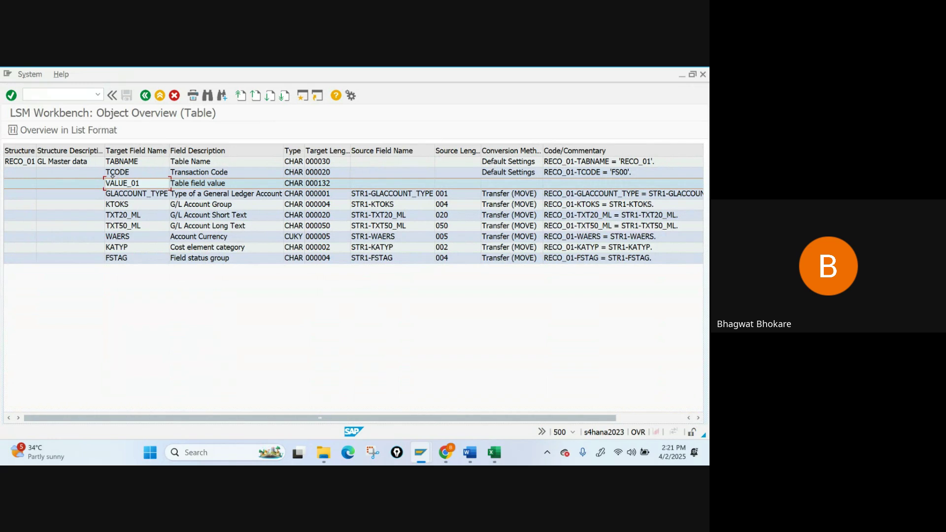
{"action": "left_click", "coordinate": [197, 183]}
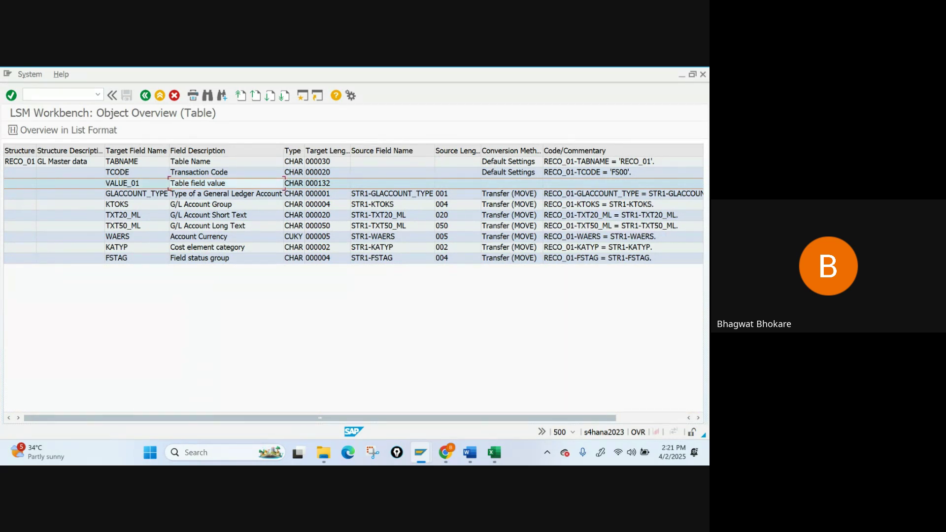
{"action": "left_click", "coordinate": [122, 183]}
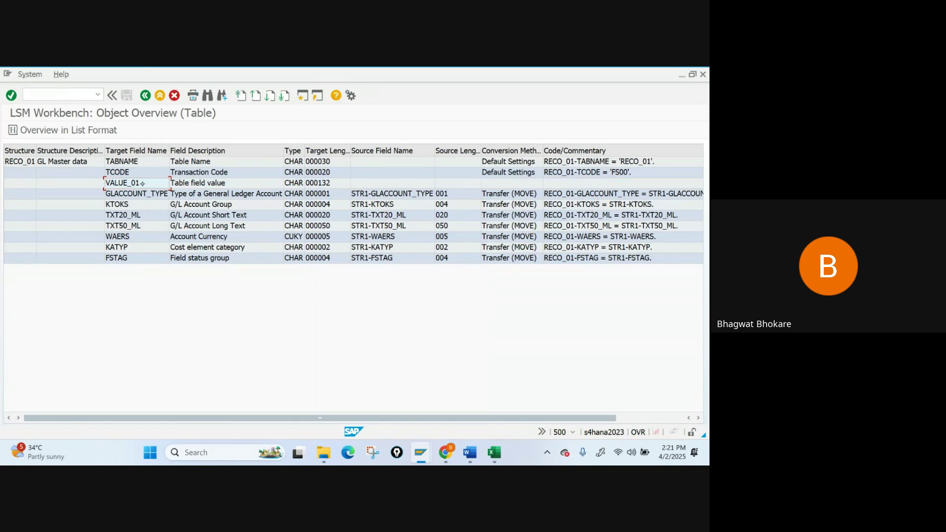
{"action": "left_click_drag", "start_coordinate": [142, 183], "coordinate": [344, 186]}
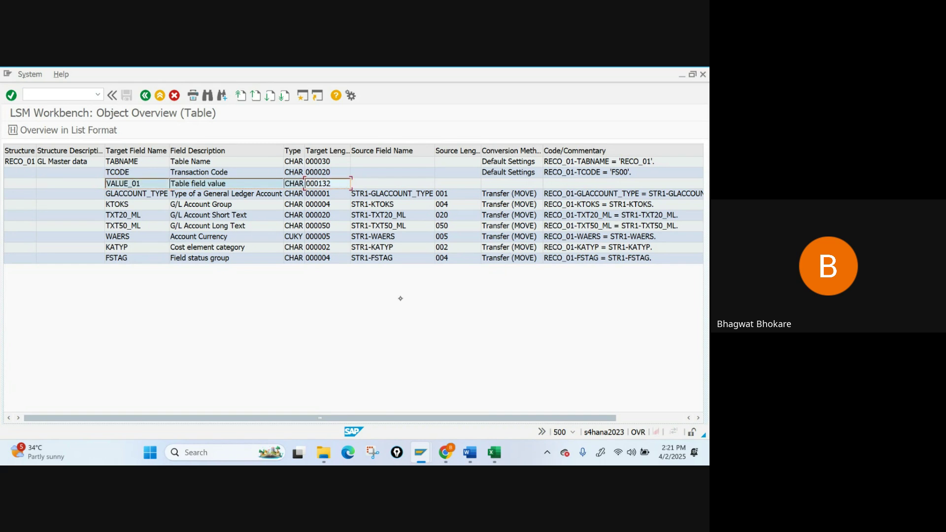
- Switch to Book1 in Excel and paste the copied VALUE_01 details into row 5 starting at E5
{"action": "mouse_move", "coordinate": [494, 453]}
{"action": "left_click", "coordinate": [554, 394]}
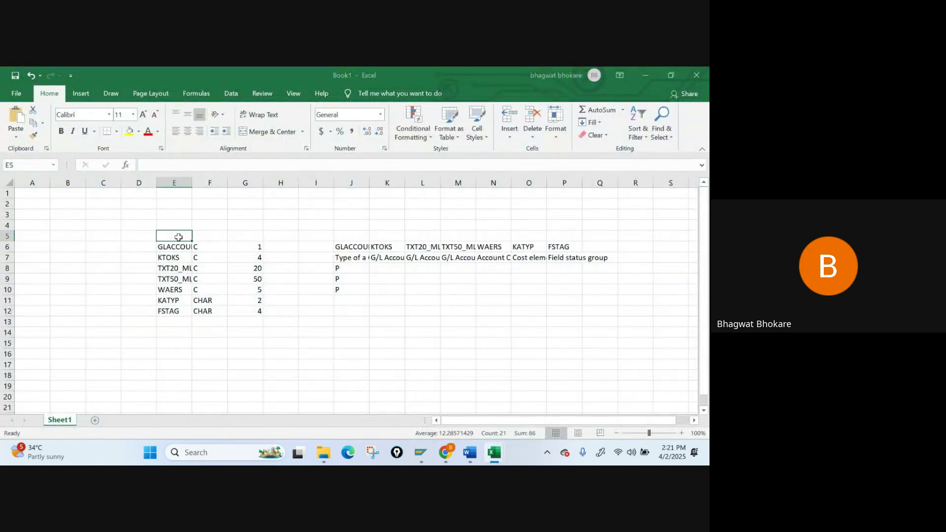
{"action": "type", "text": "VALUE_01\tTable field\tCHAR\t132"}
{"action": "key", "text": "Escape"}
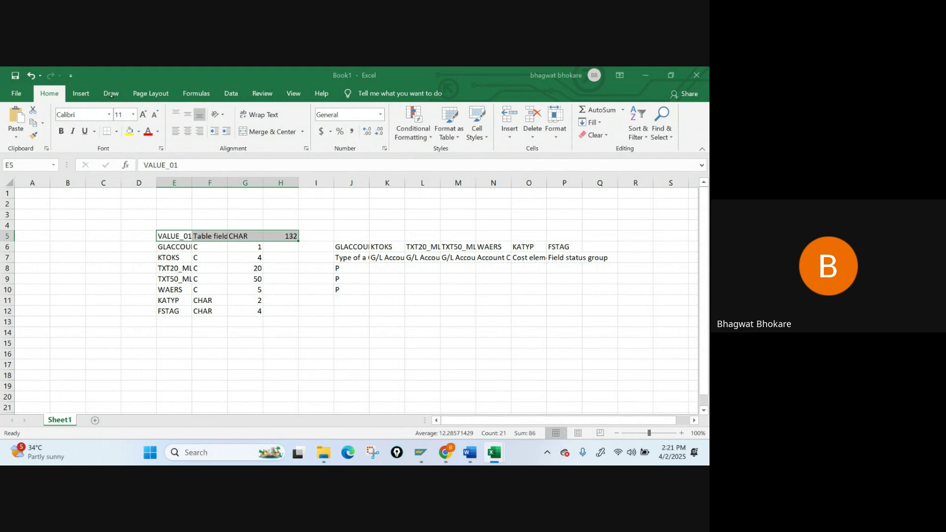
{"action": "key", "text": "Right"}
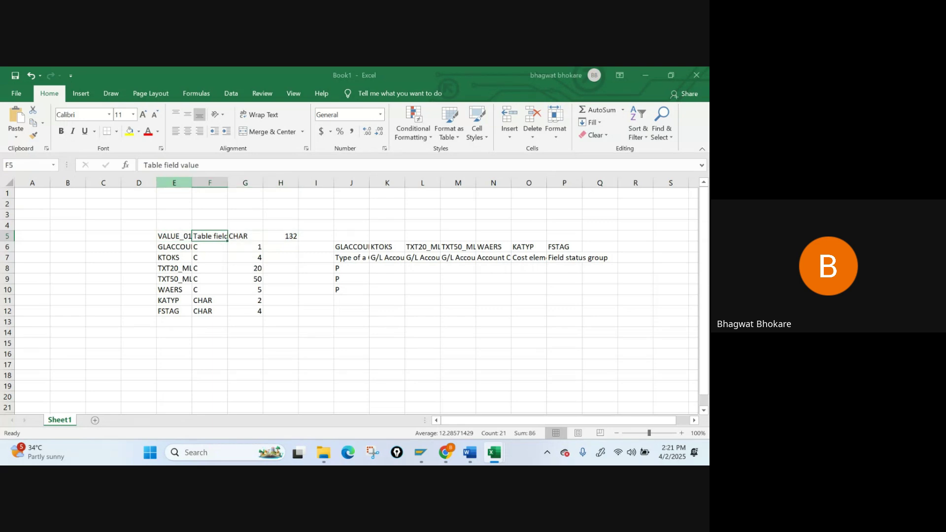
{"action": "key", "text": "shift+Left"}
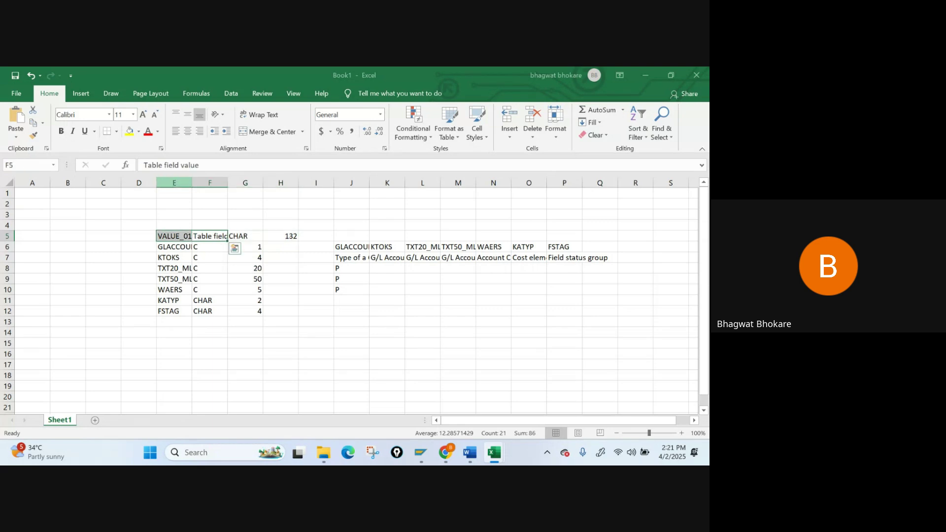
{"action": "key", "text": "Right"}
{"action": "key", "text": "Right"}
{"action": "key", "text": "Right"}
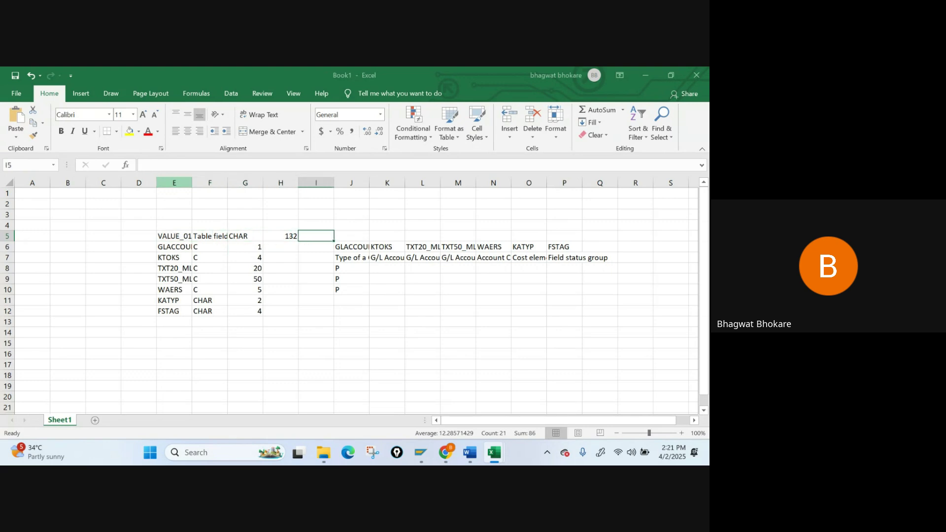
{"action": "key", "text": "Down"}
{"action": "key", "text": "Left"}
{"action": "key", "text": "Right"}
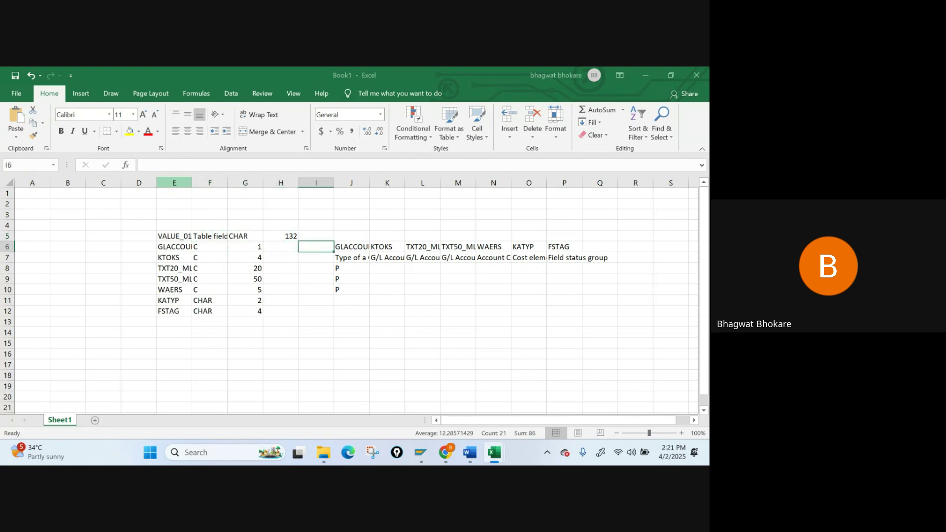
{"action": "key", "text": "Left"}
{"action": "key", "text": "Right"}
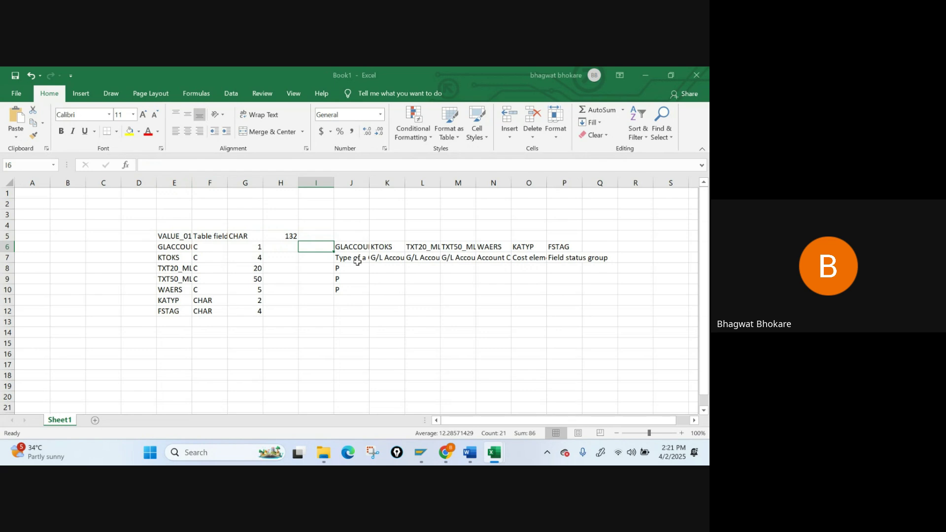
- Undo the recent Book1 edits until the VALUE_01 row, the P entries and the field list in E6:G12 are removed
{"action": "key", "text": "ctrl+z"}
{"action": "key", "text": "ctrl+z"}
{"action": "key", "text": "ctrl+z"}
{"action": "key", "text": "ctrl+z"}
{"action": "key", "text": "ctrl+z"}
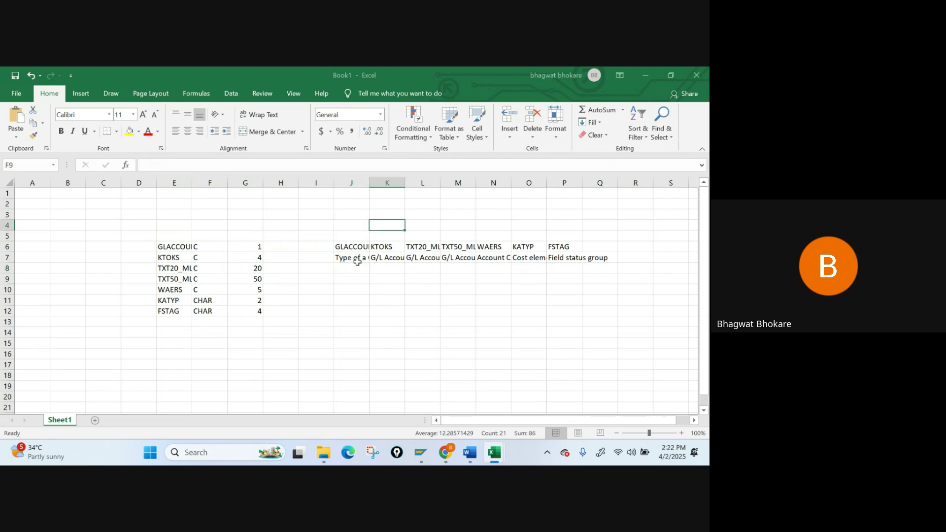
{"action": "key", "text": "ctrl+z"}
{"action": "key", "text": "ctrl+z"}
{"action": "key", "text": "ctrl+z"}
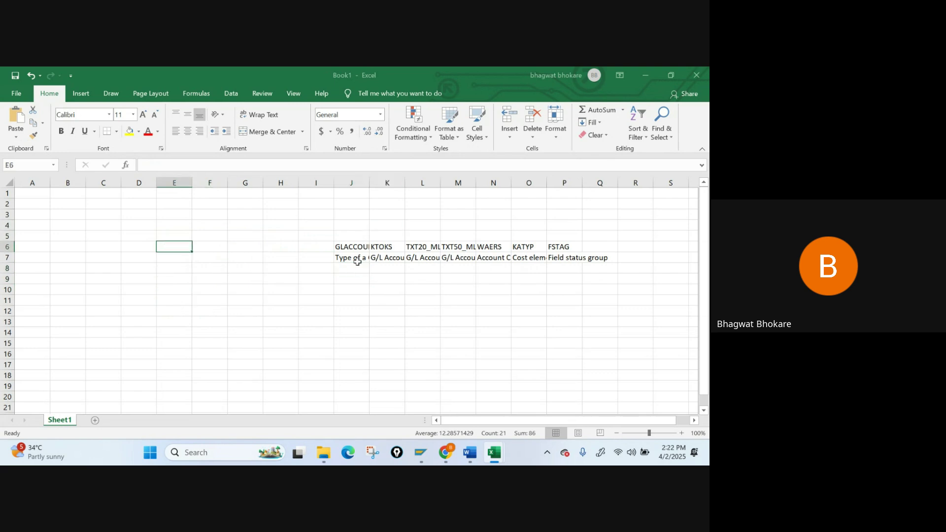
- Switch to the LSM Workbench overview table, copy the name, description, type and target length for VALUE_01 through FSTAG, and return to Book1
{"action": "left_click", "coordinate": [420, 453]}
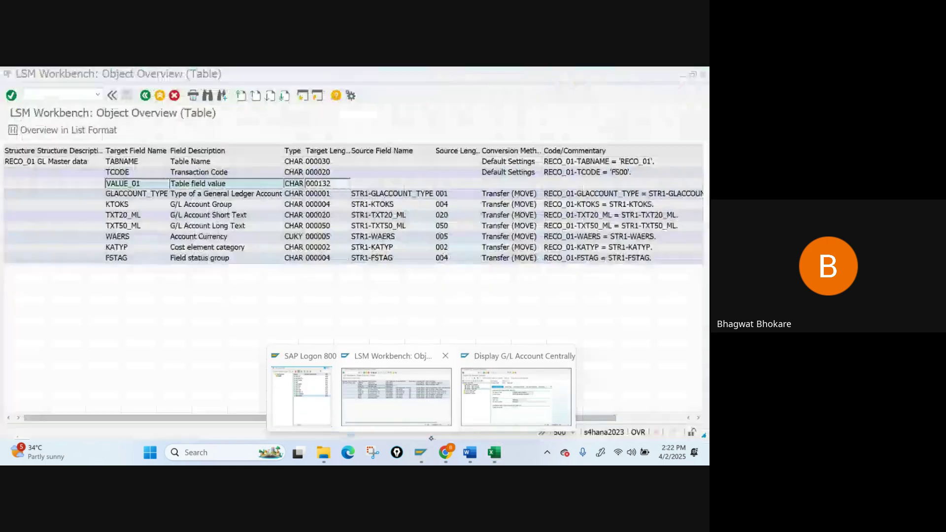
{"action": "left_click", "coordinate": [516, 397]}
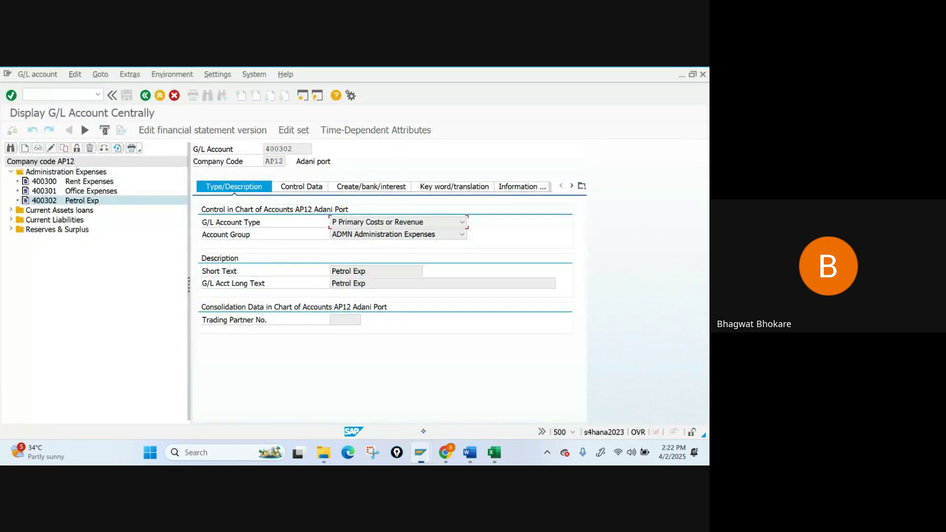
{"action": "mouse_move", "coordinate": [421, 446]}
{"action": "left_click", "coordinate": [401, 397]}
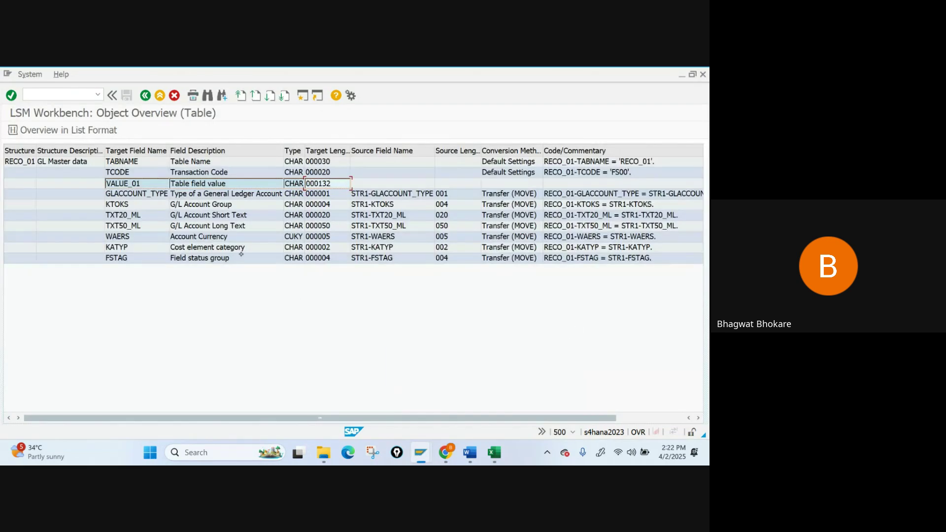
{"action": "left_click", "coordinate": [346, 185]}
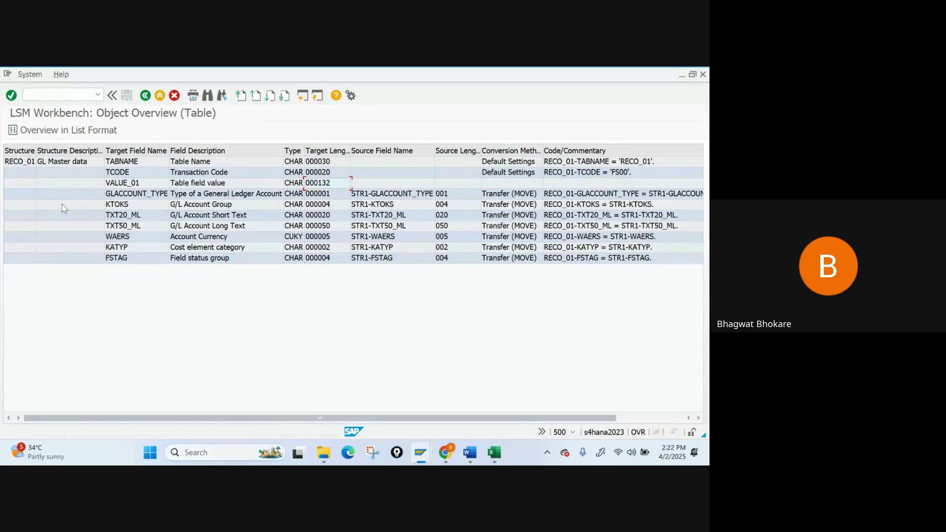
{"action": "key", "text": "Left"}
{"action": "key", "text": "Left"}
{"action": "key", "text": "Left"}
{"action": "left_click", "coordinate": [135, 187]}
{"action": "left_click_drag", "start_coordinate": [119, 187], "coordinate": [323, 265]}
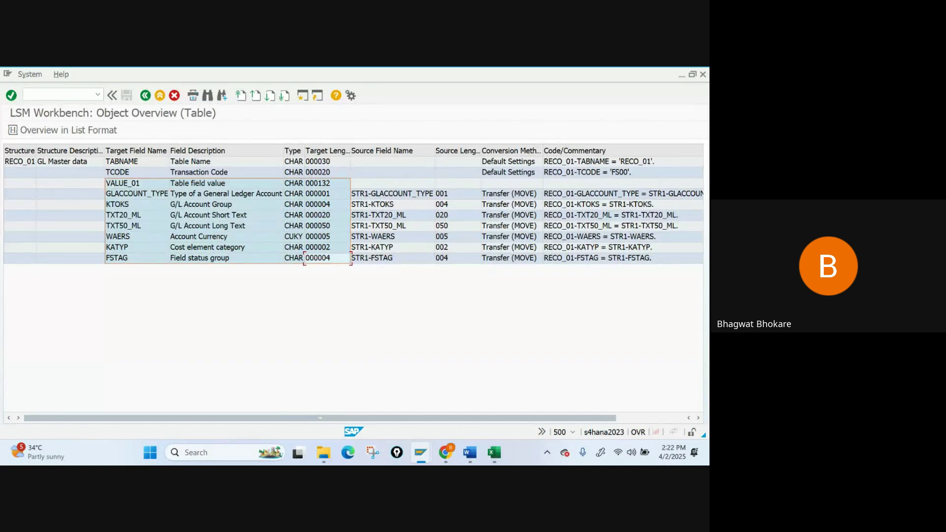
{"action": "key", "text": "ctrl+c"}
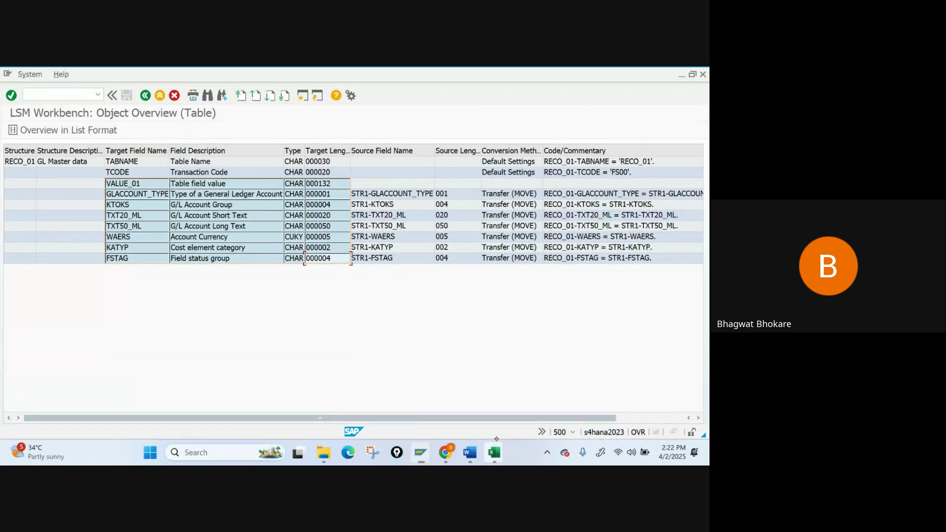
{"action": "mouse_move", "coordinate": [494, 453]}
{"action": "left_click", "coordinate": [554, 397]}
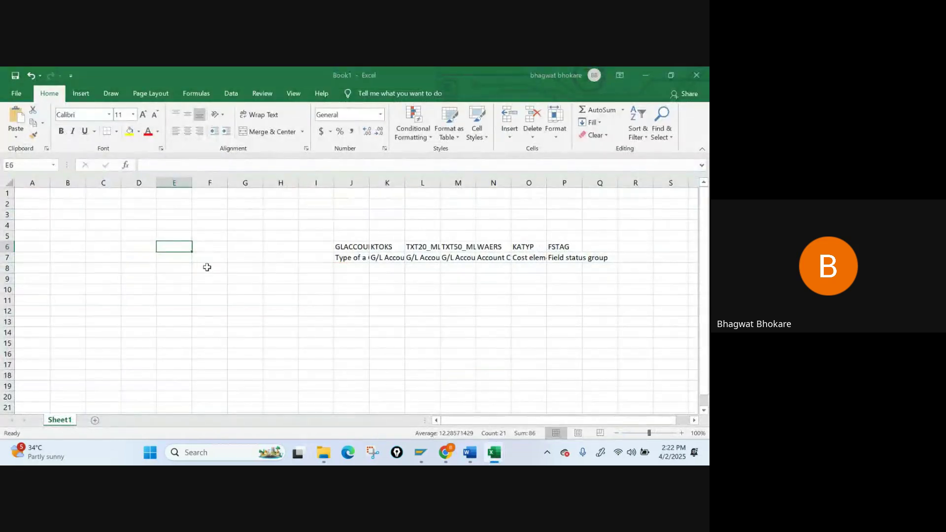
- Paste the copied VALUE_01 to FSTAG field details into Book1 at E6 and select the names and descriptions in E6:F13
{"action": "key", "text": "ctrl+v"}
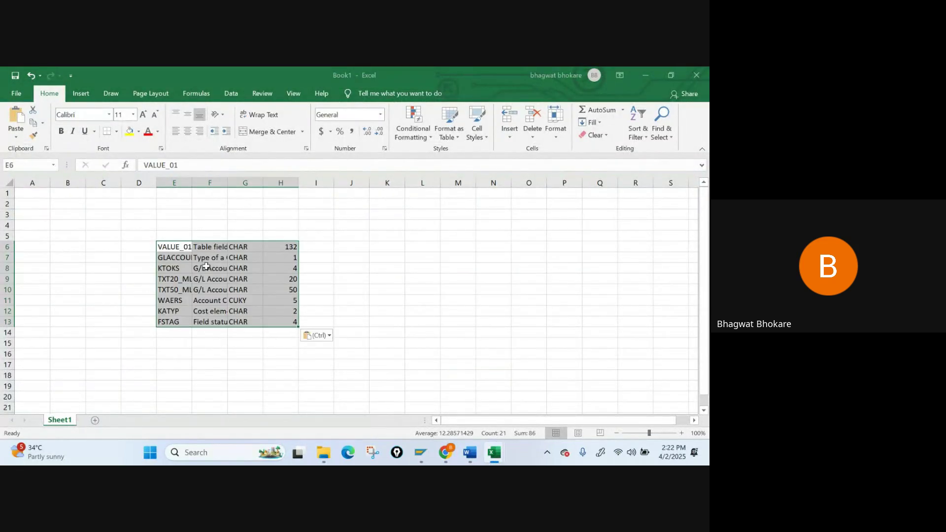
{"action": "left_click", "coordinate": [357, 302]}
{"action": "left_click", "coordinate": [172, 246]}
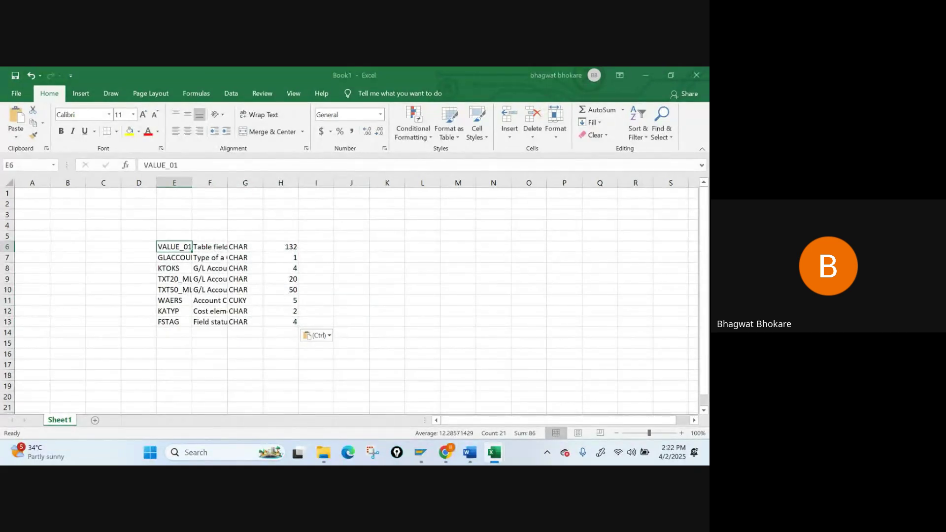
{"action": "left_click_drag", "start_coordinate": [173, 247], "coordinate": [209, 321]}
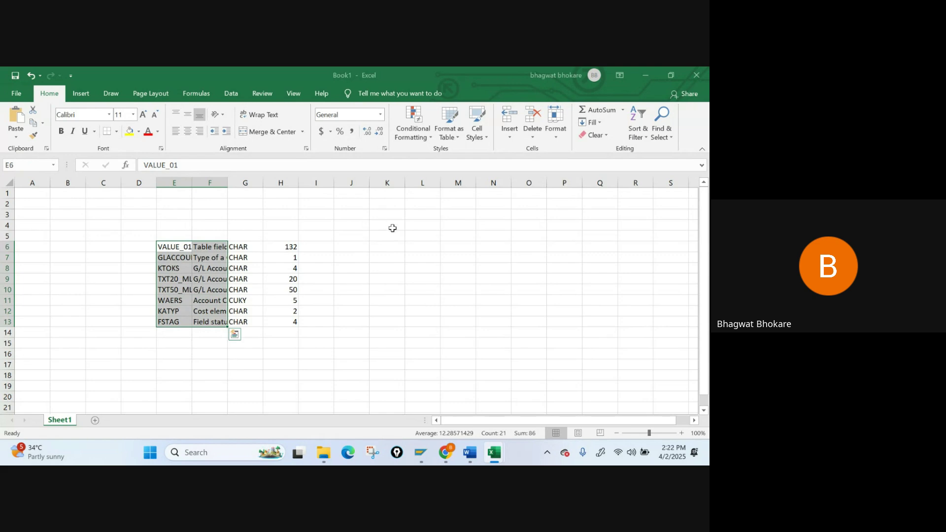
{"action": "left_click", "coordinate": [389, 247]}
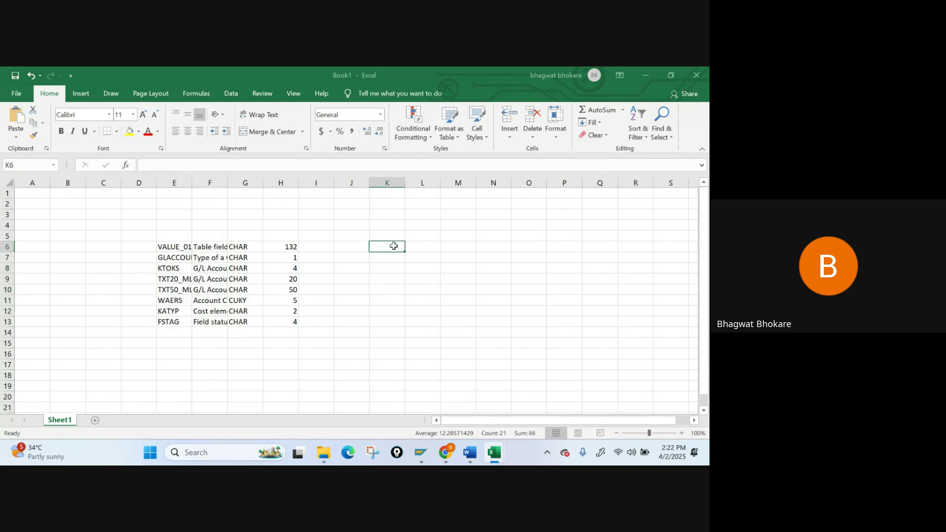
{"action": "left_click", "coordinate": [173, 247]}
{"action": "left_click_drag", "start_coordinate": [173, 247], "coordinate": [209, 322]}
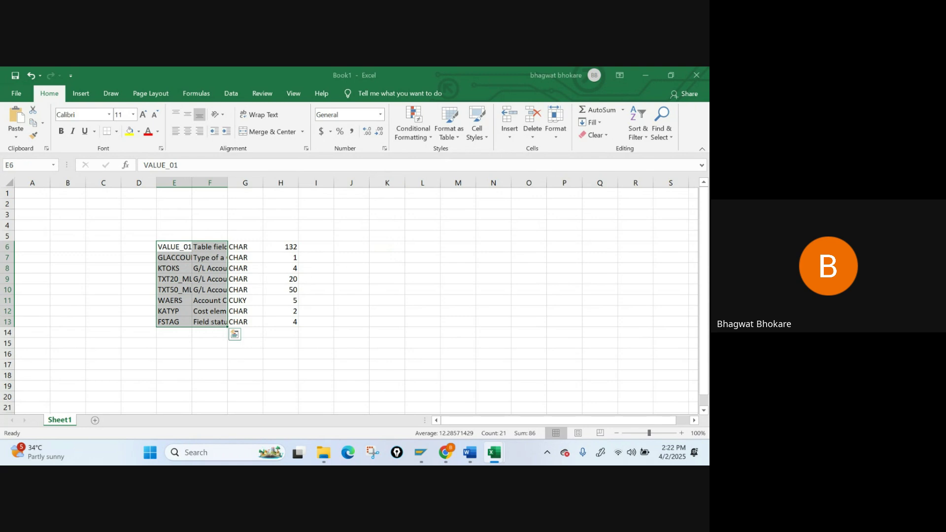
{"action": "left_click", "coordinate": [380, 248]}
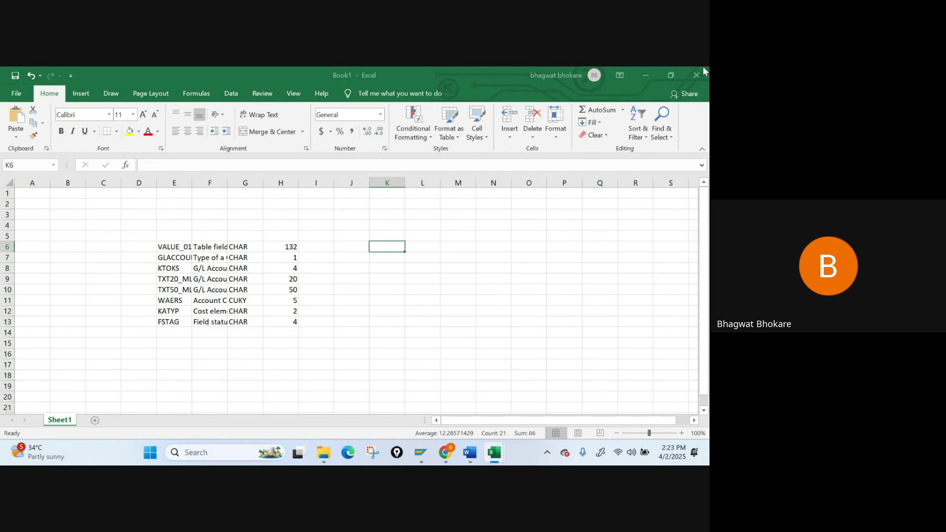
- Close all open Excel workbooks, including FICO, discarding the unsaved changes in Book1
{"action": "key", "text": "alt+F4"}
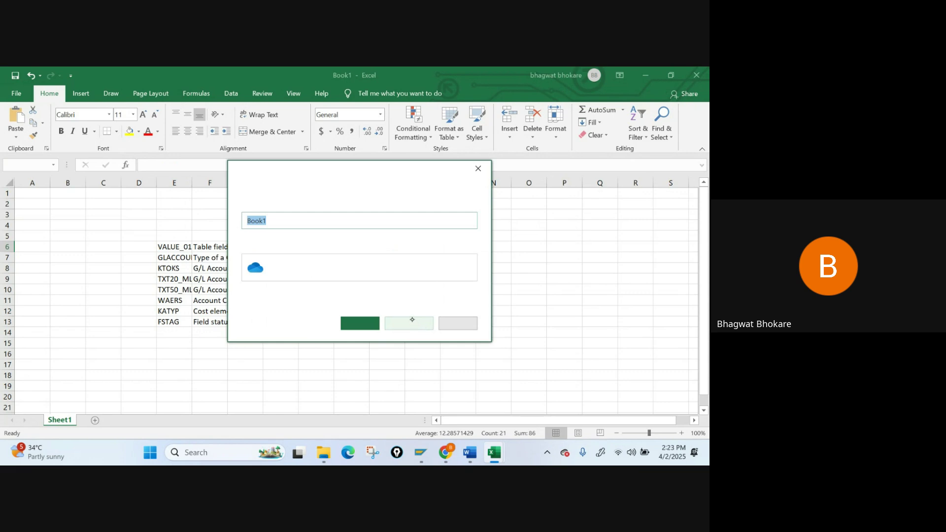
{"action": "left_click", "coordinate": [458, 323]}
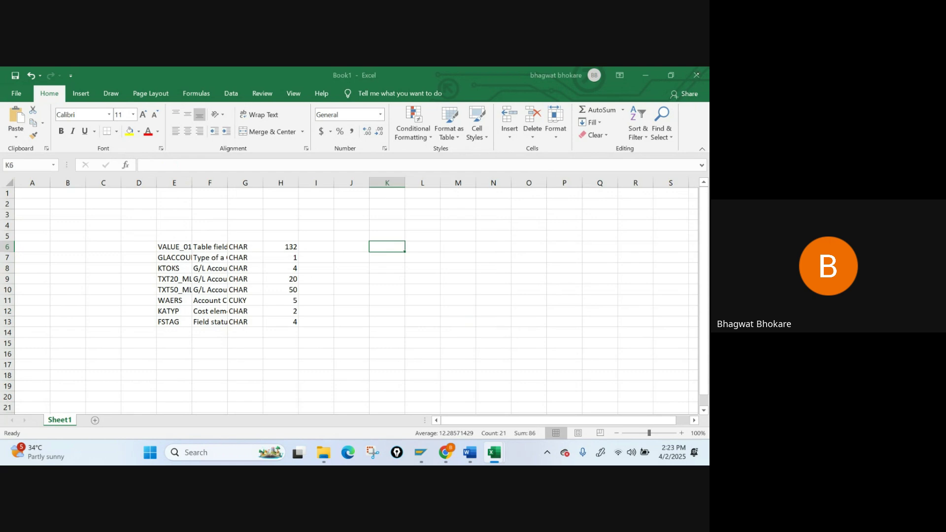
{"action": "left_click", "coordinate": [697, 76]}
{"action": "left_click", "coordinate": [408, 325]}
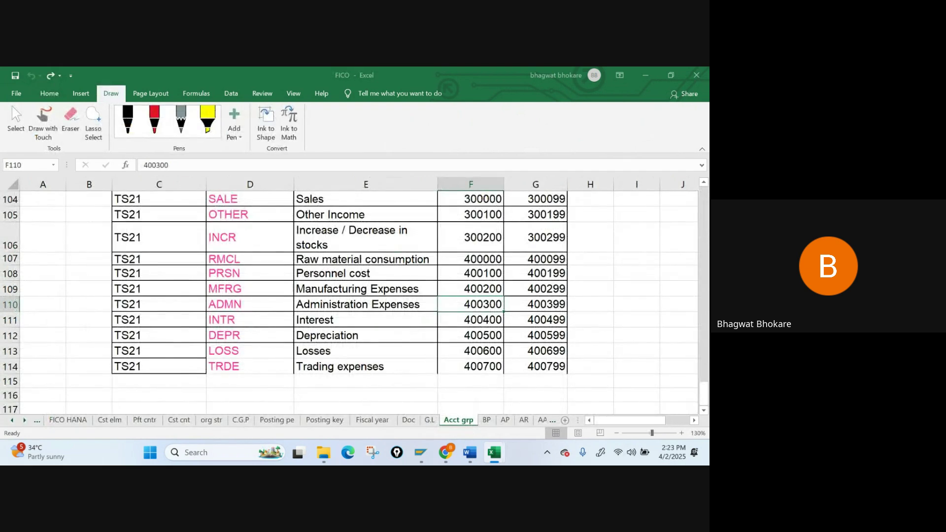
{"action": "key", "text": "ctrl+n"}
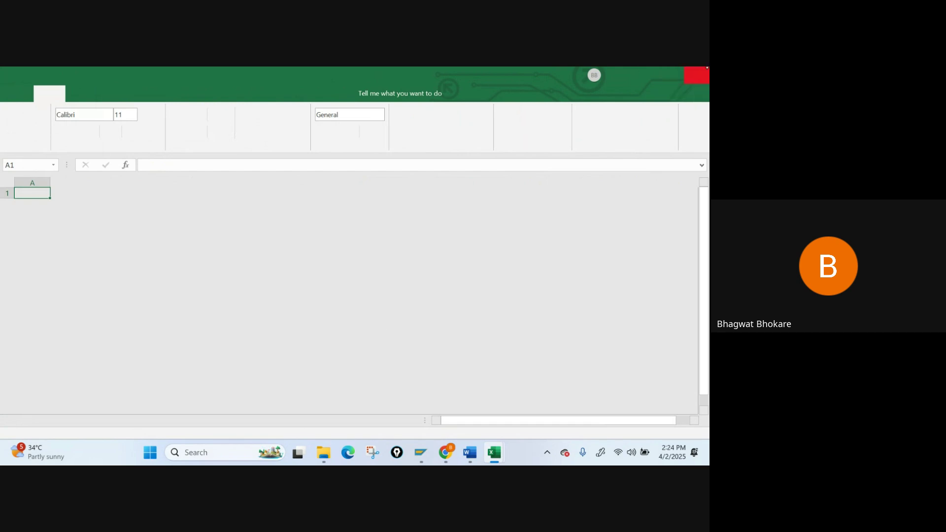
{"action": "left_click", "coordinate": [700, 76]}
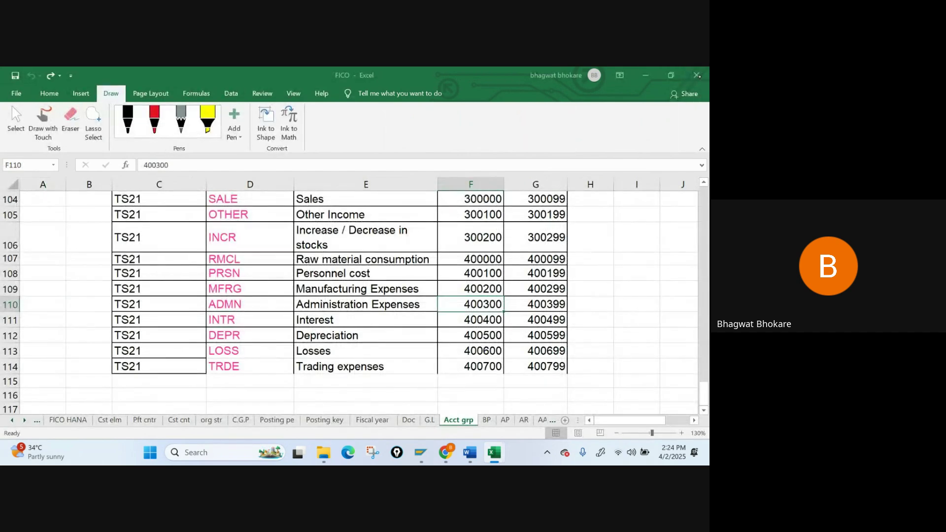
{"action": "left_click", "coordinate": [341, 288]}
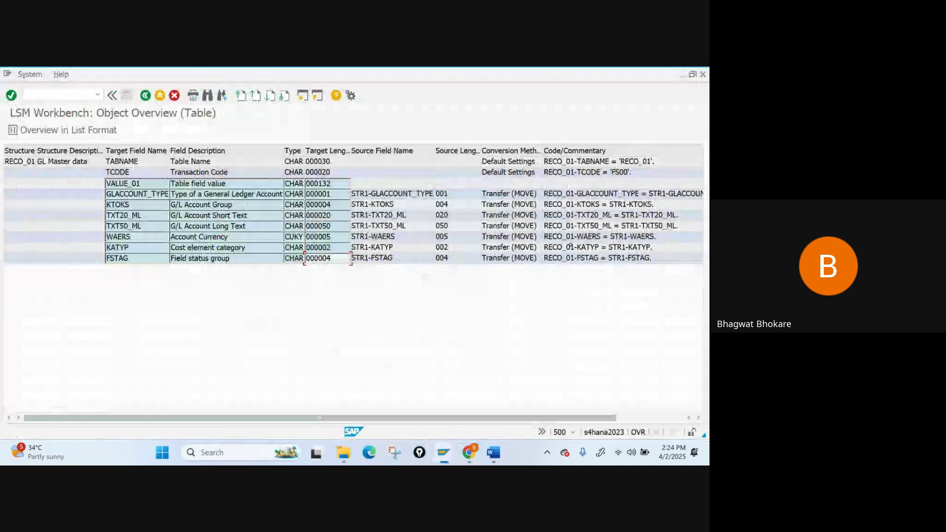
- Find Excel with the Windows search and start it with a new blank workbook
{"action": "left_click", "coordinate": [220, 452]}
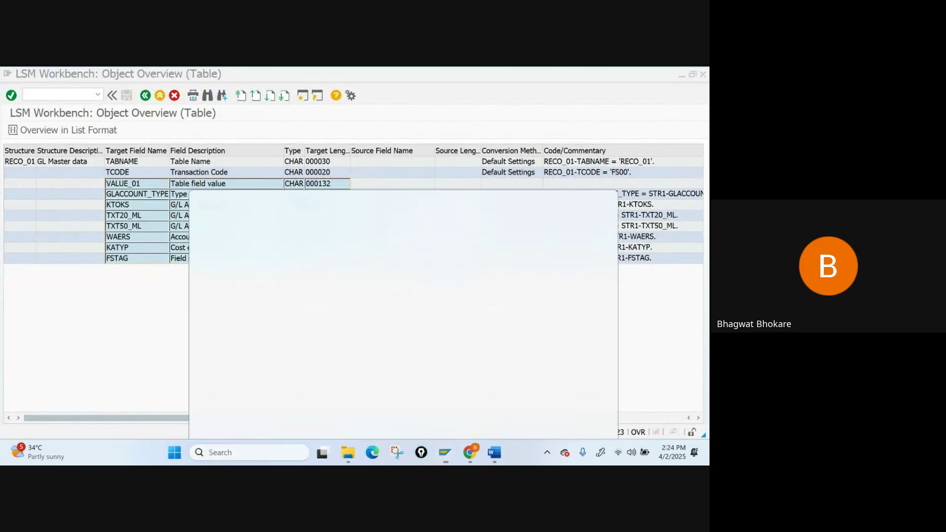
{"action": "type", "text": "EX"}
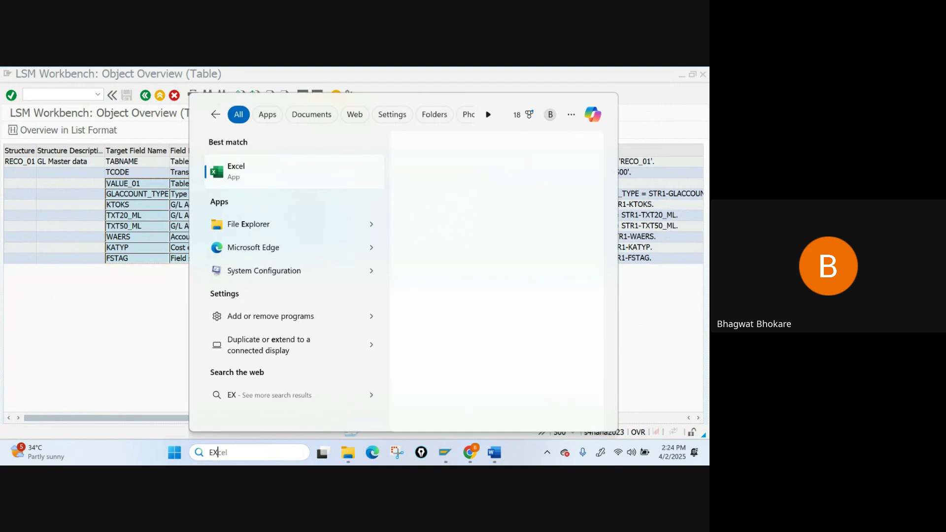
{"action": "type", "text": "cel"}
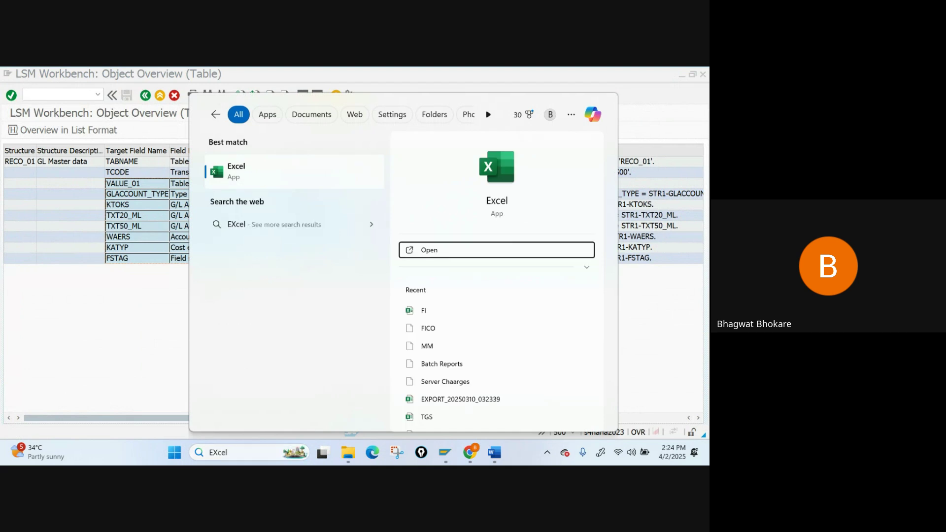
{"action": "key", "text": "Return"}
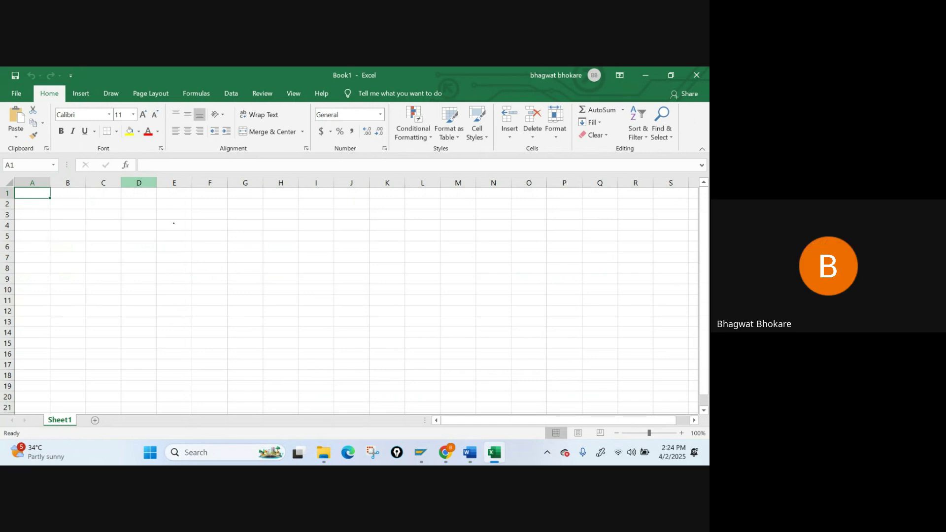
- Switch from inking to cell selection, try pasting the field names and descriptions at F5, and undo the paste
{"action": "left_click", "coordinate": [111, 93]}
{"action": "key", "text": "Escape"}
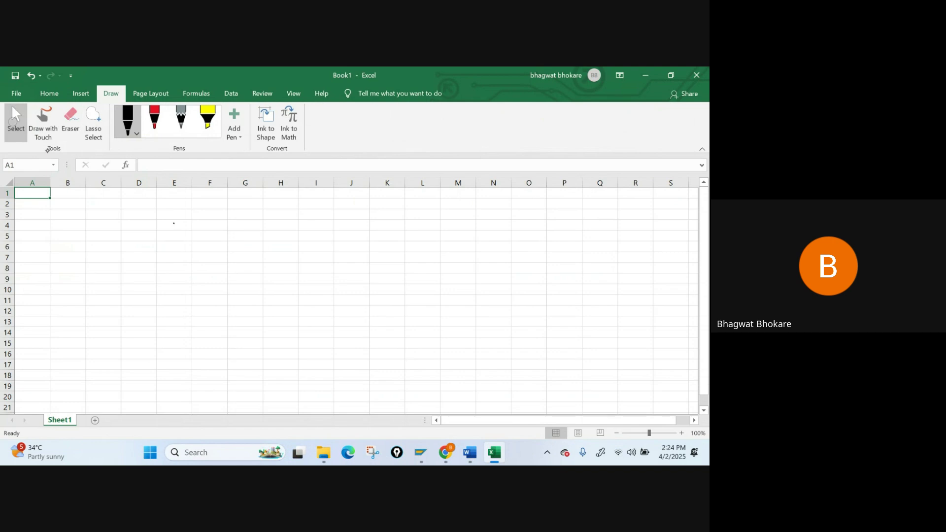
{"action": "left_click", "coordinate": [208, 235]}
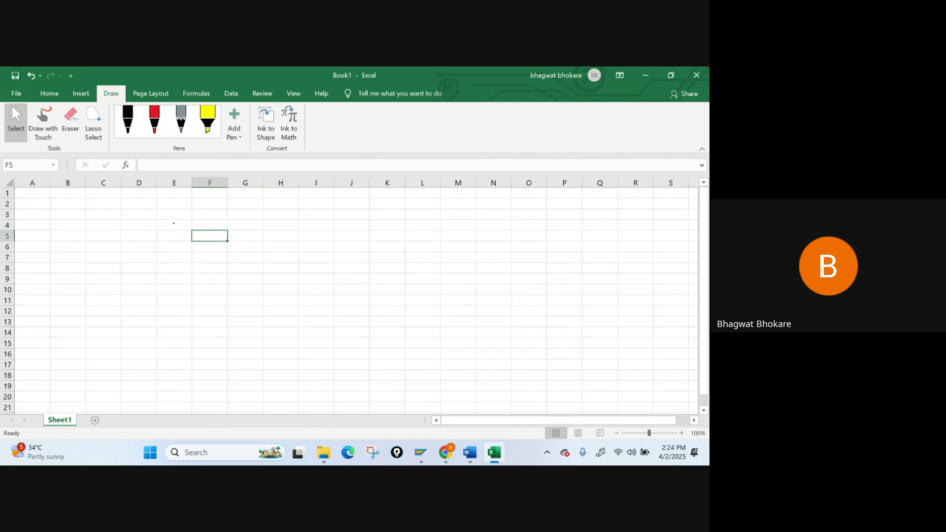
{"action": "type", "text": "VALUE_01\tTable field value GLACCOUNT_TYPE\tType of a General Ledger Account KTOKS\tG/L Account Group TXT20_ML\tG/L Account Short Text TXT50_ML\tG/L Account Long Text WAERS\tAccount Currency KATYP\tCost element category FSTAG\tField status group"}
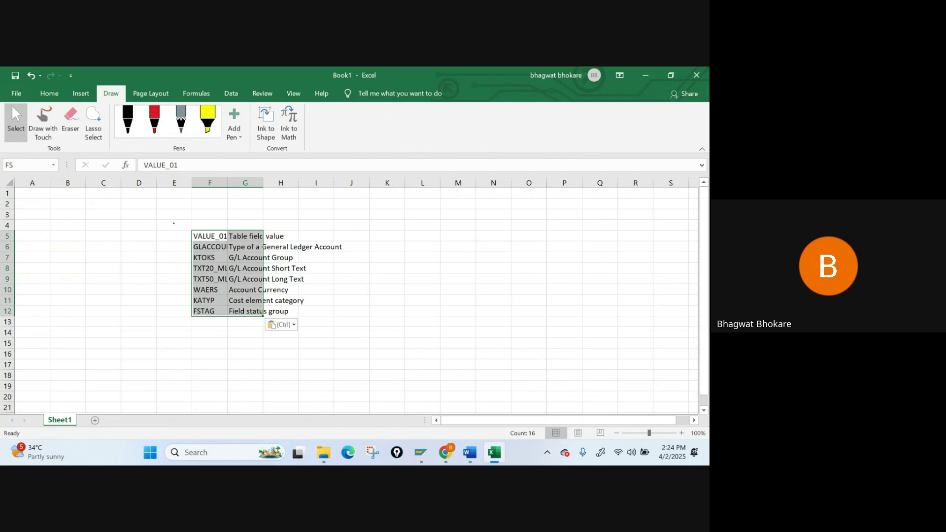
{"action": "key", "text": "ctrl+z"}
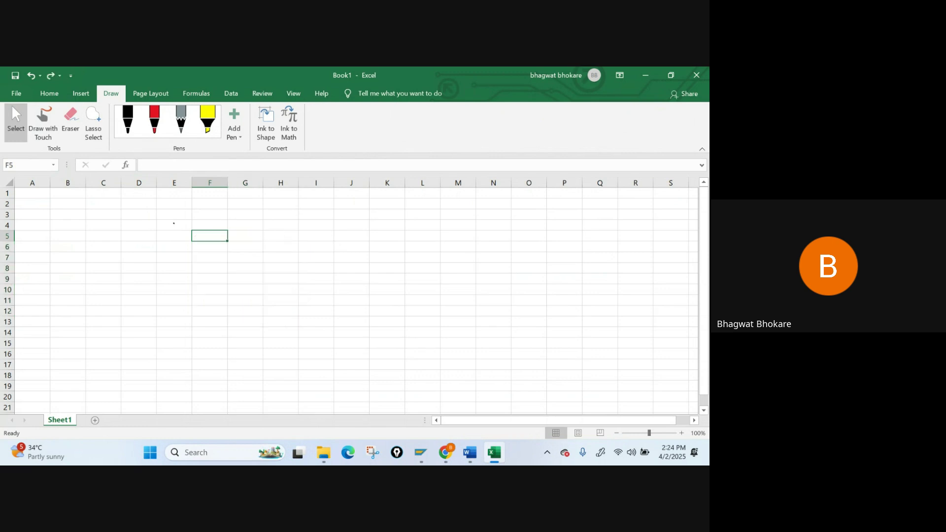
- Copy the names, descriptions, types and target lengths of VALUE_01 through FSTAG from the LSM Workbench overview and paste them at F5 in Excel
{"action": "left_click", "coordinate": [421, 453]}
{"action": "left_click", "coordinate": [409, 405]}
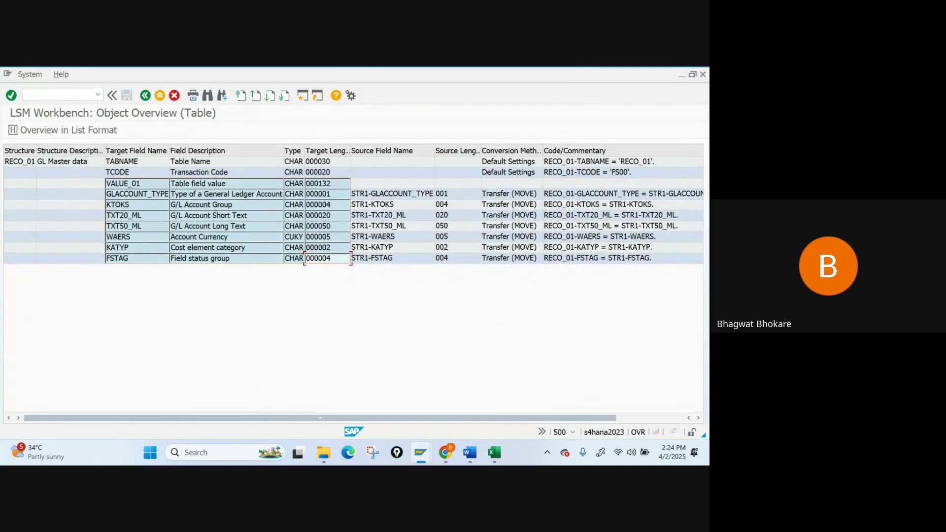
{"action": "key", "text": "alt+Tab"}
{"action": "type", "text": "VALUE_01\tTable field value\tCHAR\t000132 GLACCOUNT_TYPE\tType of a General Ledger Account\tCHAR\t000001 KTOKS\tG/L Account Group\tCHAR\t000004 TXT20_ML\tG/L Account Short Text\tCHAR\t000020 TXT50_ML\tG/L Account Long Text\tCHAR\t000050 WAERS\tAccount Currency\tCUKY\t000005 KATYP\tCost element category\tCHAR\t000002 FSTAG\tField status group\tCHAR\t000004"}
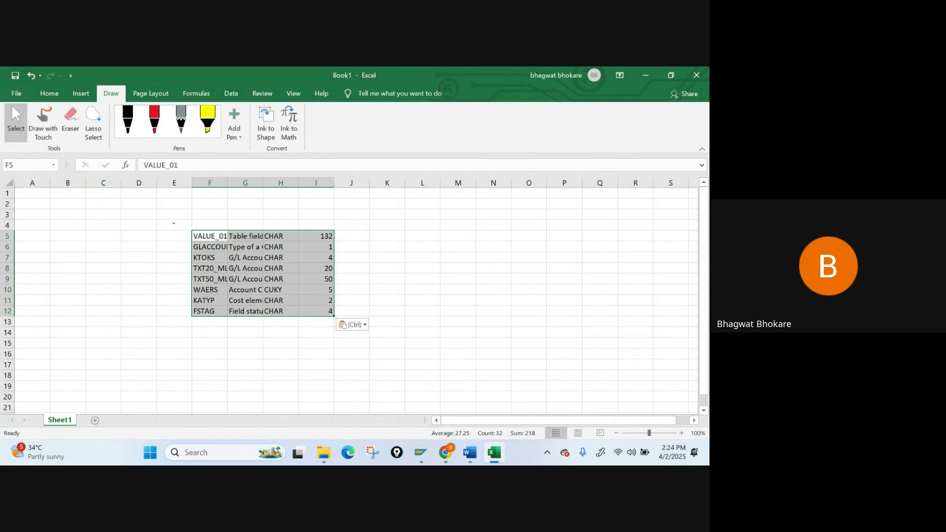
- Copy the field names and descriptions in F5:G12 to a second block starting at L5
{"action": "left_click", "coordinate": [245, 236]}
{"action": "left_click", "coordinate": [210, 236]}
{"action": "left_click_drag", "start_coordinate": [209, 236], "coordinate": [246, 311]}
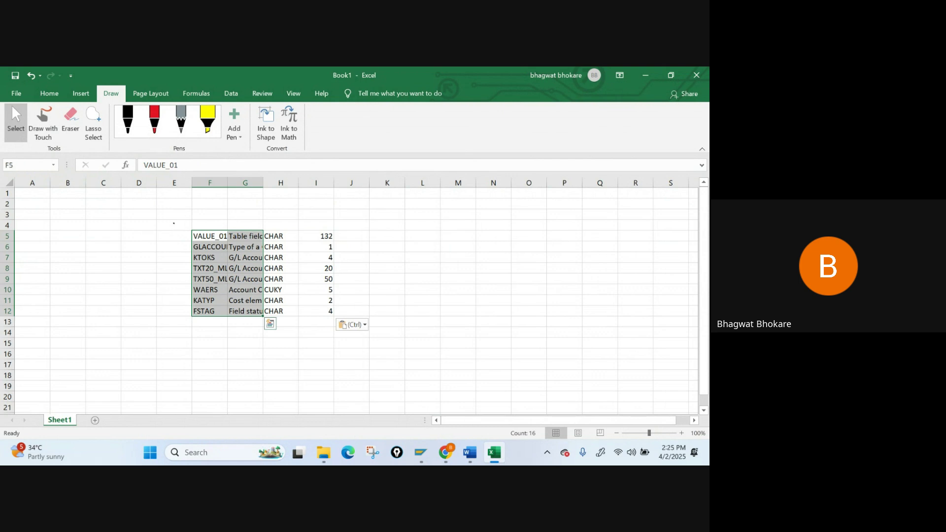
{"action": "key", "text": "ctrl+c"}
{"action": "key", "text": "Right"}
{"action": "key", "text": "Right"}
{"action": "key", "text": "Right"}
{"action": "key", "text": "Right"}
{"action": "key", "text": "Right"}
{"action": "key", "text": "Right"}
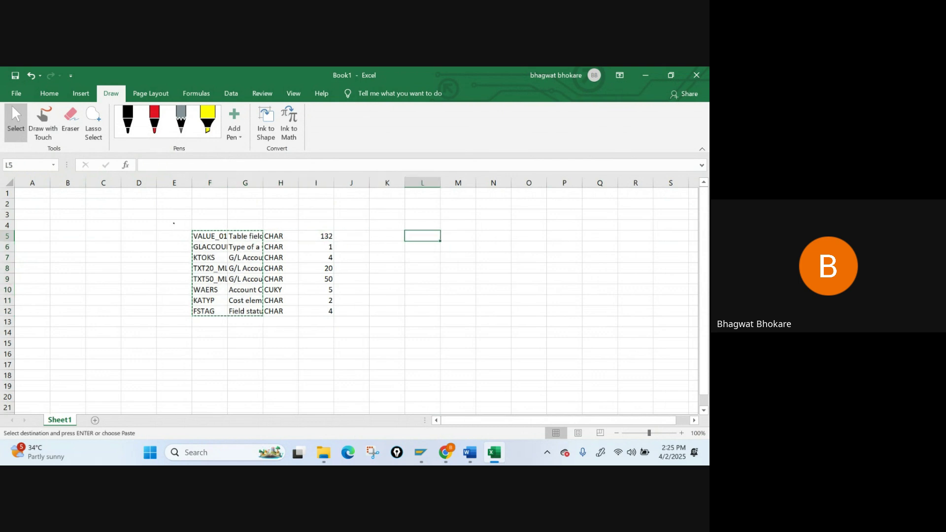
{"action": "key", "text": "ctrl+v"}
{"action": "key", "text": "Down"}
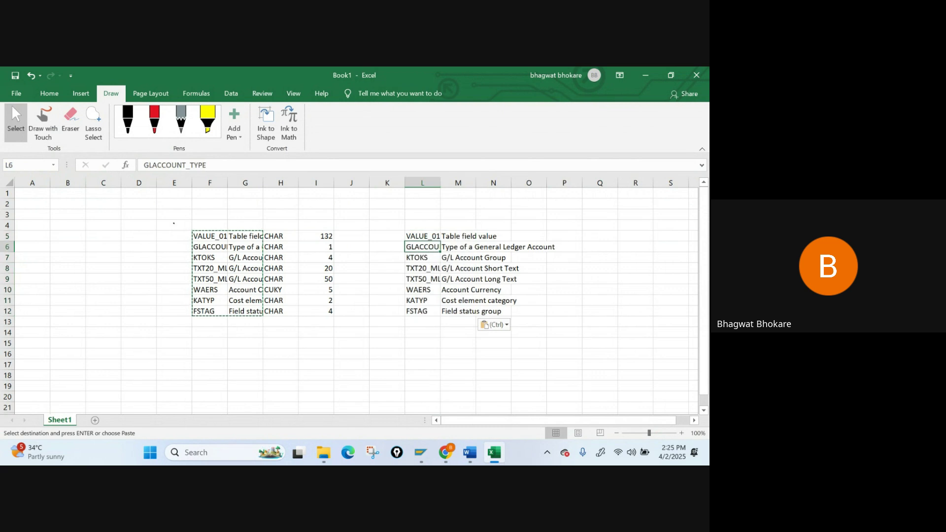
{"action": "key", "text": "Escape"}
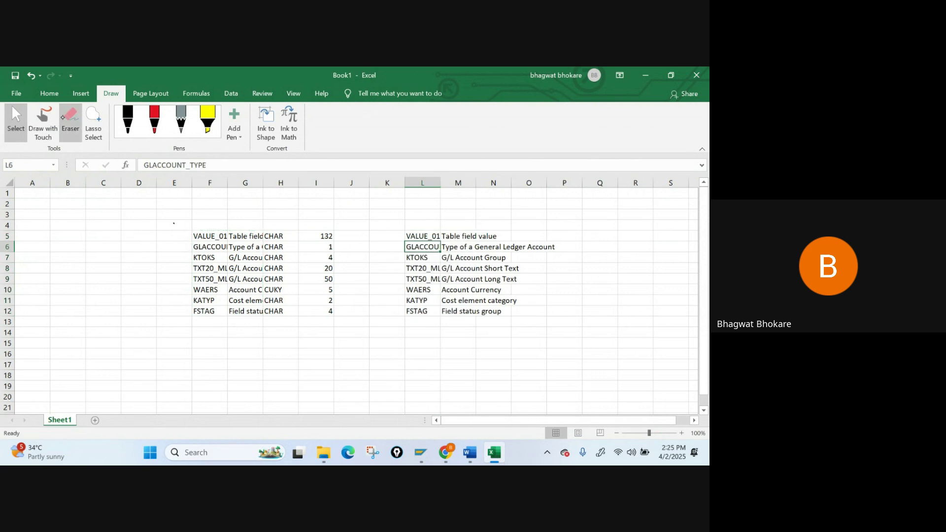
- Erase the stray ink dot in cell E4 and delete column G with the field descriptions
{"action": "left_click", "coordinate": [71, 123]}
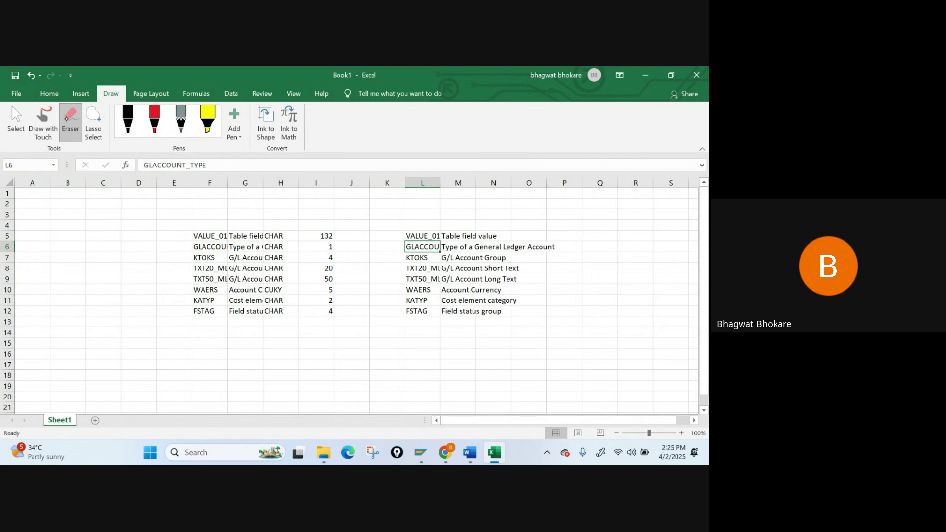
{"action": "left_click", "coordinate": [245, 183]}
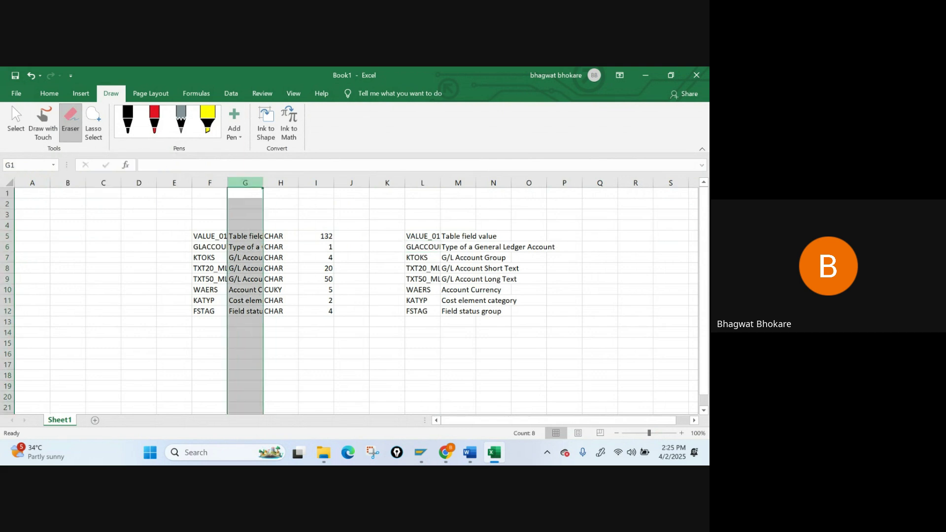
{"action": "right_click", "coordinate": [243, 186]}
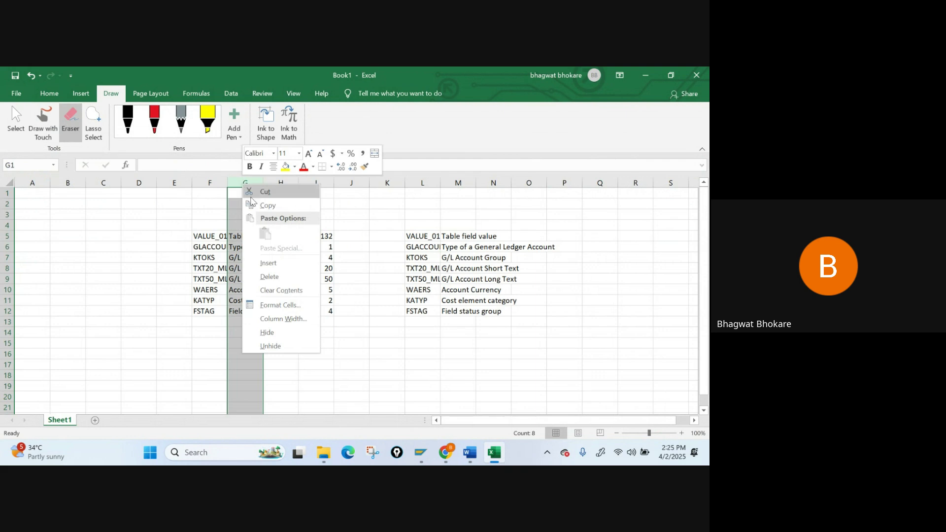
{"action": "left_click", "coordinate": [273, 277]}
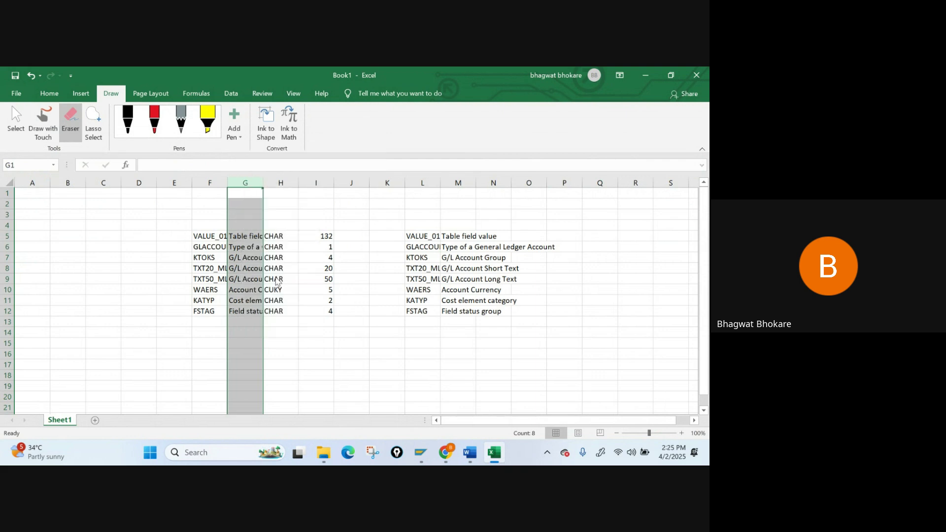
- Replace the data type of every field from VALUE_01 to FSTAG in G5:G12 with C
{"action": "left_click", "coordinate": [209, 246]}
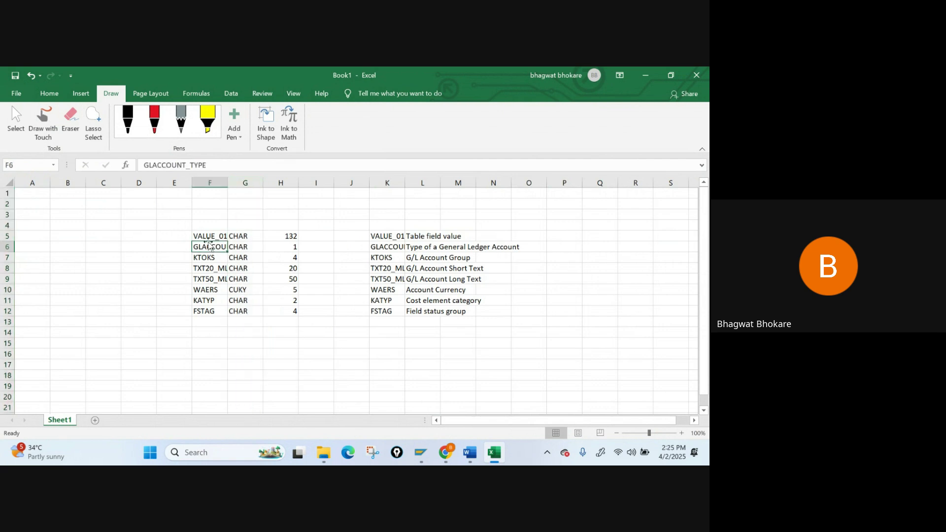
{"action": "key", "text": "Up"}
{"action": "key", "text": "Right"}
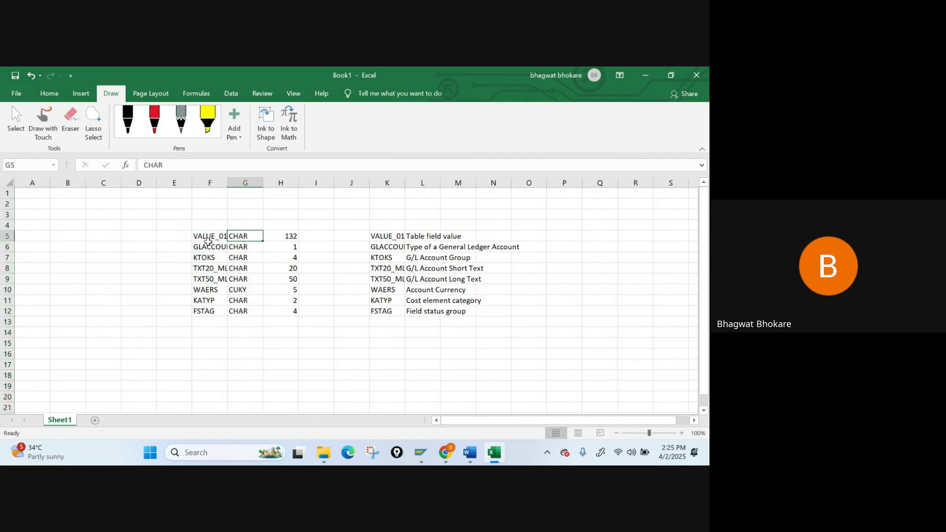
{"action": "key", "text": "BackSpace"}
{"action": "type", "text": "c"}
{"action": "key", "text": "Return"}
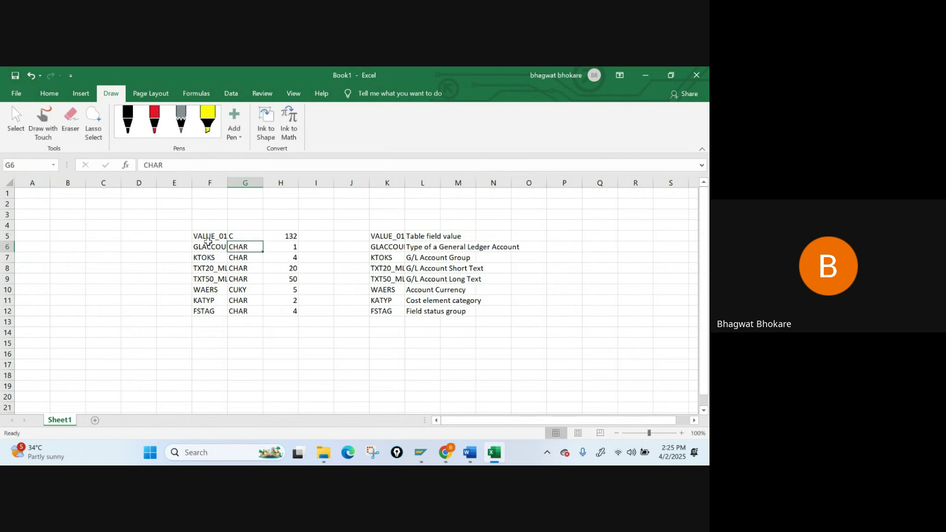
{"action": "key", "text": "BackSpace"}
{"action": "type", "text": "c"}
{"action": "key", "text": "Return"}
{"action": "key", "text": "BackSpace"}
{"action": "key", "text": "Return"}
{"action": "key", "text": "Up"}
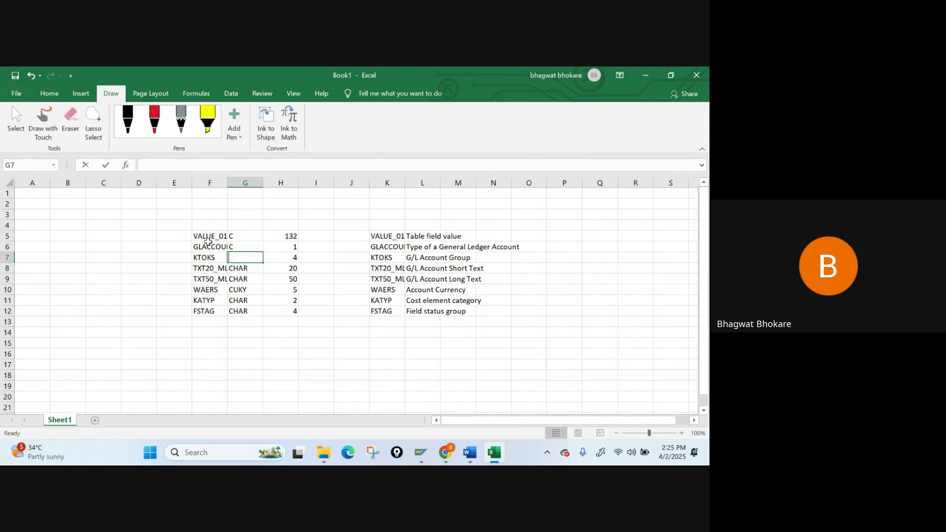
{"action": "type", "text": "c"}
{"action": "key", "text": "Return"}
{"action": "key", "text": "BackSpace"}
{"action": "type", "text": "c"}
{"action": "key", "text": "Return"}
{"action": "key", "text": "BackSpace"}
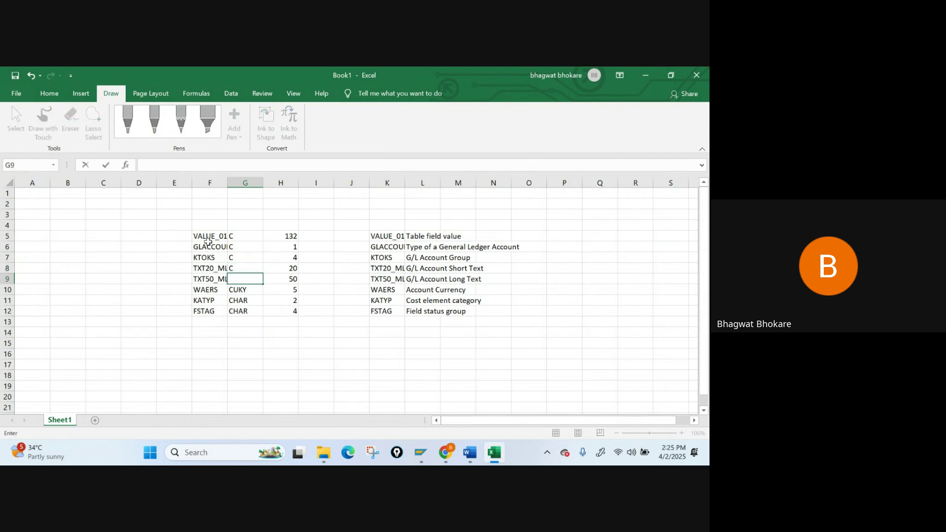
{"action": "type", "text": "c"}
{"action": "key", "text": "Return"}
{"action": "key", "text": "BackSpace"}
{"action": "type", "text": "c"}
{"action": "key", "text": "Return"}
{"action": "key", "text": "BackSpace"}
{"action": "type", "text": "c"}
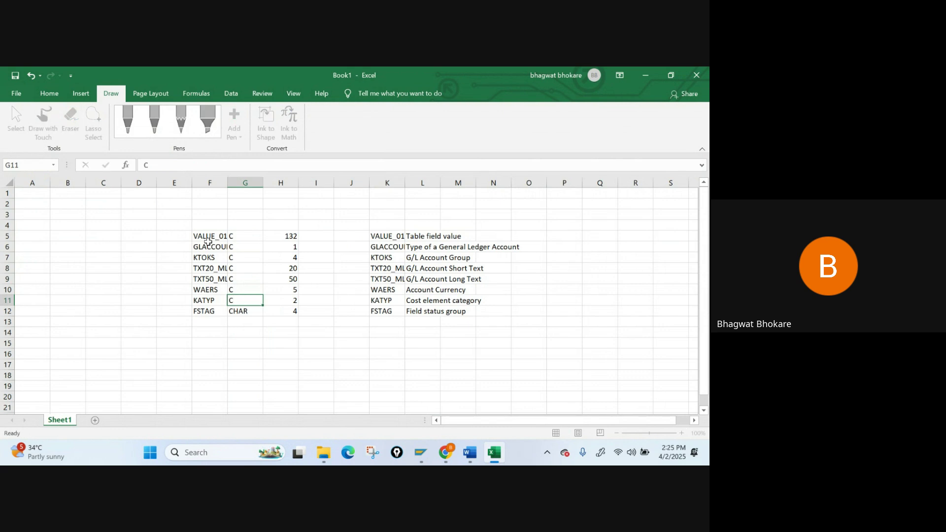
{"action": "key", "text": "Return"}
{"action": "key", "text": "BackSpace"}
{"action": "type", "text": "c"}
{"action": "key", "text": "Up"}
- Select the block of field names, types and lengths in F5:H12
{"action": "key", "text": "Up"}
{"action": "key", "text": "Up"}
{"action": "key", "text": "Up"}
{"action": "key", "text": "Up"}
{"action": "key", "text": "Up"}
{"action": "key", "text": "Up"}
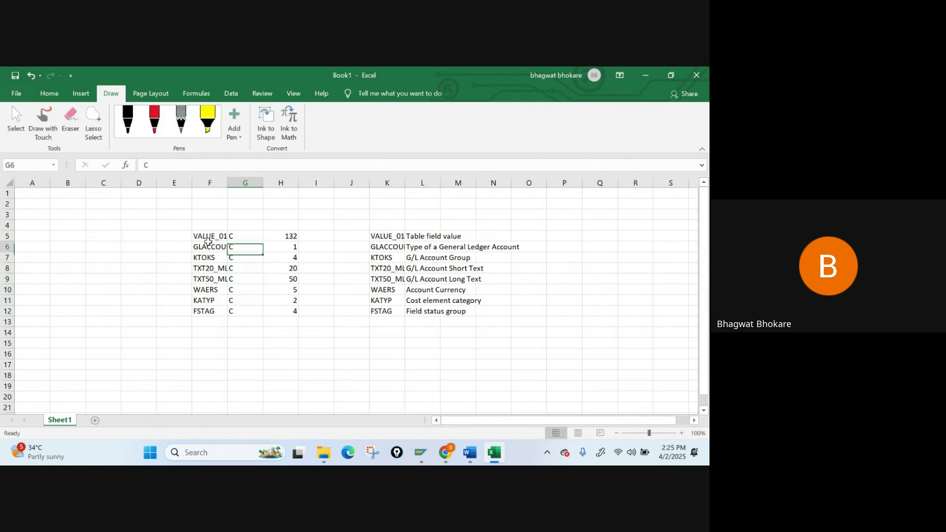
{"action": "key", "text": "Left"}
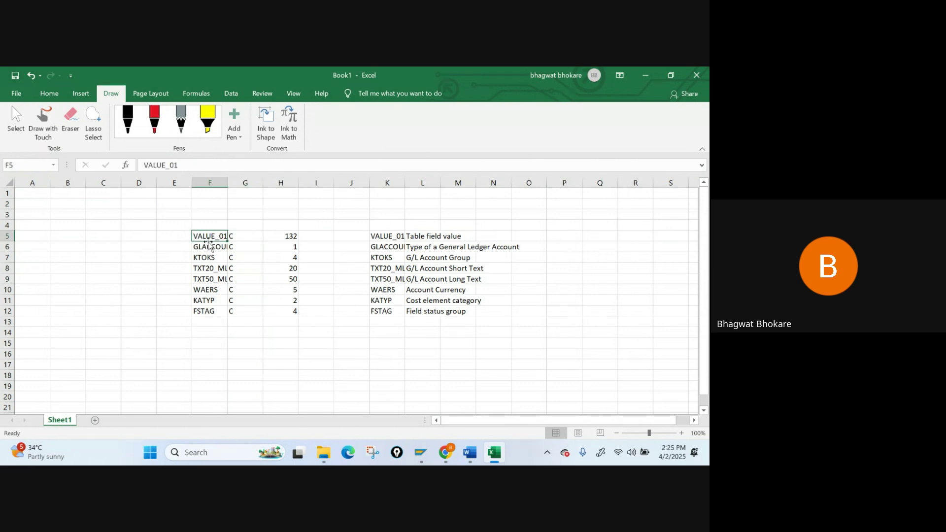
{"action": "key", "text": "shift+Right"}
{"action": "key", "text": "shift+Right"}
{"action": "key", "text": "shift+Down"}
{"action": "key", "text": "shift+Down"}
{"action": "key", "text": "shift+Down"}
{"action": "key", "text": "shift+Down"}
{"action": "key", "text": "shift+Down"}
{"action": "key", "text": "shift+Down"}
{"action": "key", "text": "shift+Down"}
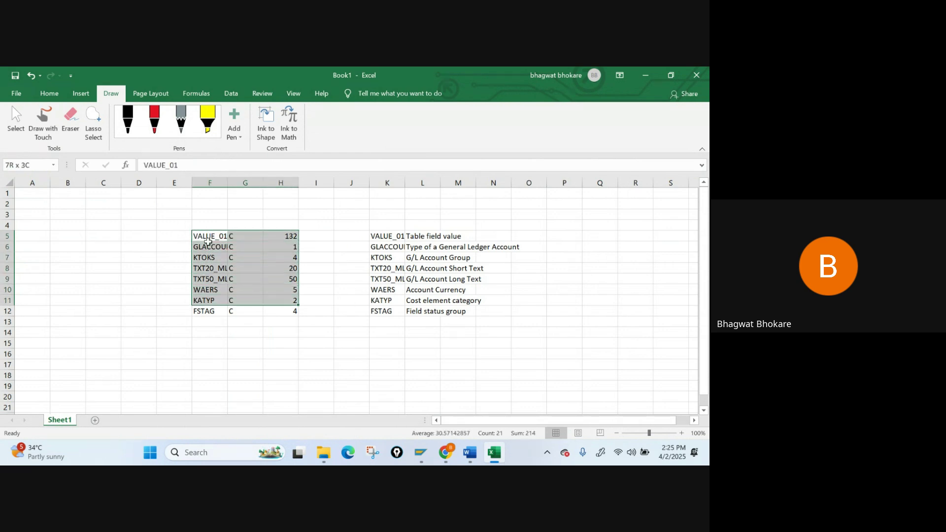
- Leave the SAP object overview, copy the VALUE_01 row F5:H5 from the Excel sheet, and return to SAP
{"action": "key", "text": "ctrl+c"}
{"action": "key", "text": "alt+Tab"}
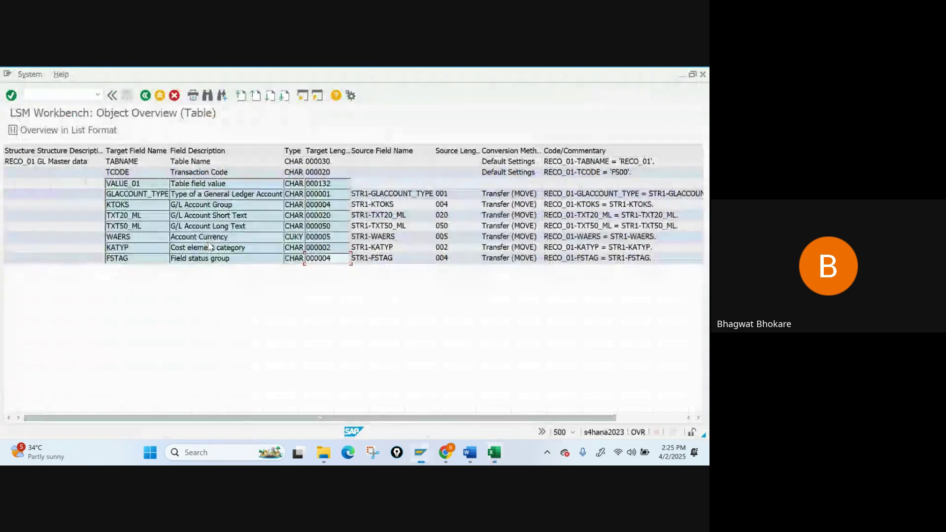
{"action": "left_click", "coordinate": [145, 98]}
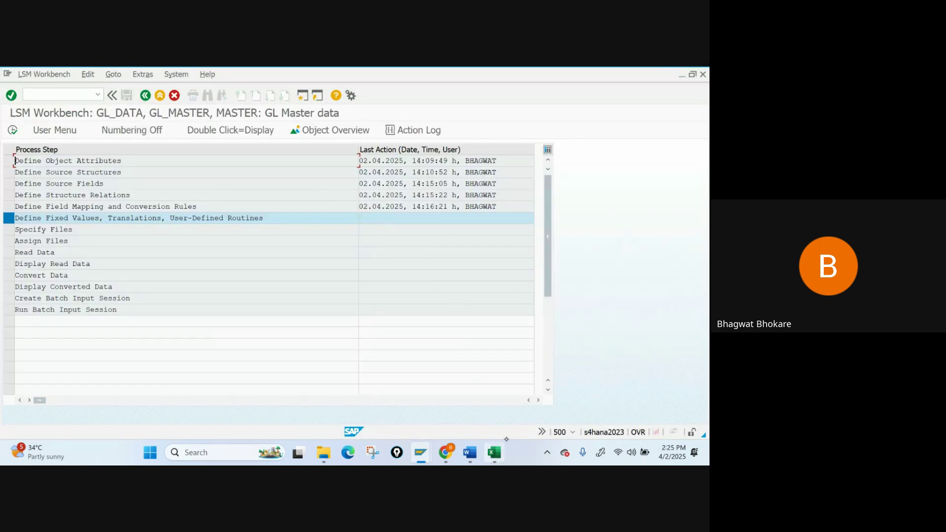
{"action": "left_click", "coordinate": [494, 453]}
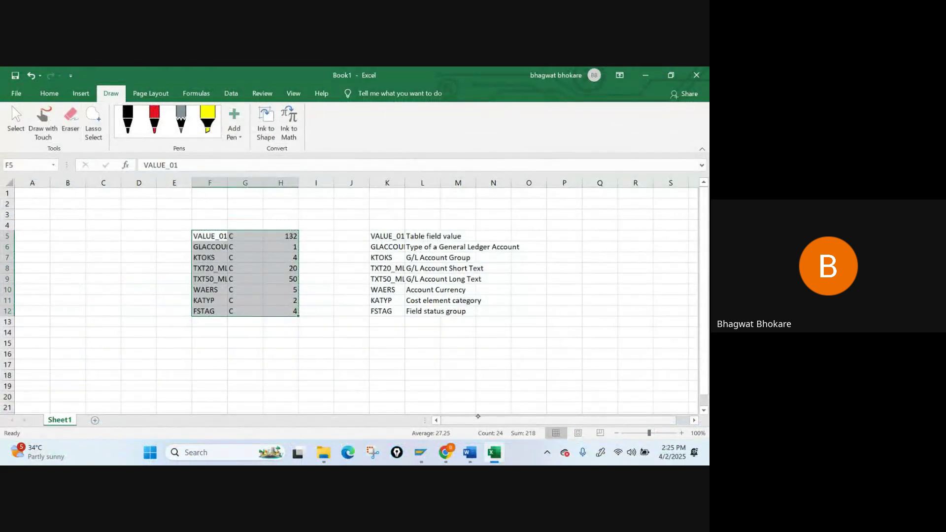
{"action": "left_click_drag", "start_coordinate": [210, 236], "coordinate": [281, 236]}
{"action": "key", "text": "ctrl+c"}
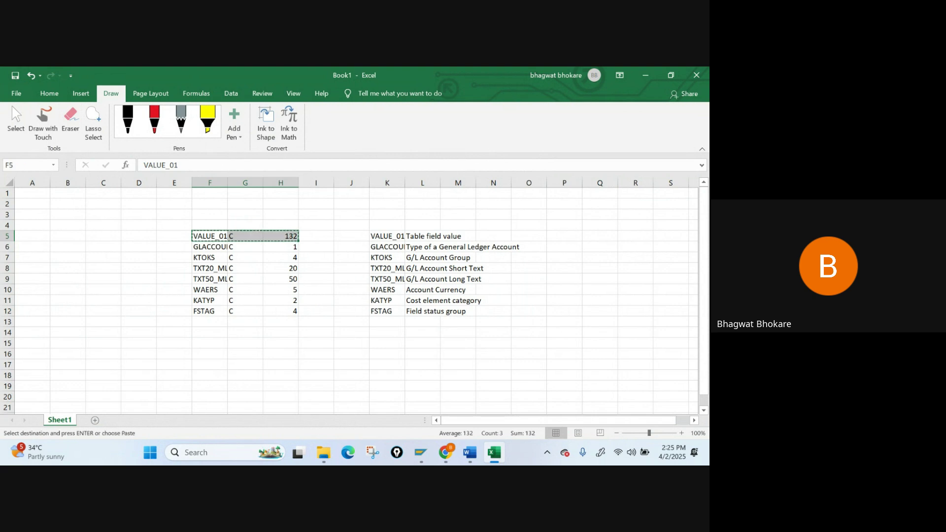
{"action": "key", "text": "alt+Tab"}
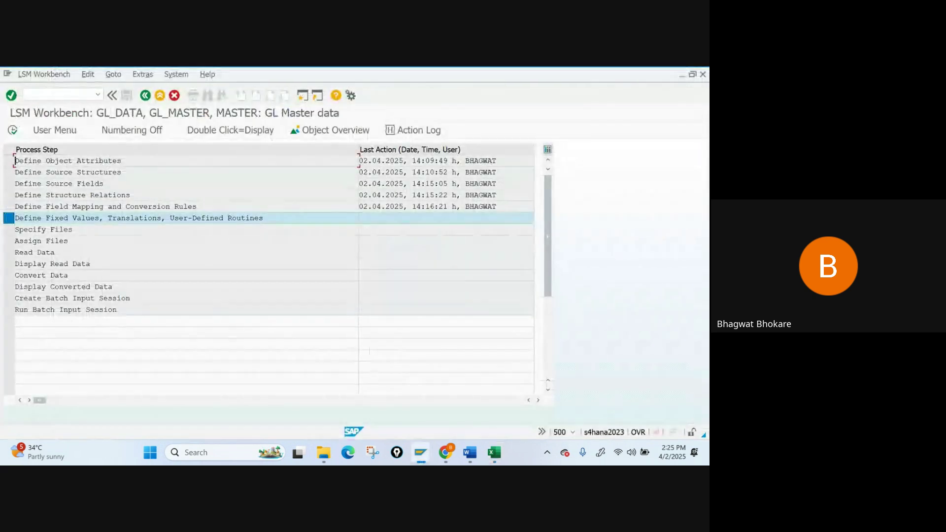
- Open the source fields of structure STR1 as an editable table and insert a blank row above GLACCOUNT_TYPE
{"action": "double_click", "coordinate": [62, 185]}
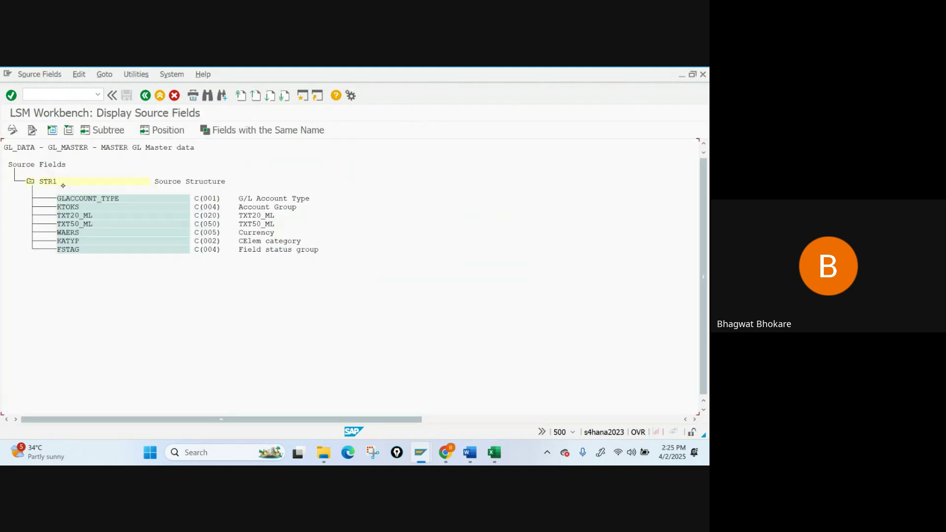
{"action": "left_click", "coordinate": [13, 130]}
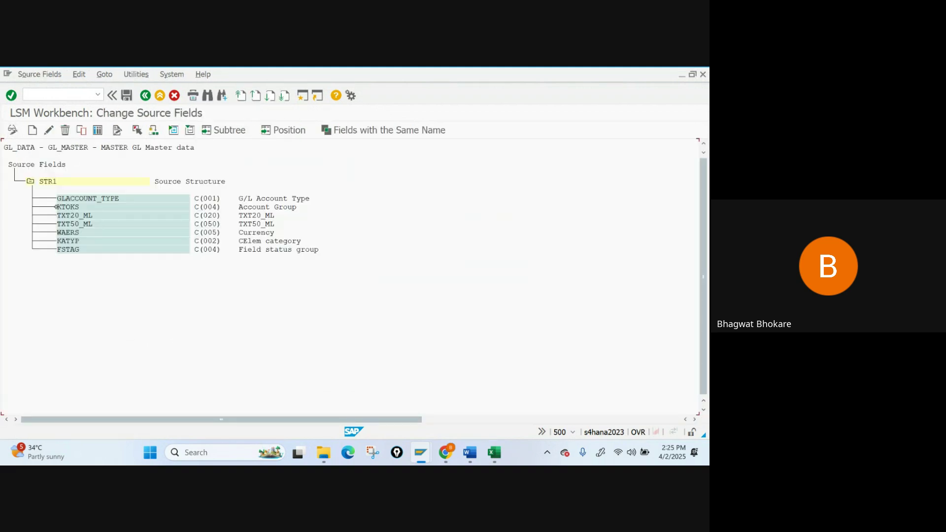
{"action": "left_click", "coordinate": [98, 130]}
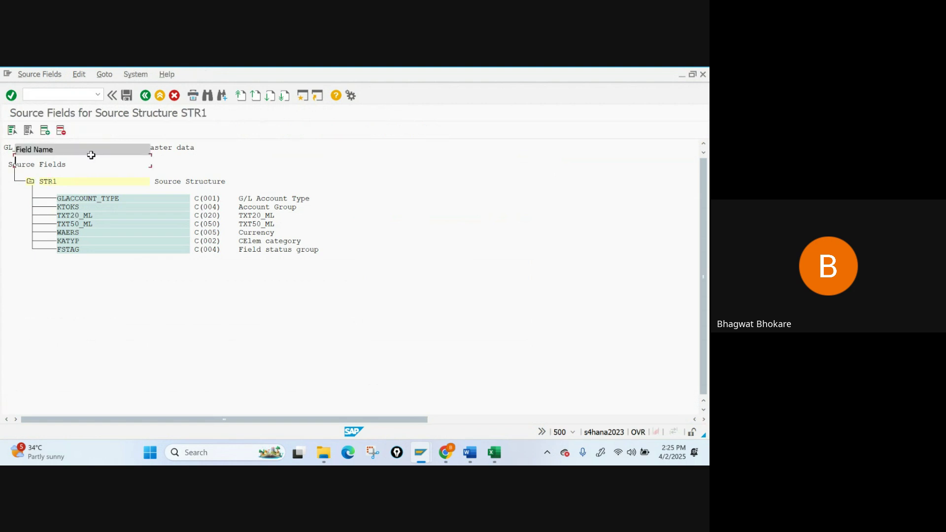
{"action": "left_click", "coordinate": [44, 130]}
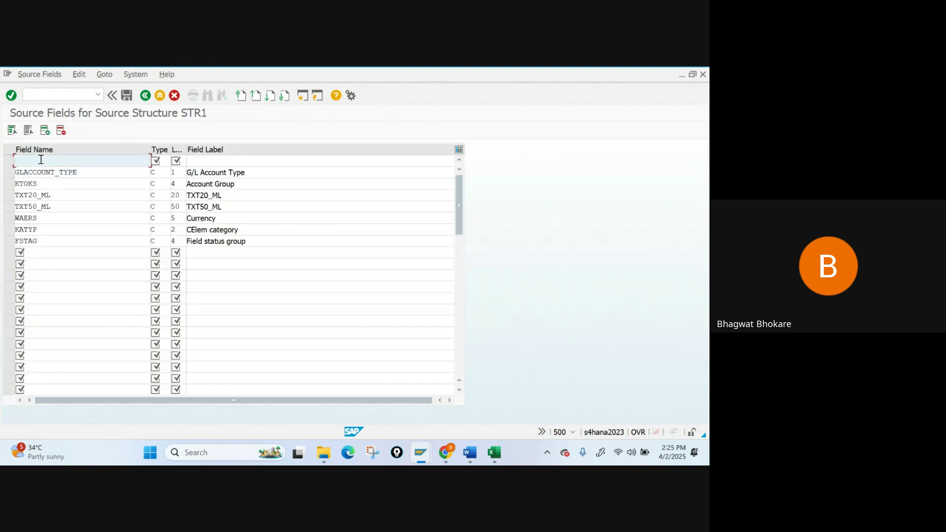
- Fill the blank source field row with VALUE_01, type C, length 132, and save the source fields
{"action": "key", "text": "Return"}
{"action": "key", "text": "F3"}
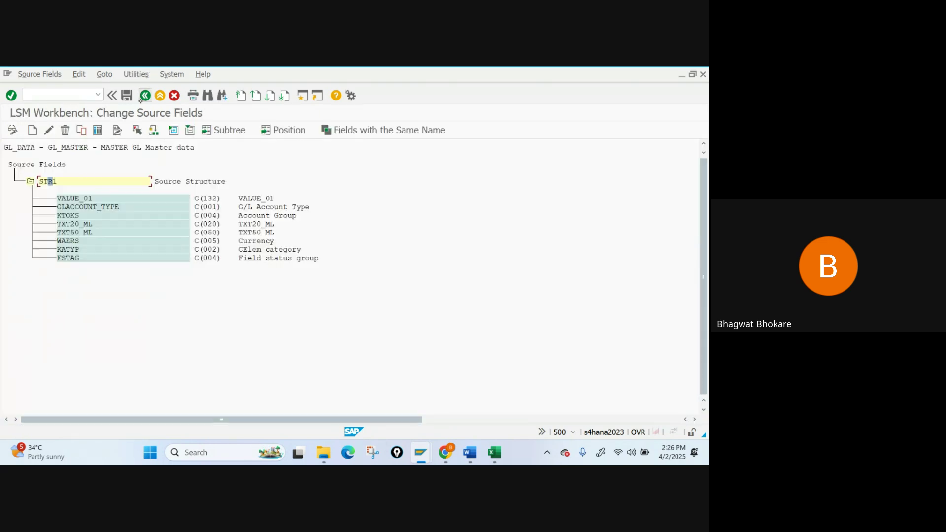
{"action": "left_click", "coordinate": [127, 95]}
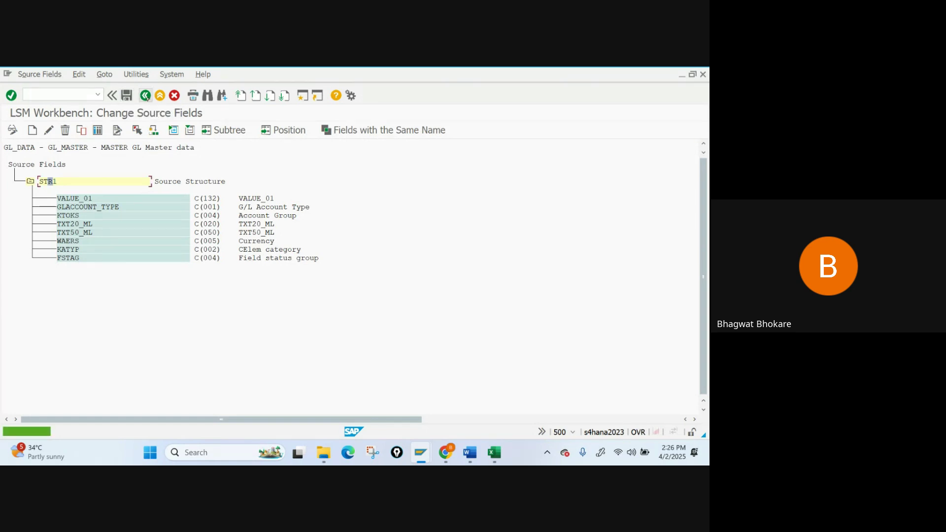
{"action": "left_click", "coordinate": [145, 95]}
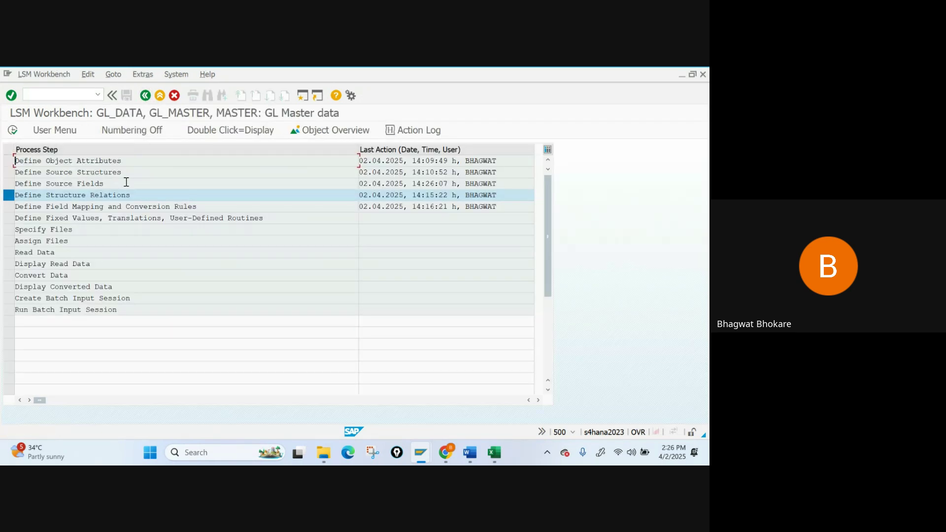
- Open the structure relations in change mode, save the RECO_01 to STR1 relationship, and return to the process steps
{"action": "double_click", "coordinate": [78, 196]}
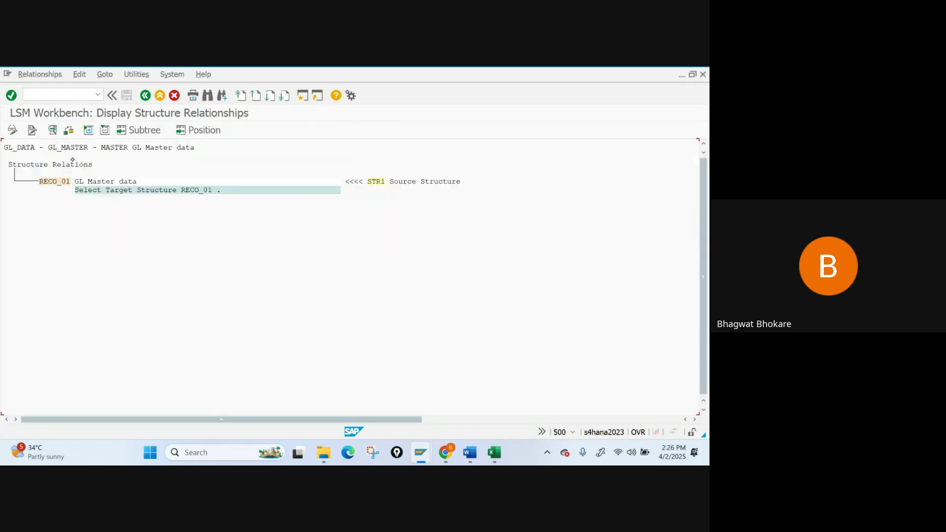
{"action": "left_click", "coordinate": [12, 130]}
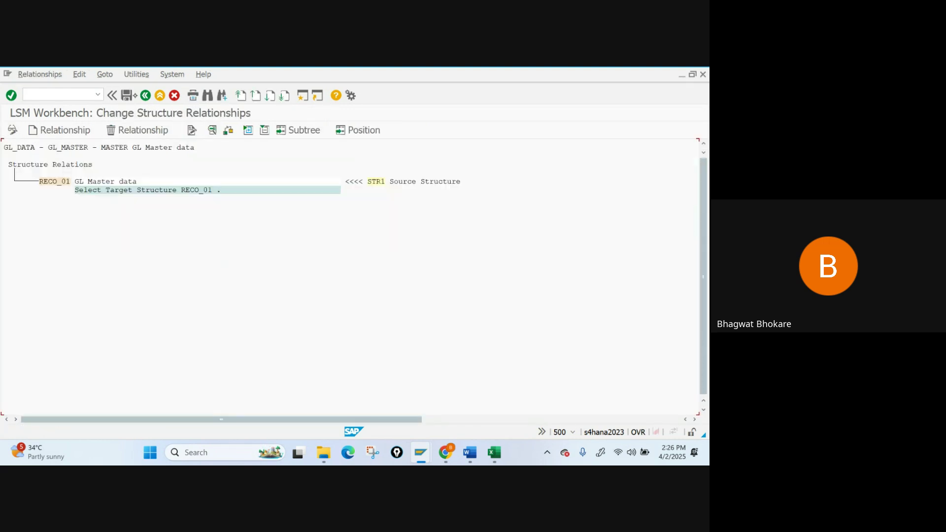
{"action": "left_click", "coordinate": [127, 95]}
{"action": "left_click", "coordinate": [146, 95]}
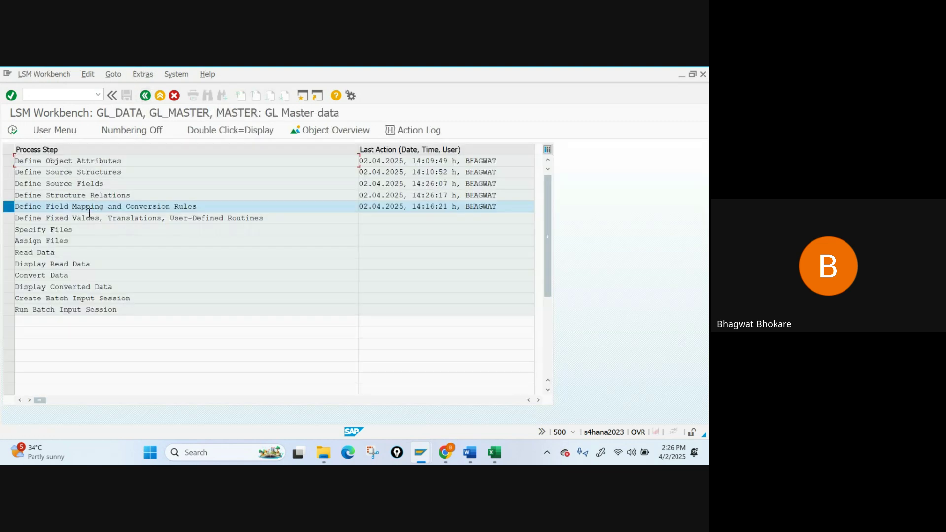
- Open the field mapping and conversion rules of the GL master object in change mode
{"action": "double_click", "coordinate": [72, 207]}
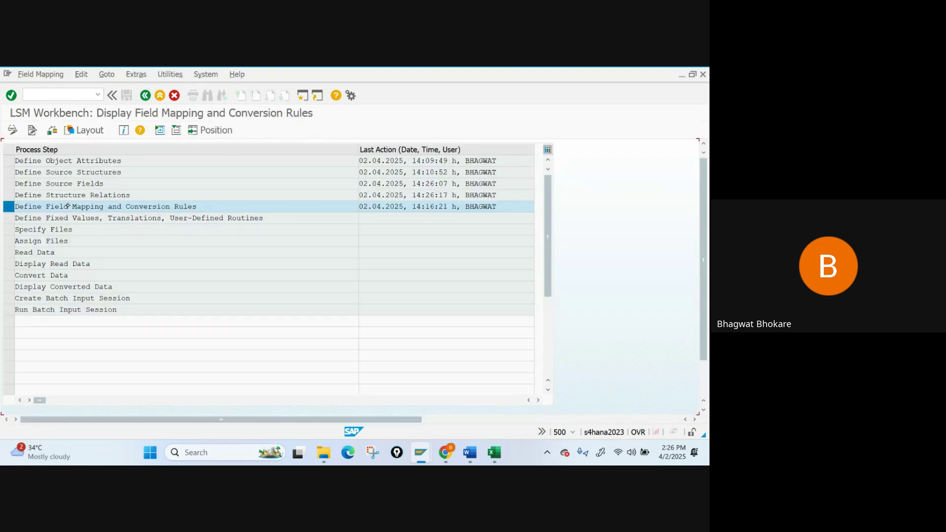
{"action": "left_click", "coordinate": [136, 74]}
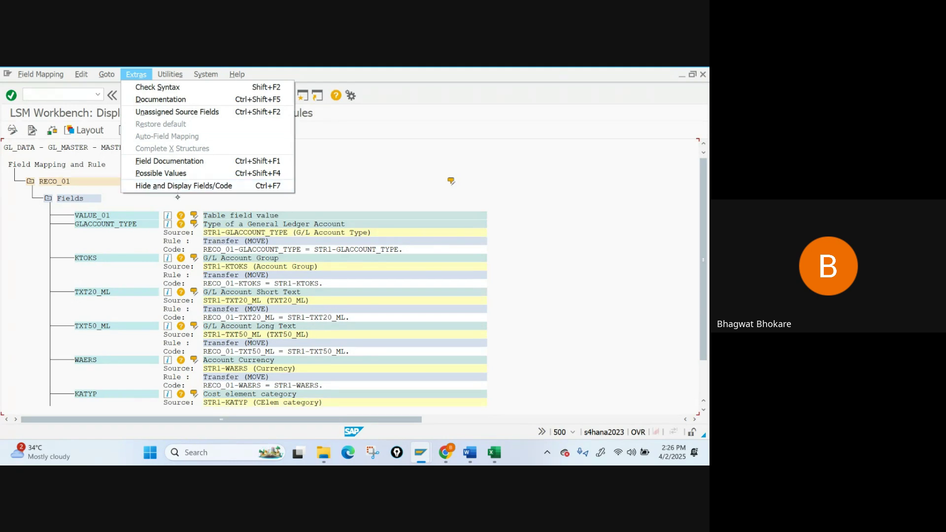
{"action": "left_click", "coordinate": [335, 143]}
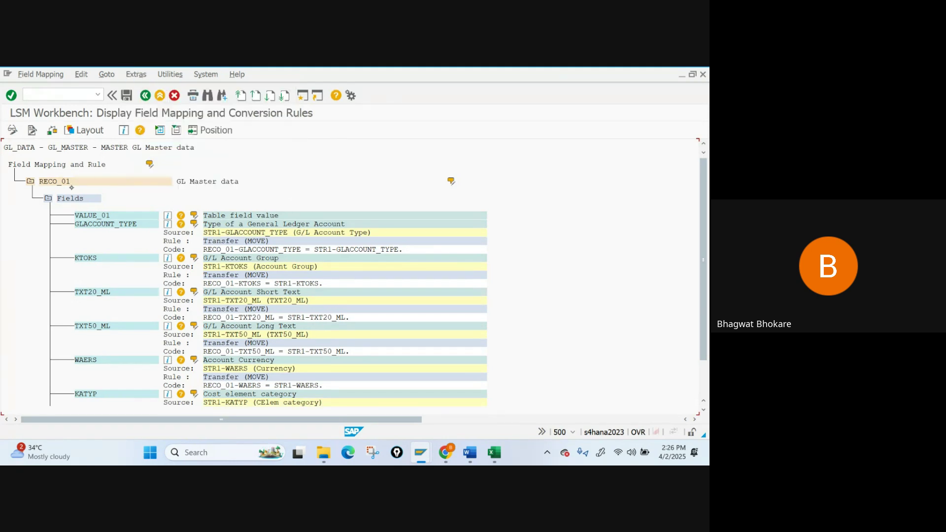
{"action": "left_click", "coordinate": [12, 130]}
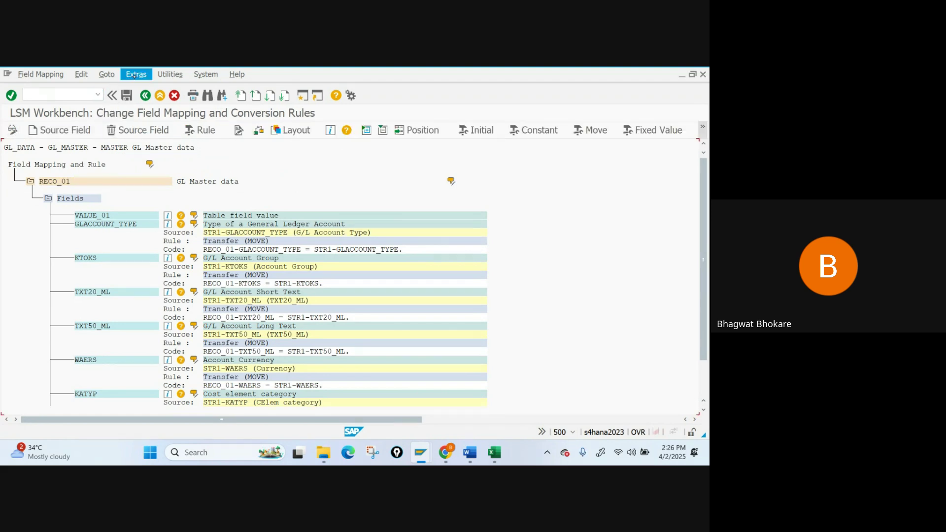
- Run auto field mapping with its default settings, accept STR1-VALUE_01 as source for VALUE_01, and save the mapping
{"action": "left_click", "coordinate": [136, 74]}
{"action": "left_click", "coordinate": [167, 136]}
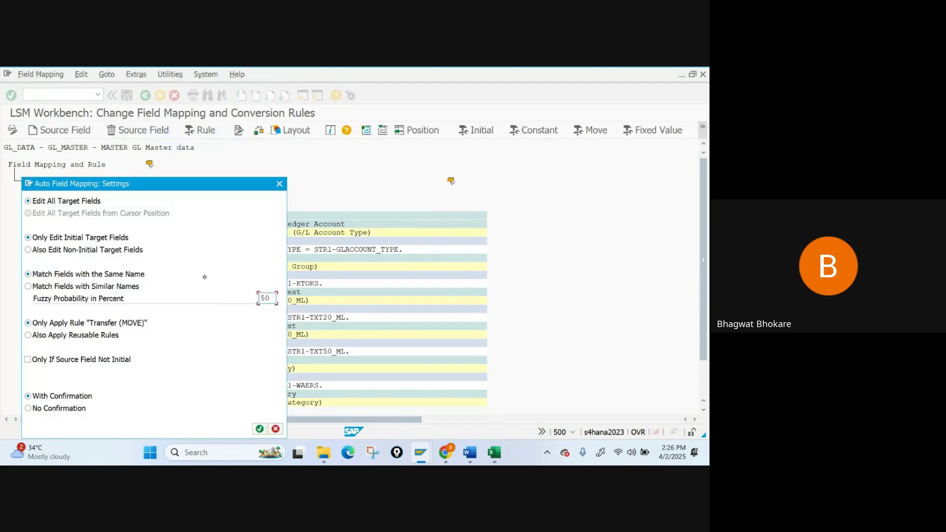
{"action": "left_click", "coordinate": [262, 428]}
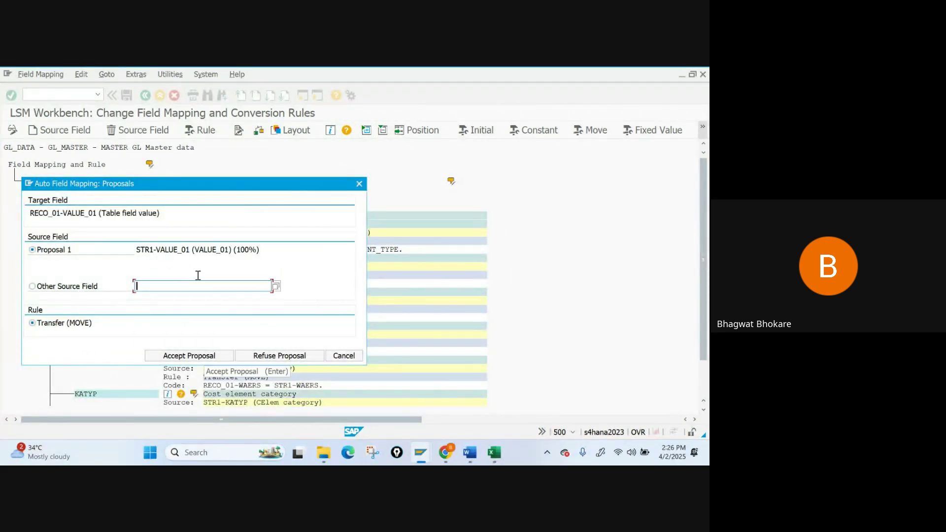
{"action": "left_click", "coordinate": [205, 355]}
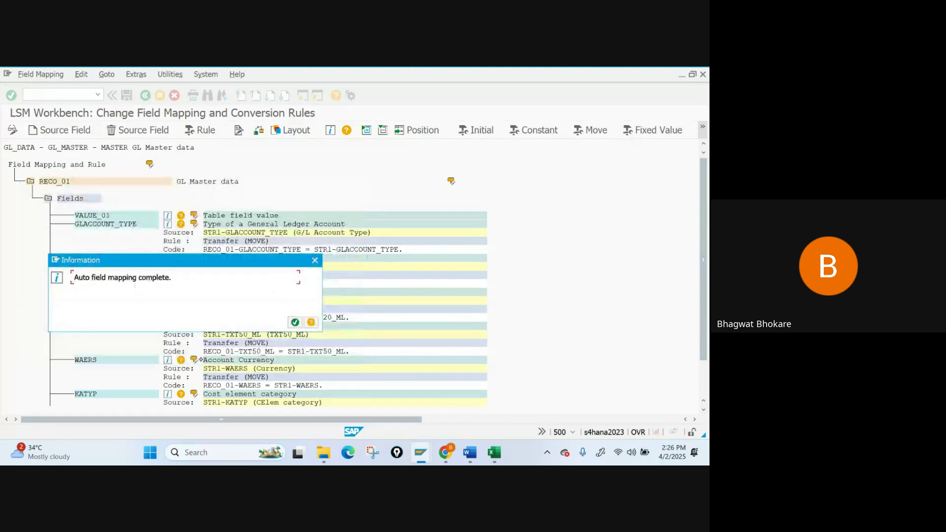
{"action": "left_click", "coordinate": [294, 322]}
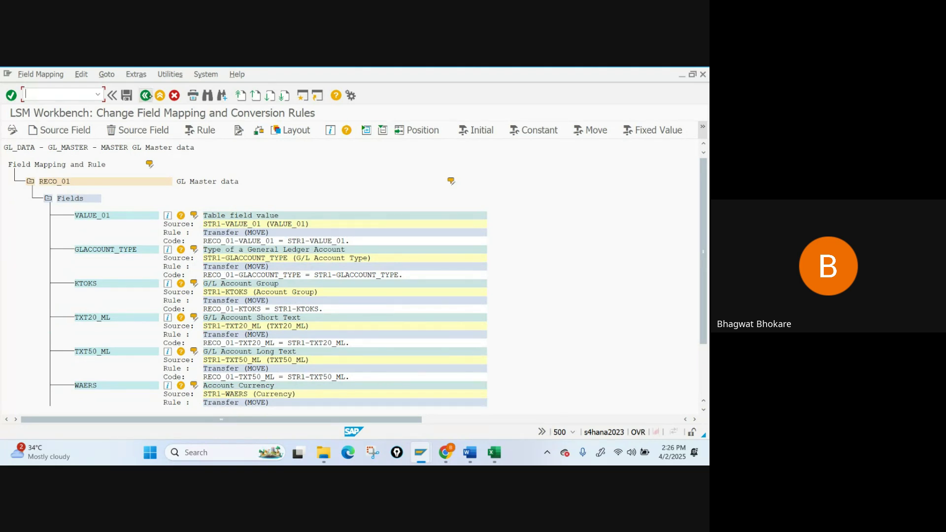
{"action": "left_click", "coordinate": [146, 96]}
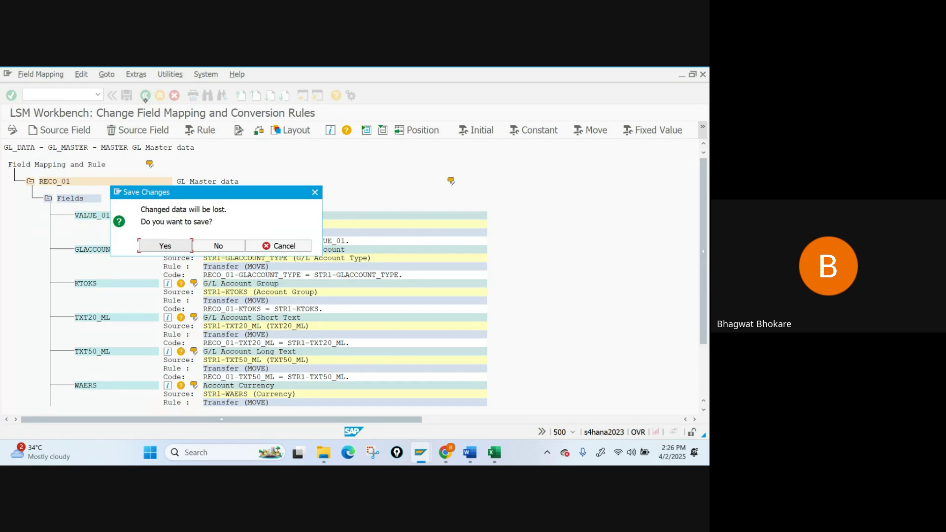
{"action": "left_click", "coordinate": [167, 245]}
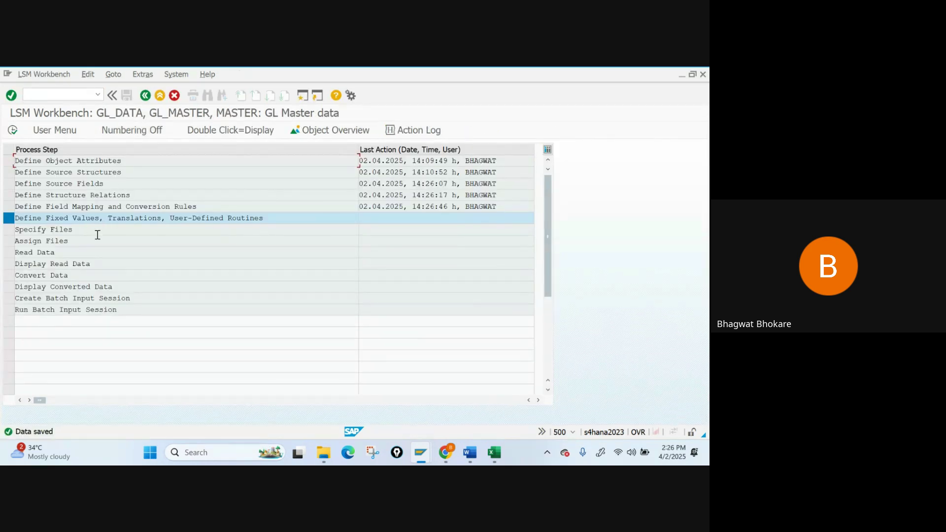
- Copy the field names and descriptions in K5:L12 of the Excel sheet
{"action": "left_click", "coordinate": [63, 230]}
{"action": "left_click", "coordinate": [494, 452]}
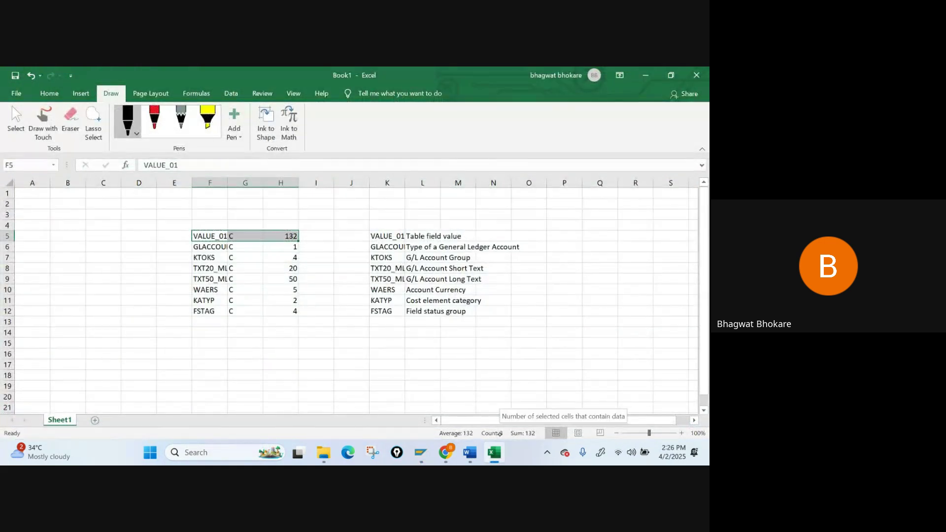
{"action": "key", "text": "Right"}
{"action": "key", "text": "Right"}
{"action": "key", "text": "Right"}
{"action": "key", "text": "Right"}
{"action": "key", "text": "Right"}
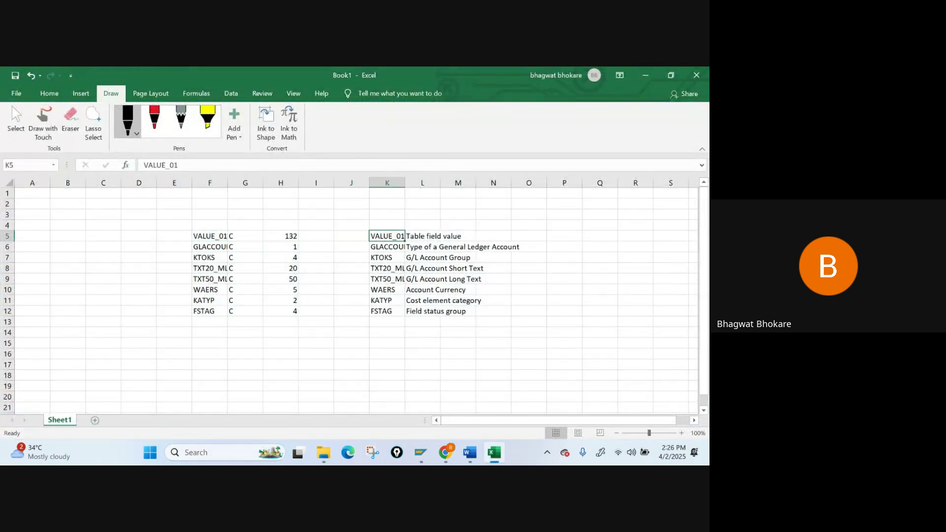
{"action": "key", "text": "shift+Right"}
{"action": "key", "text": "shift+Down"}
{"action": "key", "text": "shift+Down"}
{"action": "key", "text": "shift+Down"}
{"action": "key", "text": "shift+Down"}
{"action": "key", "text": "shift+Down"}
{"action": "key", "text": "shift+Down"}
{"action": "key", "text": "shift+Down"}
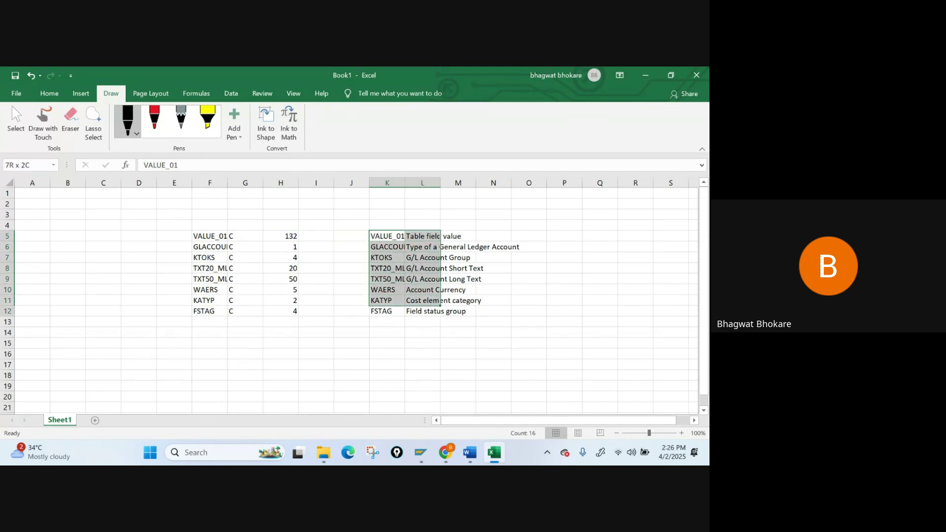
{"action": "key", "text": "ctrl+c"}
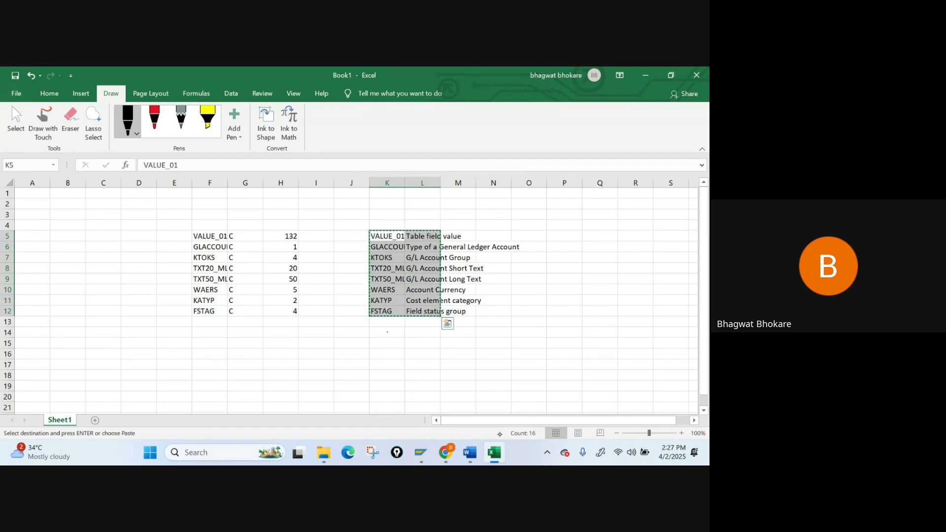
- Switch from the drawing pen back to the Select tool for picking cells
{"action": "left_click", "coordinate": [15, 121]}
{"action": "left_click", "coordinate": [386, 344]}
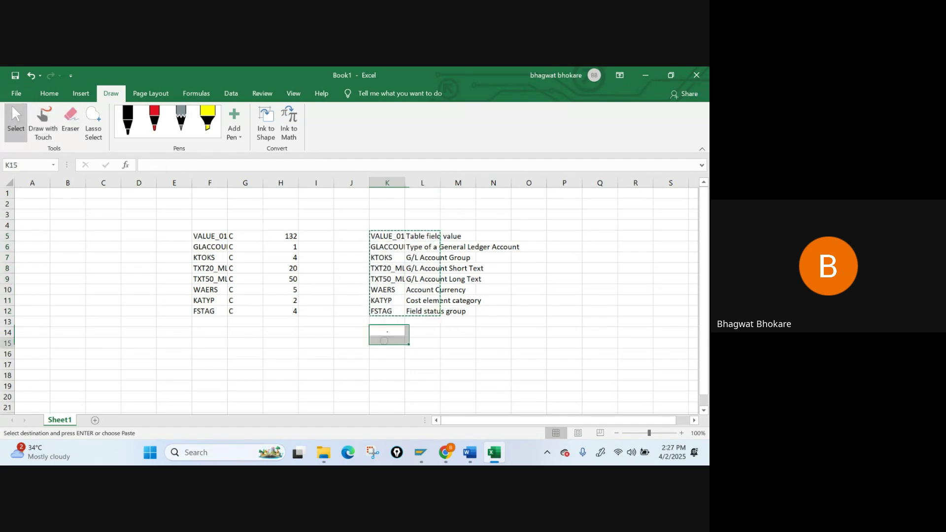
{"action": "left_click", "coordinate": [382, 325]}
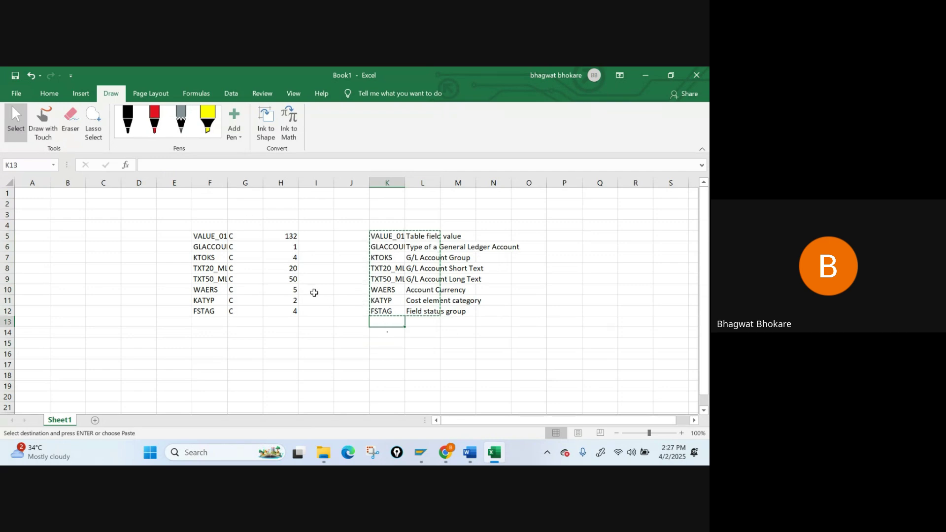
- Try to paste the copied block K5:L12 transposed at cell I5
{"action": "left_click", "coordinate": [321, 236]}
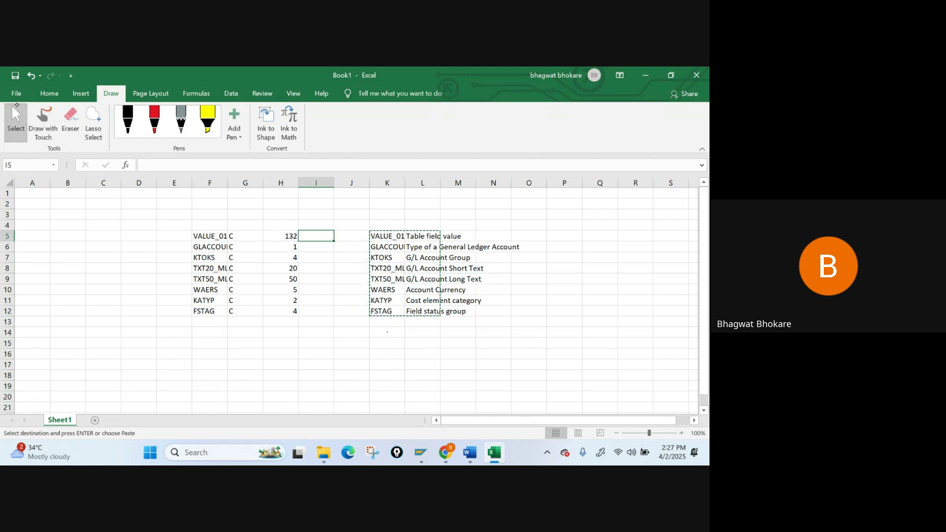
{"action": "left_click", "coordinate": [17, 93]}
{"action": "left_click", "coordinate": [15, 99]}
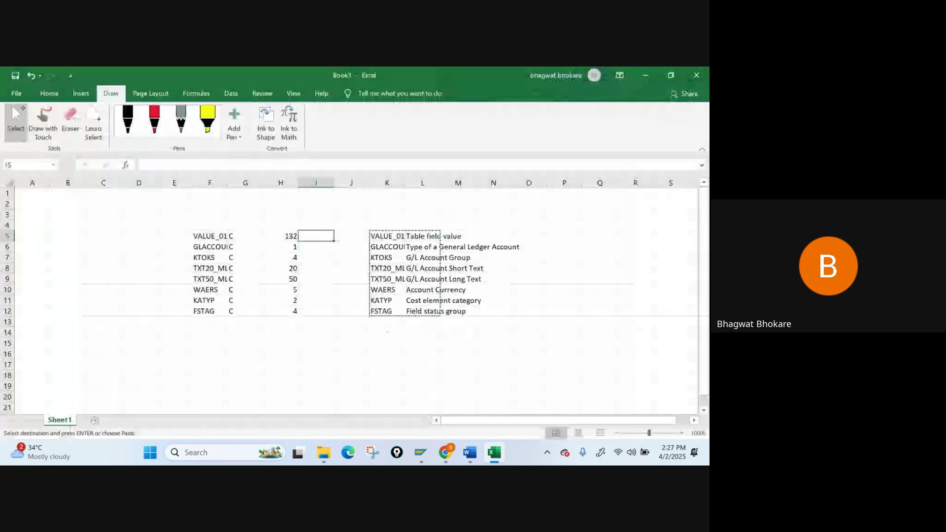
{"action": "left_click", "coordinate": [49, 93]}
{"action": "left_click", "coordinate": [18, 138]}
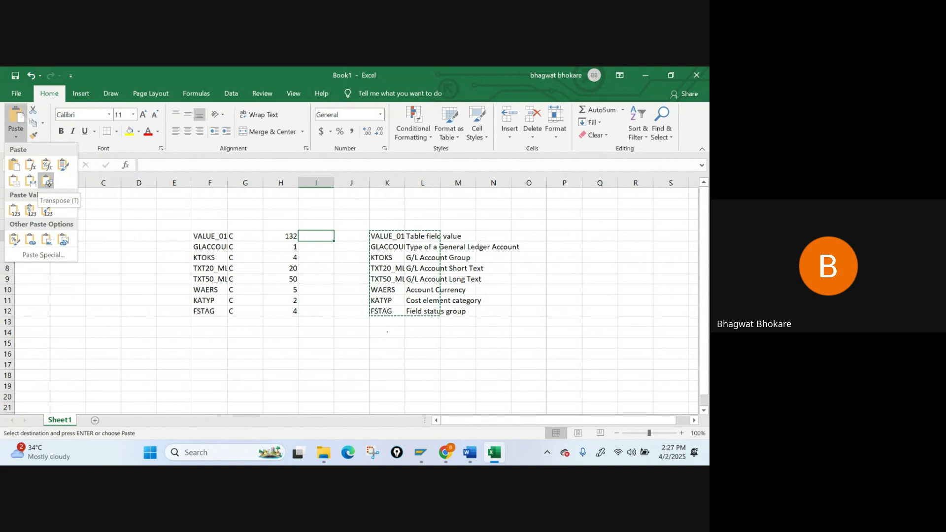
{"action": "left_click", "coordinate": [47, 181]}
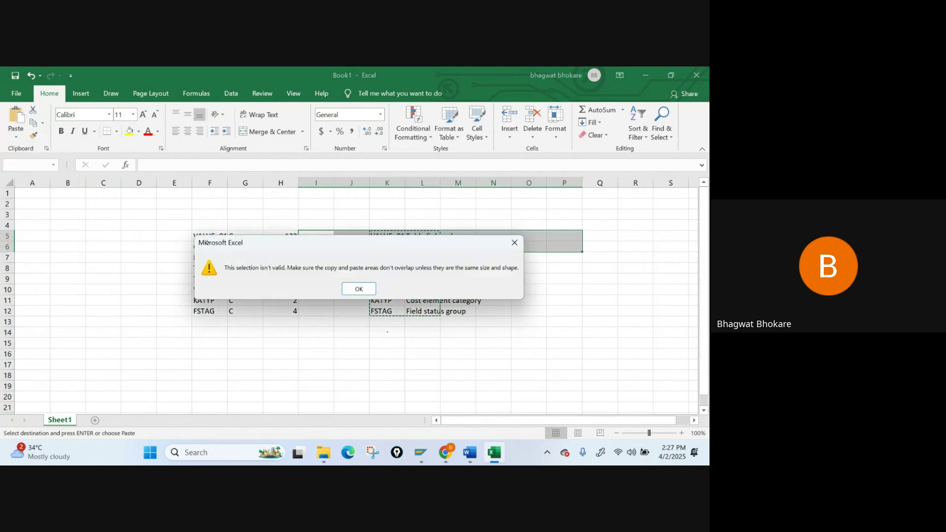
{"action": "left_click", "coordinate": [360, 290]}
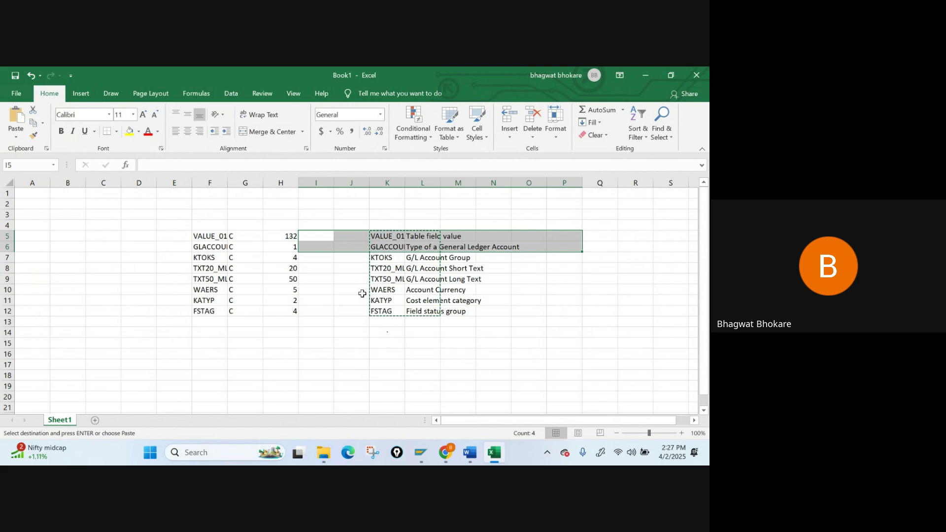
{"action": "key", "text": "Escape"}
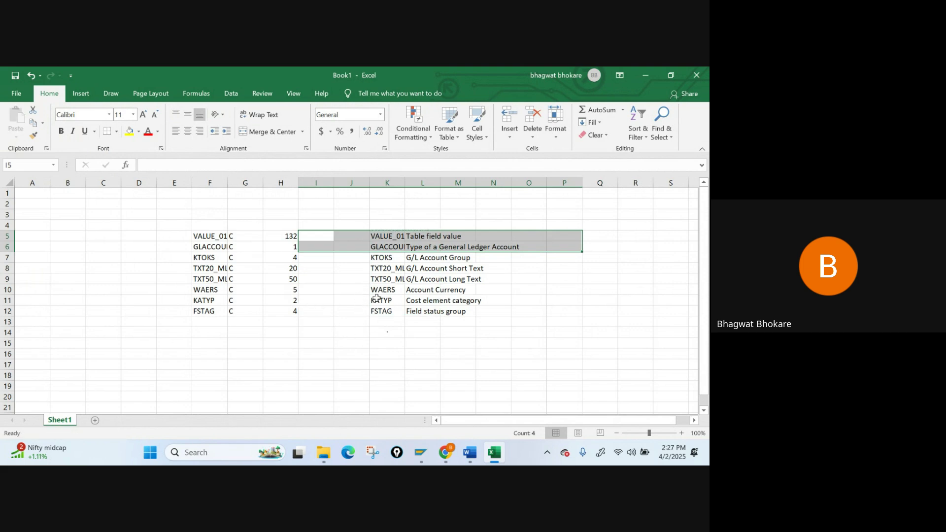
- Copy the block K5:L12 with the field names and their descriptions again
{"action": "key", "text": "Right"}
{"action": "key", "text": "Right"}
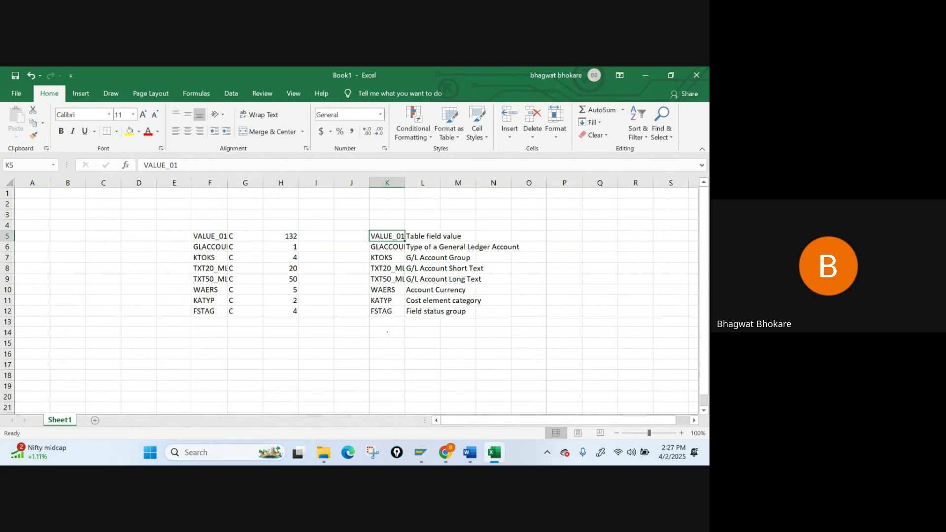
{"action": "key", "text": "shift+Right"}
{"action": "key", "text": "shift+Down"}
{"action": "key", "text": "shift+Down"}
{"action": "key", "text": "shift+Down"}
{"action": "key", "text": "shift+Down"}
{"action": "key", "text": "shift+Down"}
{"action": "key", "text": "shift+Down"}
{"action": "key", "text": "shift+Down"}
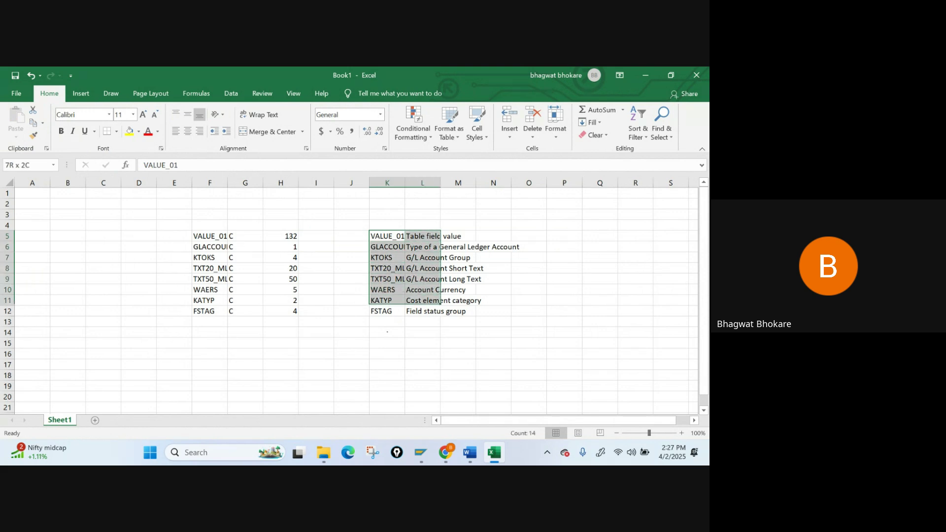
{"action": "key", "text": "ctrl+c"}
- Paste the copied fields and descriptions transposed below the list, starting at cell J14
{"action": "key", "text": "Down"}
{"action": "key", "text": "Down"}
{"action": "key", "text": "Down"}
{"action": "key", "text": "Down"}
{"action": "key", "text": "Down"}
{"action": "key", "text": "Down"}
{"action": "key", "text": "Down"}
{"action": "key", "text": "Down"}
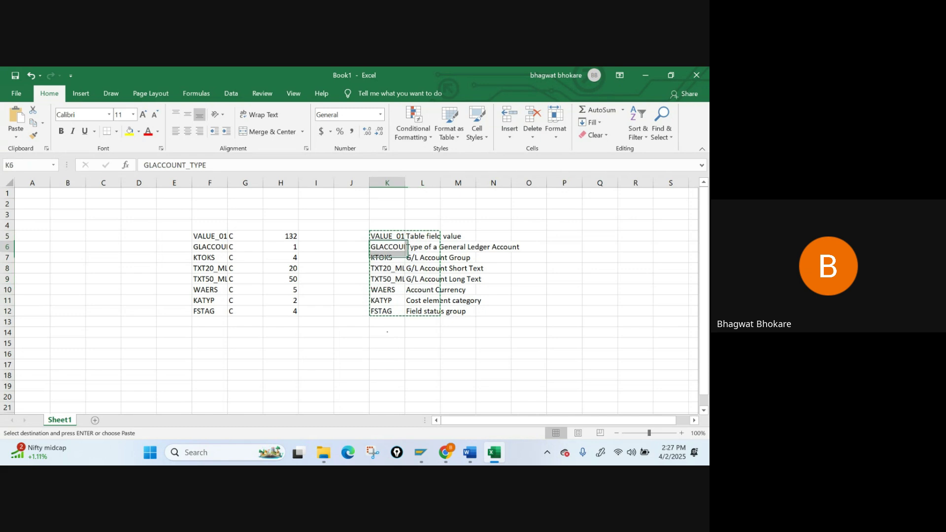
{"action": "key", "text": "Down"}
{"action": "key", "text": "Left"}
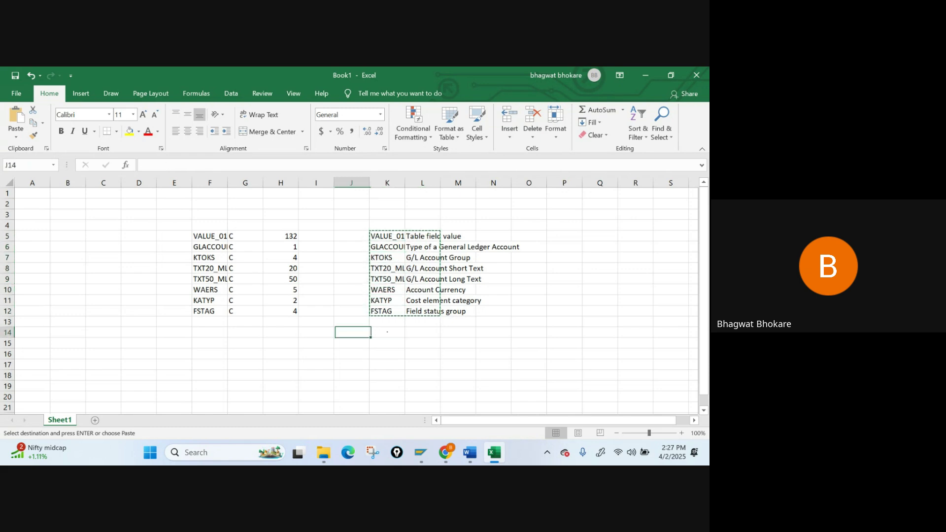
{"action": "left_click", "coordinate": [16, 139]}
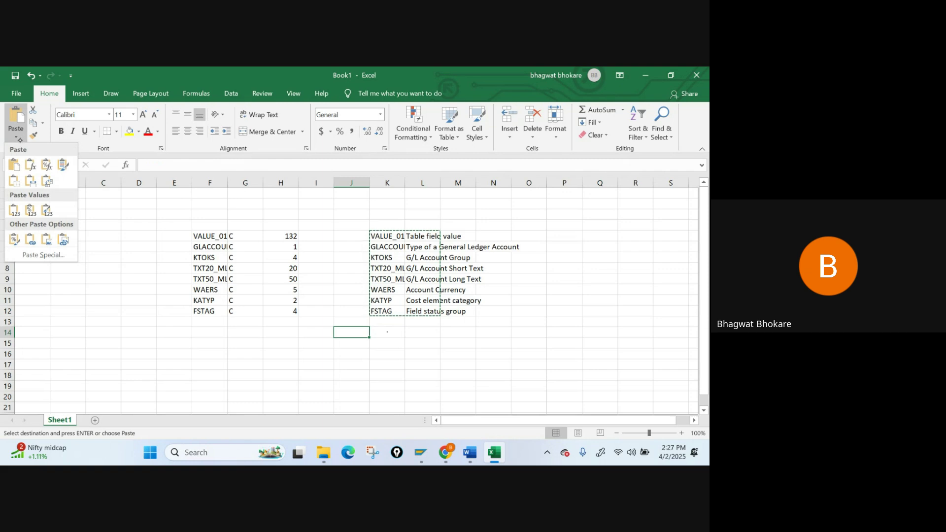
{"action": "left_click", "coordinate": [46, 181]}
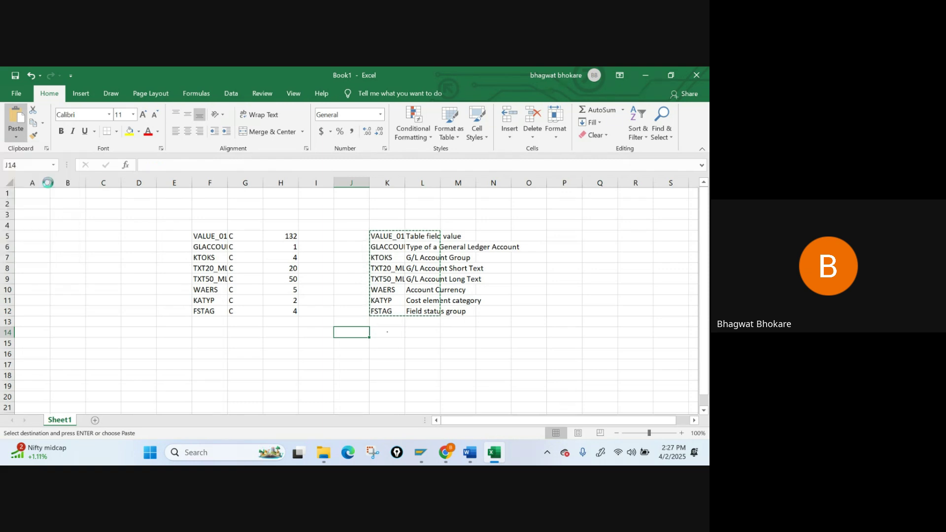
{"action": "key", "text": "Escape"}
{"action": "left_click", "coordinate": [417, 355]}
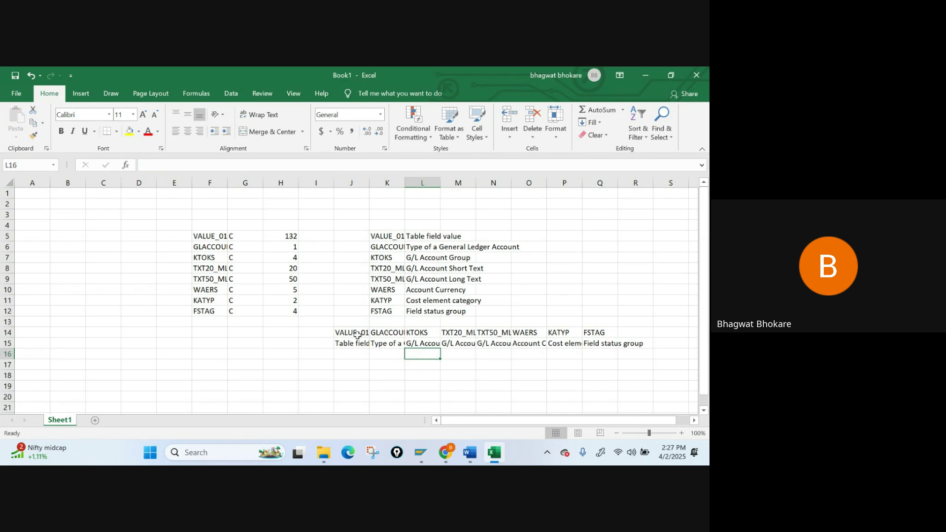
- Enter 400303 in J16 as the first data value under the VALUE_01 header
{"action": "left_click", "coordinate": [353, 334]}
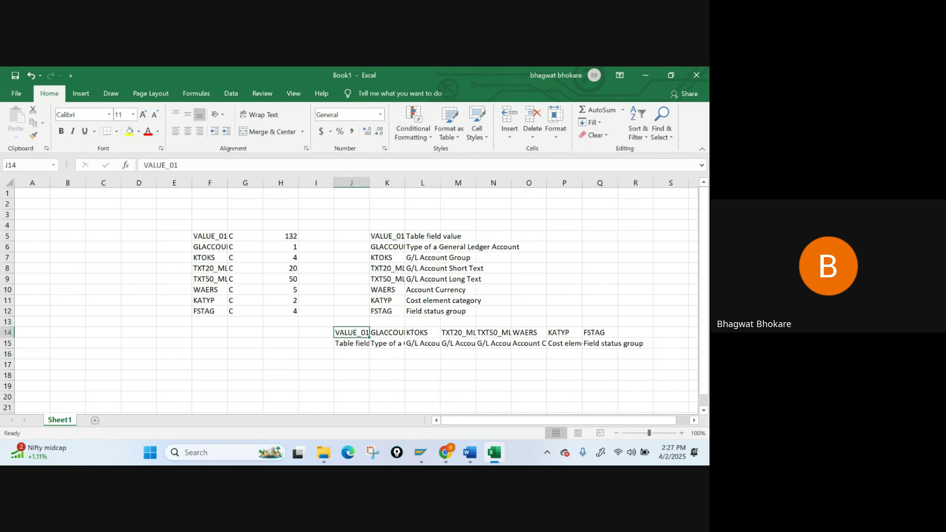
{"action": "key", "text": "Down"}
{"action": "key", "text": "Down"}
{"action": "key", "text": "Up"}
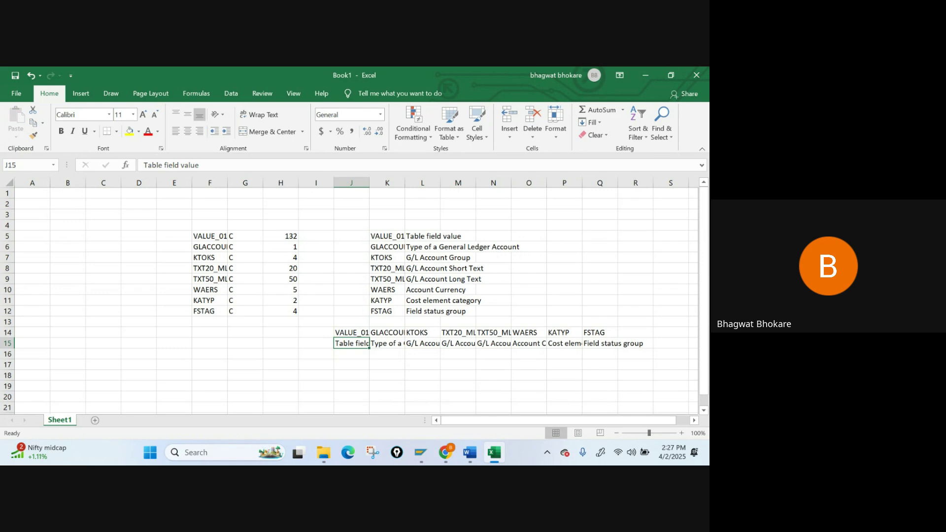
{"action": "key", "text": "Down"}
{"action": "type", "text": "400"}
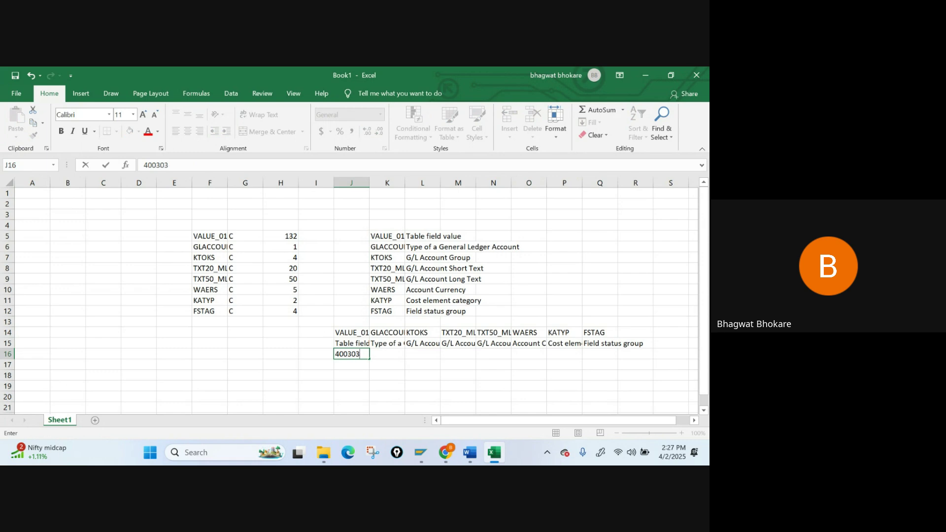
- Check the G/L account type in SAP's account display, then return to Excel and enter P in K16
{"action": "left_click", "coordinate": [421, 452]}
{"action": "left_click", "coordinate": [512, 392]}
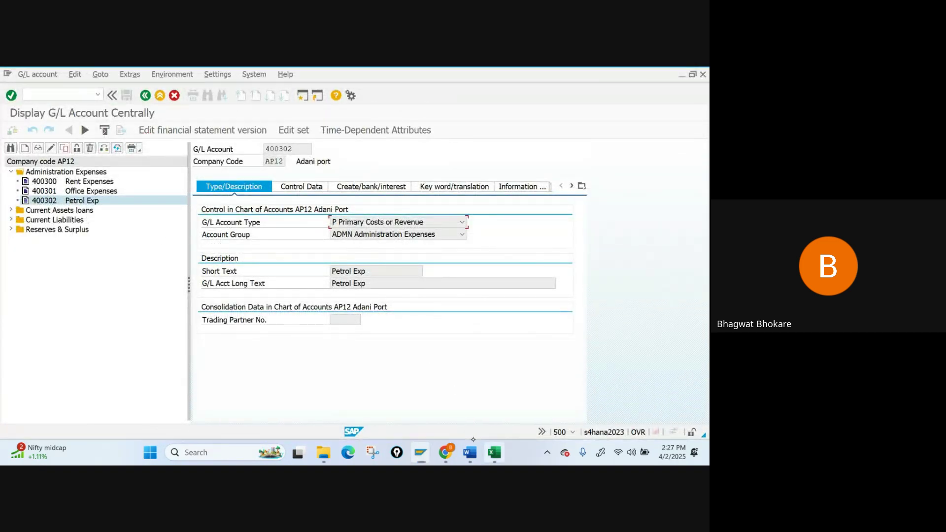
{"action": "left_click", "coordinate": [494, 452]}
{"action": "key", "text": "Tab"}
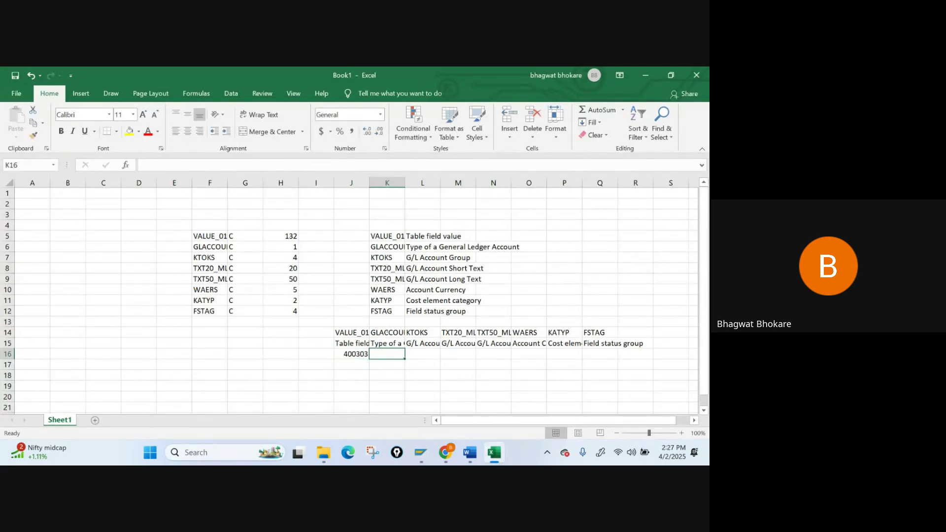
{"action": "type", "text": "p"}
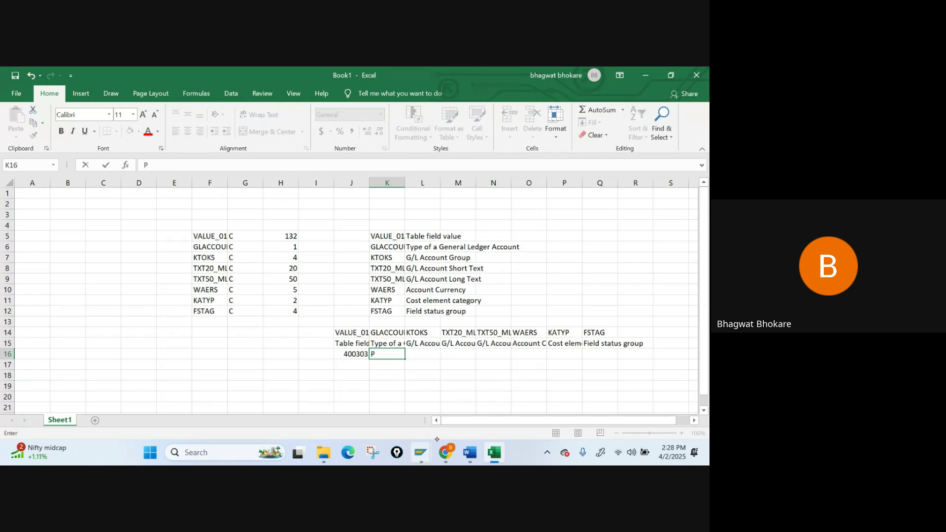
- Look up the account group codes in SAP's G/L account display, then return to the G/L Account Group column in Excel
{"action": "mouse_move", "coordinate": [420, 452]}
{"action": "left_click", "coordinate": [522, 423]}
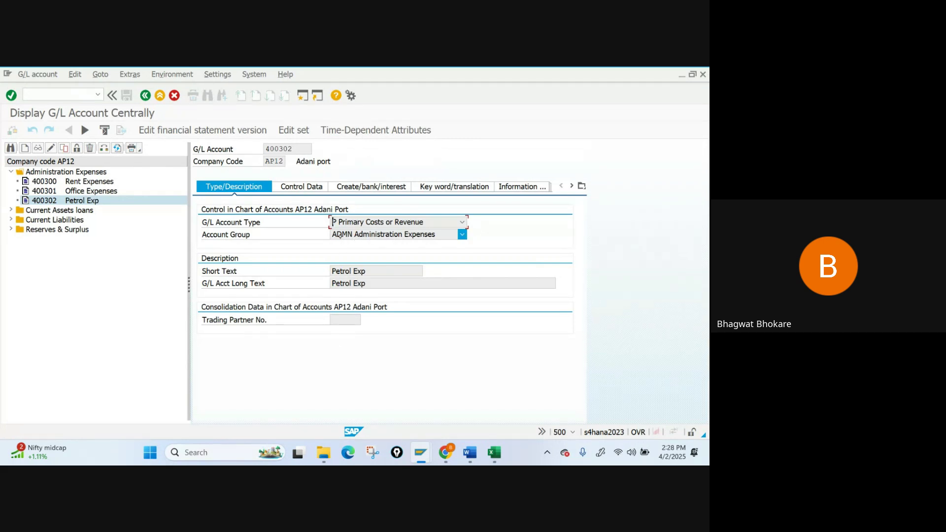
{"action": "left_click", "coordinate": [353, 236]}
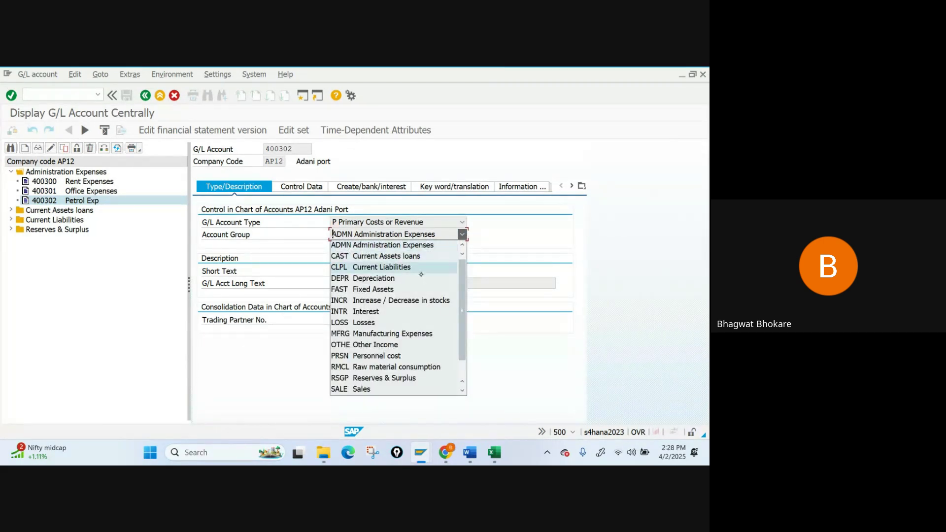
{"action": "key", "text": "alt+Tab"}
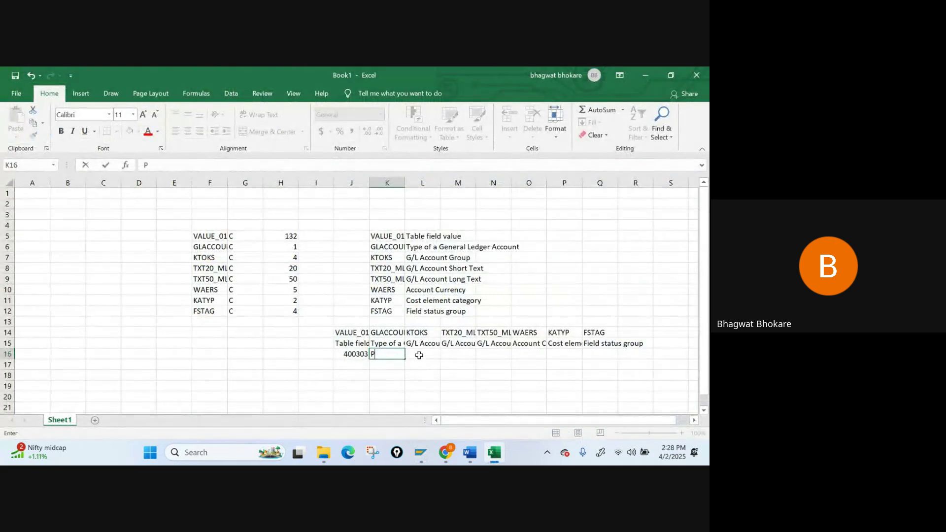
{"action": "left_click", "coordinate": [420, 354]}
{"action": "left_click", "coordinate": [422, 344]}
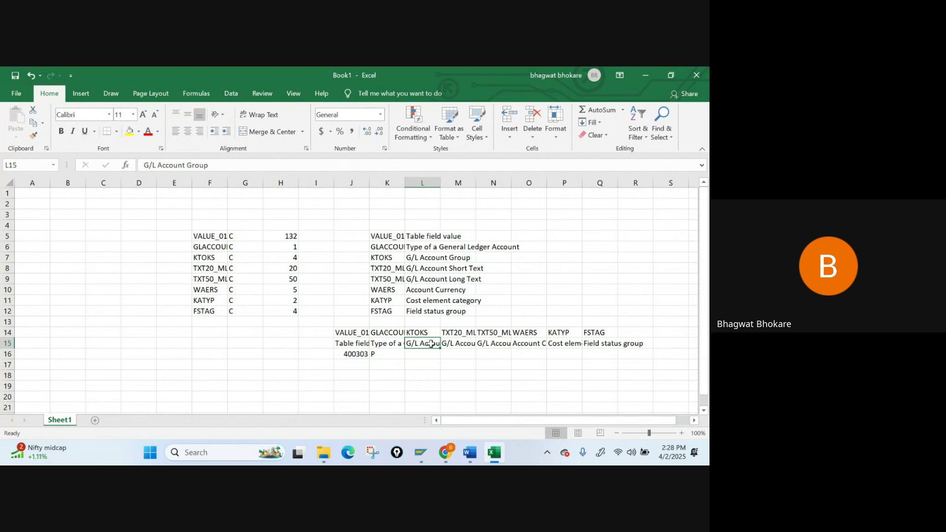
- Clear the original vertical list of field names and descriptions in K5:L12
{"action": "left_click", "coordinate": [385, 235]}
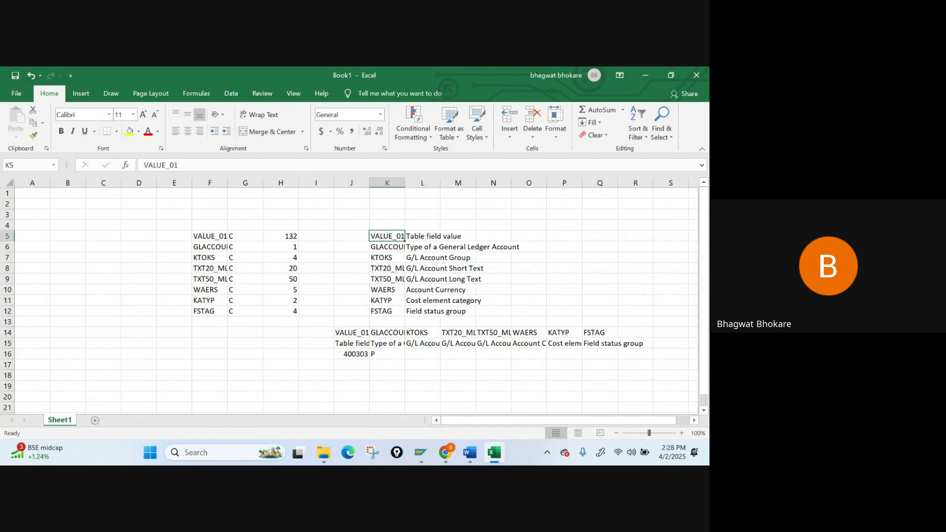
{"action": "left_click_drag", "start_coordinate": [385, 235], "coordinate": [429, 312]}
{"action": "key", "text": "Delete"}
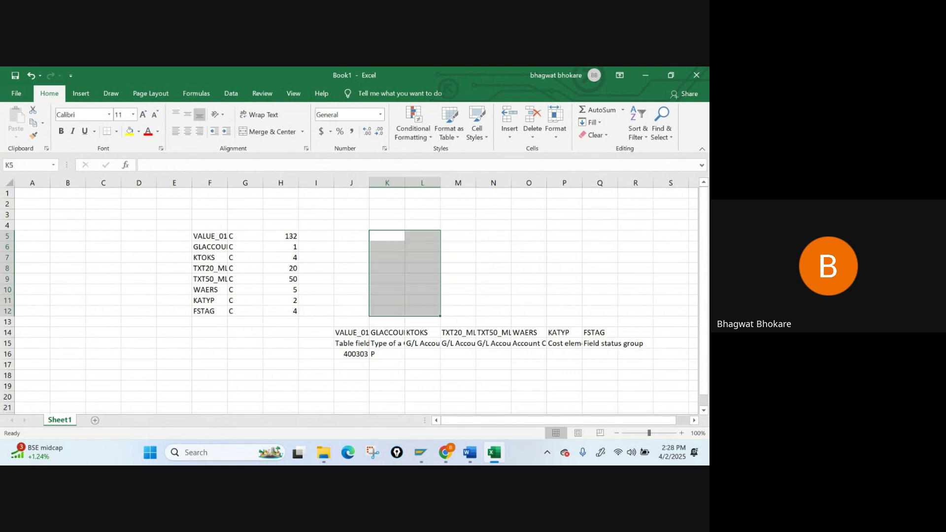
{"action": "left_click", "coordinate": [423, 354]}
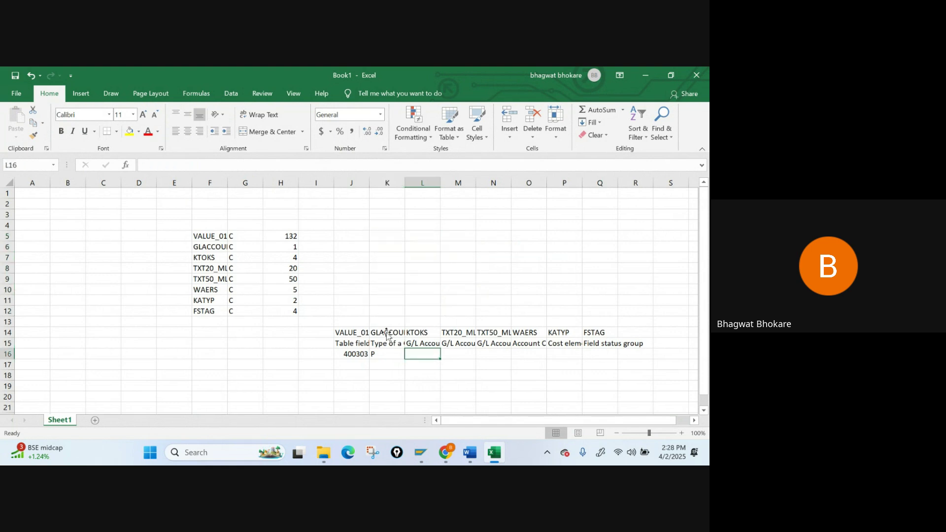
{"action": "left_click", "coordinate": [358, 332]}
{"action": "left_click_drag", "start_coordinate": [365, 332], "coordinate": [635, 332]}
{"action": "key", "text": "shift+Down"}
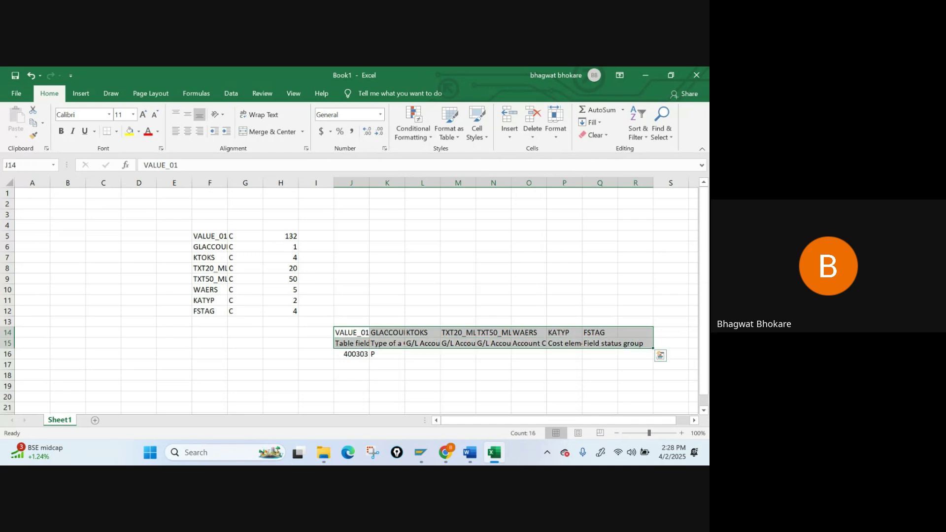
{"action": "key", "text": "Down"}
{"action": "key", "text": "Down"}
{"action": "key", "text": "Down"}
{"action": "key", "text": "Right"}
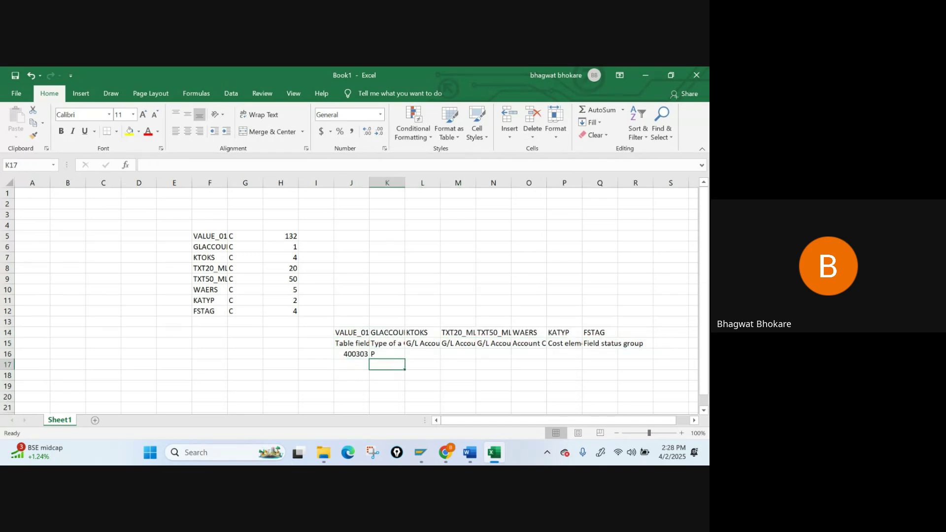
- Enter the account group ADMN in capitals in L16 under KTOKS
{"action": "key", "text": "Up"}
{"action": "key", "text": "Right"}
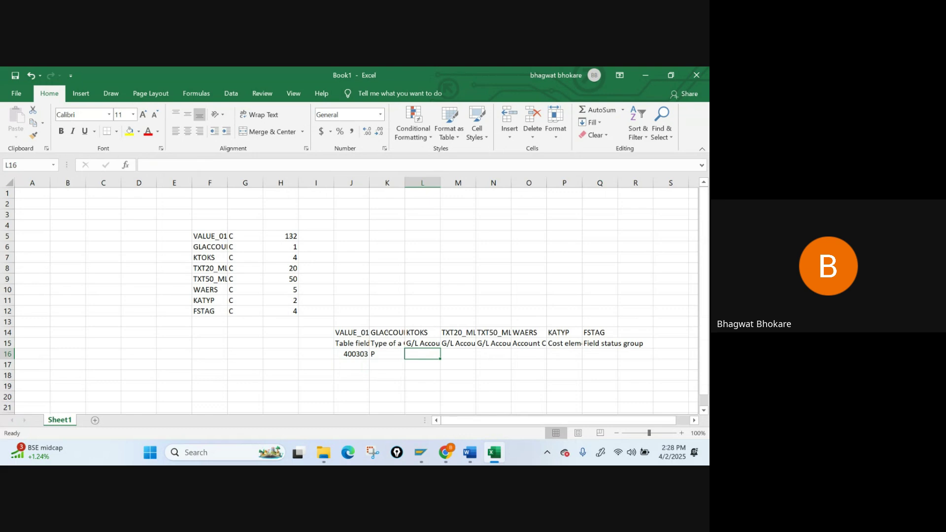
{"action": "type", "text": "a"}
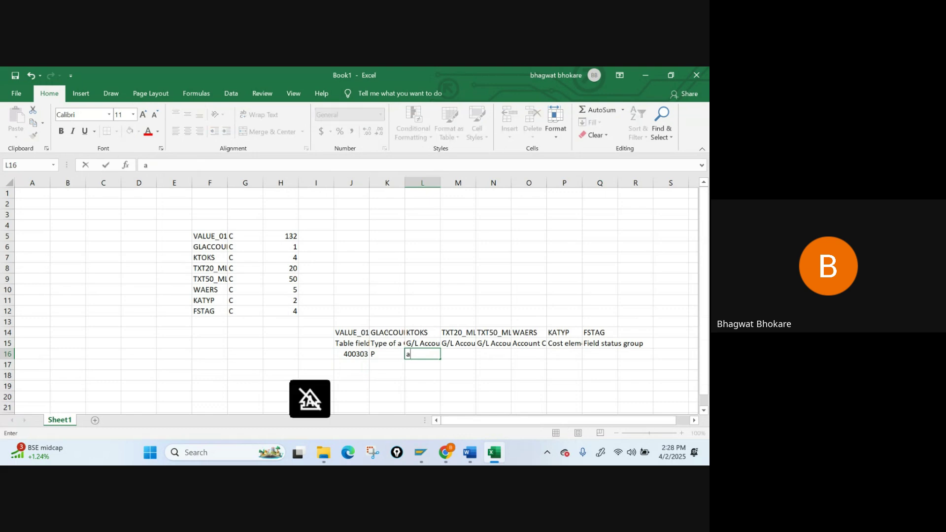
{"action": "key", "text": "alt+Tab"}
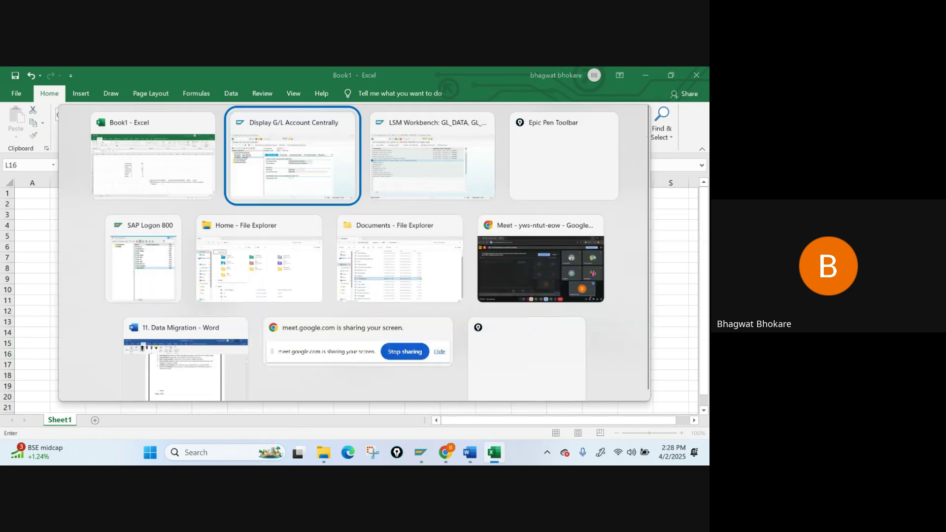
{"action": "key", "text": "alt+Tab"}
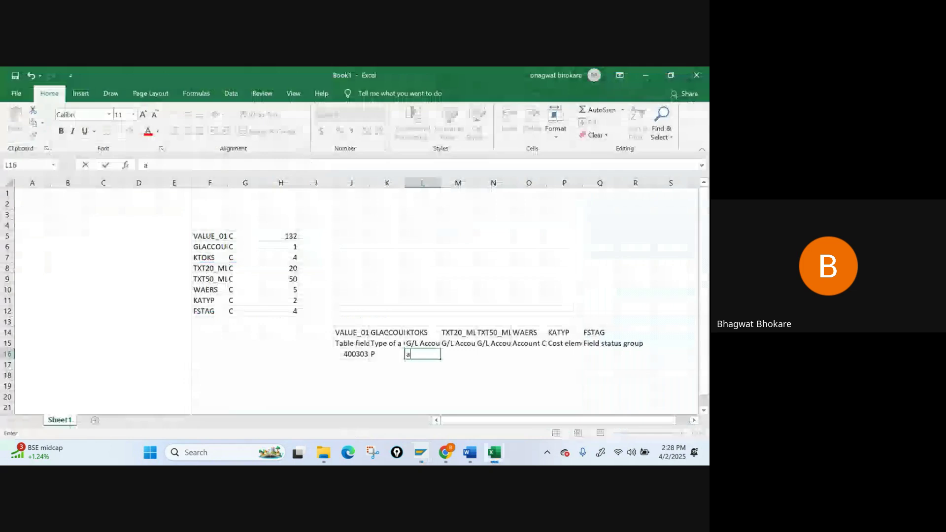
{"action": "type", "text": "A"}
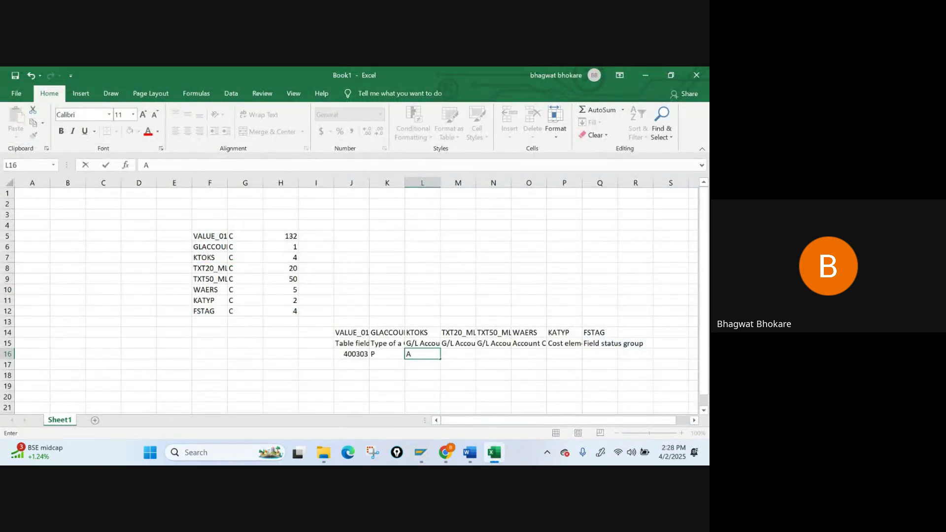
{"action": "key", "text": "Caps_Lock"}
{"action": "type", "text": "D"}
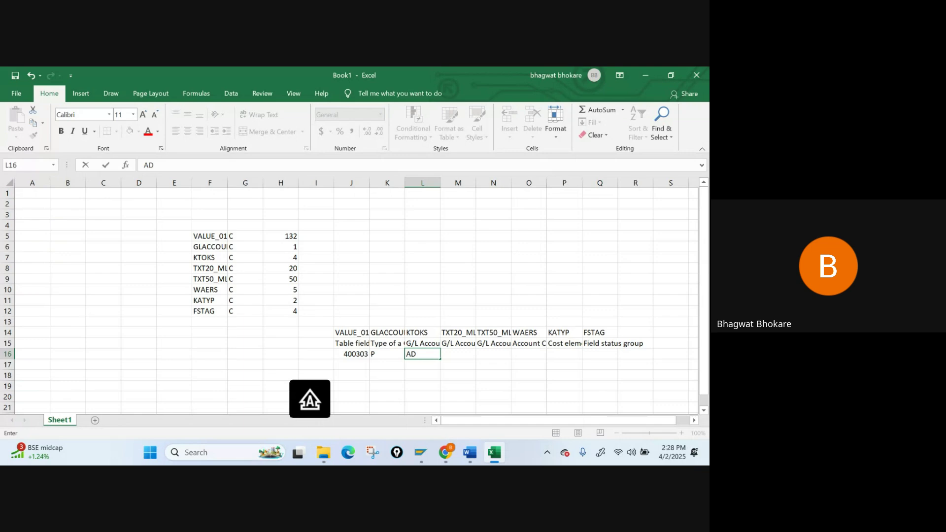
{"action": "type", "text": "MN"}
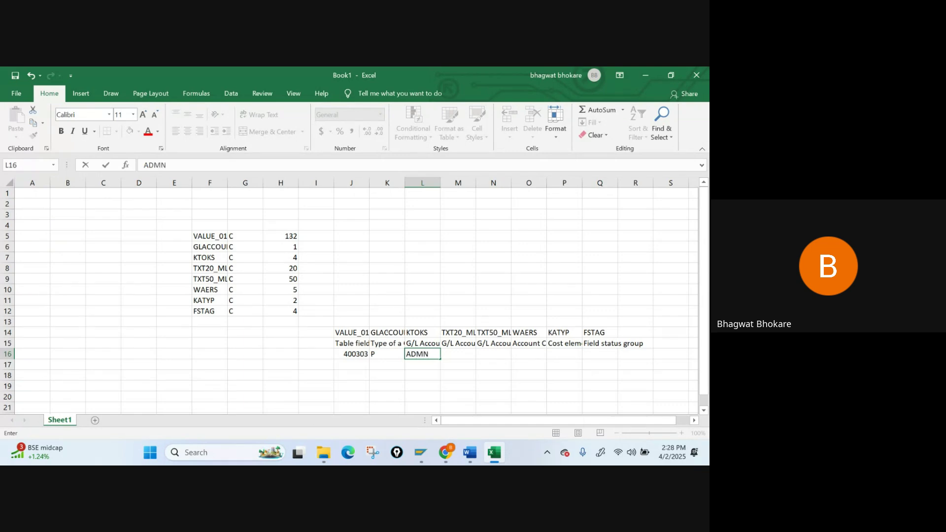
- Look up the existing Administration Expenses accounts in SAP's G/L account display, then return to M16 in Excel
{"action": "key", "text": "Up"}
{"action": "key", "text": "Down"}
{"action": "key", "text": "Right"}
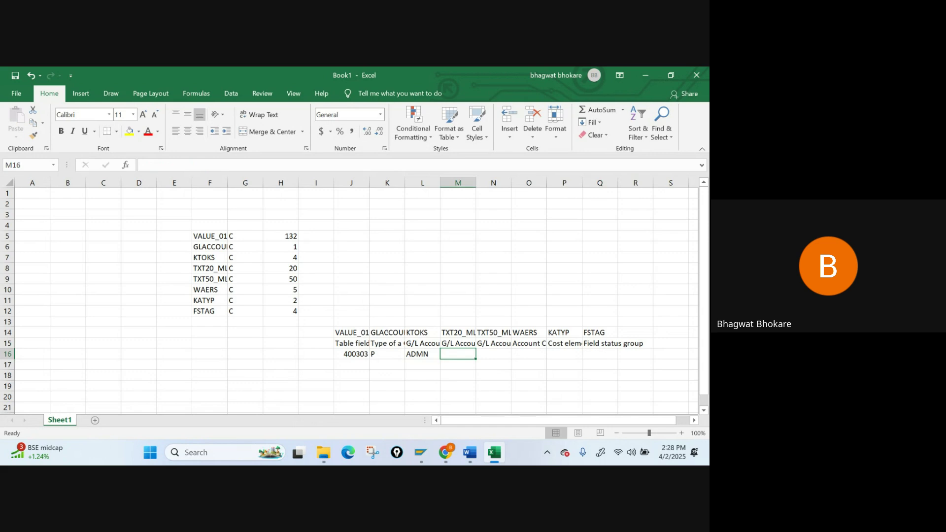
{"action": "key", "text": "Up"}
{"action": "key", "text": "Down"}
{"action": "mouse_move", "coordinate": [421, 452]}
{"action": "left_click", "coordinate": [514, 396]}
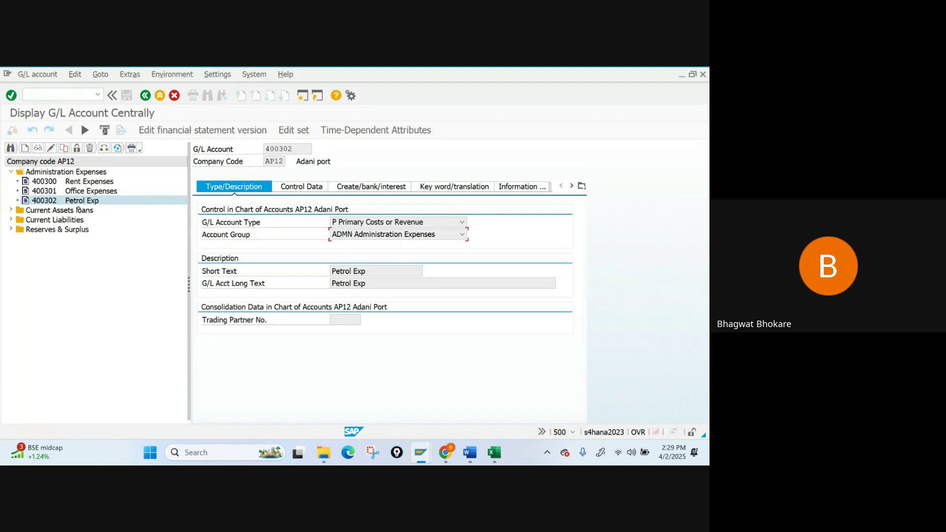
{"action": "key", "text": "alt+Tab"}
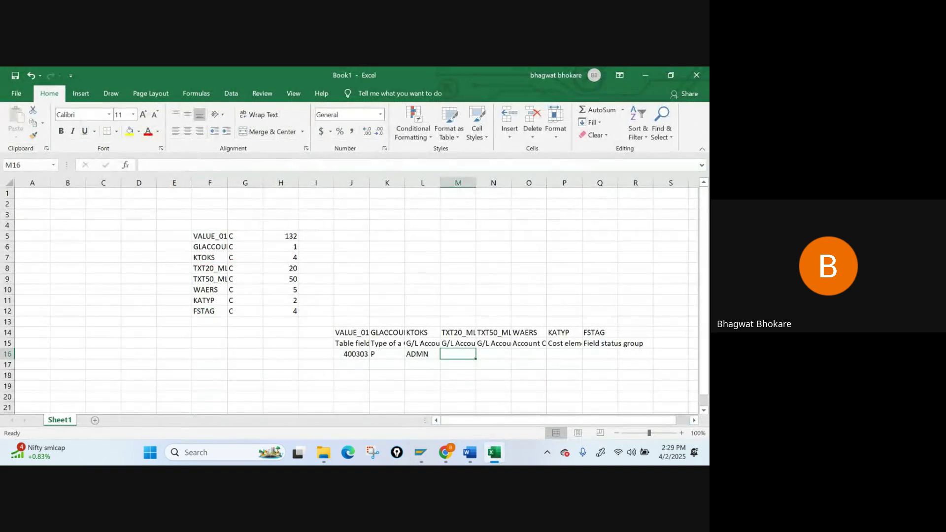
- Start the account's short text in M16 with Tele
{"action": "type", "text": "lo"}
{"action": "key", "text": "BackSpace"}
{"action": "key", "text": "BackSpace"}
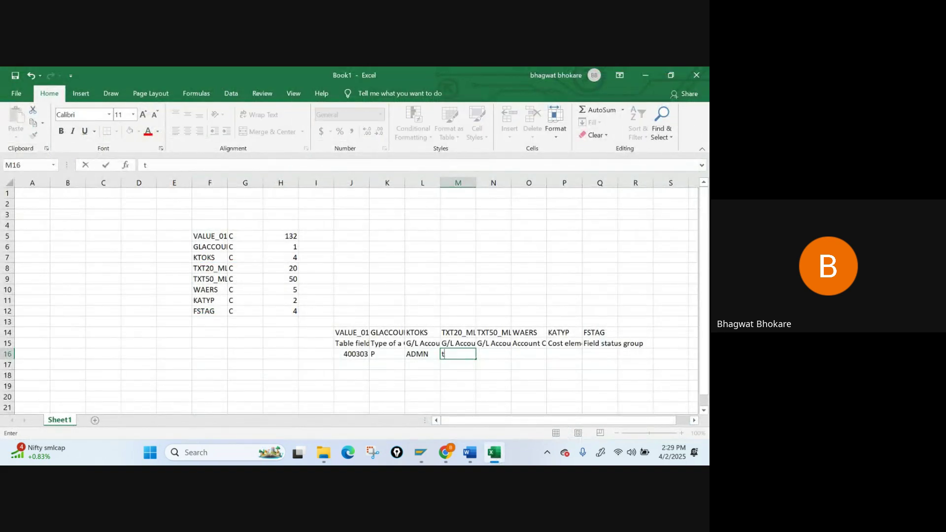
{"action": "type", "text": "Tel"}
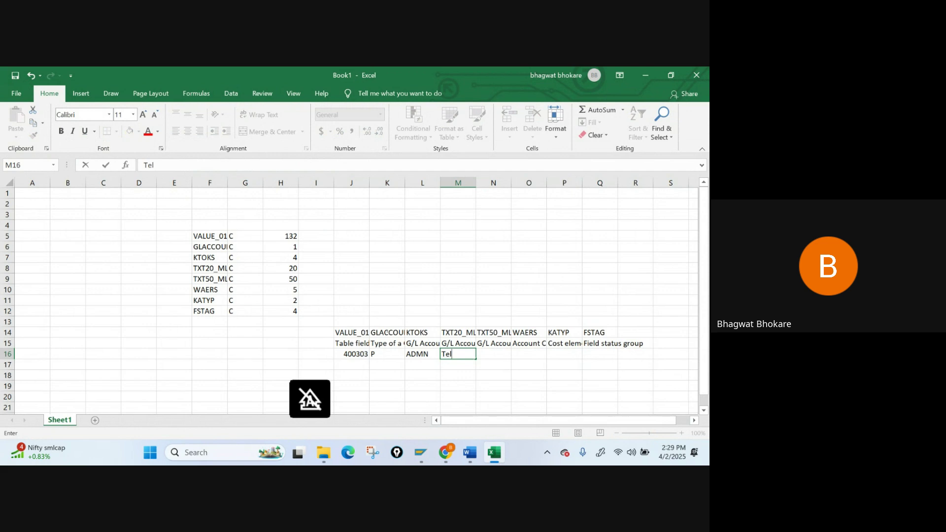
{"action": "type", "text": "e"}
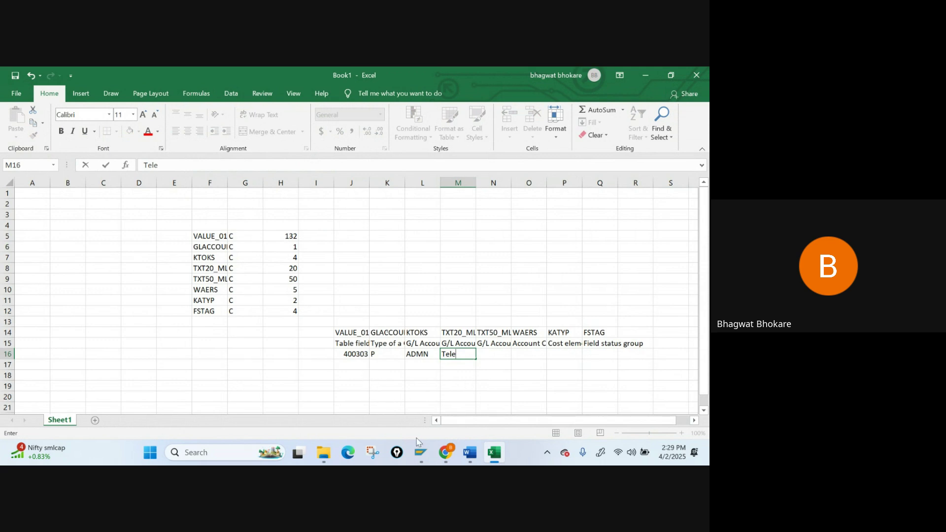
- Check the existing account codes in SAP's G/L account display, then return to Excel and set the VALUE_01 entry in J16 to 400304
{"action": "mouse_move", "coordinate": [426, 454]}
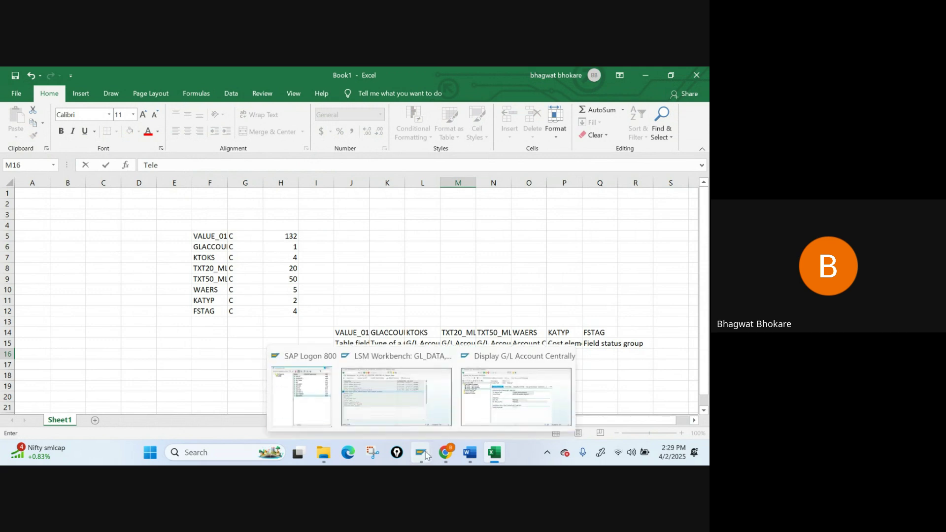
{"action": "left_click", "coordinate": [482, 406]}
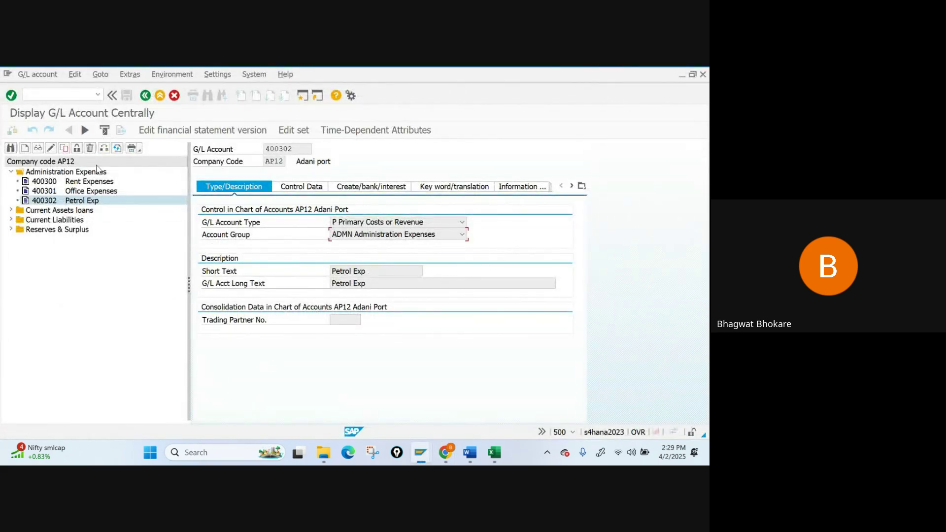
{"action": "key", "text": "alt+Tab"}
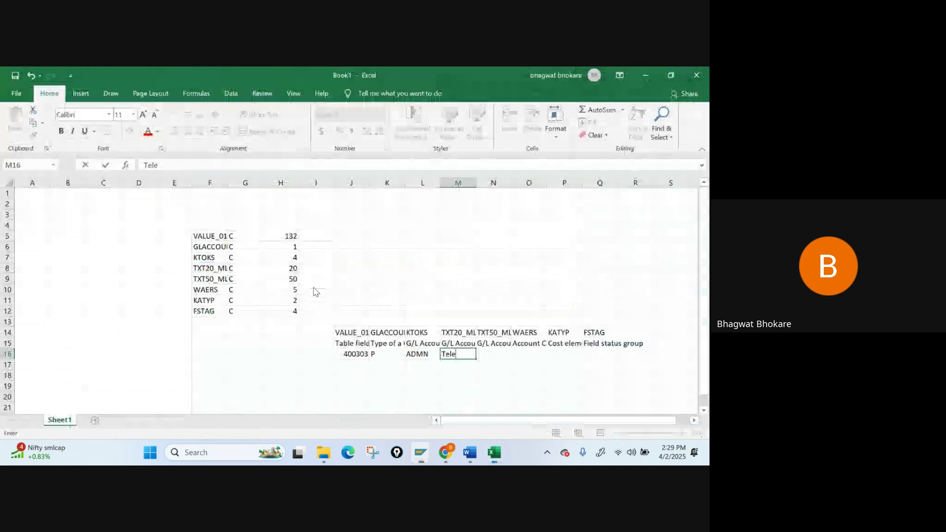
{"action": "double_click", "coordinate": [359, 354]}
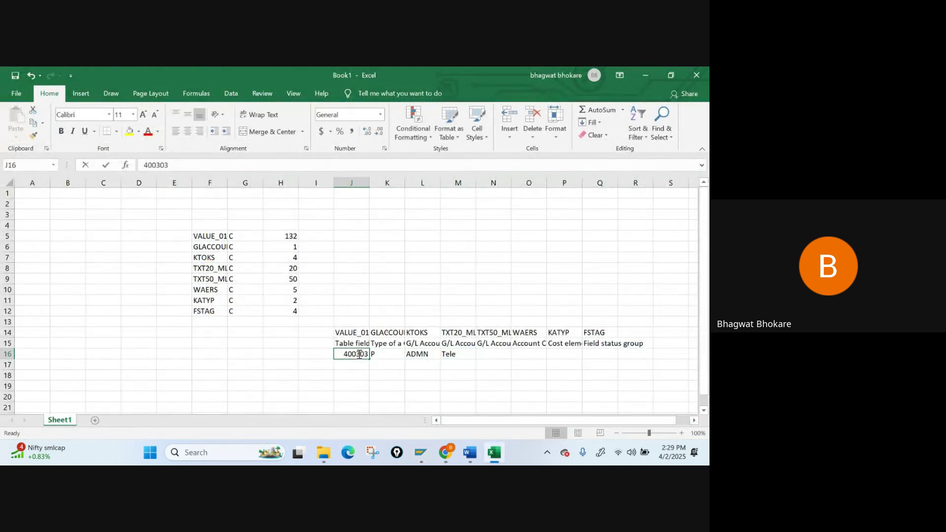
{"action": "key", "text": "BackSpace"}
{"action": "type", "text": "4"}
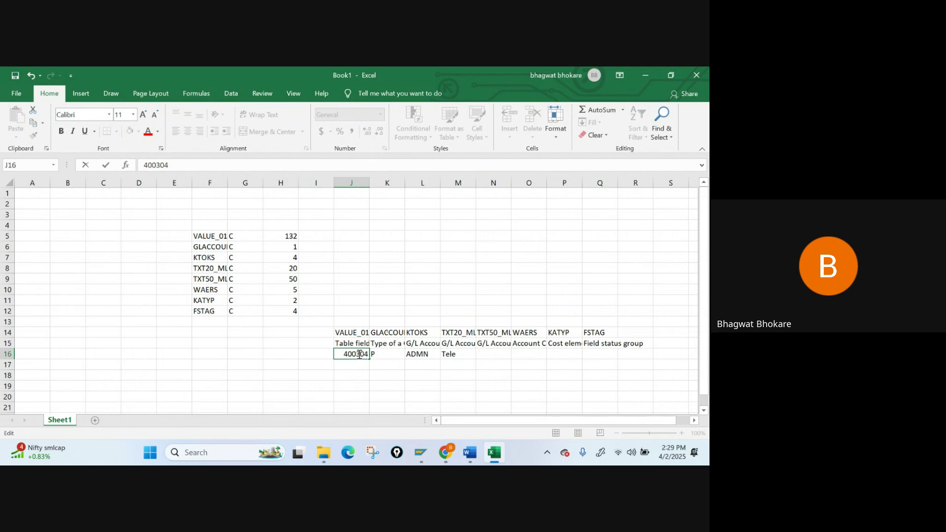
- Enter the short text Telephone ex in M16
{"action": "left_click", "coordinate": [458, 355]}
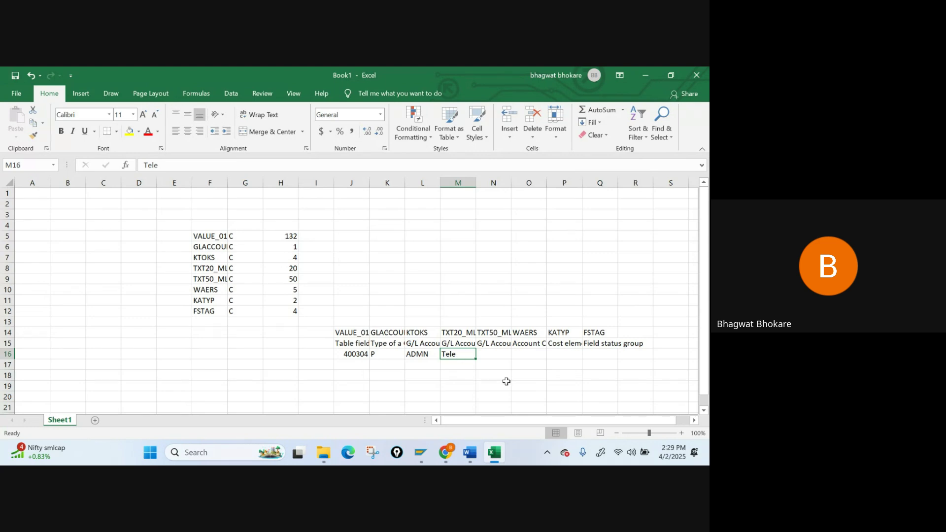
{"action": "type", "text": "Telep"}
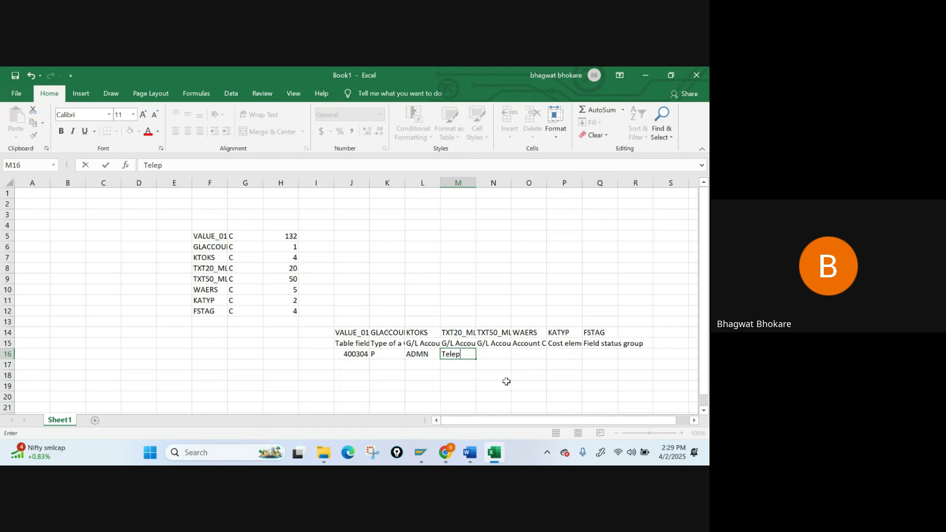
{"action": "type", "text": "hone ex"}
{"action": "key", "text": "Tab"}
{"action": "key", "text": "Up"}
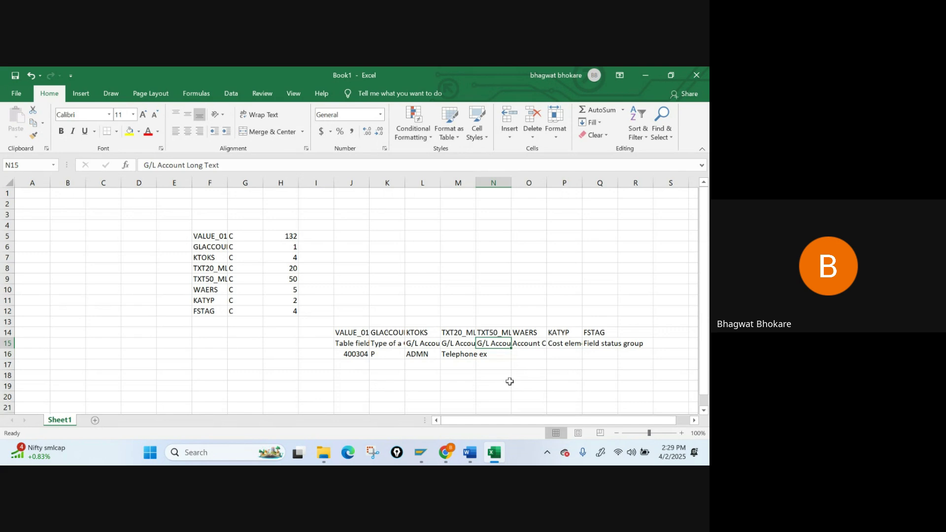
- Copy the short text from M16 into N16 as the G/L account long text
{"action": "key", "text": "Down"}
{"action": "key", "text": "Left"}
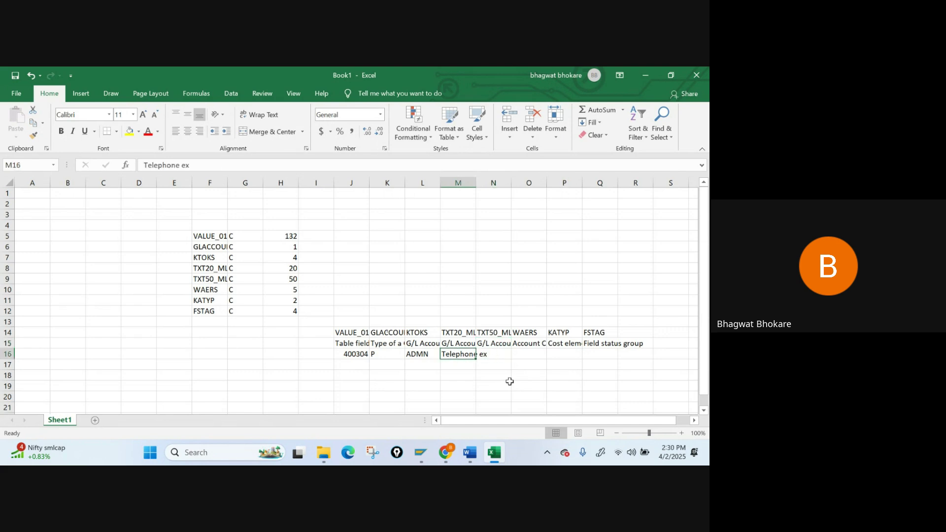
{"action": "key", "text": "ctrl+c"}
{"action": "key", "text": "Right"}
{"action": "key", "text": "ctrl+v"}
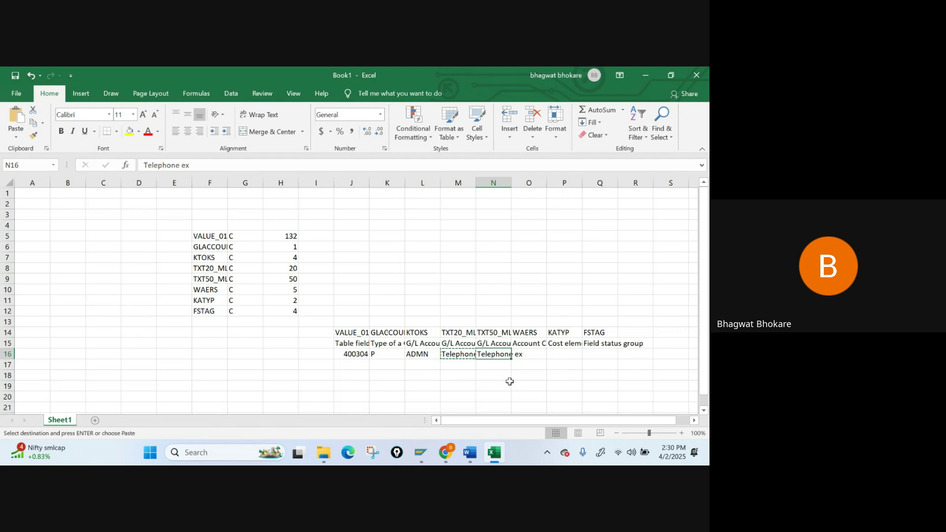
{"action": "key", "text": "Escape"}
- Enter the account currency INR in O16 and the cost element category 1 in P16
{"action": "key", "text": "Right"}
{"action": "key", "text": "Up"}
{"action": "key", "text": "Down"}
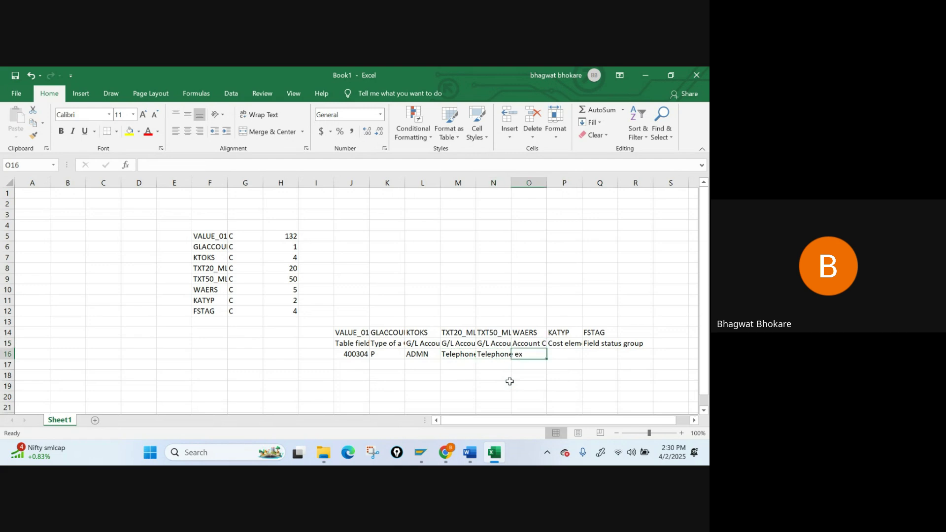
{"action": "type", "text": "INR"}
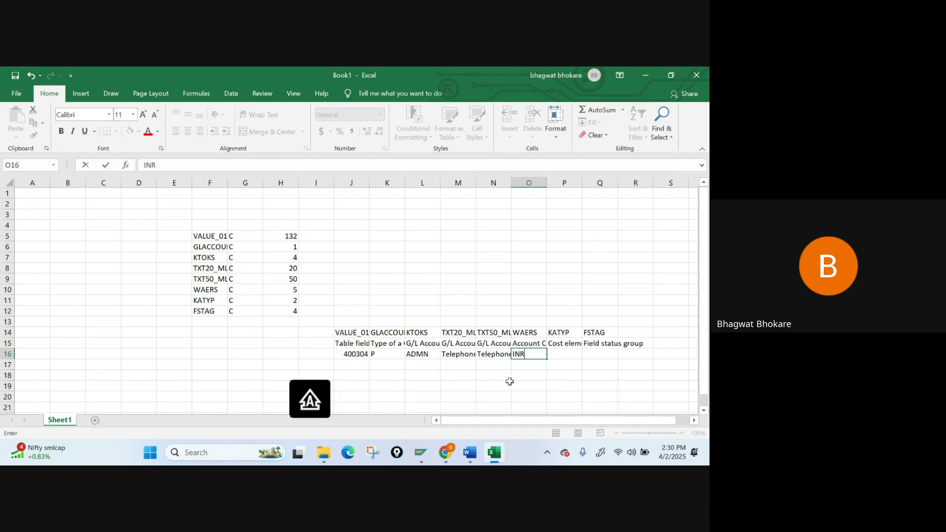
{"action": "key", "text": "Right"}
{"action": "key", "text": "Up"}
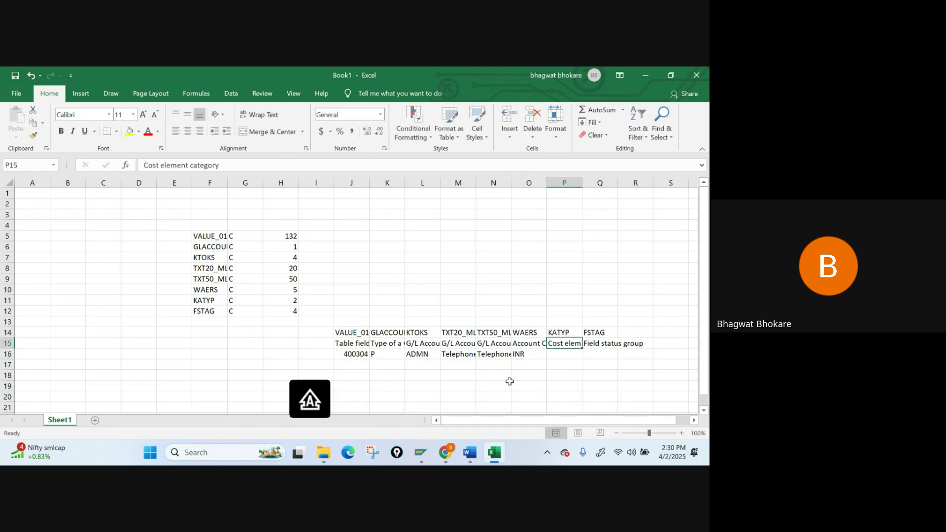
{"action": "key", "text": "Down"}
{"action": "type", "text": "1"}
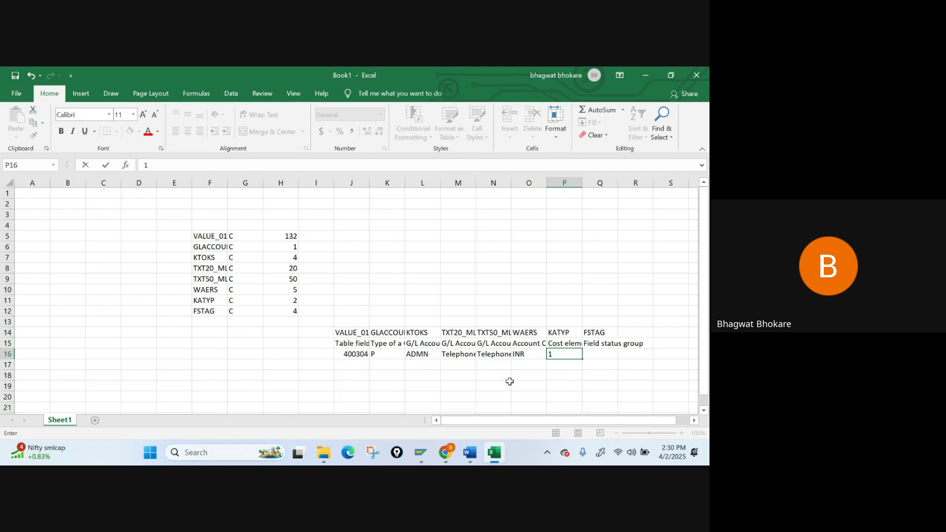
{"action": "key", "text": "Tab"}
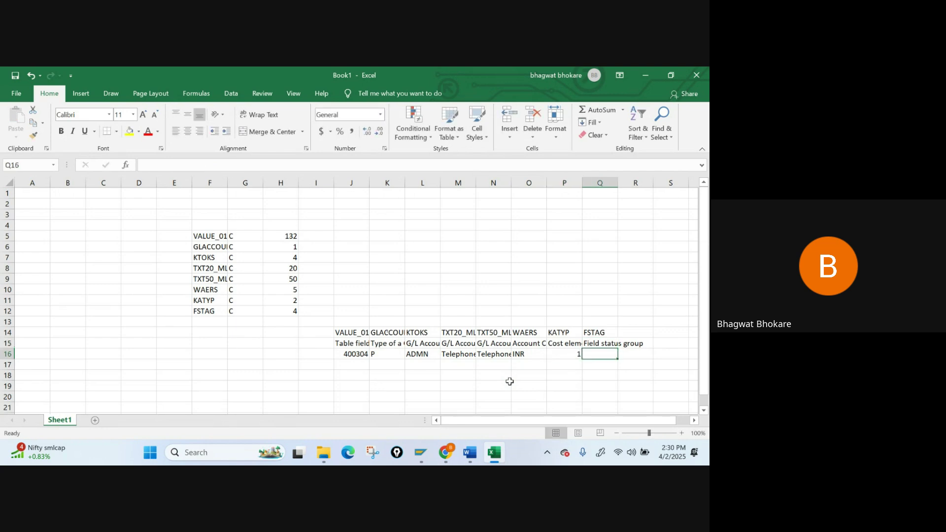
- Enter the field status group G004 in Q16, then return to J16 at the start of the row
{"action": "type", "text": "G004"}
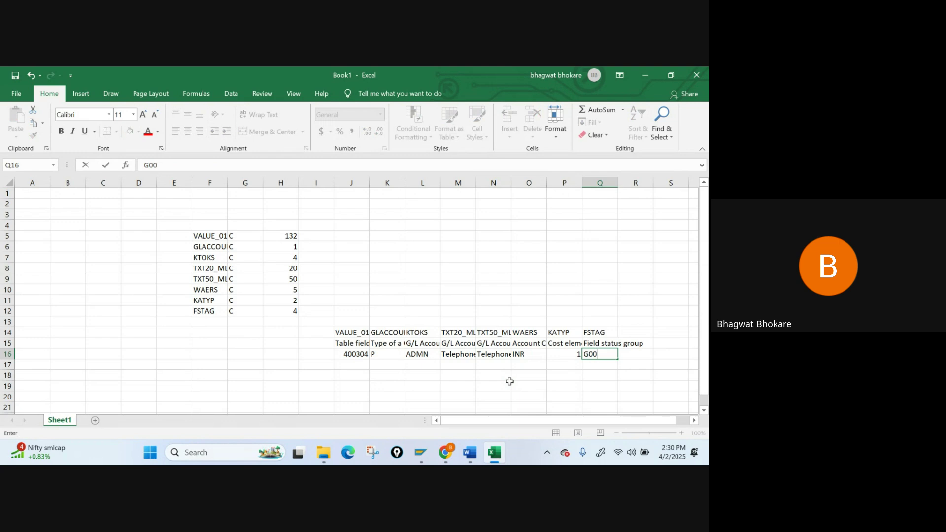
{"action": "key", "text": "Return"}
{"action": "key", "text": "Left"}
{"action": "key", "text": "Left"}
{"action": "key", "text": "Left"}
{"action": "key", "text": "Left"}
{"action": "key", "text": "Left"}
{"action": "key", "text": "Left"}
{"action": "key", "text": "Left"}
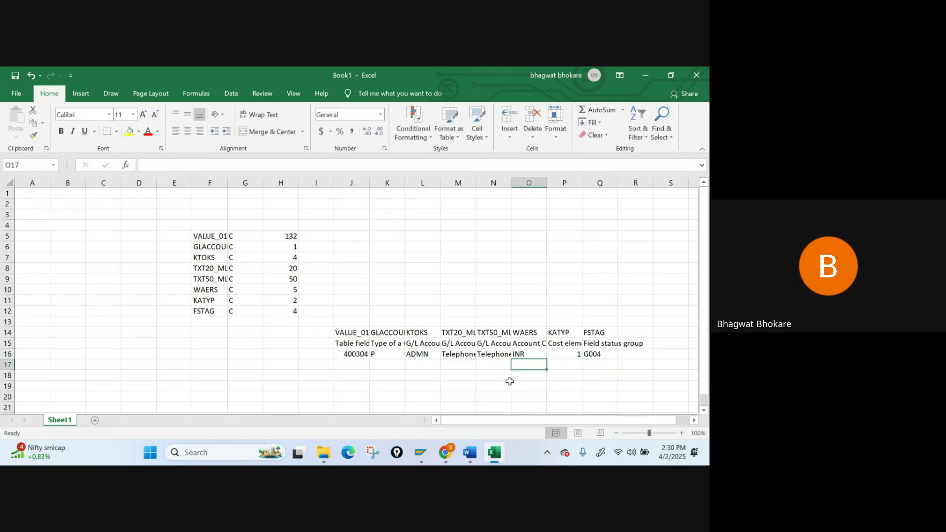
{"action": "key", "text": "Up"}
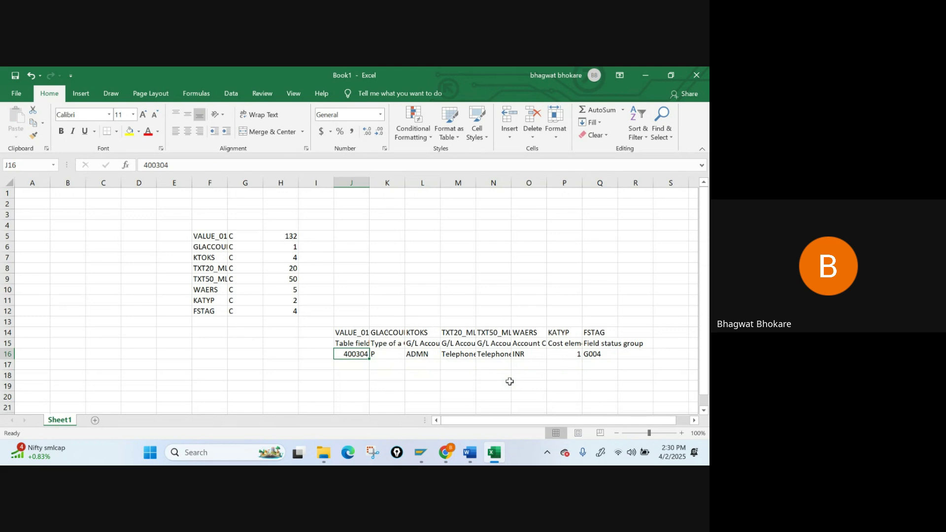
- Refresh the account tree in SAP's G/L account display, check the accounts under Administration Expenses, then return to Excel
{"action": "mouse_move", "coordinate": [420, 452]}
{"action": "left_click", "coordinate": [479, 398]}
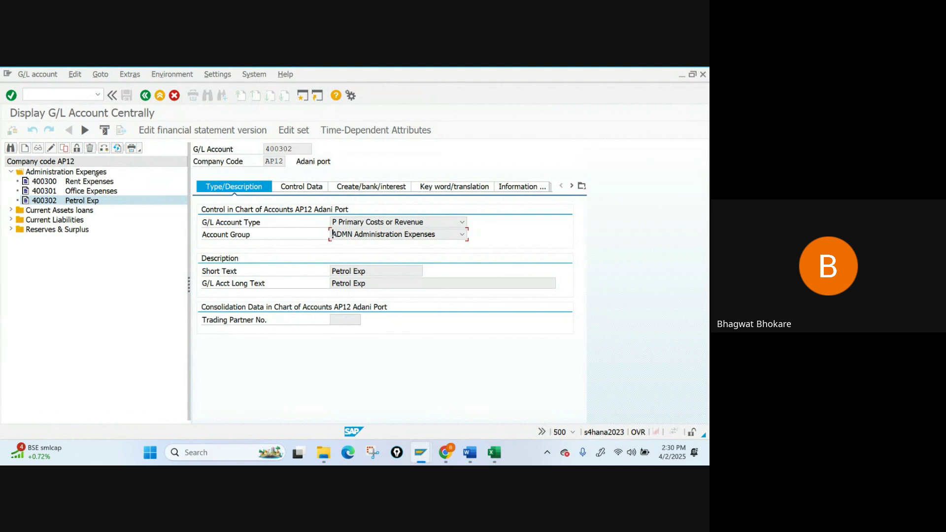
{"action": "left_click", "coordinate": [118, 148]}
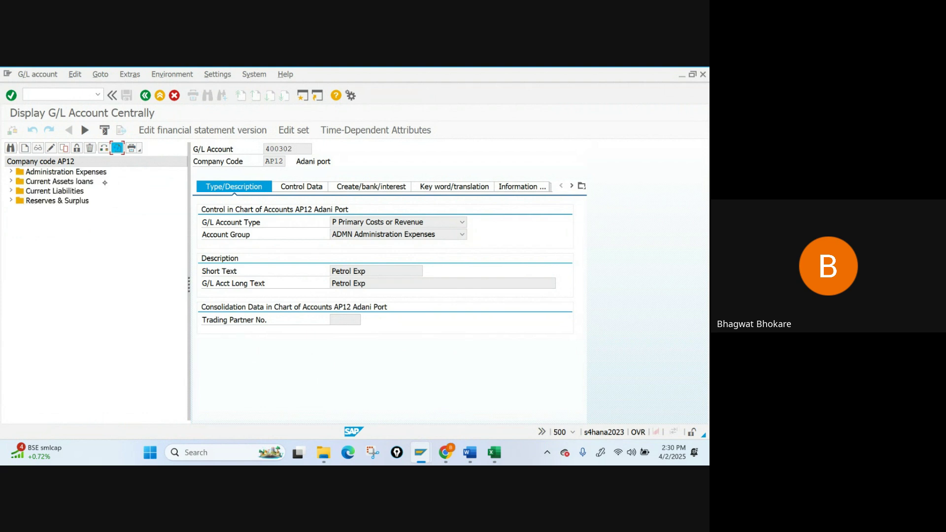
{"action": "left_click", "coordinate": [11, 171]}
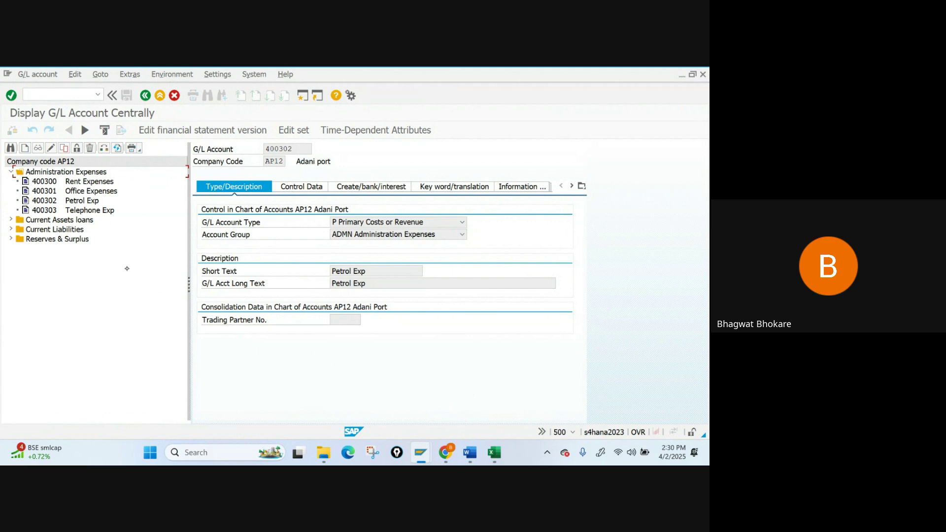
{"action": "left_click", "coordinate": [494, 452]}
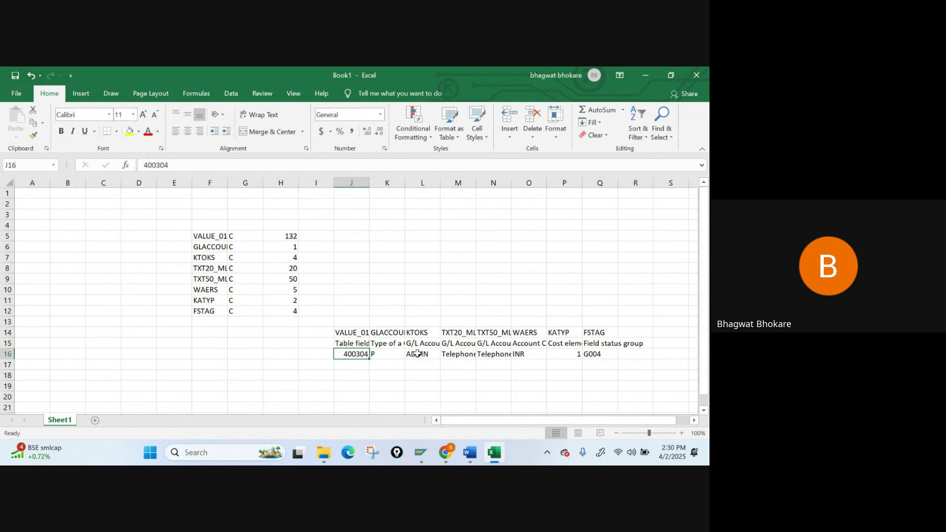
- Append 1 to the short text in M16 and to the long text in N16 so it reads Telephone ex 1
{"action": "double_click", "coordinate": [464, 354]}
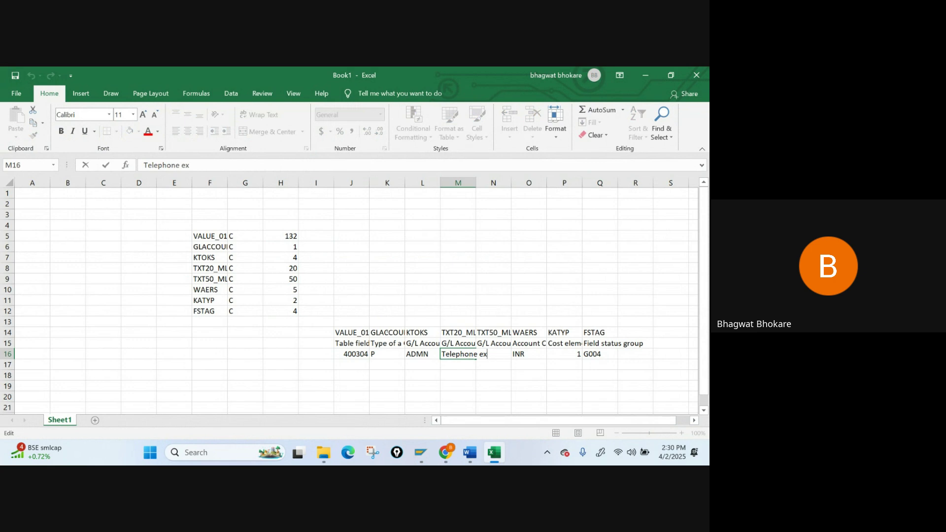
{"action": "type", "text": "1"}
{"action": "key", "text": "Tab"}
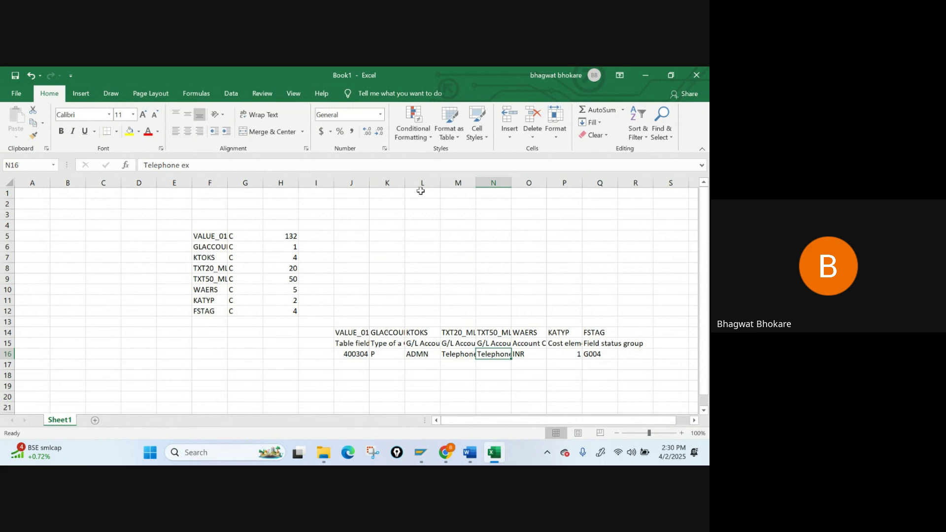
{"action": "left_click", "coordinate": [391, 163]}
{"action": "type", "text": "1"}
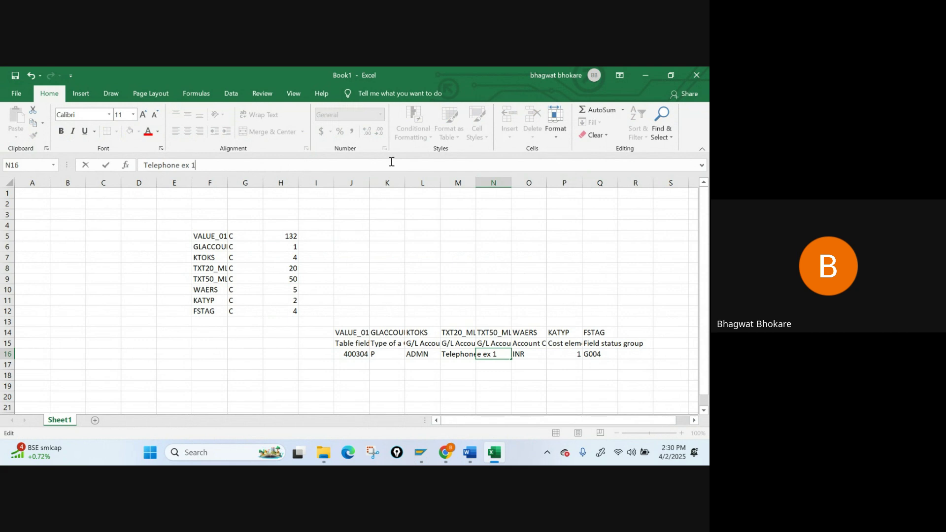
{"action": "key", "text": "Tab"}
{"action": "key", "text": "Down"}
{"action": "key", "text": "Down"}
{"action": "key", "text": "Left"}
{"action": "key", "text": "Left"}
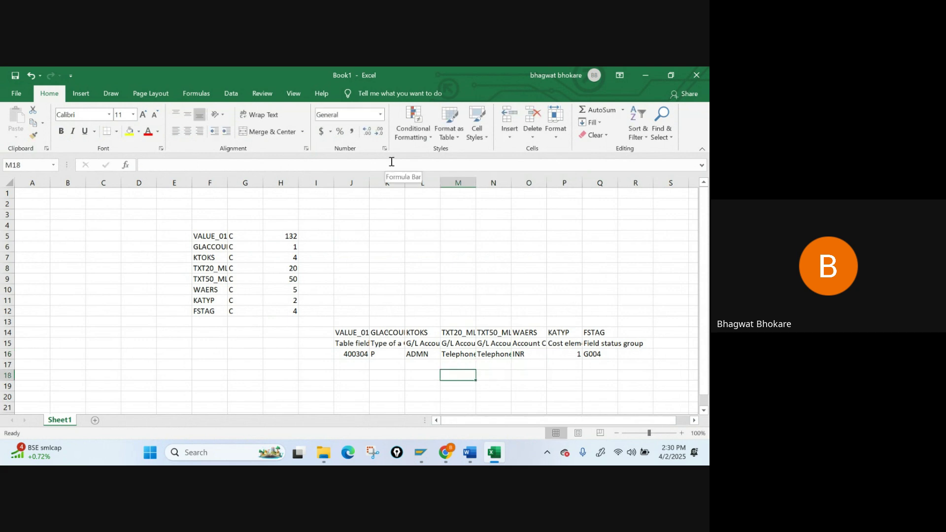
{"action": "key", "text": "Up"}
{"action": "key", "text": "Up"}
{"action": "key", "text": "Left"}
{"action": "key", "text": "Down"}
{"action": "key", "text": "Left"}
{"action": "key", "text": "Left"}
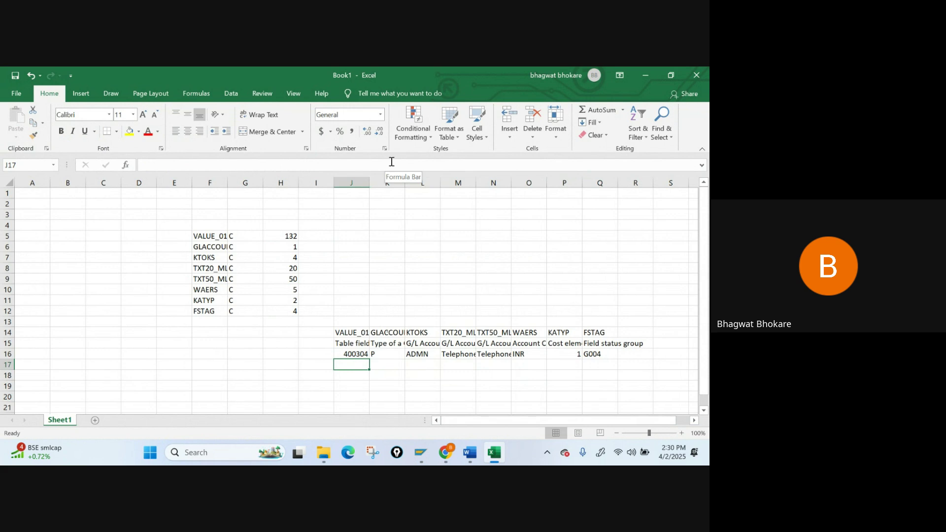
- Switch to SAP's G/L account display and collapse the Administration Expenses folder in the account tree
{"action": "mouse_move", "coordinate": [420, 452]}
{"action": "left_click", "coordinate": [526, 389]}
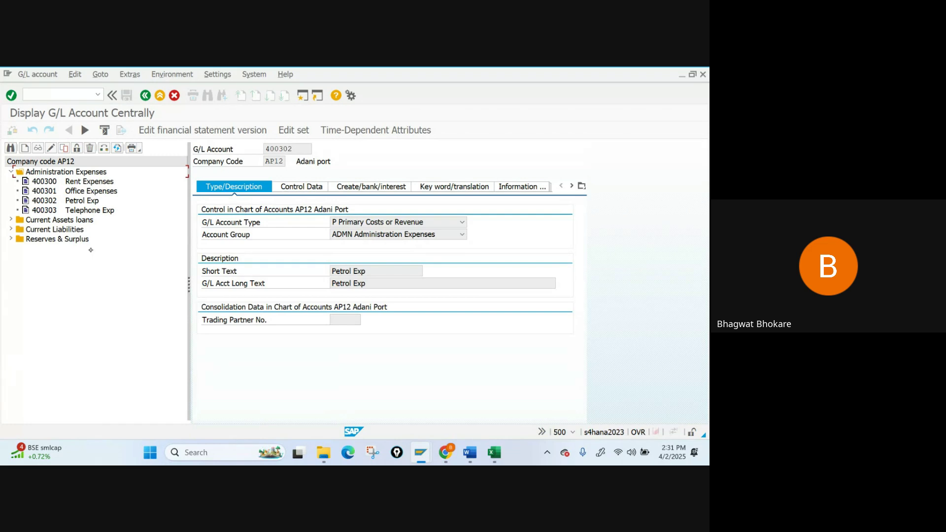
{"action": "left_click", "coordinate": [10, 172]}
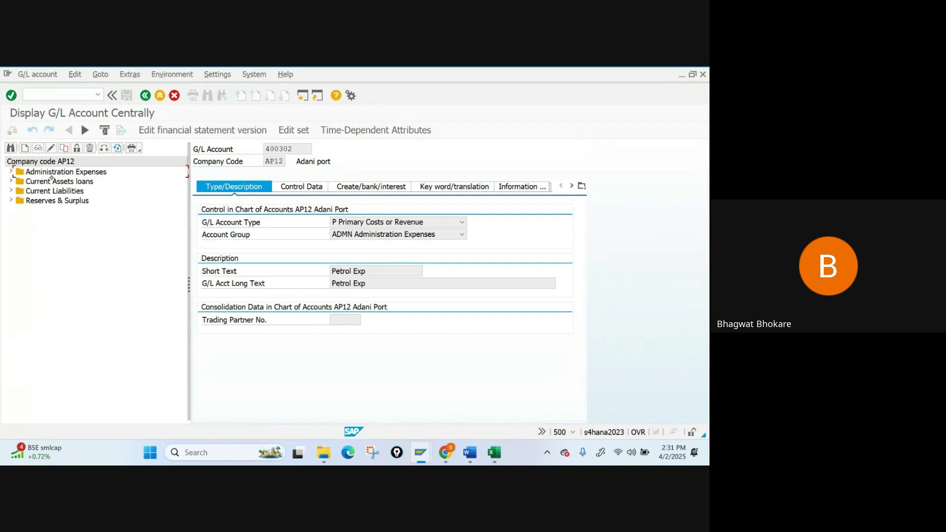
- Check the available G/L account types and account groups in SAP's G/L account display
{"action": "left_click", "coordinate": [461, 224]}
{"action": "left_click", "coordinate": [463, 222]}
{"action": "left_click", "coordinate": [463, 235]}
{"action": "left_click", "coordinate": [463, 235]}
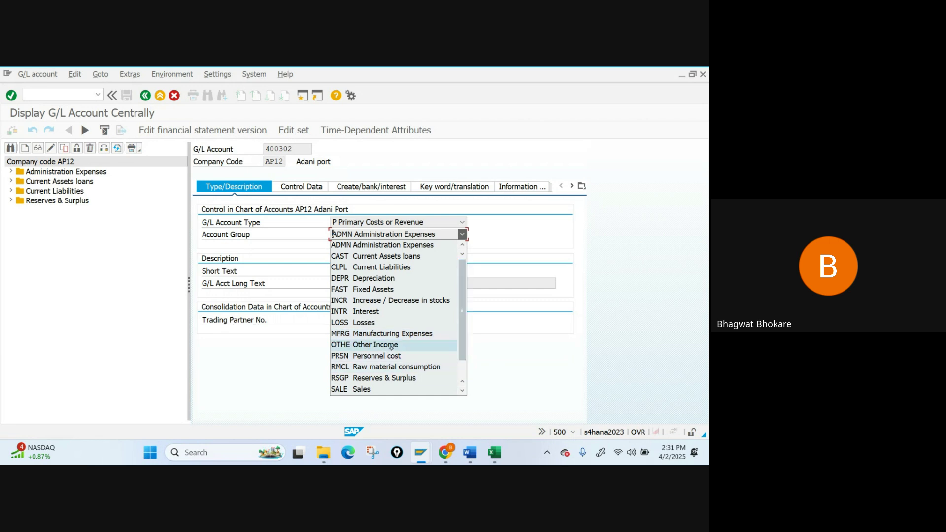
- Switch to the FICO workbook in Excel and examine the account groups and their number ranges on the Acct grp sheet
{"action": "left_click", "coordinate": [495, 450]}
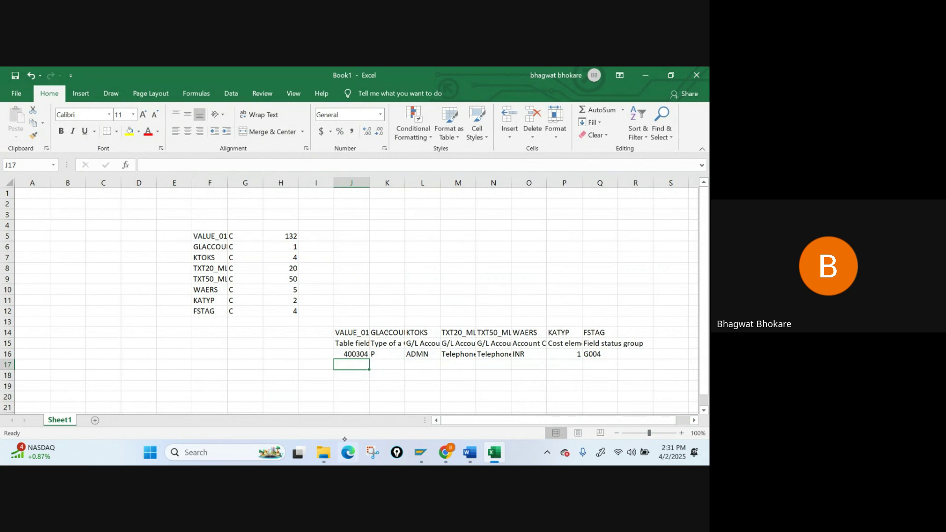
{"action": "mouse_move", "coordinate": [324, 451]}
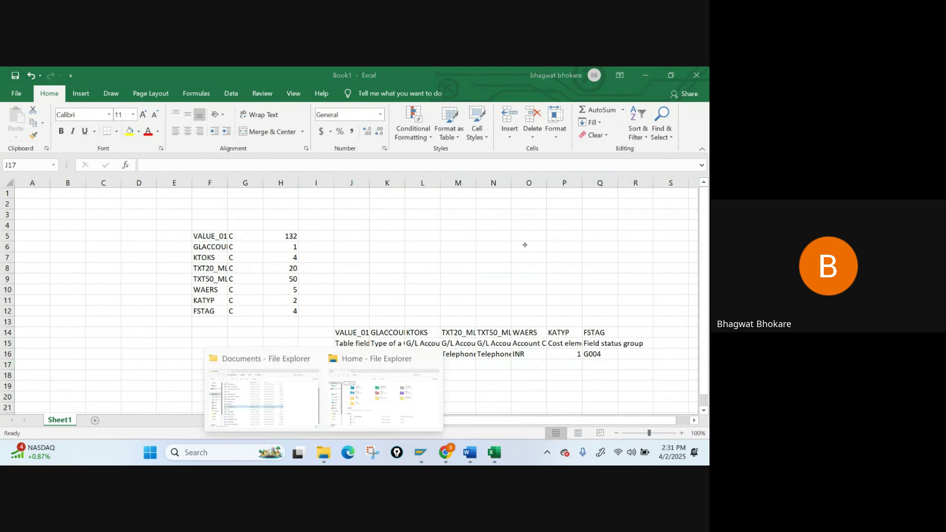
{"action": "left_click", "coordinate": [646, 76]}
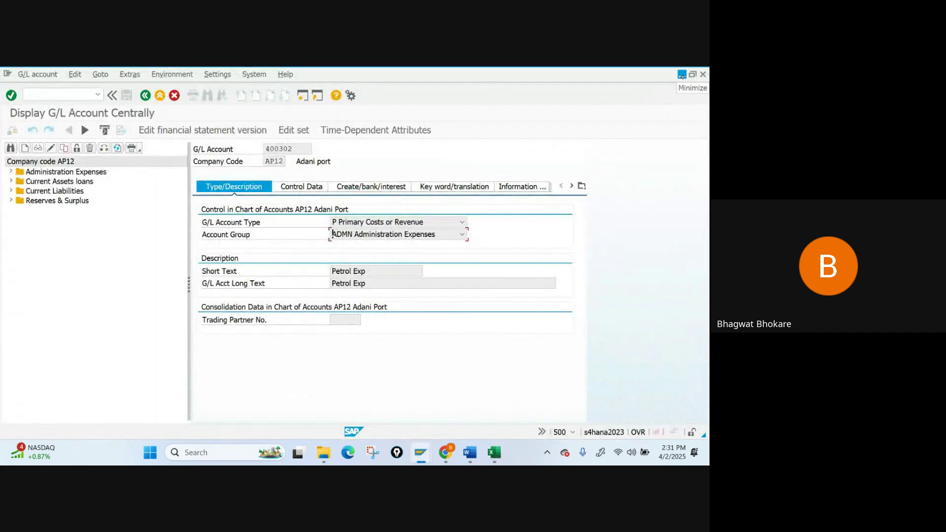
{"action": "left_click", "coordinate": [680, 76]}
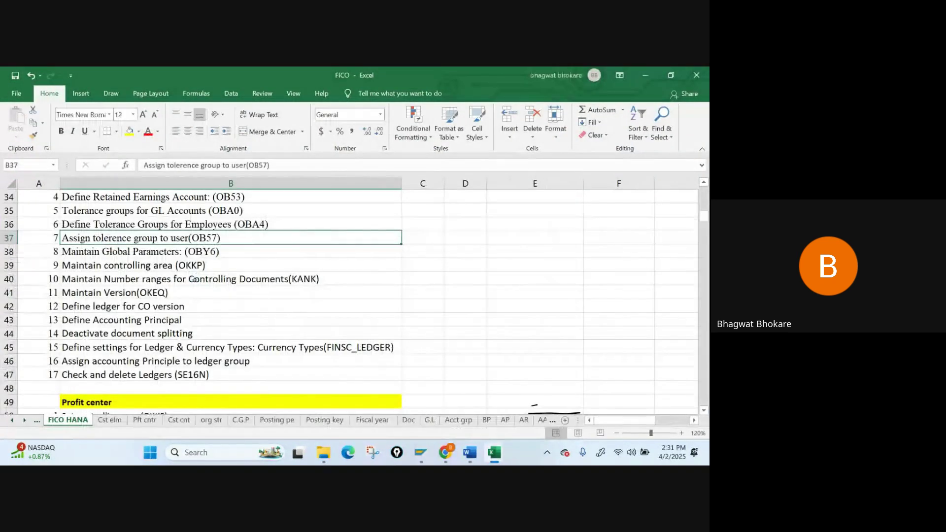
{"action": "left_click", "coordinate": [457, 421]}
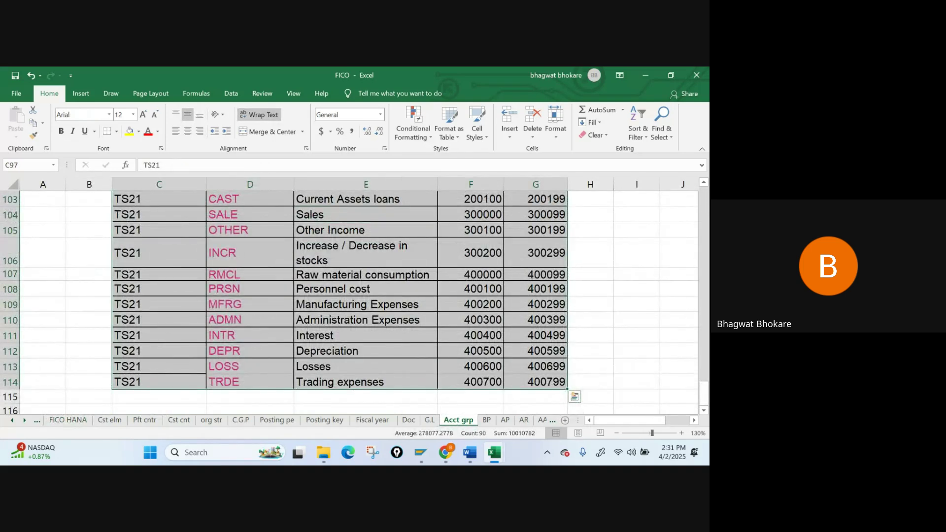
{"action": "key", "text": "Down"}
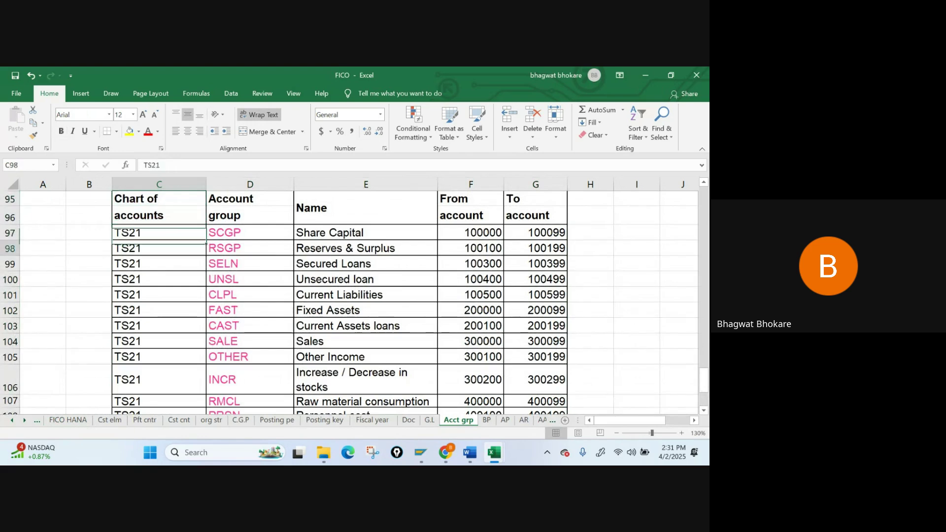
{"action": "key", "text": "Down"}
{"action": "key", "text": "Down"}
{"action": "key", "text": "Down"}
{"action": "key", "text": "Down"}
{"action": "key", "text": "Down"}
{"action": "key", "text": "Down"}
{"action": "key", "text": "Down"}
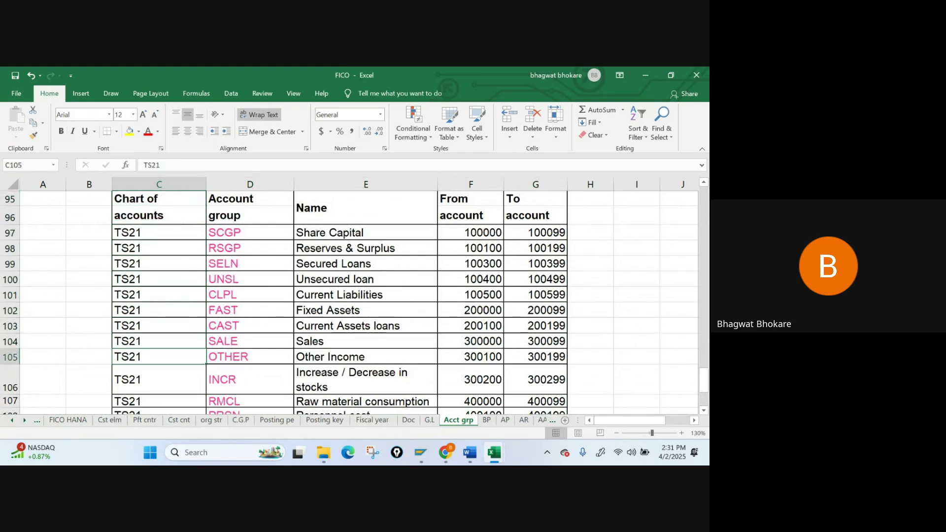
{"action": "key", "text": "Down"}
{"action": "key", "text": "Down"}
{"action": "key", "text": "Down"}
{"action": "key", "text": "Down"}
{"action": "key", "text": "Down"}
{"action": "key", "text": "Down"}
{"action": "key", "text": "Down"}
{"action": "key", "text": "Down"}
{"action": "key", "text": "Down"}
{"action": "key", "text": "Down"}
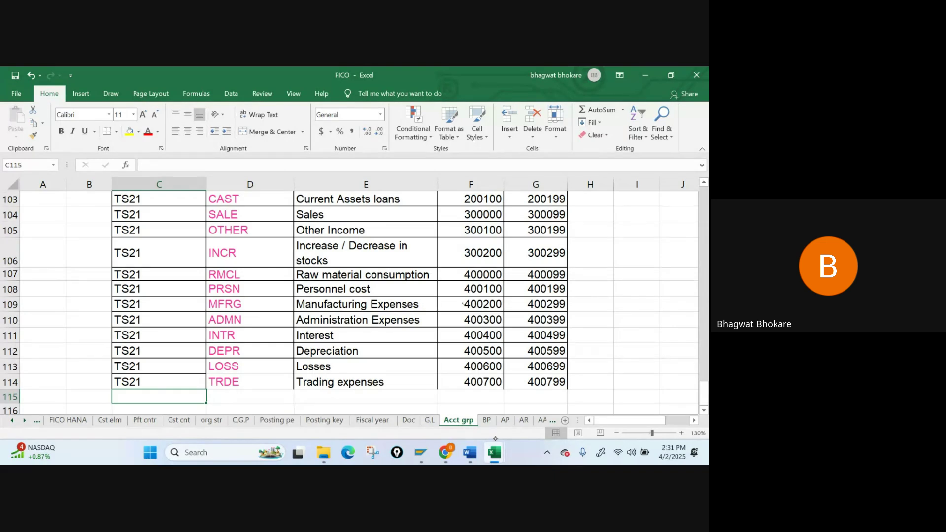
- Return to the Book1 workbook and enter the G/L account 400200 in J17
{"action": "mouse_move", "coordinate": [421, 452]}
{"action": "mouse_move", "coordinate": [494, 453]}
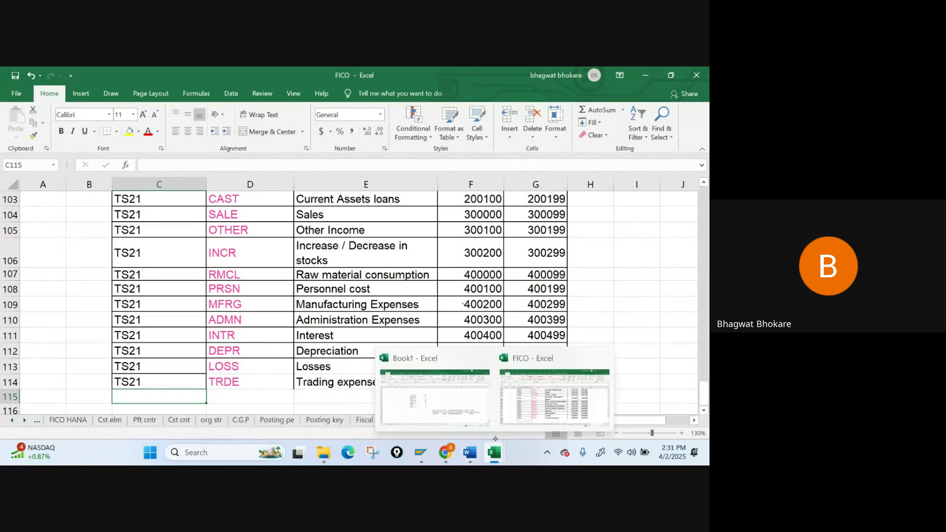
{"action": "left_click", "coordinate": [424, 383]}
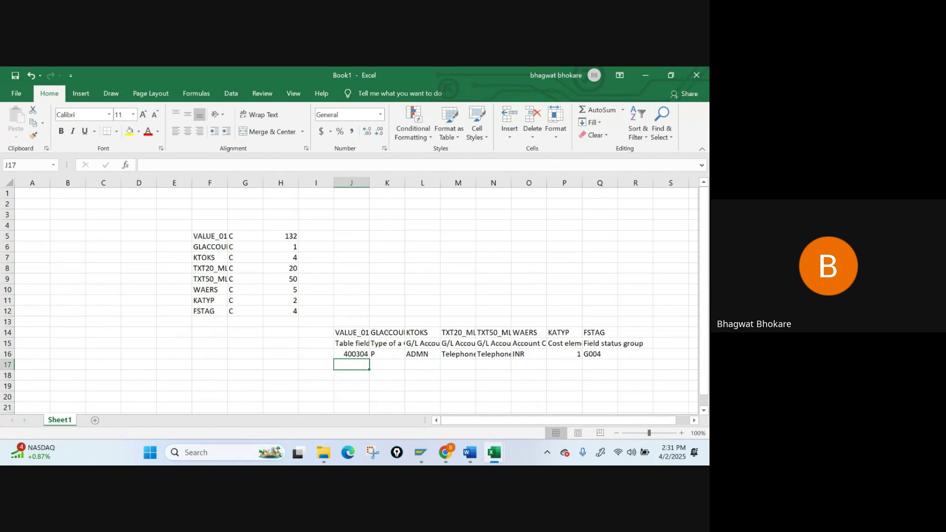
{"action": "type", "text": "400200"}
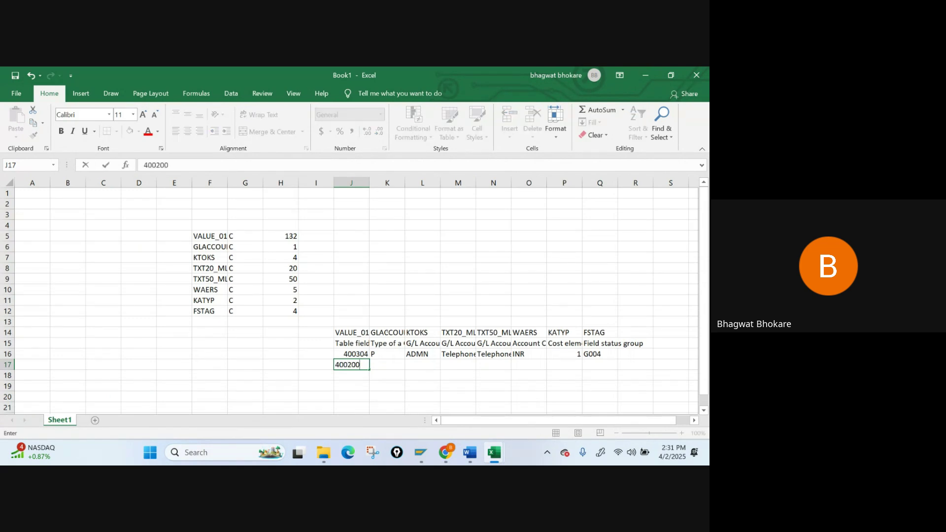
{"action": "key", "text": "Tab"}
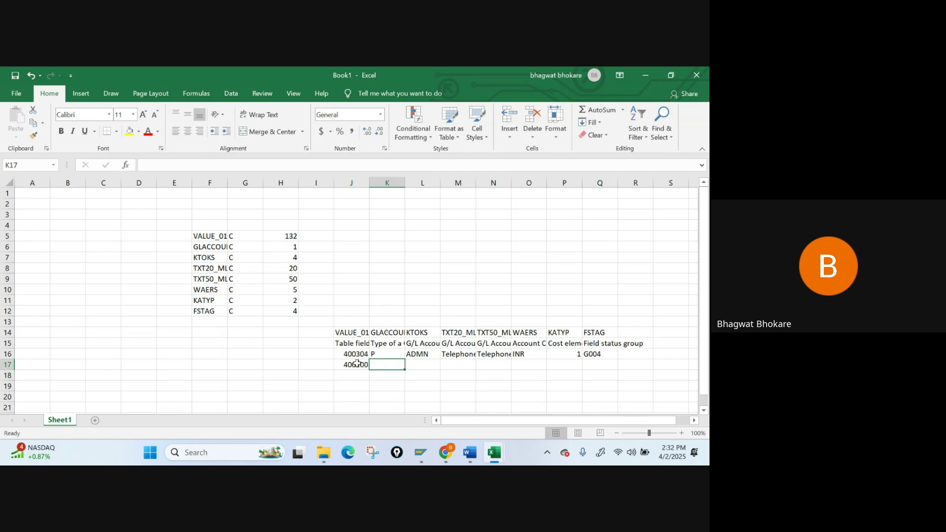
- Copy the account type P from K16 into K17
{"action": "left_click", "coordinate": [387, 354]}
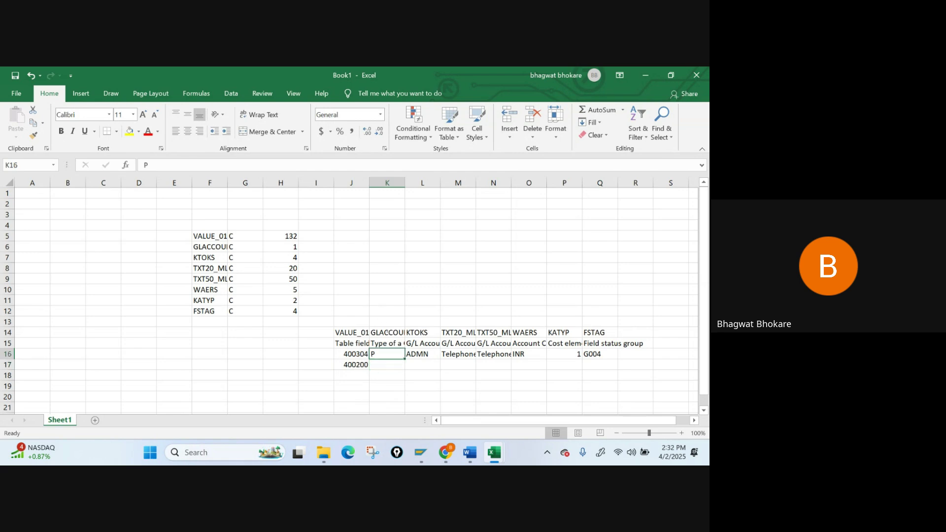
{"action": "key", "text": "ctrl+c"}
{"action": "left_click", "coordinate": [387, 365]}
{"action": "key", "text": "ctrl+v"}
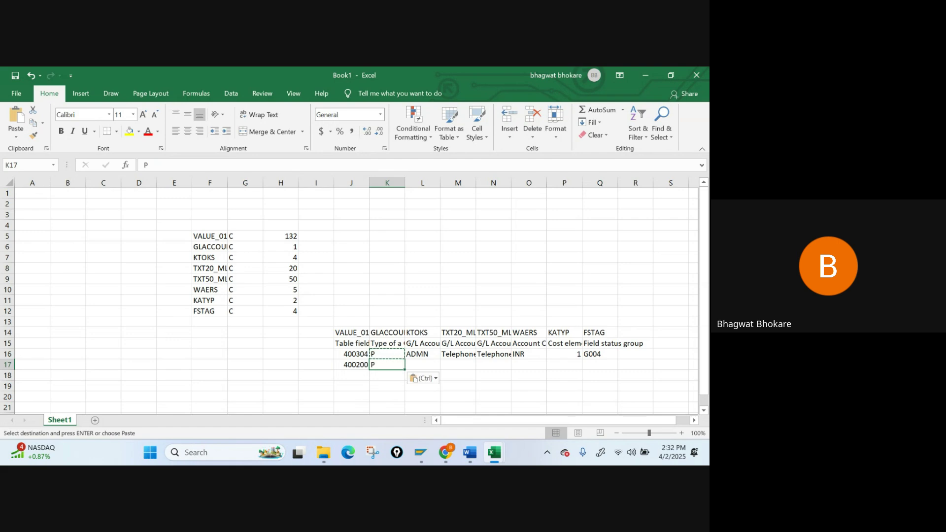
{"action": "key", "text": "Escape"}
{"action": "left_click", "coordinate": [422, 364]}
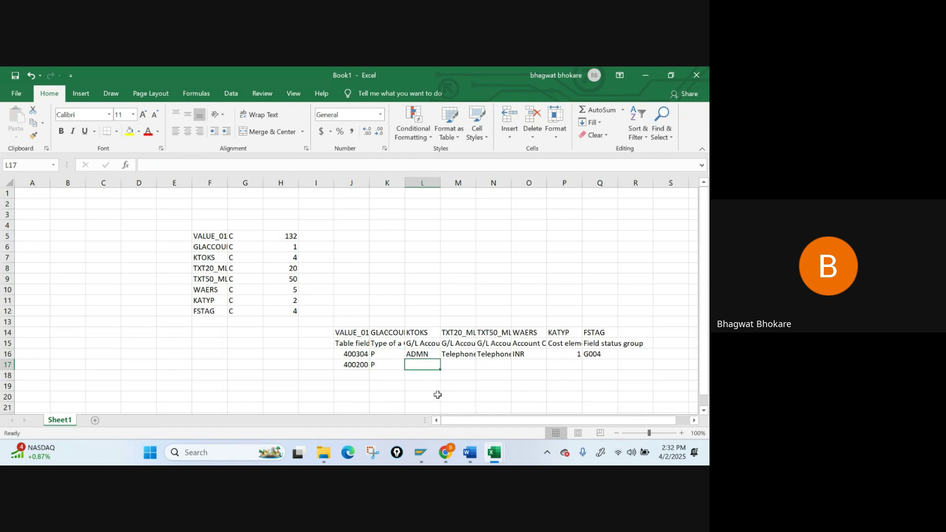
- Copy the Manufacturing Expenses group code MFRG from the FICO workbook's Acct grp sheet into L17 of Book1
{"action": "mouse_move", "coordinate": [494, 452]}
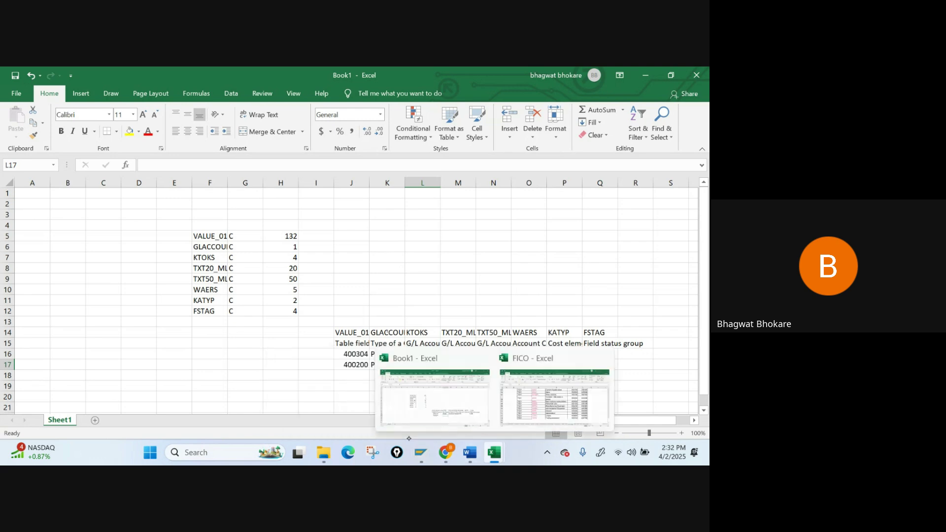
{"action": "left_click", "coordinate": [529, 400]}
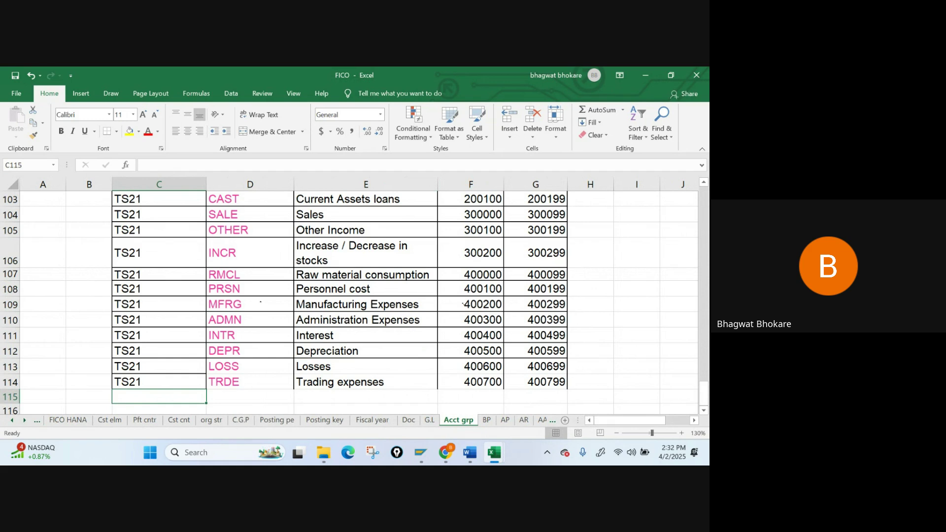
{"action": "left_click", "coordinate": [111, 93]}
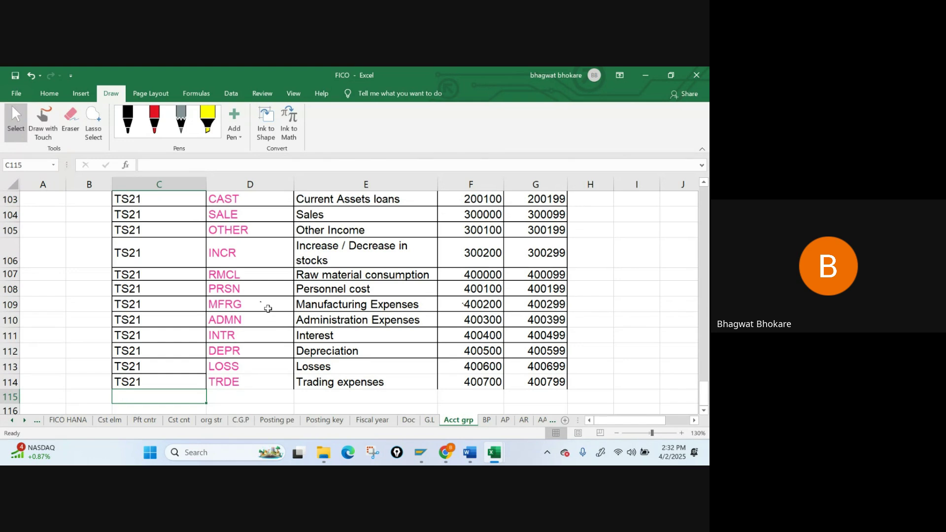
{"action": "left_click", "coordinate": [262, 305]}
{"action": "key", "text": "ctrl+c"}
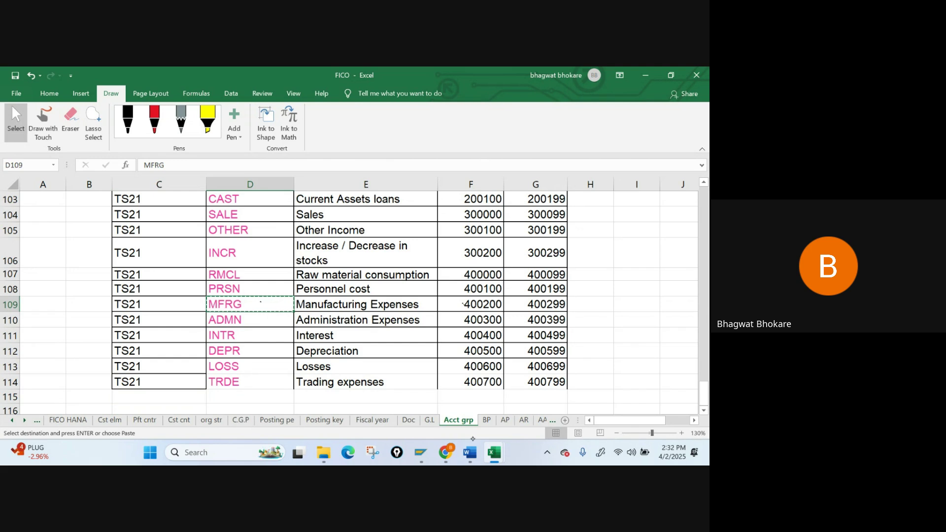
{"action": "mouse_move", "coordinate": [494, 452]}
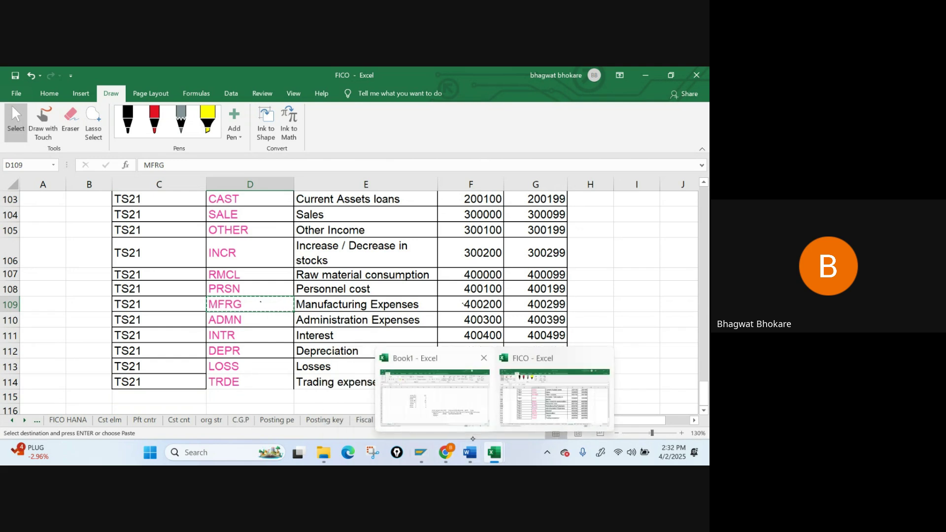
{"action": "left_click", "coordinate": [384, 375]}
{"action": "key", "text": "ctrl+v"}
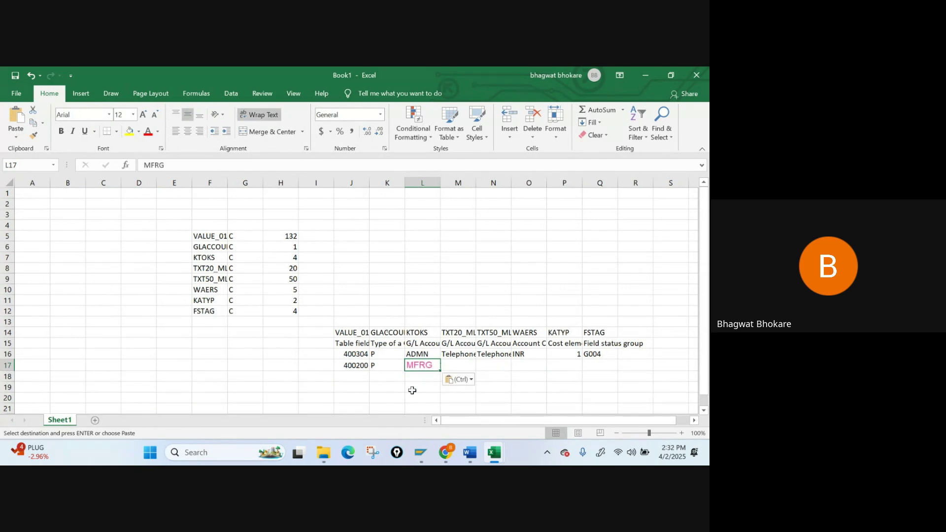
- Enter the short text Machine Maint in M17
{"action": "left_click", "coordinate": [458, 365]}
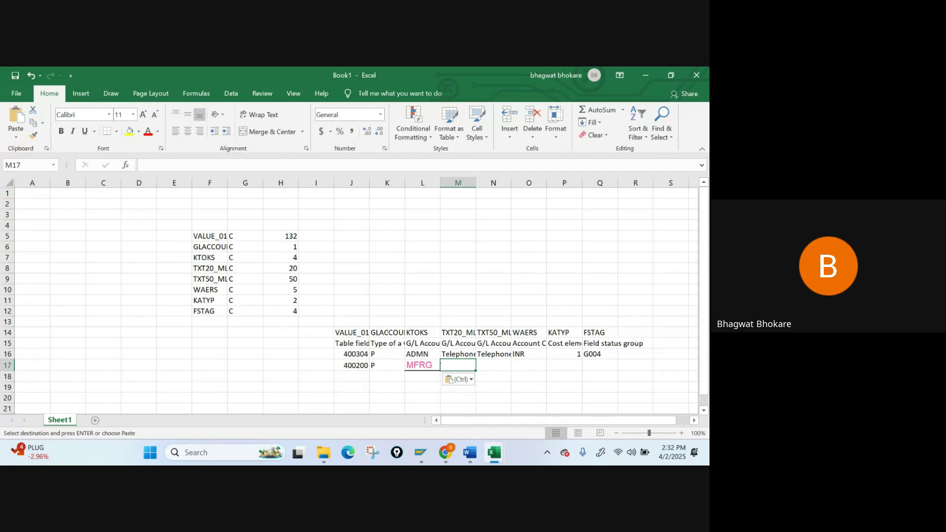
{"action": "type", "text": "Ma"}
{"action": "key", "text": "BackSpace"}
{"action": "key", "text": "BackSpace"}
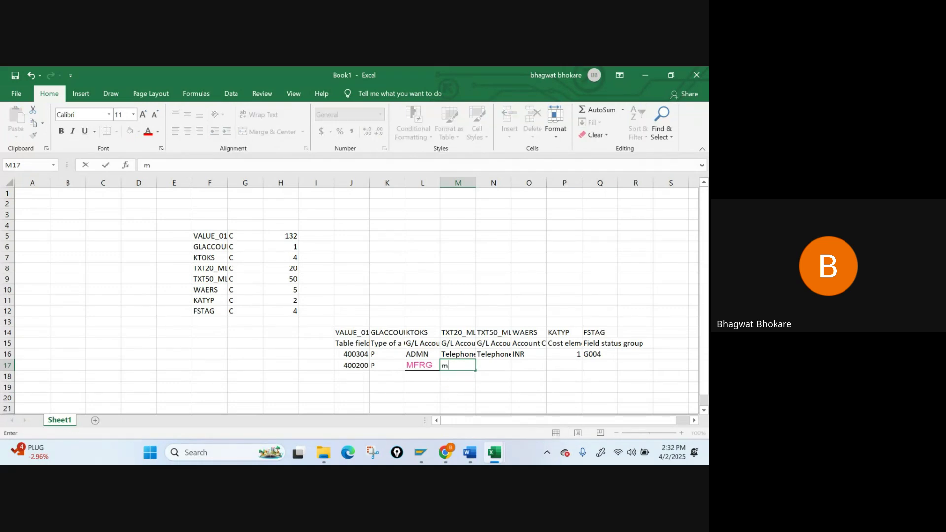
{"action": "type", "text": "Machin"}
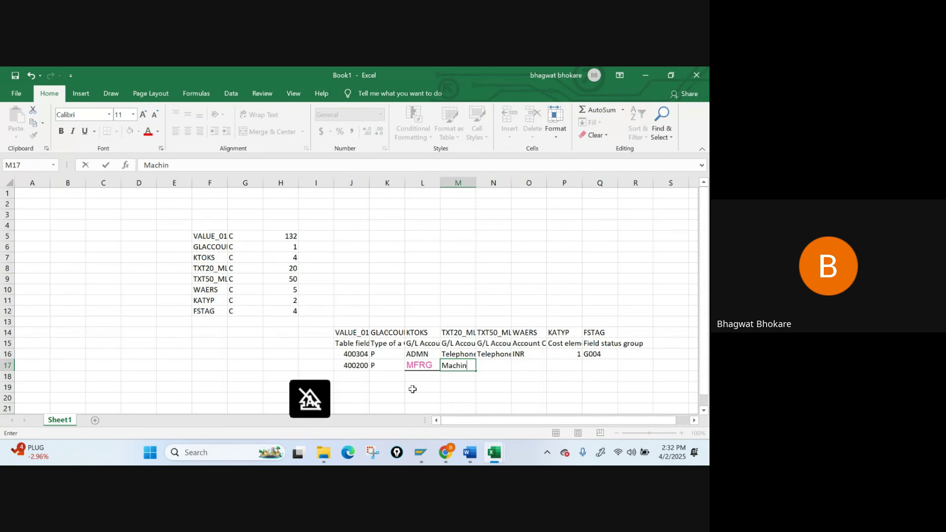
{"action": "type", "text": "e Maint"}
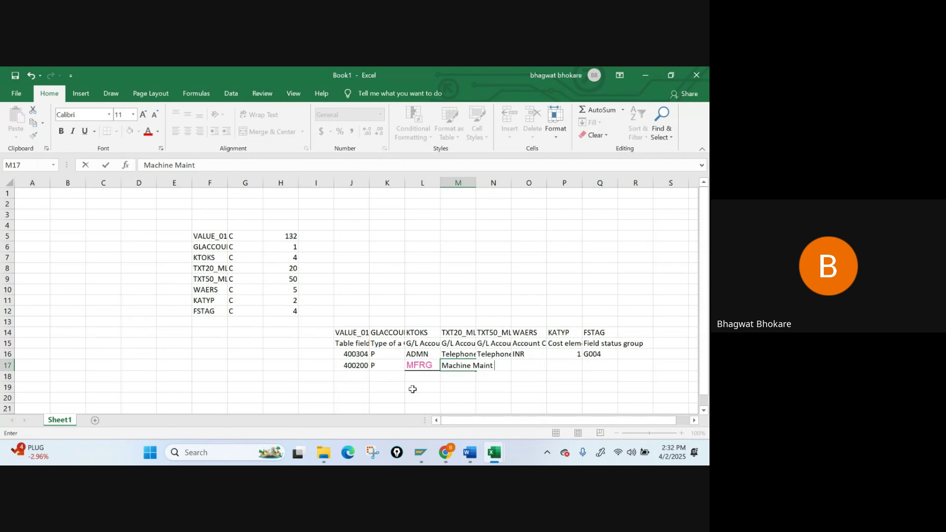
{"action": "key", "text": "ctrl+Return"}
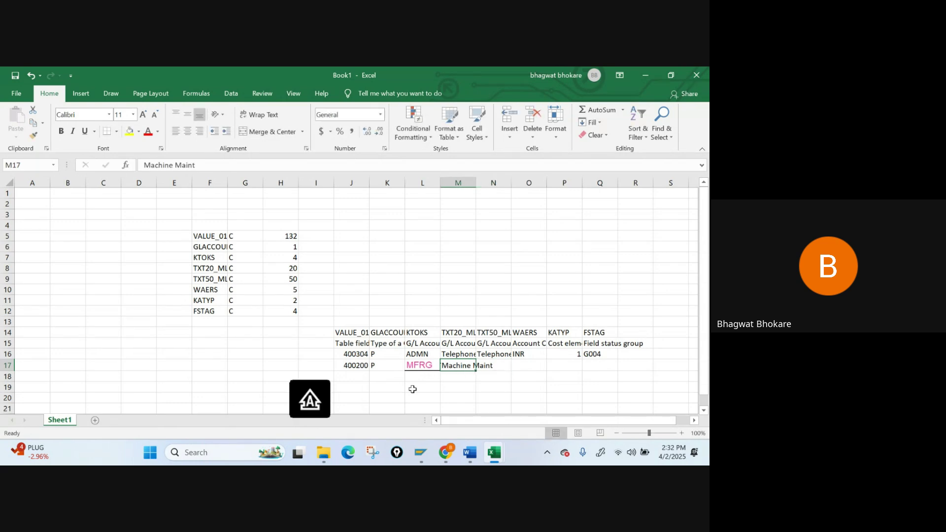
- Copy the short text from M17 into the long text cell N17
{"action": "key", "text": "ctrl+c"}
{"action": "key", "text": "Right"}
{"action": "key", "text": "ctrl+v"}
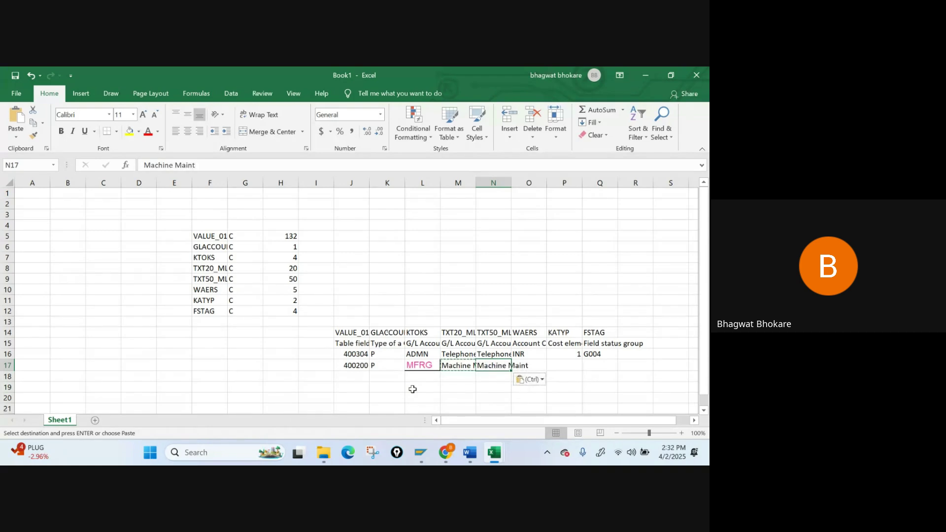
{"action": "key", "text": "Escape"}
{"action": "key", "text": "Right"}
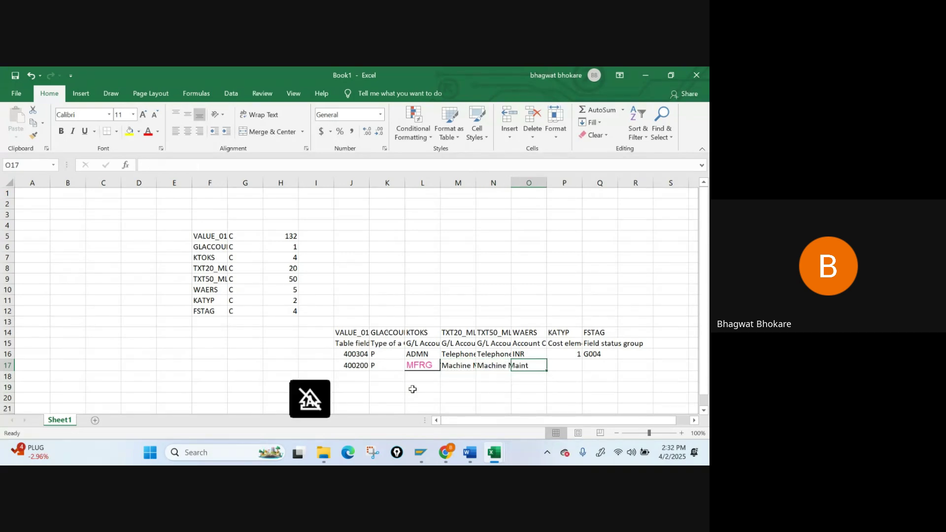
- Enter the currency INR in O17 and the cost element category 1 in P17
{"action": "type", "text": "IN"}
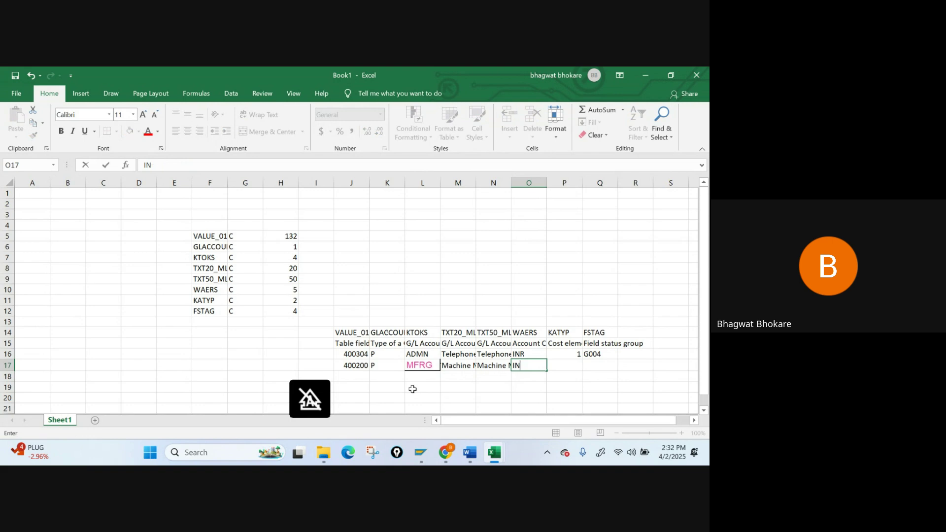
{"action": "type", "text": "rR"}
{"action": "key", "text": "Right"}
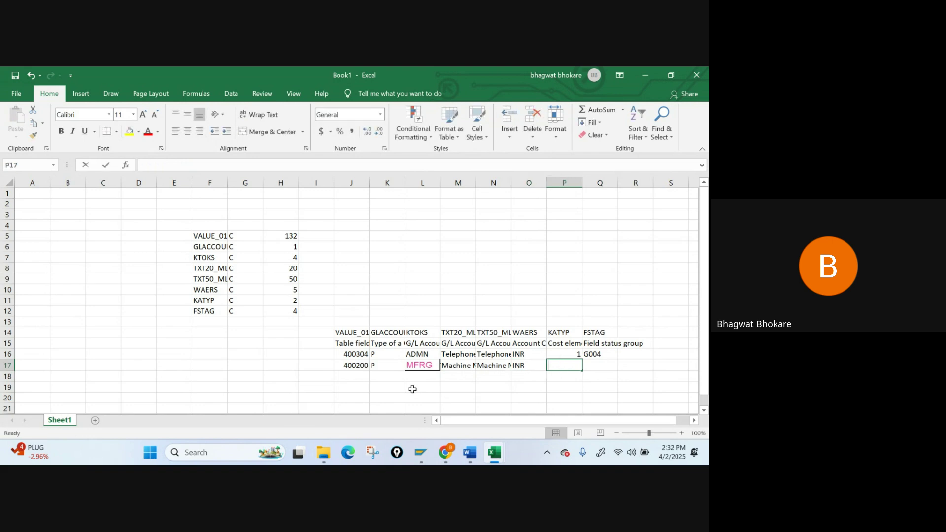
{"action": "type", "text": "1"}
{"action": "key", "text": "Right"}
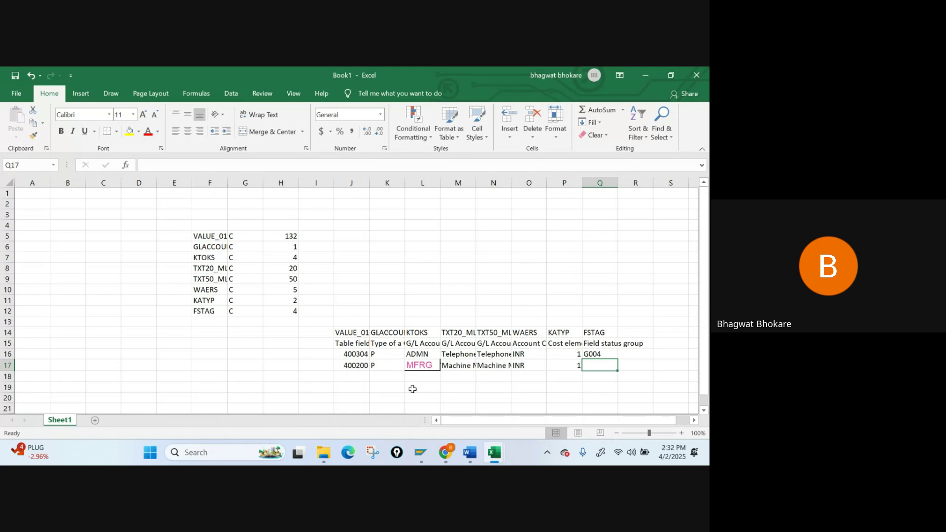
- Copy the field status group G004 from Q16 into Q17, then move off the completed row
{"action": "key", "text": "Up"}
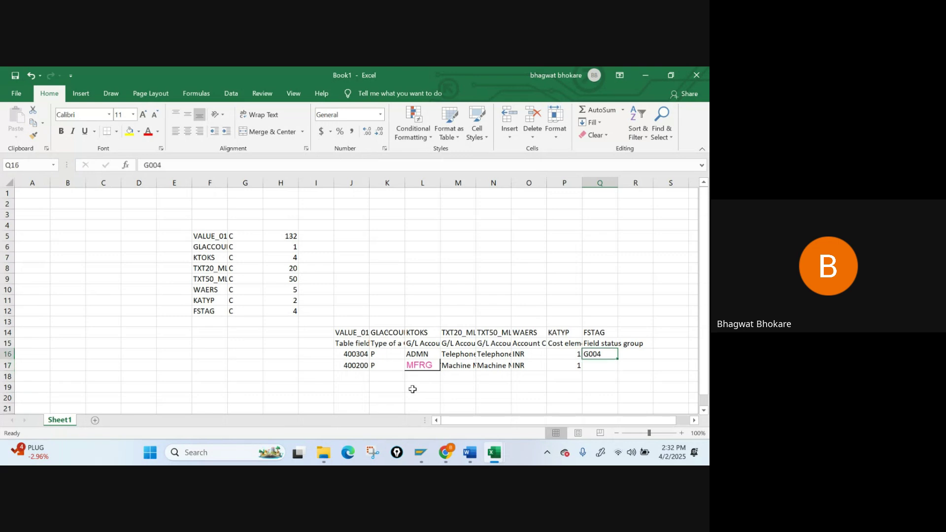
{"action": "key", "text": "ctrl+c"}
{"action": "key", "text": "Down"}
{"action": "key", "text": "ctrl+v"}
{"action": "key", "text": "Escape"}
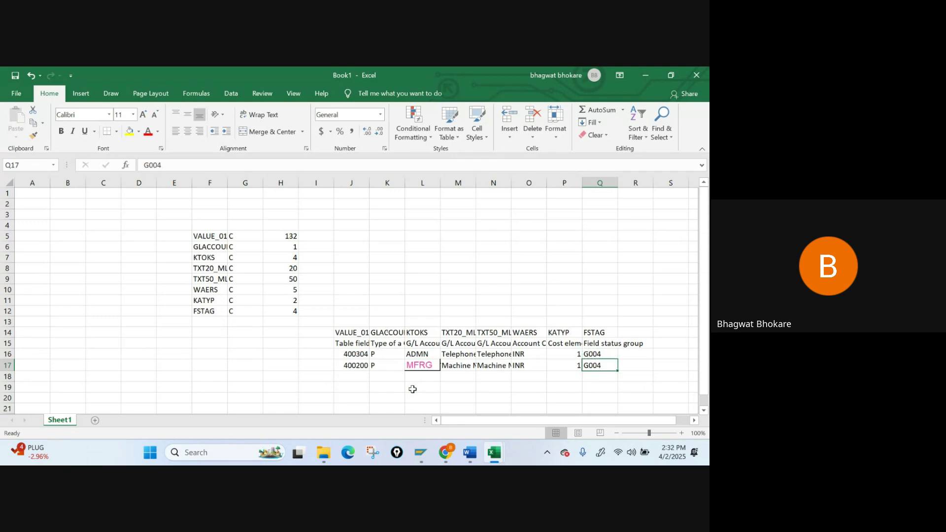
{"action": "key", "text": "Down"}
{"action": "key", "text": "Down"}
{"action": "key", "text": "Left"}
{"action": "key", "text": "Left"}
{"action": "key", "text": "Left"}
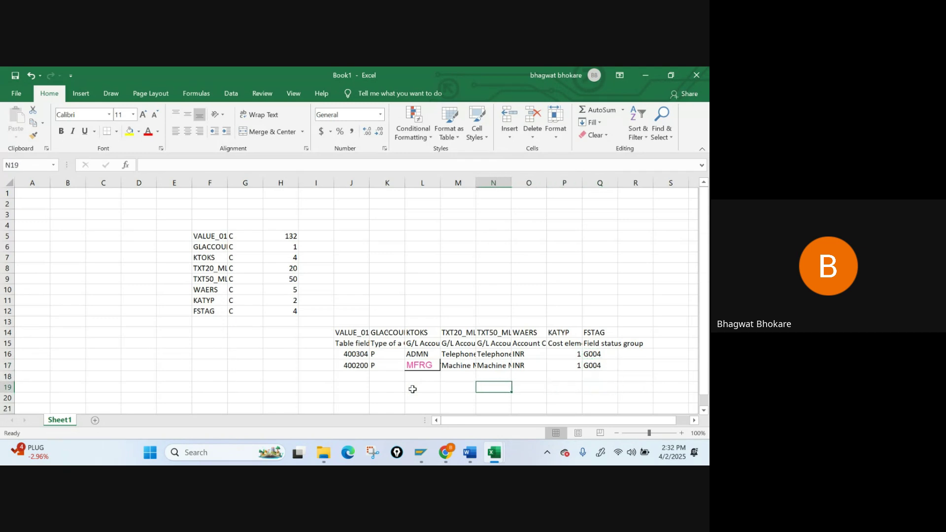
- Switch to SAP's G/L account display and expand the Current Assets loans group to check which account numbers are in use
{"action": "key", "text": "Left"}
{"action": "key", "text": "Left"}
{"action": "key", "text": "Left"}
{"action": "key", "text": "Left"}
{"action": "key", "text": "Up"}
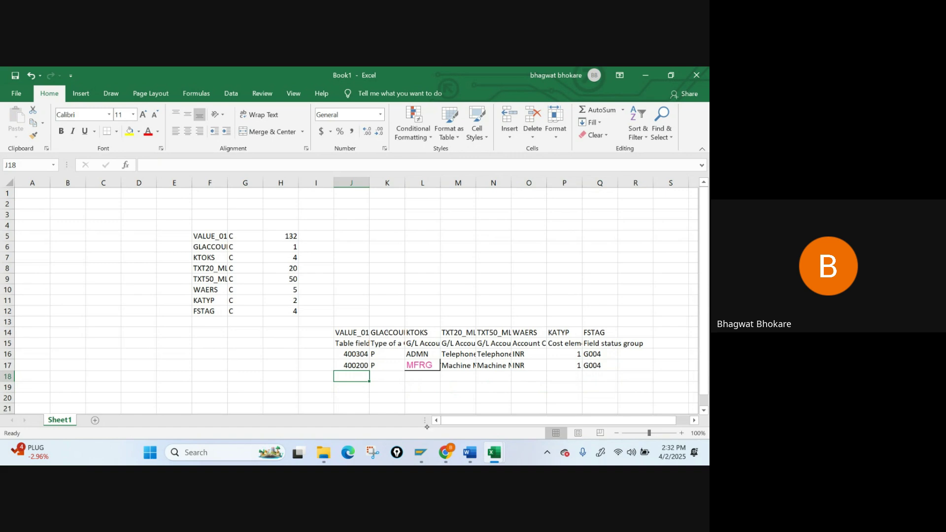
{"action": "mouse_move", "coordinate": [420, 452]}
{"action": "left_click", "coordinate": [492, 385]}
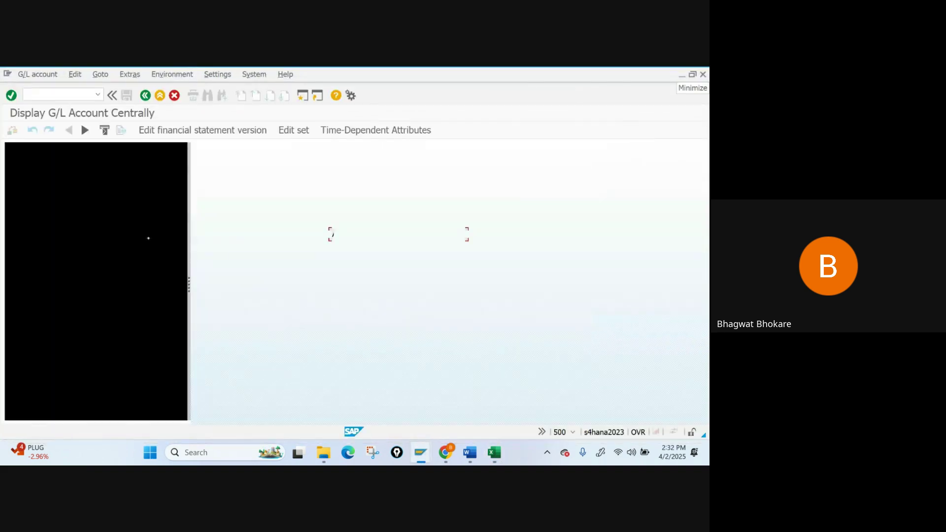
{"action": "left_click", "coordinate": [11, 181]}
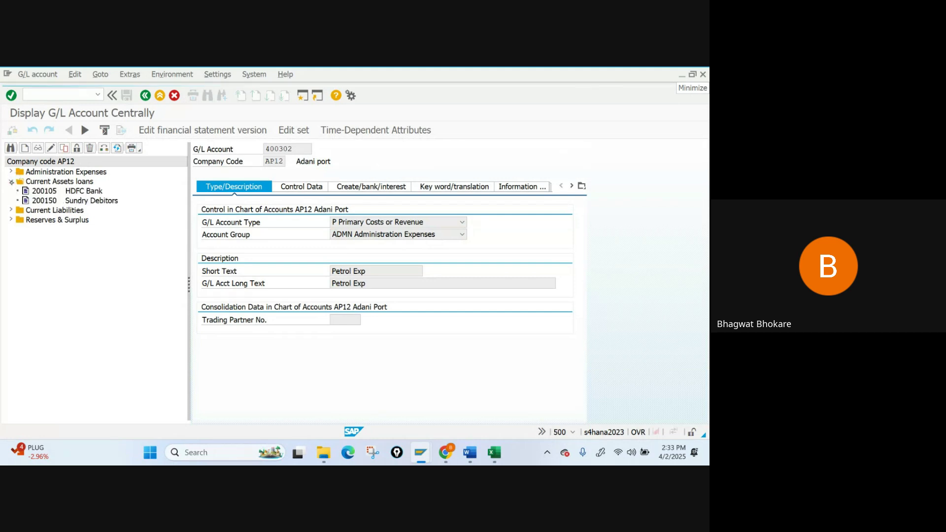
{"action": "left_click", "coordinate": [10, 181]}
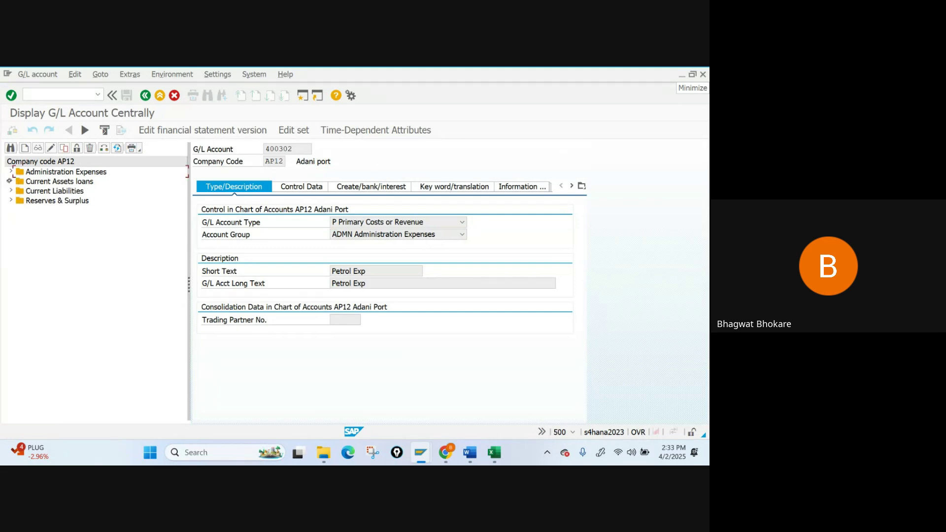
{"action": "left_click", "coordinate": [9, 180]}
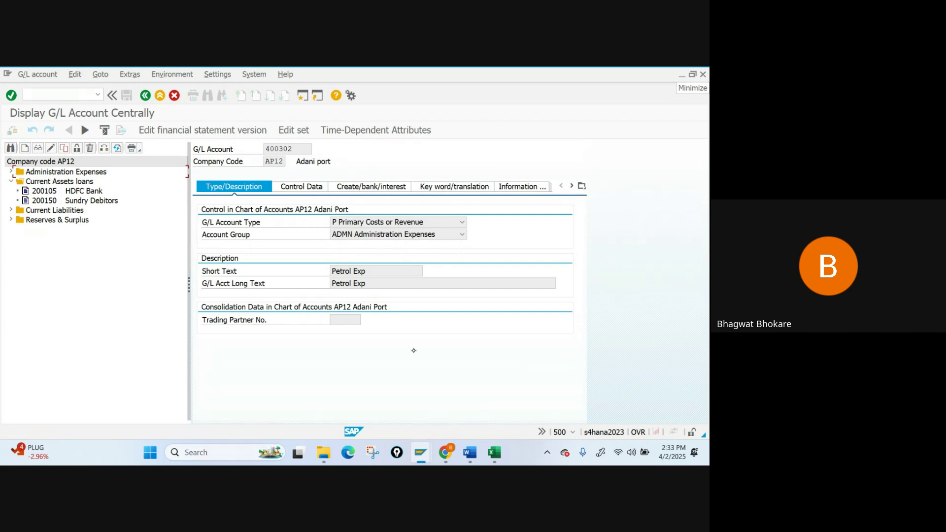
- Switch back to the Book1 workbook in Excel and enter the G/L account 200110 in J18
{"action": "mouse_move", "coordinate": [494, 452]}
{"action": "left_click", "coordinate": [386, 377]}
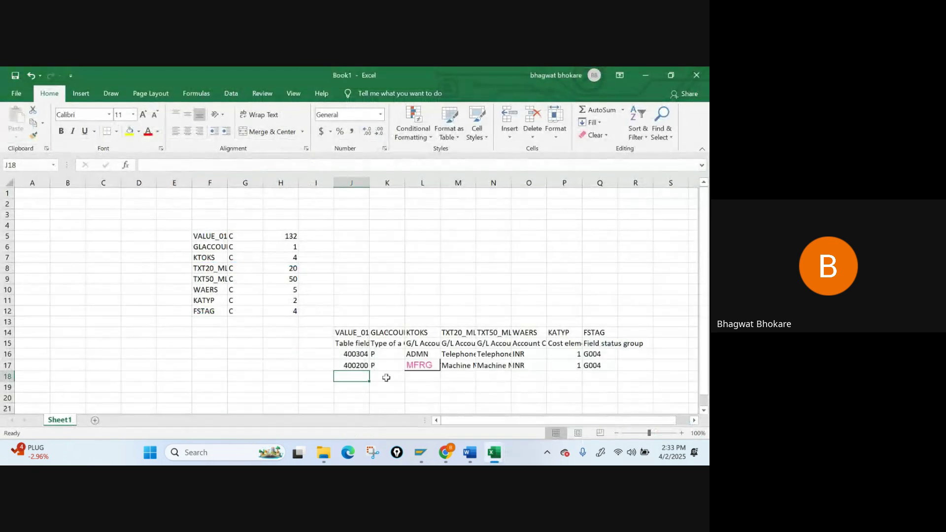
{"action": "type", "text": "200"}
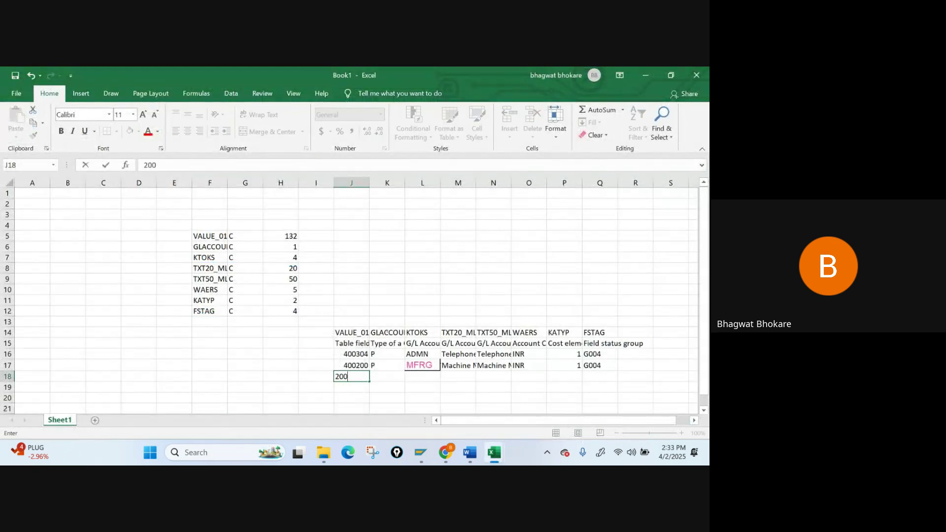
{"action": "type", "text": "110"}
{"action": "key", "text": "Tab"}
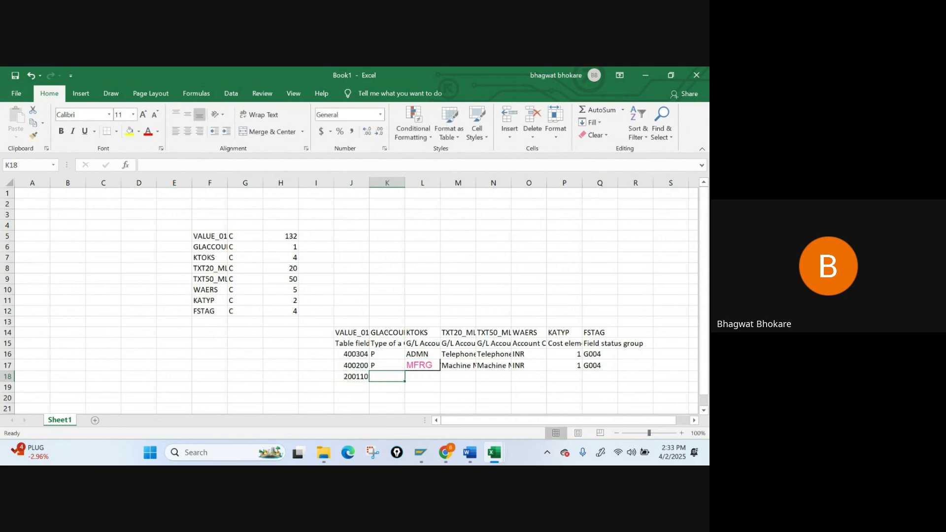
- Look up the G/L account type options of the HDFC Bank account in SAP, and enter type X in K18 of Book1
{"action": "mouse_move", "coordinate": [421, 452]}
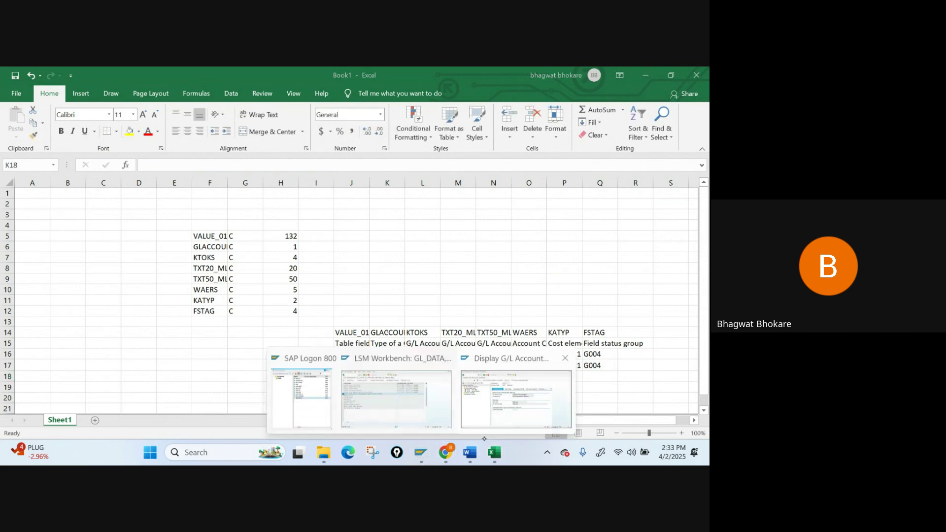
{"action": "left_click", "coordinate": [515, 388]}
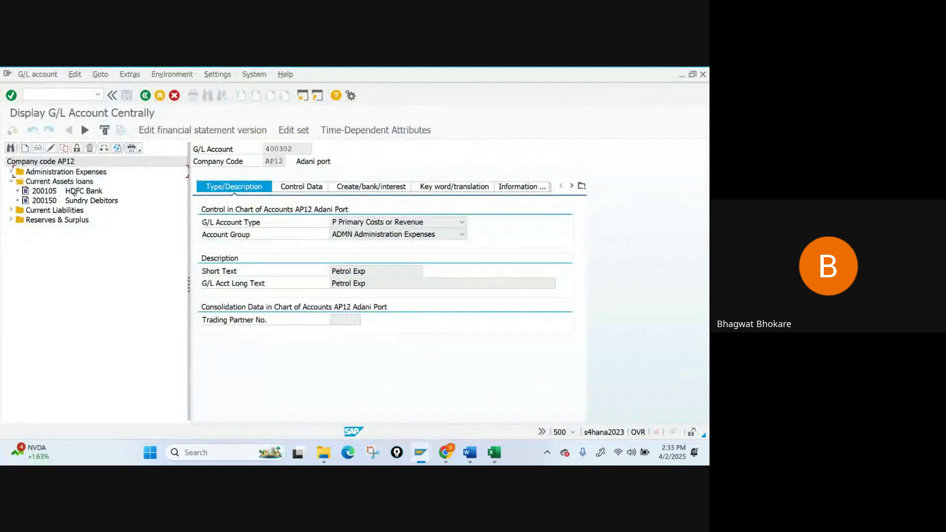
{"action": "double_click", "coordinate": [74, 191]}
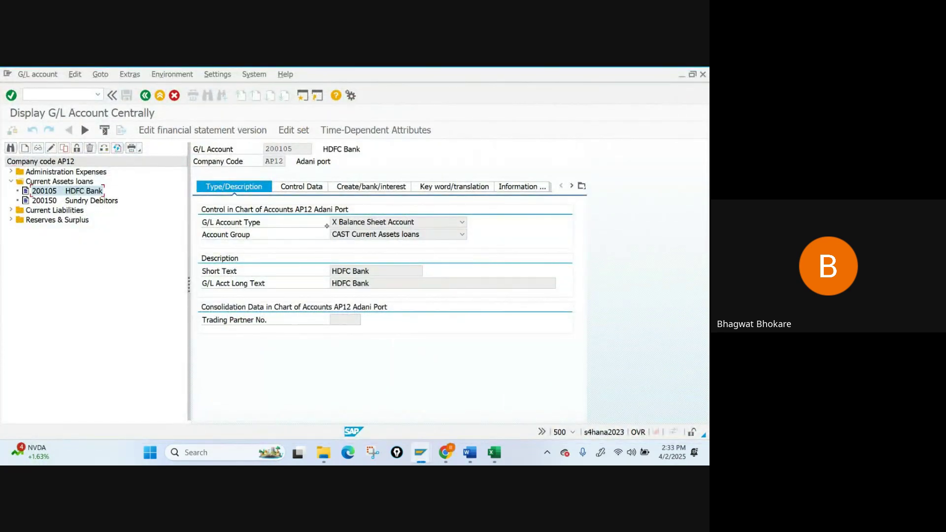
{"action": "left_click", "coordinate": [462, 222]}
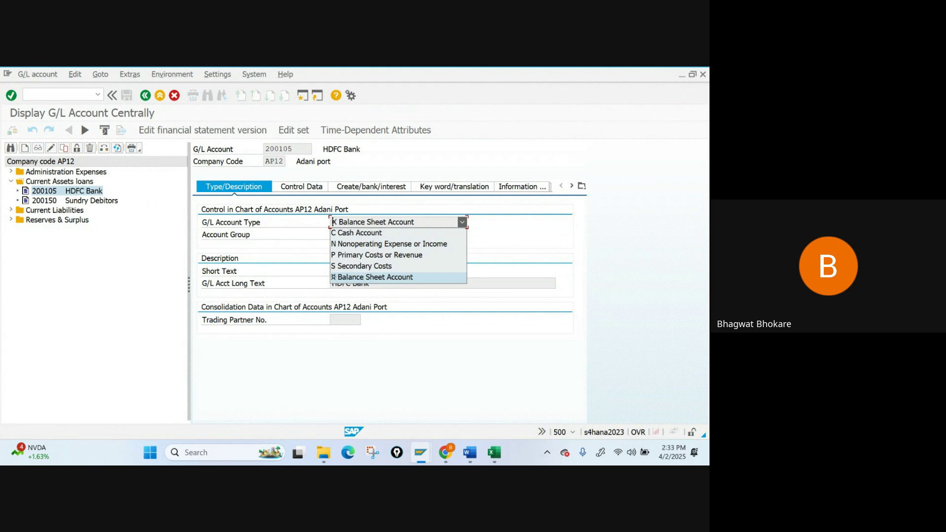
{"action": "left_click", "coordinate": [494, 452]}
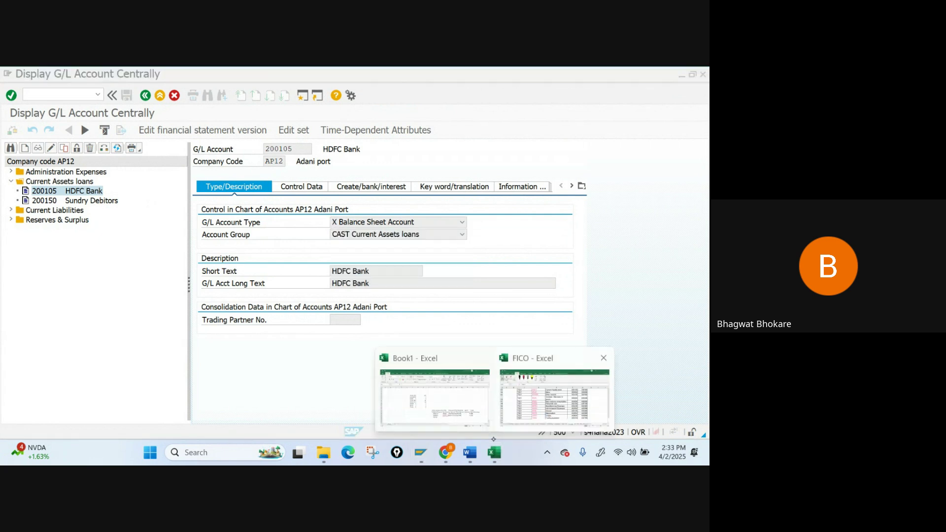
{"action": "left_click", "coordinate": [434, 397]}
{"action": "type", "text": "x"}
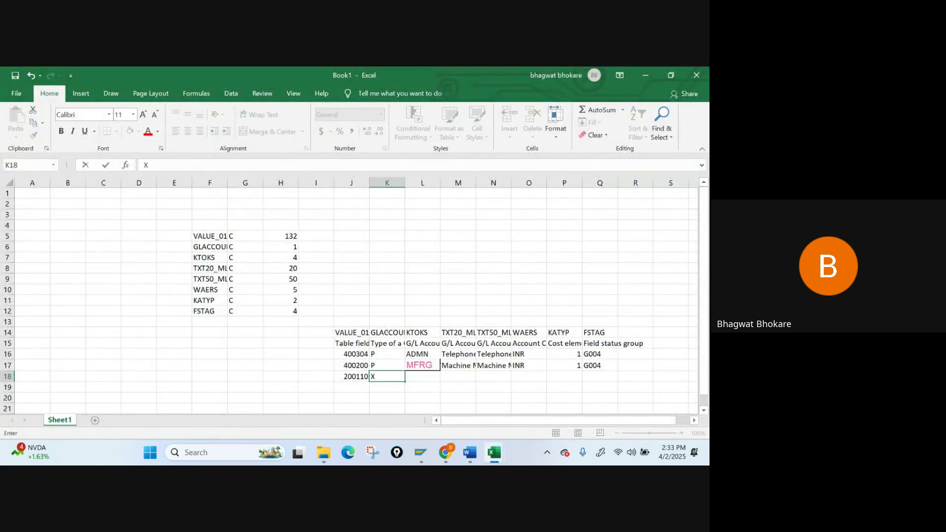
{"action": "key", "text": "Tab"}
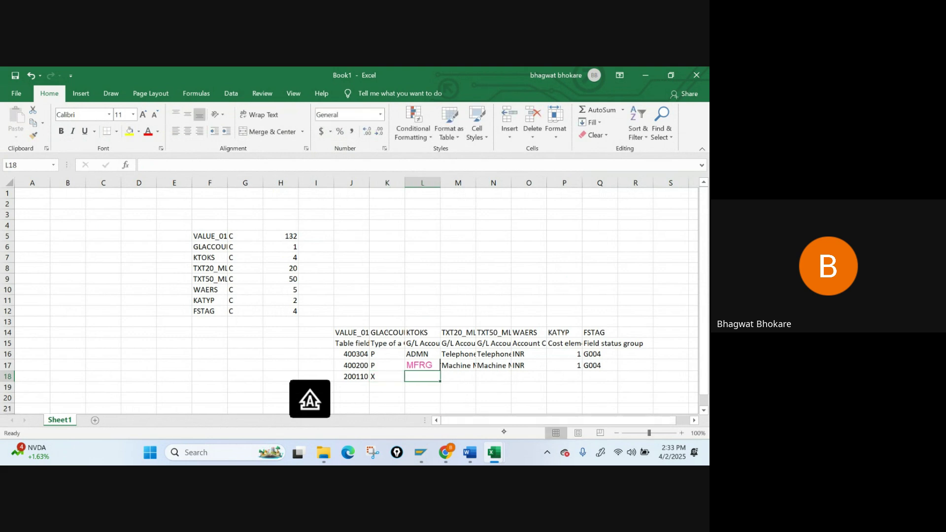
- Copy the Current Assets loans account group CAST from the FICO workbook's account group table into L18 of Book1
{"action": "mouse_move", "coordinate": [494, 452]}
{"action": "left_click", "coordinate": [542, 392]}
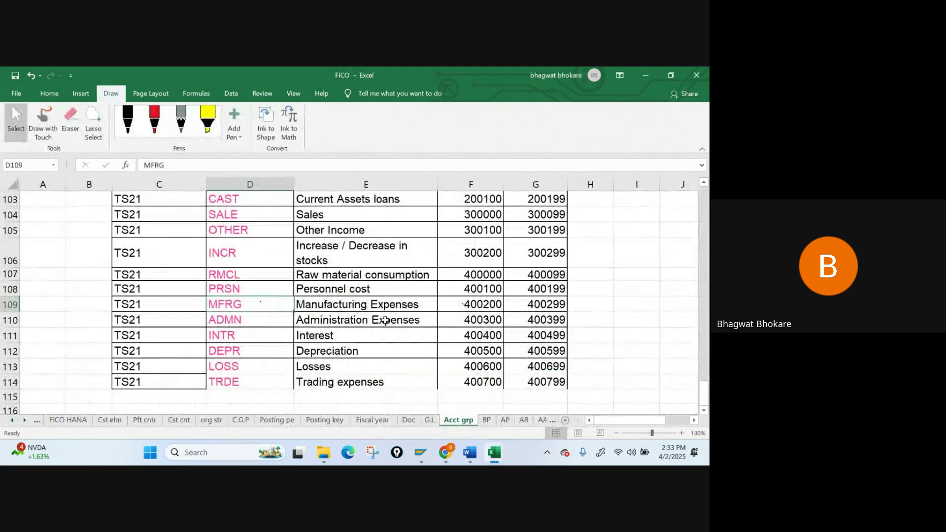
{"action": "scroll", "coordinate": [350, 298], "scroll_direction": "up", "scroll_amount": 3}
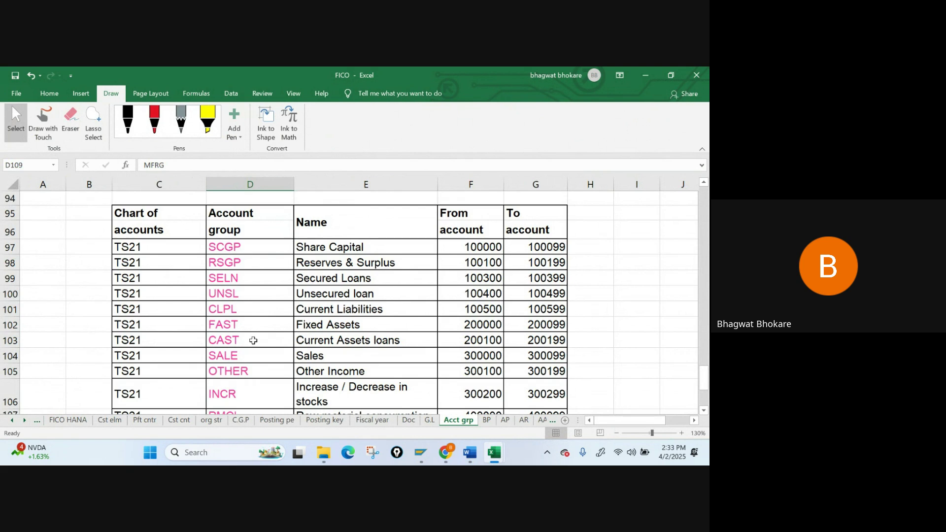
{"action": "left_click", "coordinate": [254, 337]}
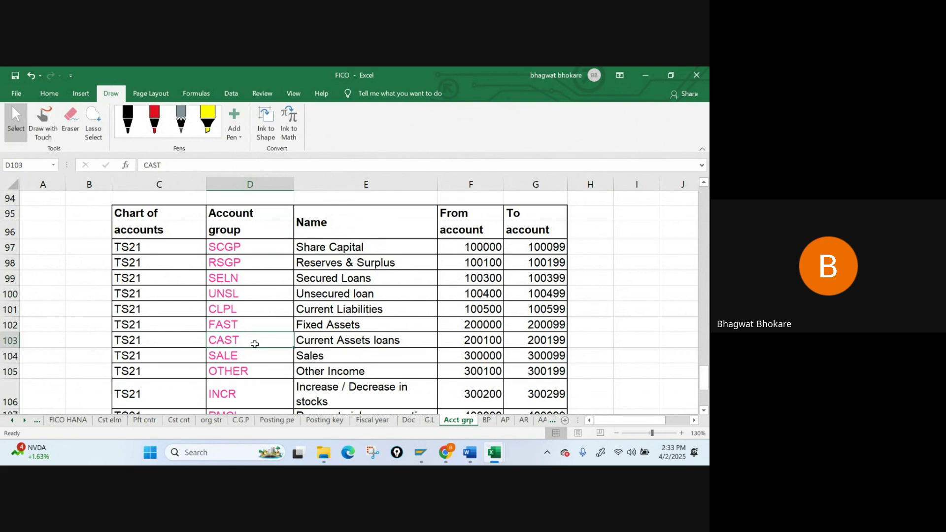
{"action": "key", "text": "ctrl+c"}
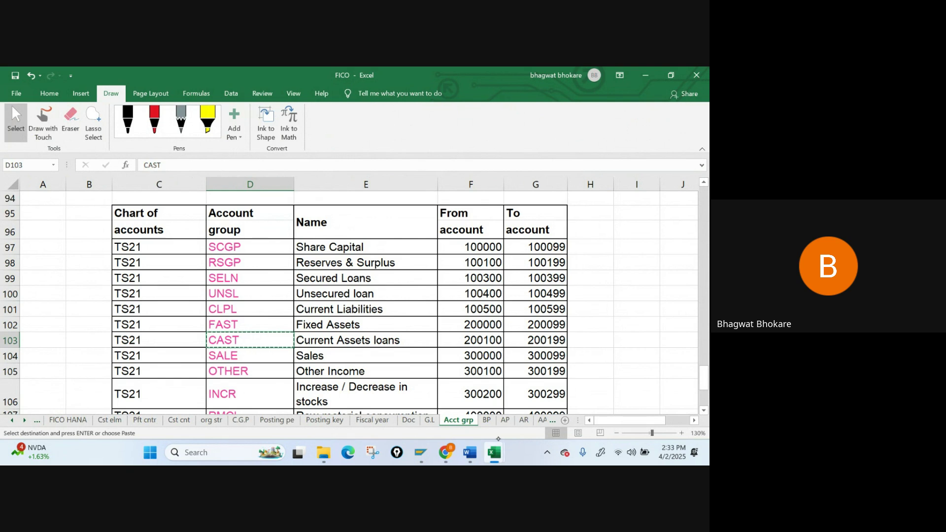
{"action": "mouse_move", "coordinate": [494, 452]}
{"action": "left_click", "coordinate": [421, 384]}
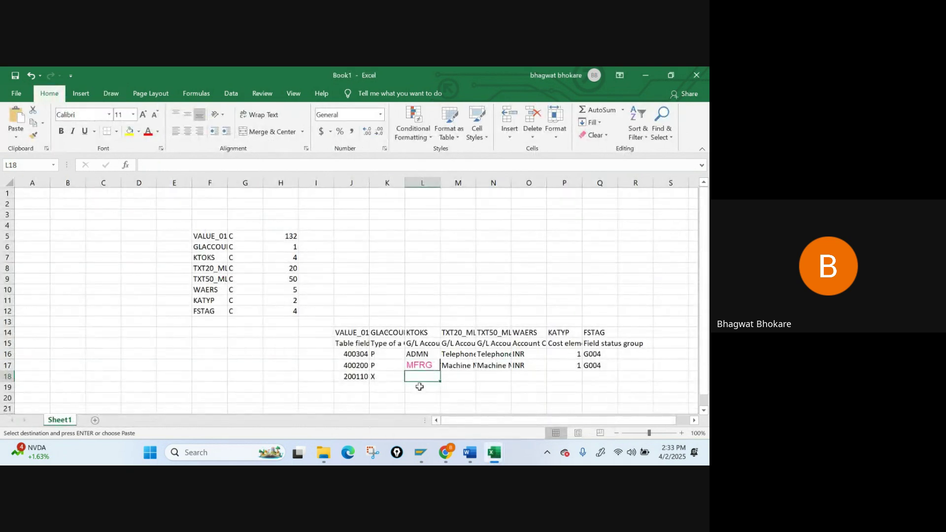
{"action": "key", "text": "ctrl+v"}
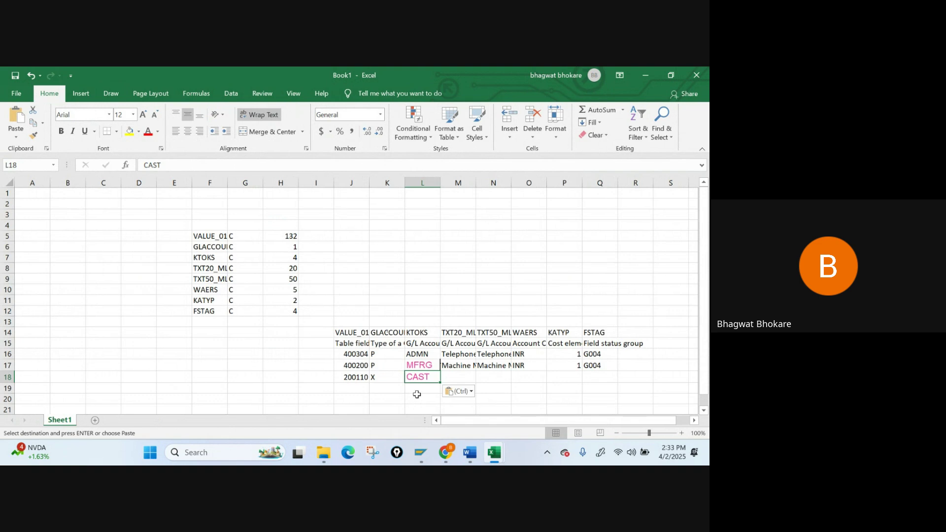
- Enter the short text Cash Account in M18
{"action": "key", "text": "Tab"}
{"action": "type", "text": "sb"}
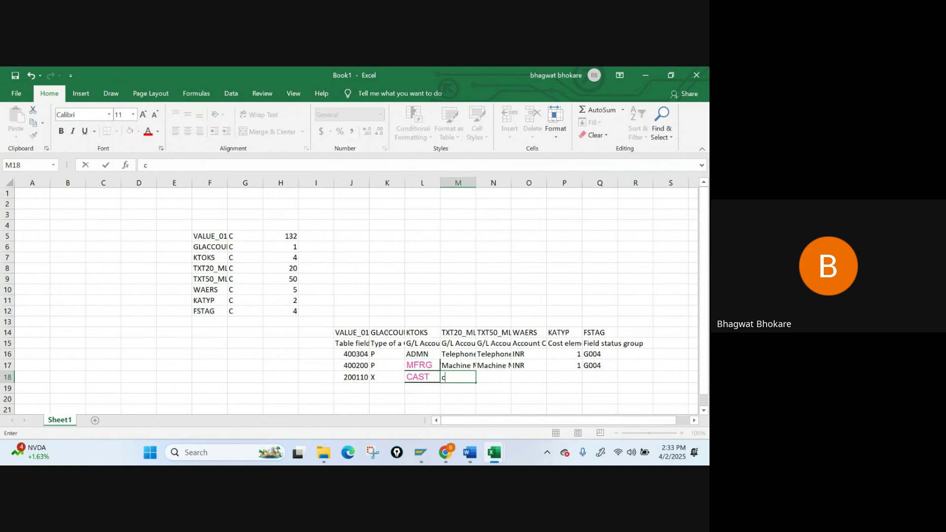
{"action": "key", "text": "BackSpace"}
{"action": "key", "text": "BackSpace"}
{"action": "type", "text": "Ca"}
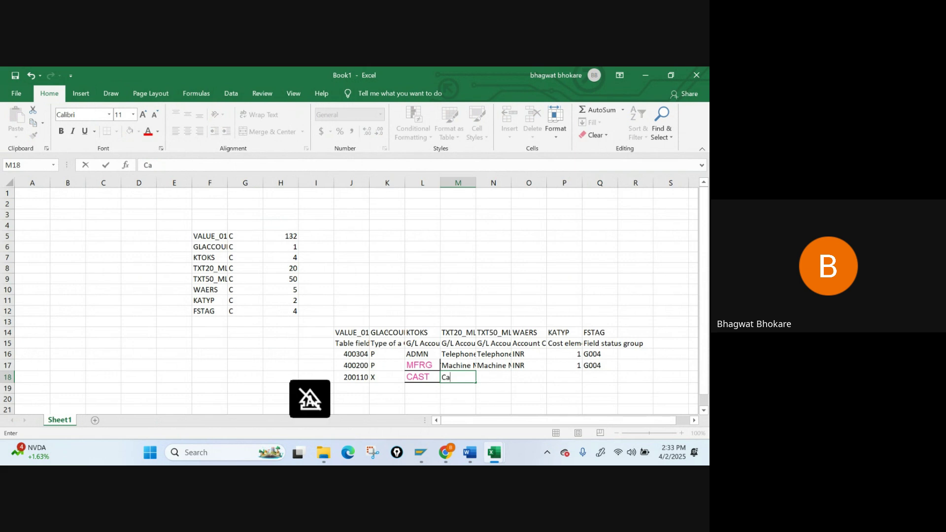
{"action": "type", "text": "sh Account"}
{"action": "key", "text": "ctrl+Return"}
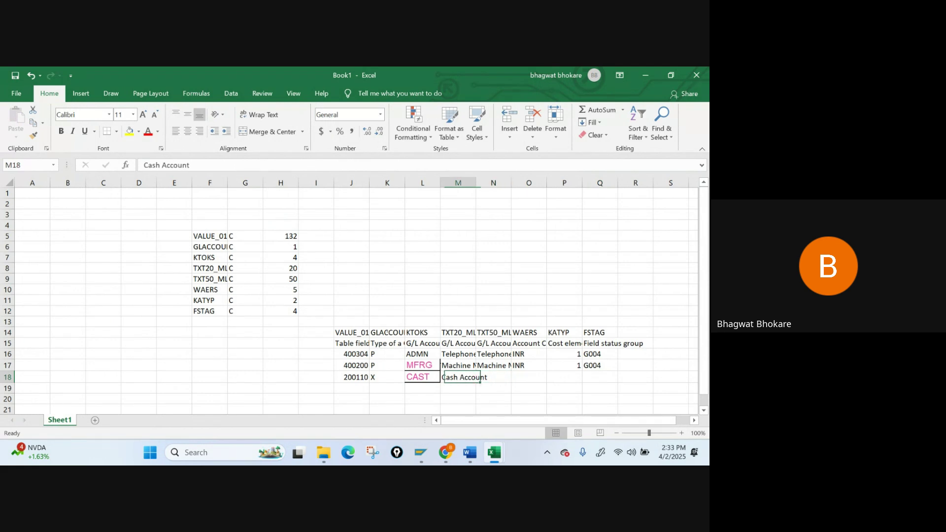
- Copy the short text from M18 into the long text cell N18
{"action": "key", "text": "ctrl+c"}
{"action": "key", "text": "Right"}
{"action": "key", "text": "ctrl+v"}
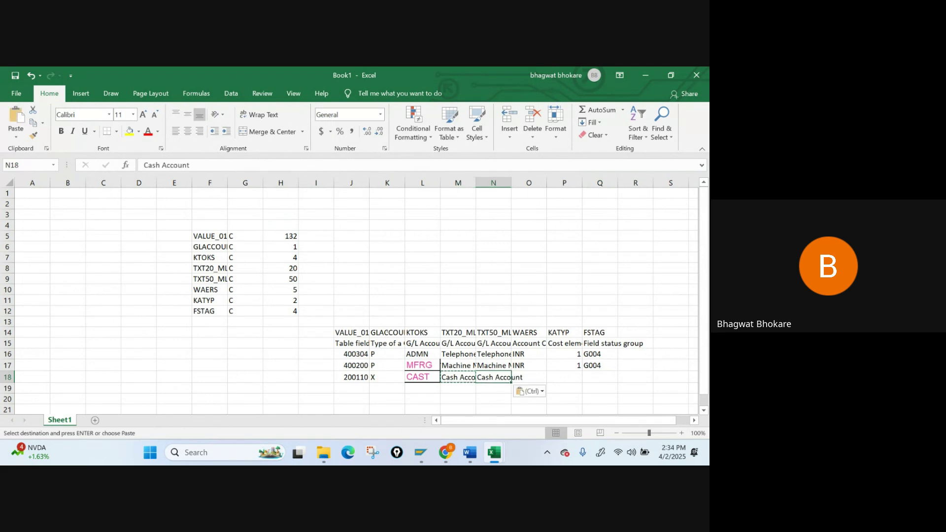
{"action": "key", "text": "Escape"}
- Copy the currency INR from O17 into O18
{"action": "key", "text": "Right"}
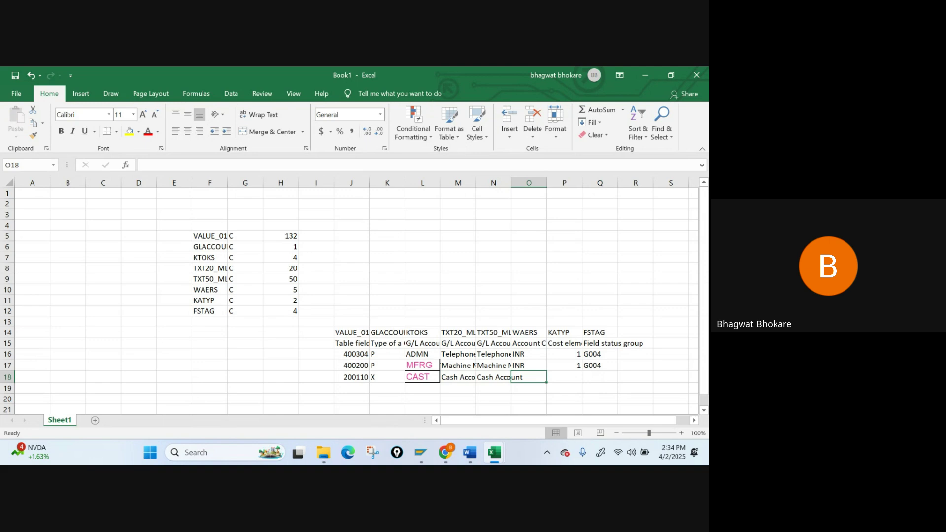
{"action": "key", "text": "Up"}
{"action": "key", "text": "ctrl+c"}
{"action": "key", "text": "Down"}
{"action": "key", "text": "ctrl+v"}
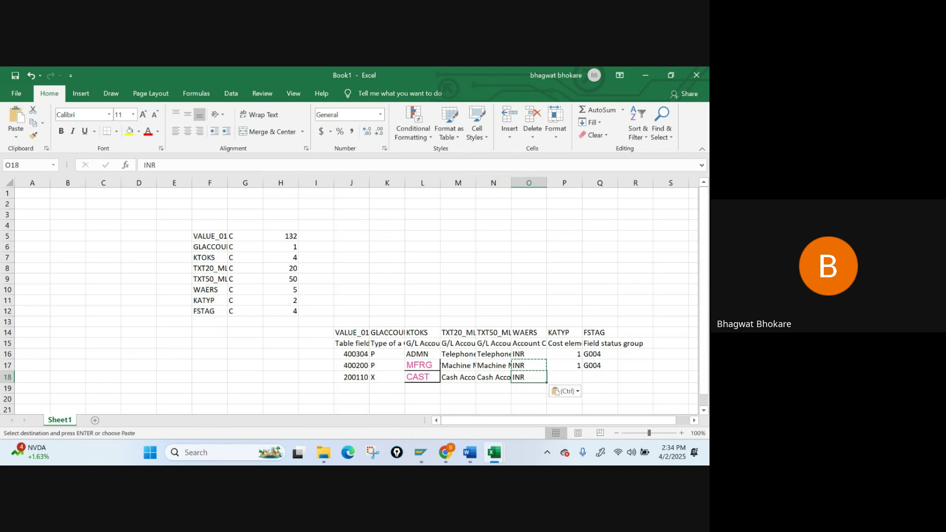
{"action": "key", "text": "Escape"}
- Skip the cost element category in row 18 and enter the field status group G005 in Q18
{"action": "key", "text": "Right"}
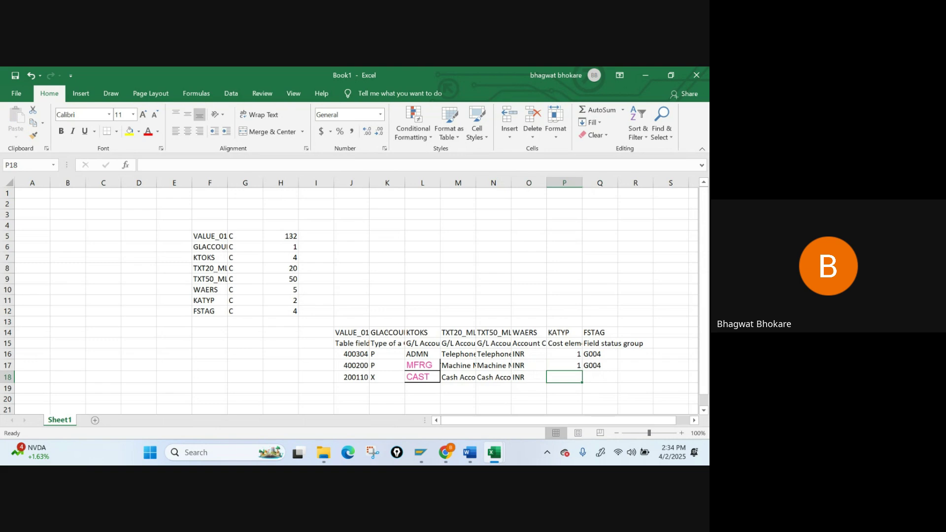
{"action": "key", "text": "Right"}
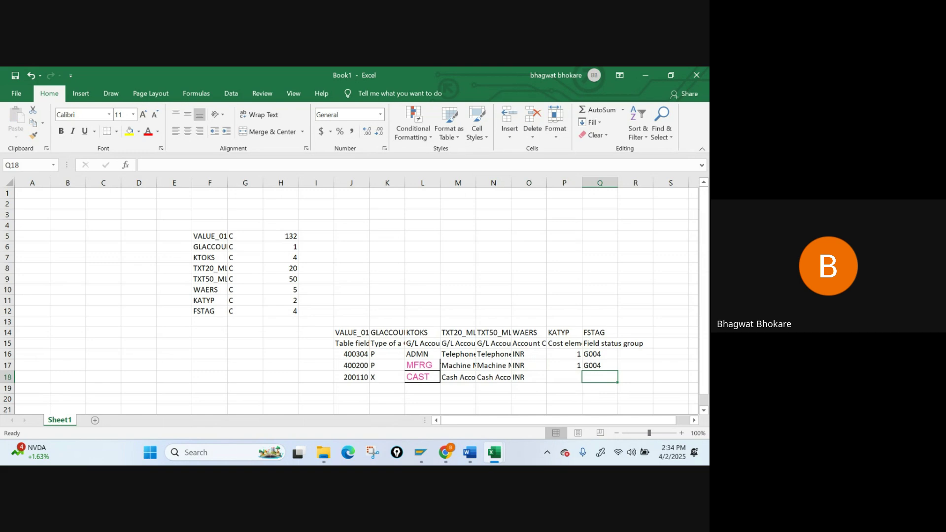
{"action": "type", "text": "F"}
{"action": "key", "text": "BackSpace"}
{"action": "key", "text": "BackSpace"}
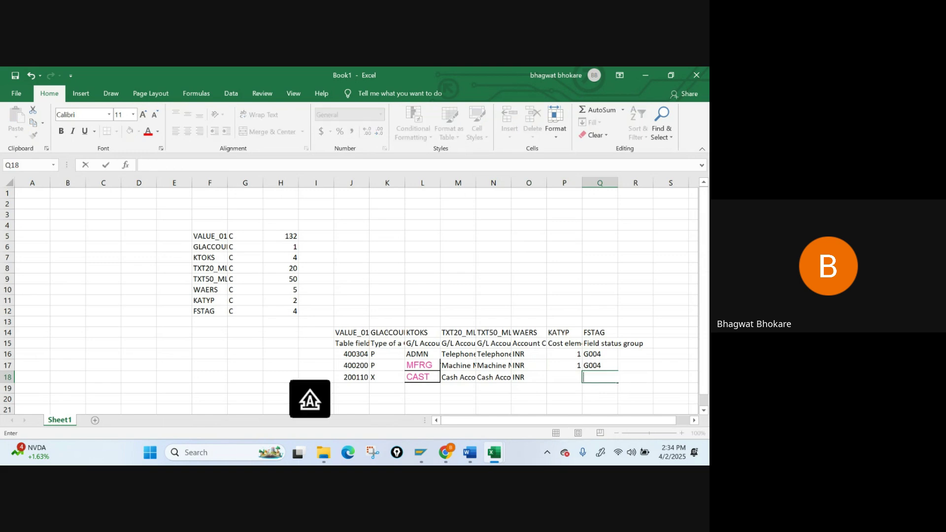
{"action": "type", "text": "G005"}
{"action": "key", "text": "Return"}
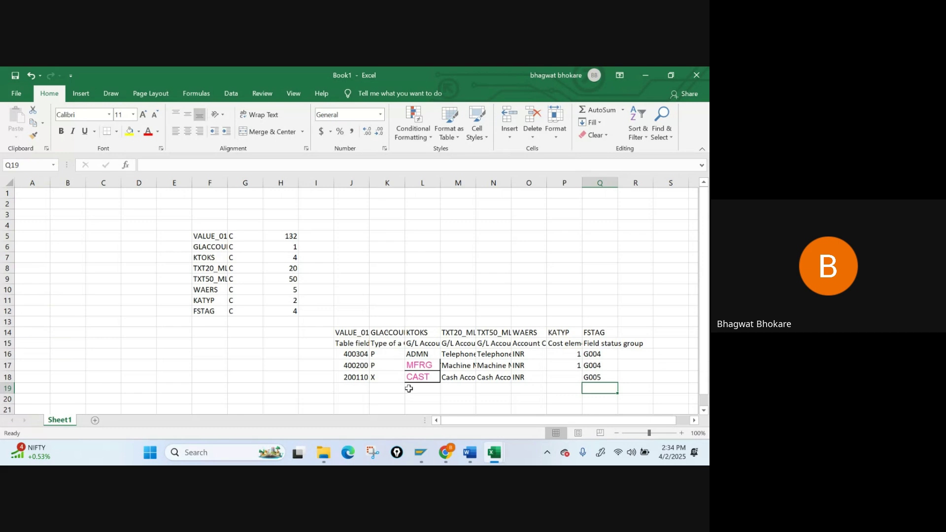
- Delete row 15 containing the field descriptions so the account data directly follows the technical field names
{"action": "key", "text": "Up"}
{"action": "key", "text": "Up"}
{"action": "key", "text": "Up"}
{"action": "key", "text": "Left"}
{"action": "key", "text": "Left"}
{"action": "key", "text": "Left"}
{"action": "key", "text": "Left"}
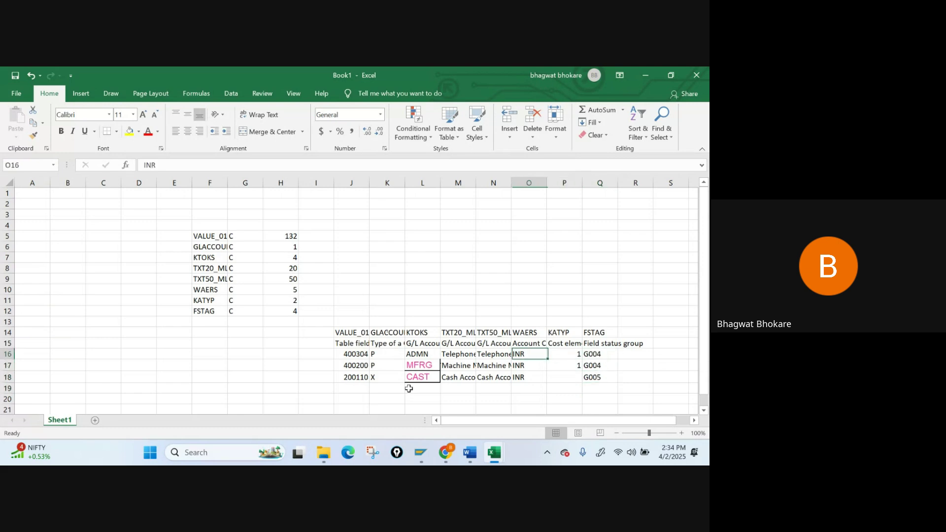
{"action": "key", "text": "Left"}
{"action": "key", "text": "Left"}
{"action": "key", "text": "Up"}
{"action": "key", "text": "Left"}
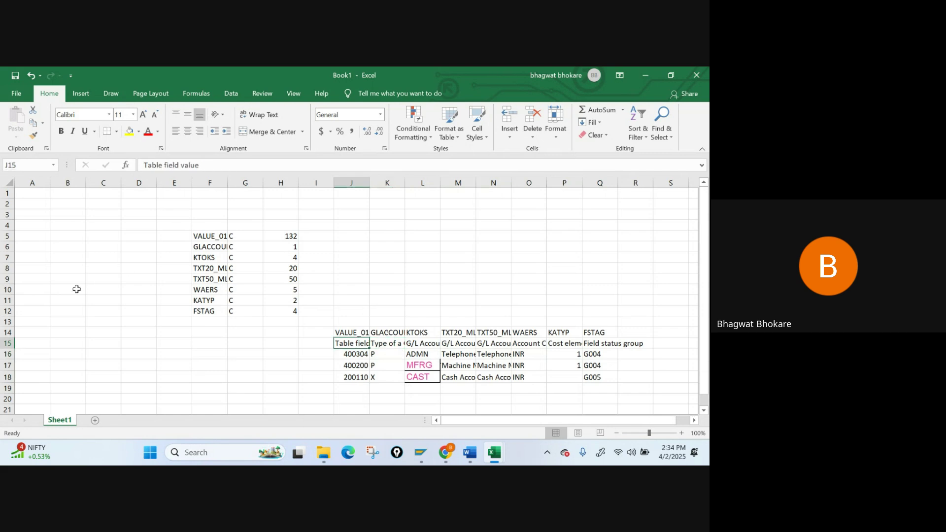
{"action": "left_click", "coordinate": [8, 344]}
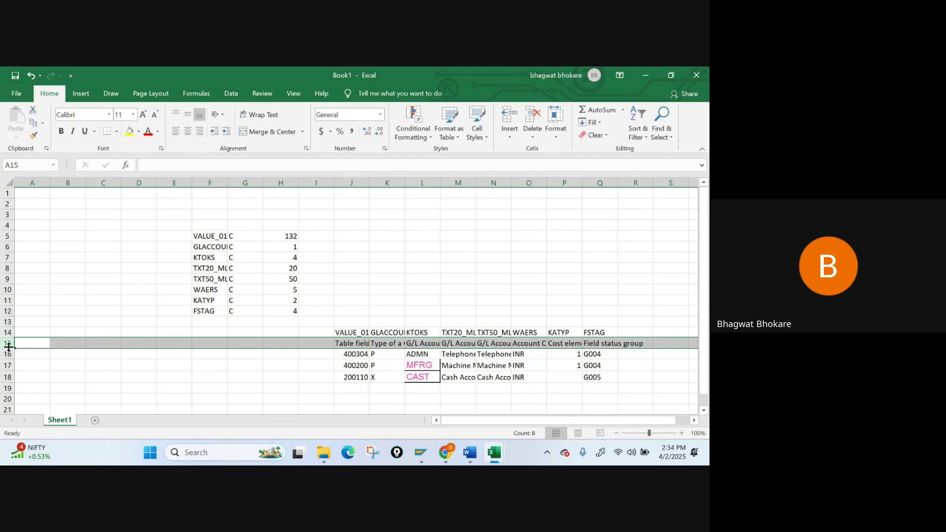
{"action": "right_click", "coordinate": [8, 347]}
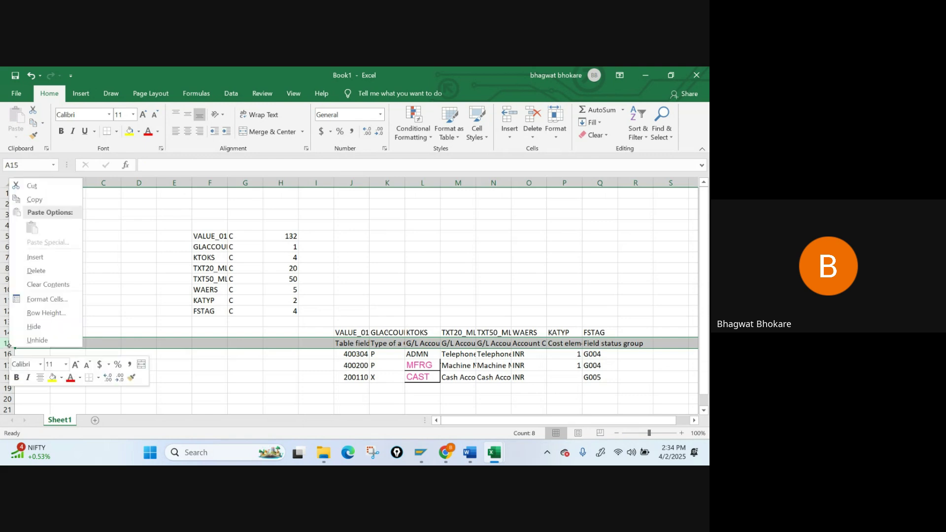
{"action": "left_click", "coordinate": [36, 271]}
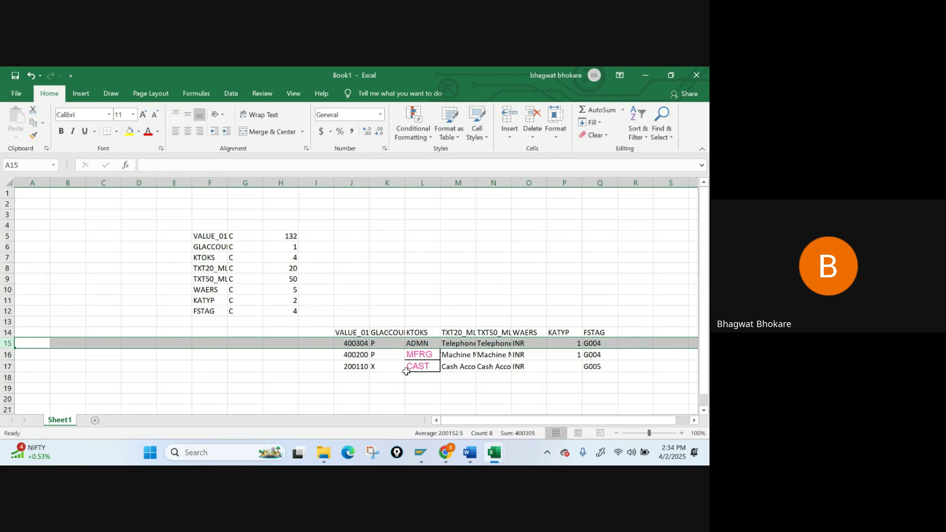
- Copy the template range J14:Q17, covering the field name header and the three G/L account rows
{"action": "left_click", "coordinate": [354, 332]}
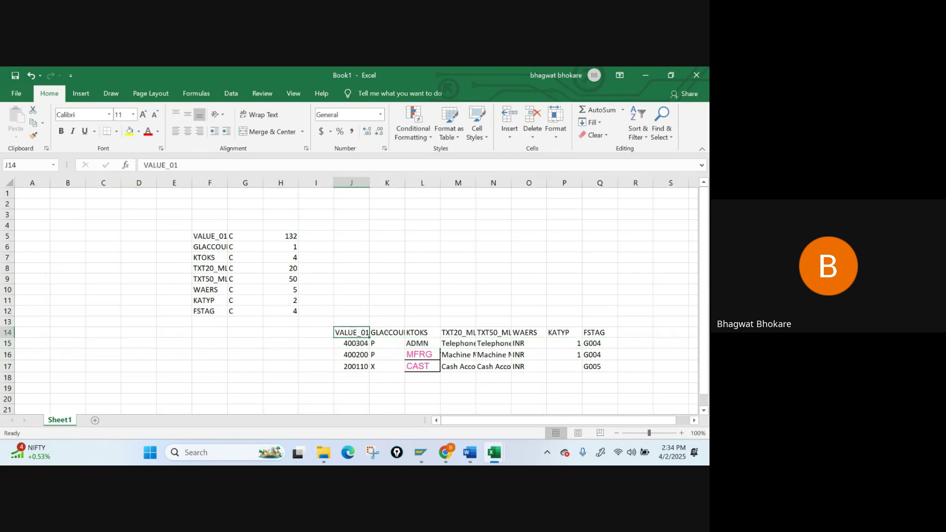
{"action": "key", "text": "shift+Right"}
{"action": "key", "text": "shift+Right"}
{"action": "key", "text": "shift+Right"}
{"action": "key", "text": "shift+Right"}
{"action": "key", "text": "shift+Right"}
{"action": "key", "text": "shift+Right"}
{"action": "key", "text": "shift+Right"}
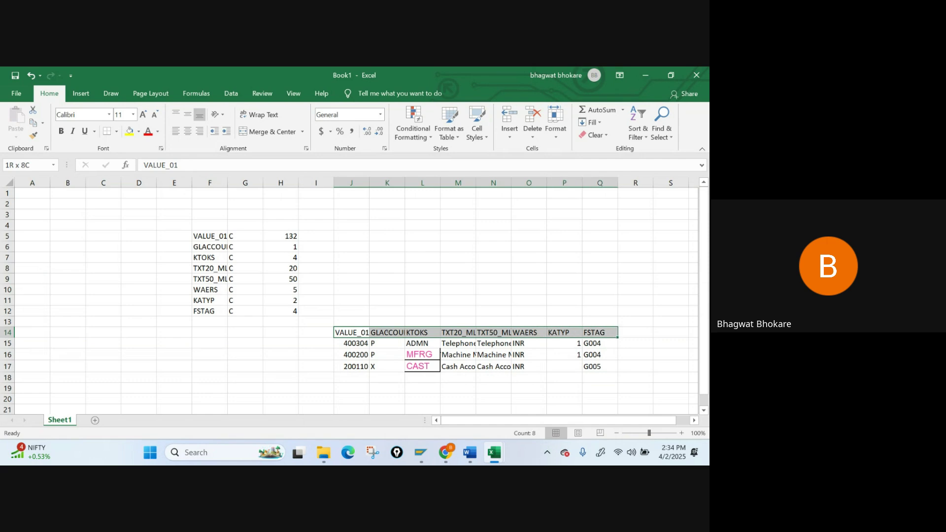
{"action": "key", "text": "shift+Down"}
{"action": "key", "text": "shift+Down"}
{"action": "key", "text": "shift+Down"}
{"action": "key", "text": "ctrl+c"}
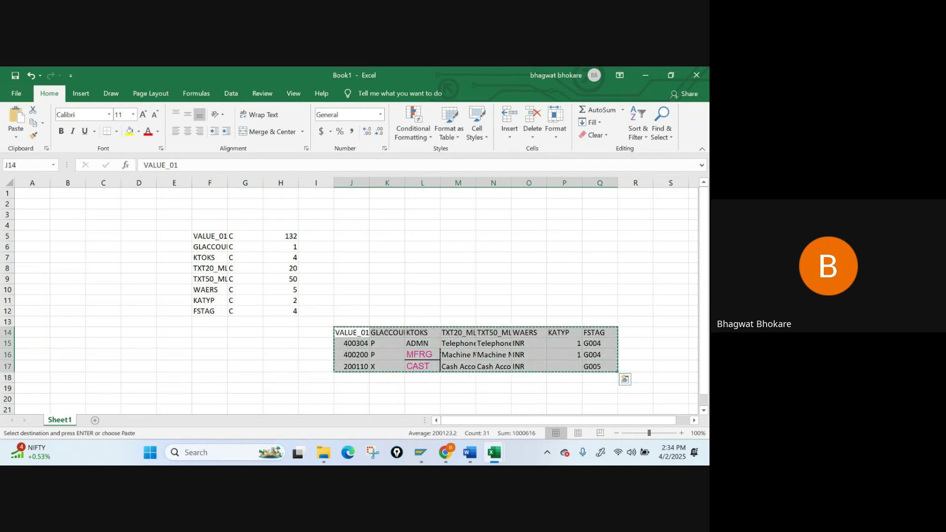
- Open Notepad, clear the existing text from the unsaved note, and paste the copied G/L account table
{"action": "left_click", "coordinate": [197, 452]}
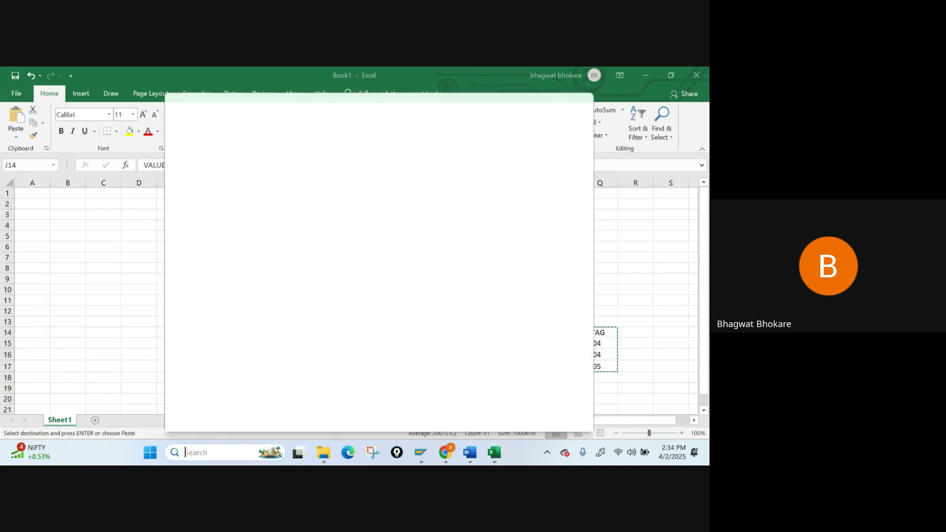
{"action": "type", "text": "TE"}
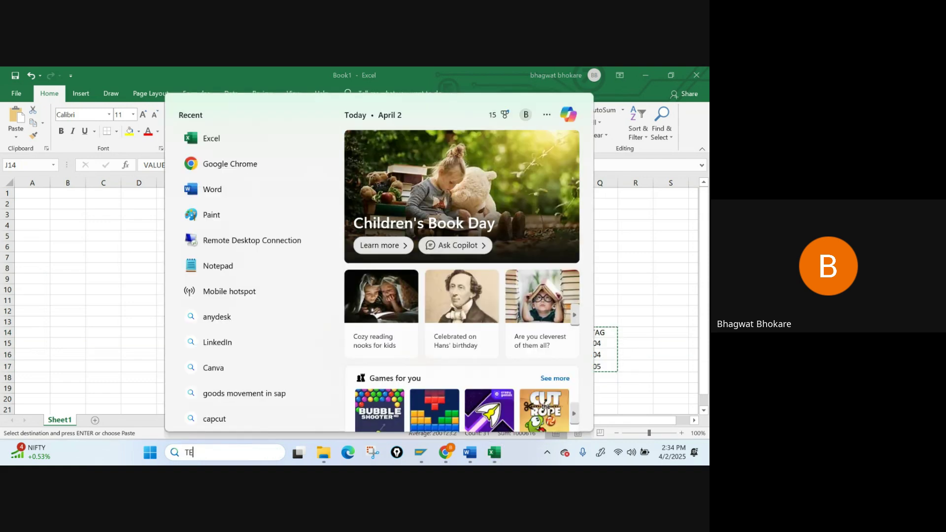
{"action": "key", "text": "Return"}
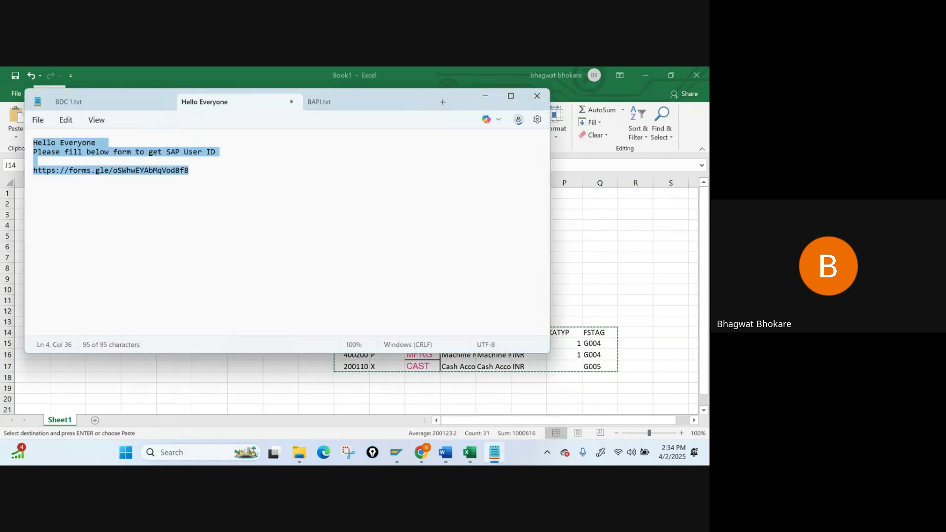
{"action": "key", "text": "Delete"}
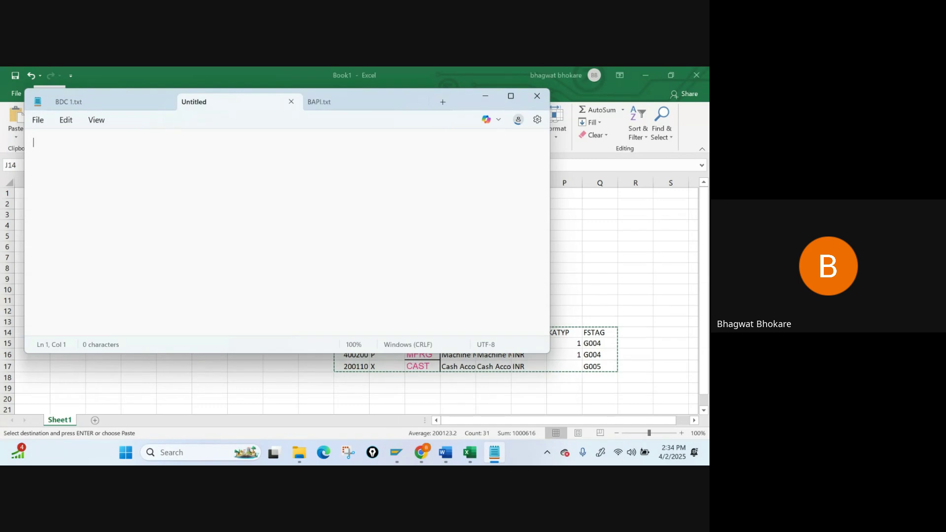
{"action": "key", "text": "ctrl+v"}
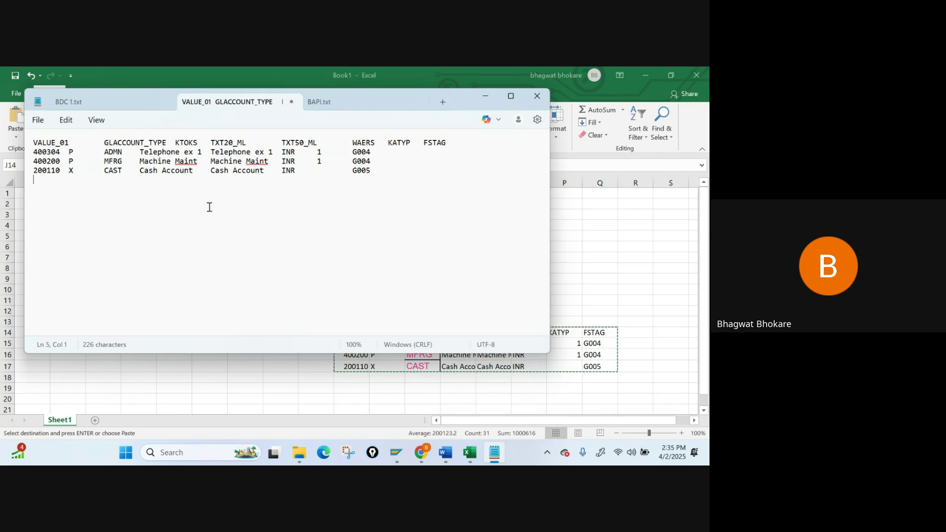
- Save the pasted table to the Desktop as a text document named gl
{"action": "key", "text": "ctrl+s"}
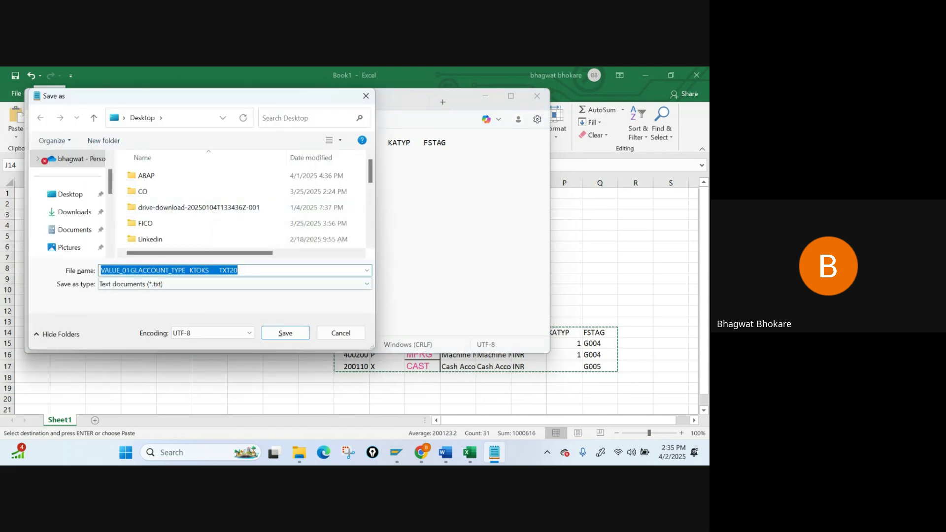
{"action": "key", "text": "BackSpace"}
{"action": "type", "text": "gl"}
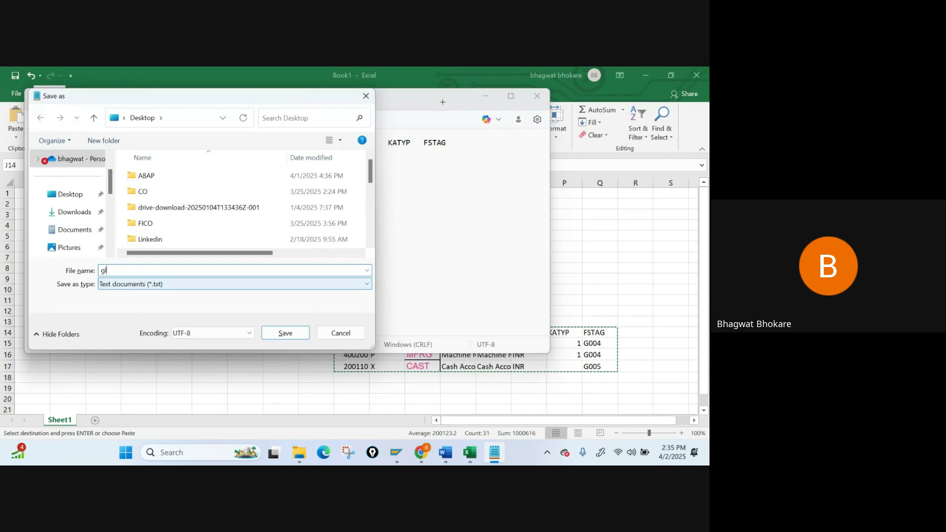
{"action": "left_click", "coordinate": [285, 333]}
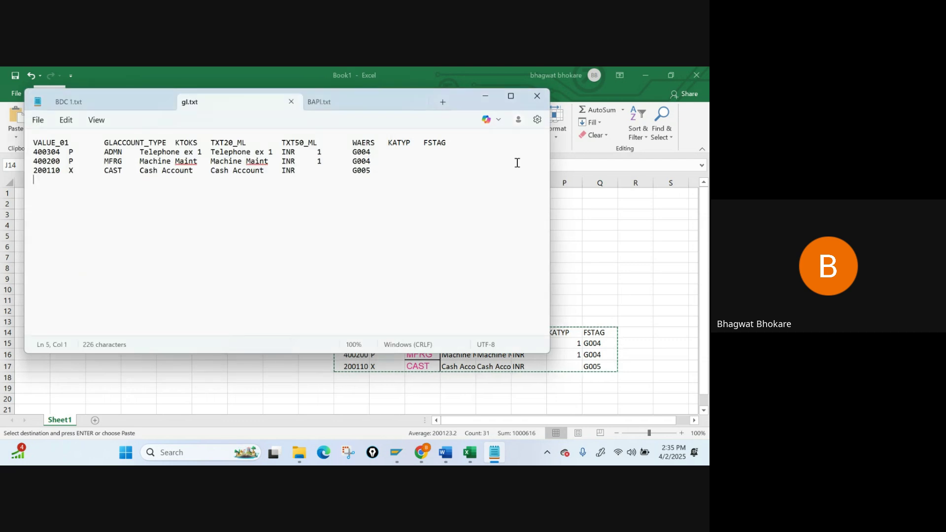
- Switch to the LSM Workbench session in SAP and open the Specify Files process step in change mode
{"action": "left_click", "coordinate": [487, 97]}
{"action": "mouse_move", "coordinate": [397, 453]}
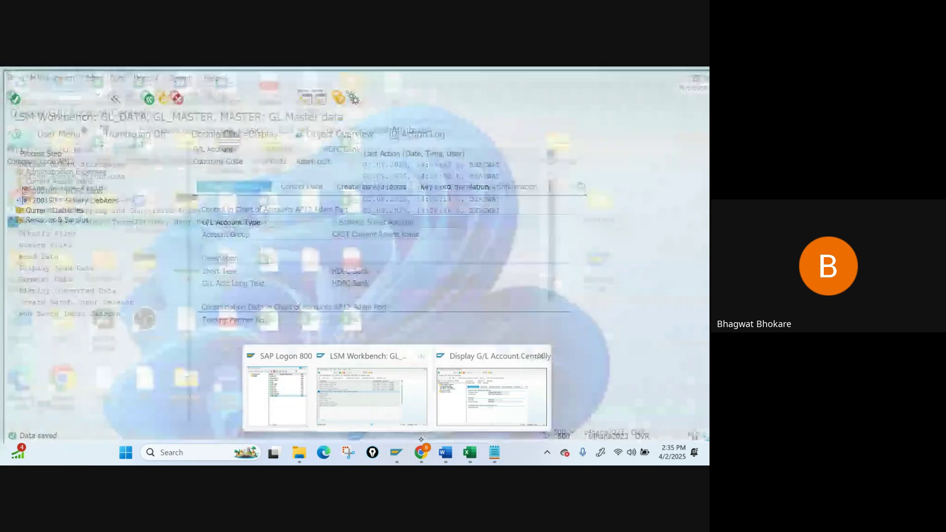
{"action": "left_click", "coordinate": [372, 396]}
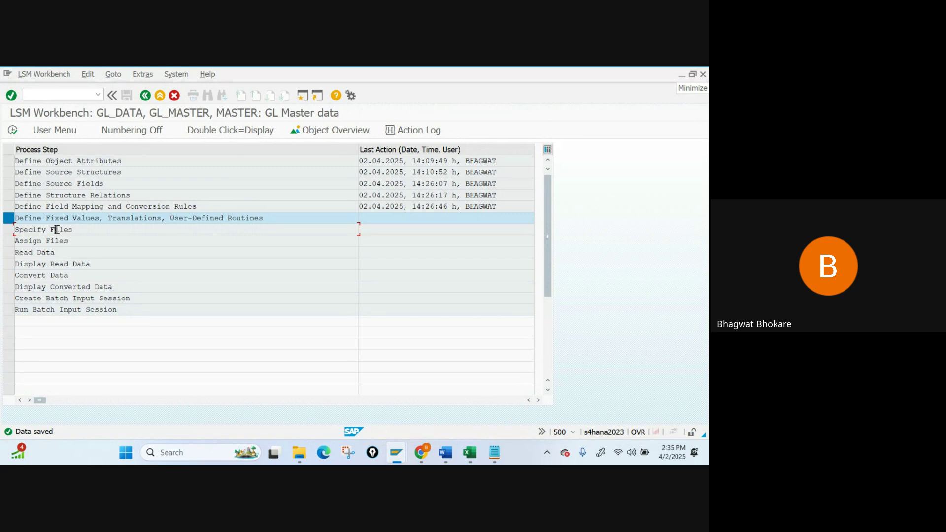
{"action": "double_click", "coordinate": [54, 229]}
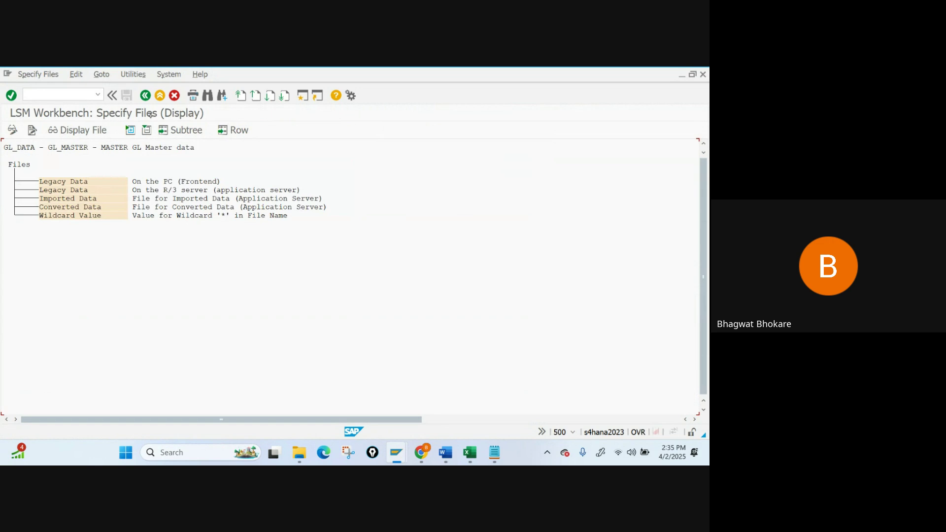
{"action": "left_click", "coordinate": [13, 130]}
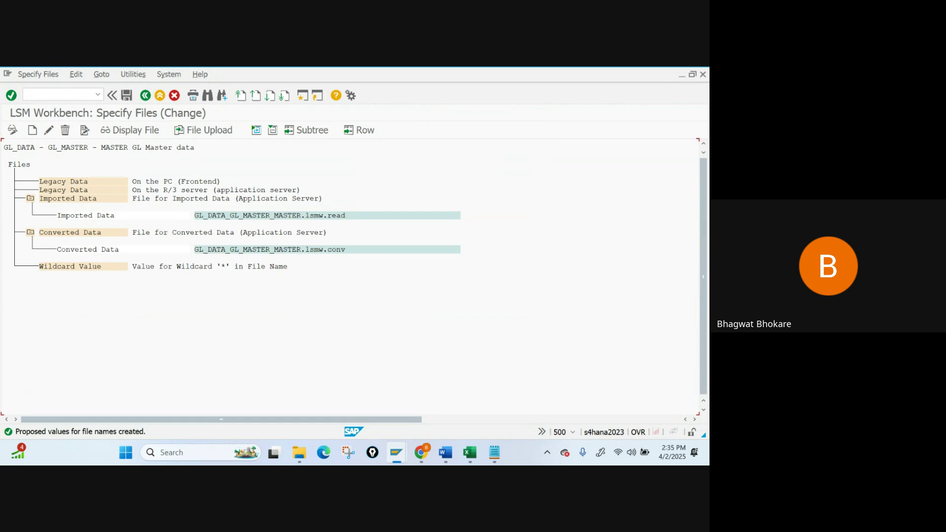
- Add a file entry under Legacy Data on the PC (Frontend) and choose gl.txt from the Desktop
{"action": "left_click", "coordinate": [72, 182]}
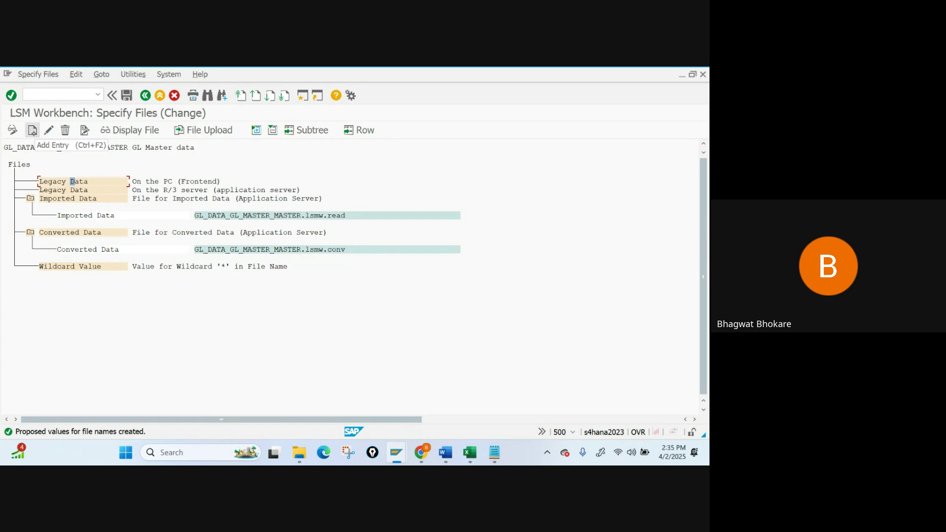
{"action": "left_click", "coordinate": [32, 131]}
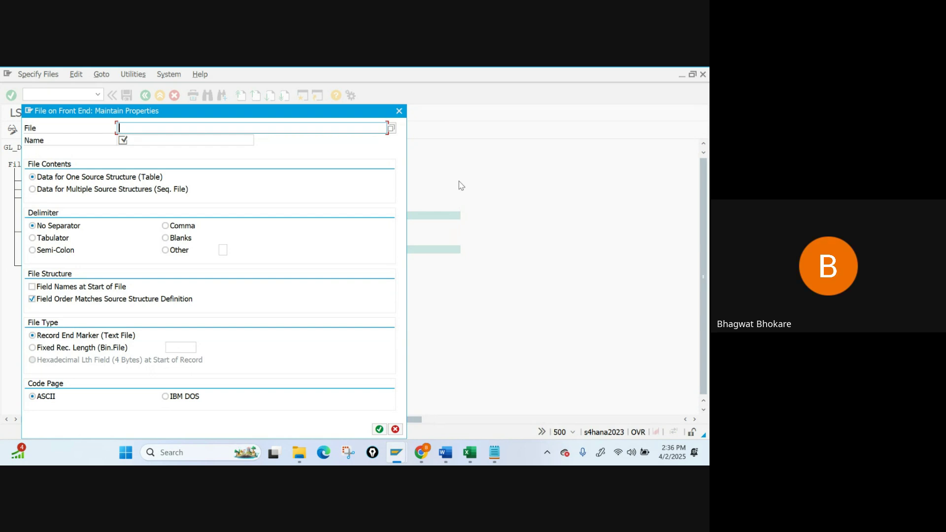
{"action": "left_click", "coordinate": [391, 128]}
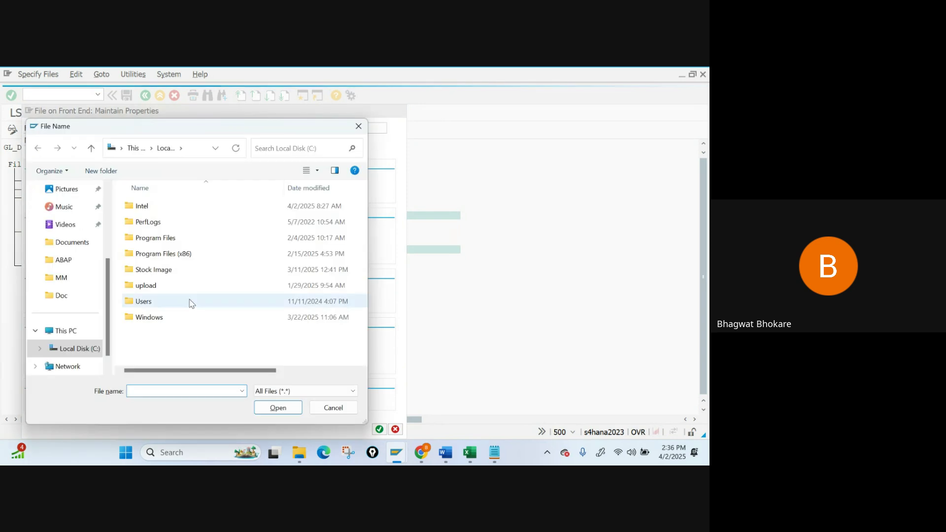
{"action": "scroll", "coordinate": [66, 249], "scroll_direction": "up", "scroll_amount": 3}
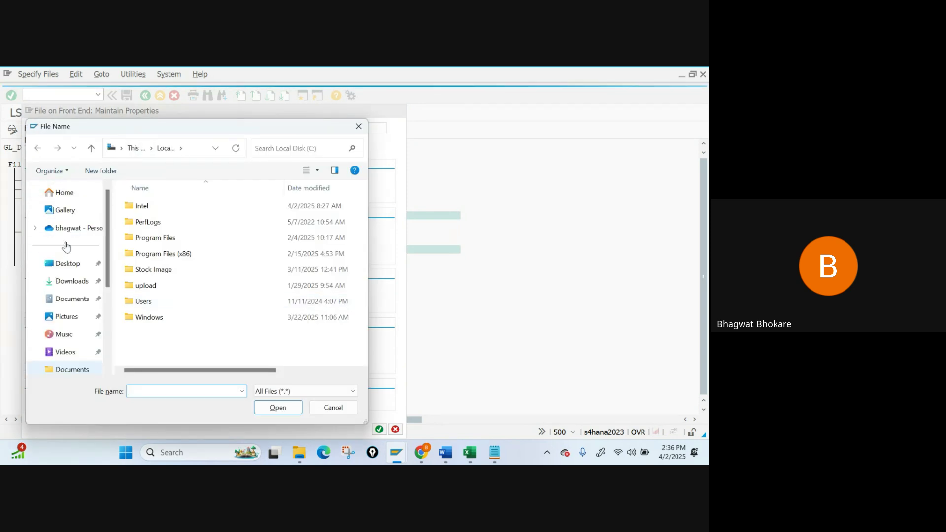
{"action": "left_click", "coordinate": [67, 270]}
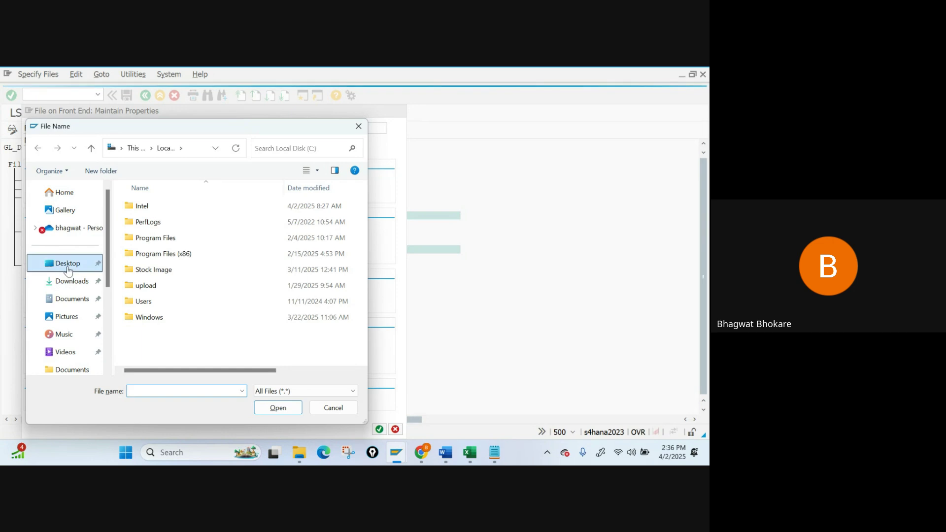
{"action": "scroll", "coordinate": [215, 285], "scroll_direction": "down", "scroll_amount": 3}
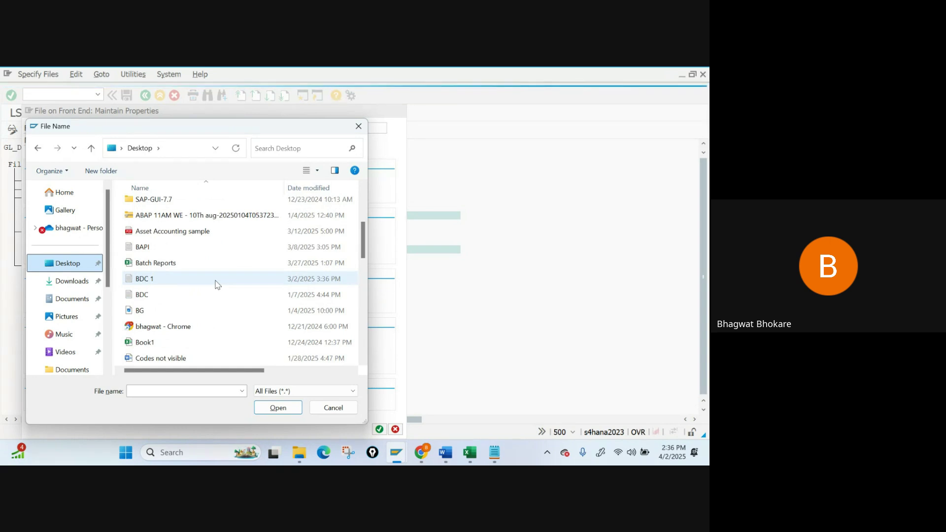
{"action": "scroll", "coordinate": [215, 285], "scroll_direction": "down", "scroll_amount": 4}
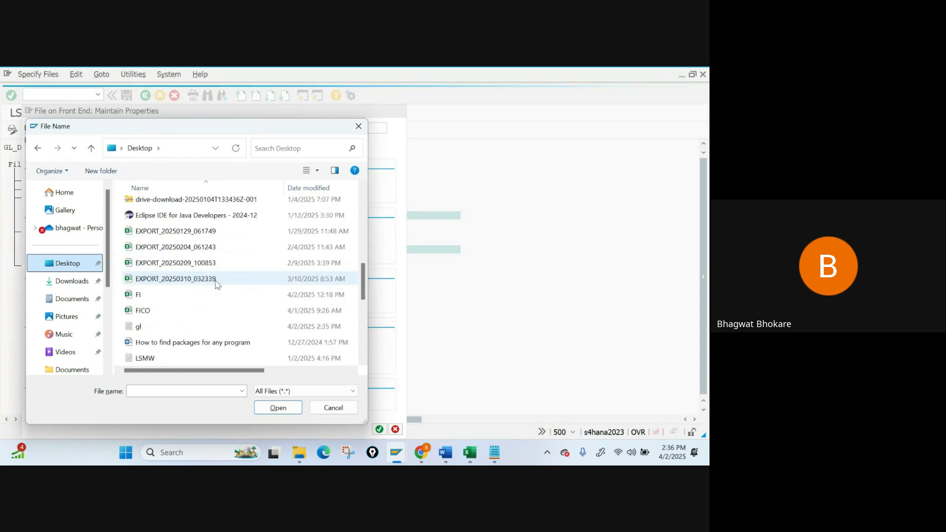
{"action": "left_click", "coordinate": [170, 327]}
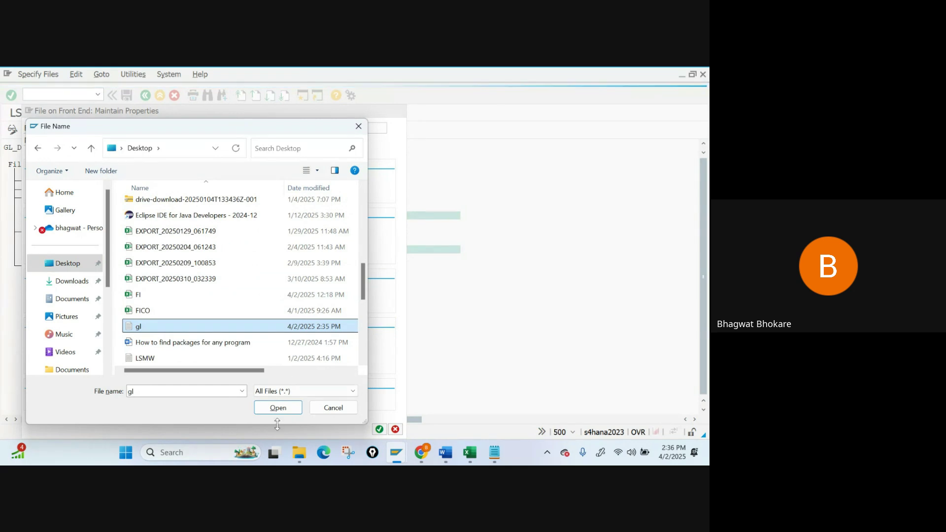
{"action": "left_click", "coordinate": [277, 408]}
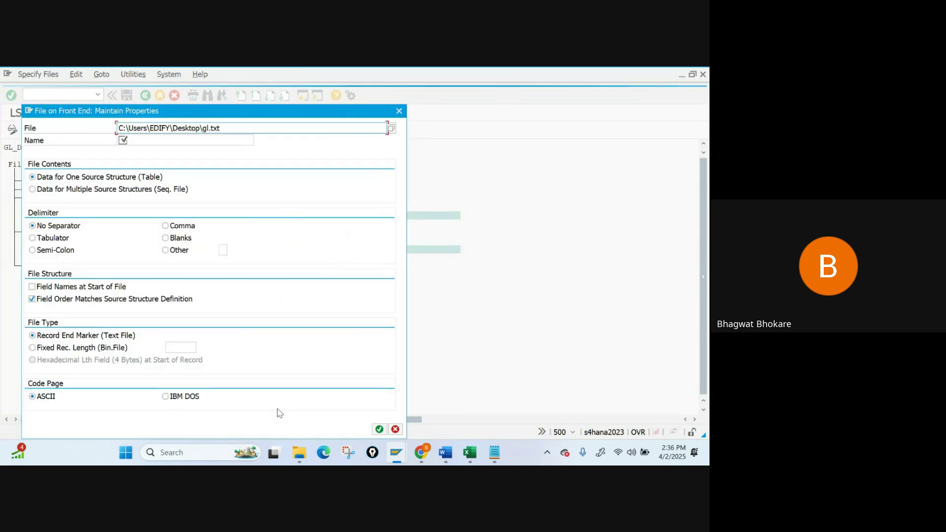
- Name the legacy data file GL Accounts
{"action": "left_click", "coordinate": [162, 140]}
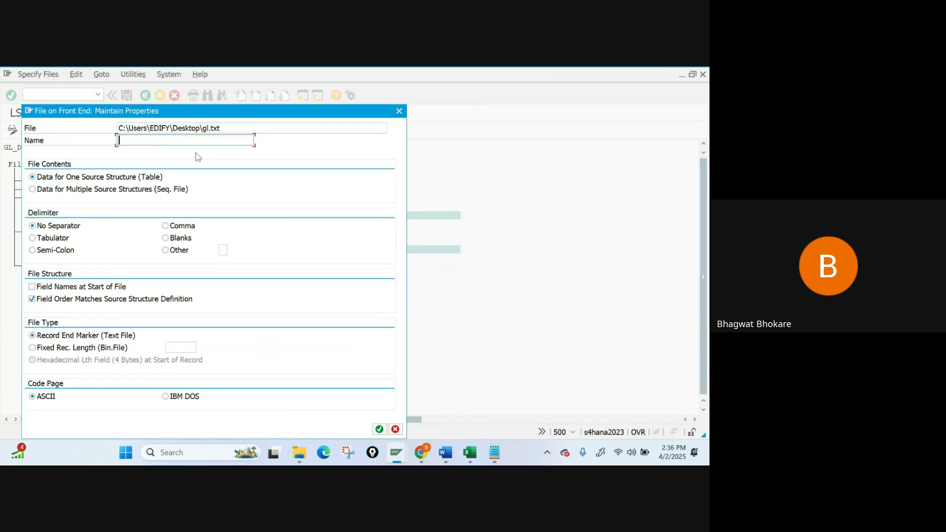
{"action": "type", "text": "gl aCCOUNT"}
{"action": "key", "text": "BackSpace"}
{"action": "key", "text": "BackSpace"}
{"action": "key", "text": "BackSpace"}
{"action": "key", "text": "BackSpace"}
{"action": "key", "text": "BackSpace"}
{"action": "key", "text": "BackSpace"}
{"action": "key", "text": "BackSpace"}
{"action": "key", "text": "BackSpace"}
{"action": "key", "text": "BackSpace"}
{"action": "key", "text": "BackSpace"}
{"action": "key", "text": "Caps_Lock"}
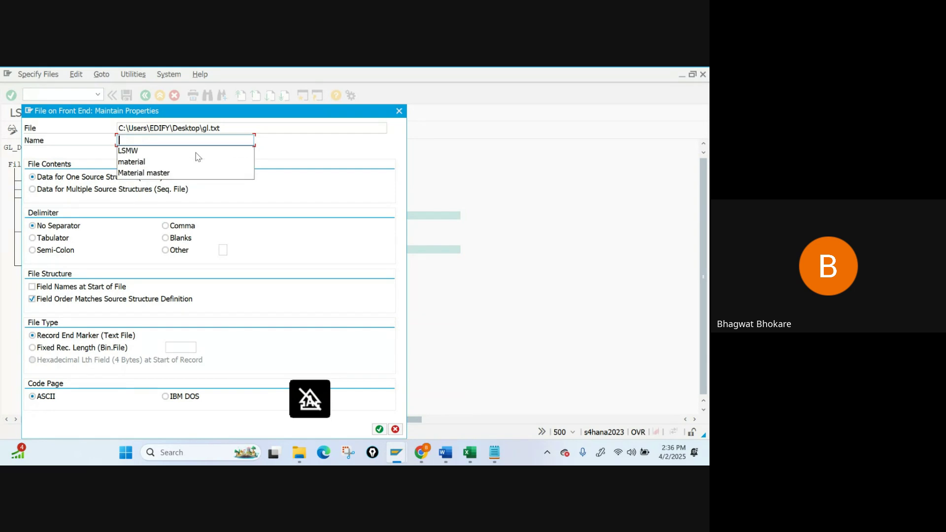
{"action": "type", "text": "GL Acco"}
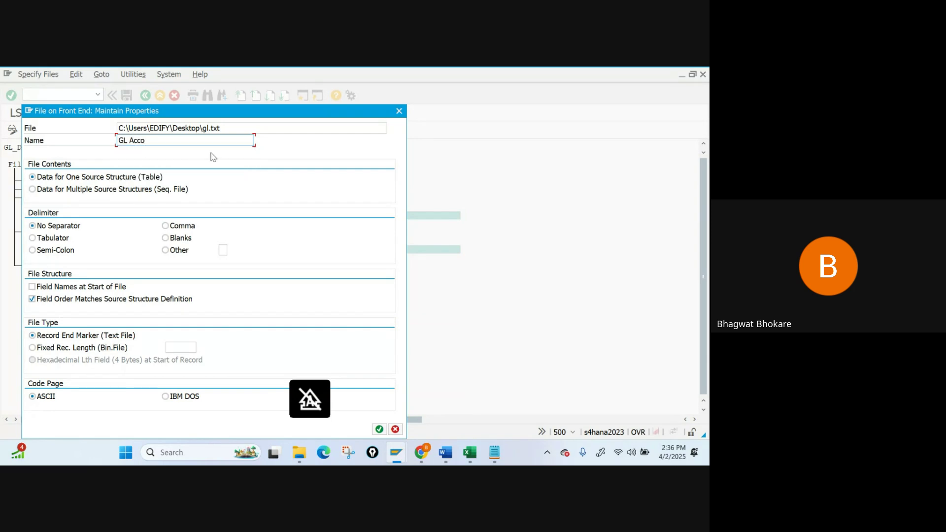
{"action": "type", "text": "unts"}
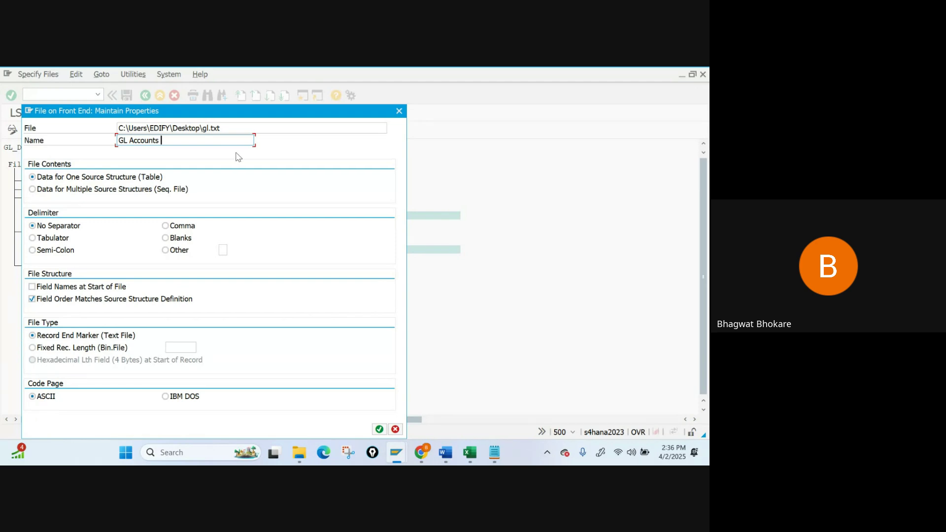
{"action": "key", "text": "Tab"}
- Set the delimiter to Tabulator, enable Field Names at Start of File, and bring up gl.txt in Notepad for comparison
{"action": "left_click", "coordinate": [43, 238]}
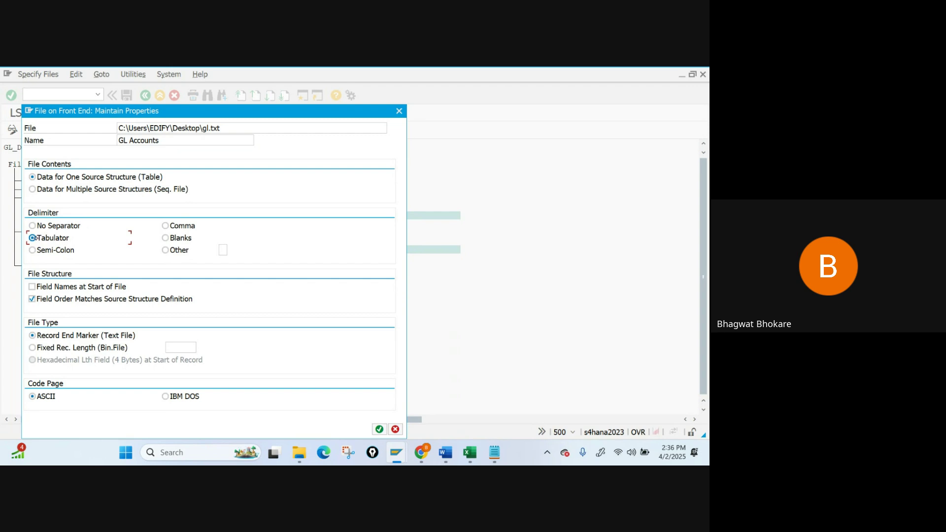
{"action": "left_click", "coordinate": [42, 288]}
{"action": "left_click", "coordinate": [494, 452]}
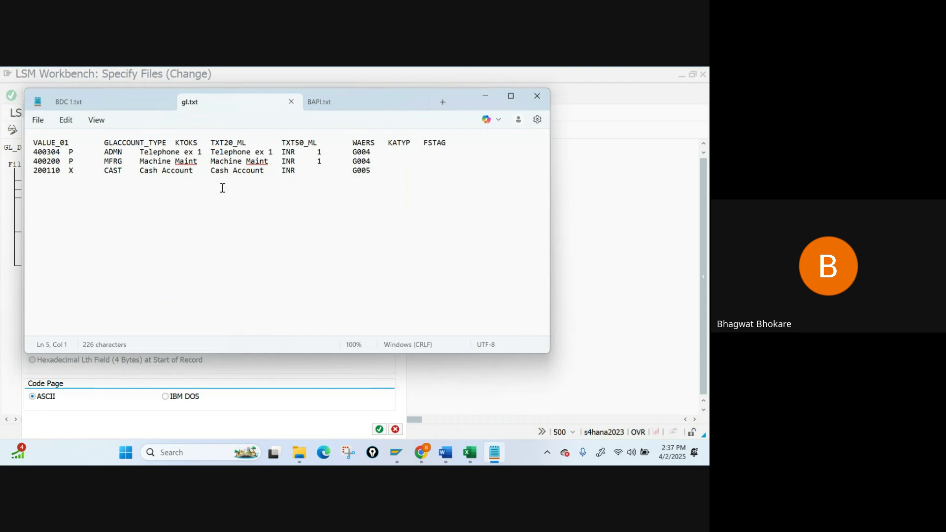
- Check the header row in gl.txt, then accept the GL Accounts file properties and return to the process step list with the file specification saved
{"action": "mouse_move", "coordinate": [28, 144]}
{"action": "left_mouse_down"}
{"action": "mouse_move", "coordinate": [44, 142]}
{"action": "mouse_move", "coordinate": [32, 153]}
{"action": "left_mouse_up"}
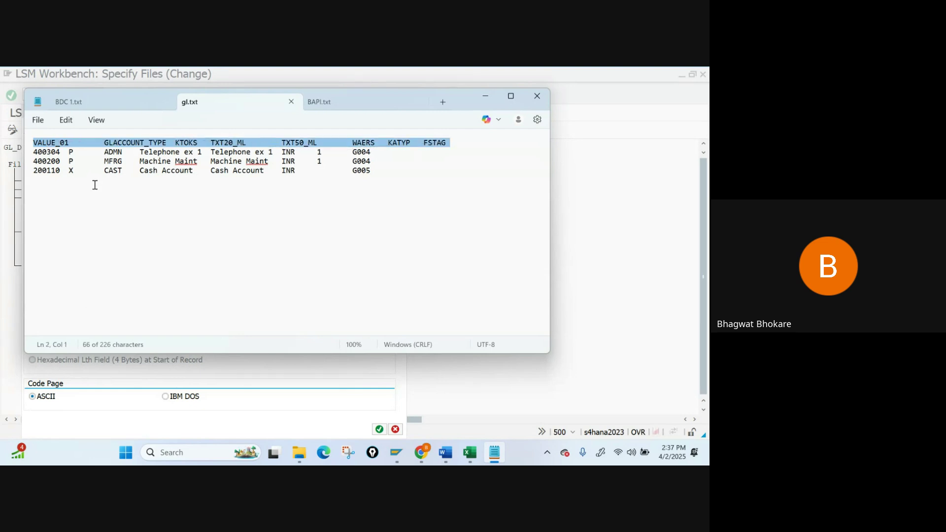
{"action": "left_click_drag", "start_coordinate": [33, 142], "coordinate": [423, 143]}
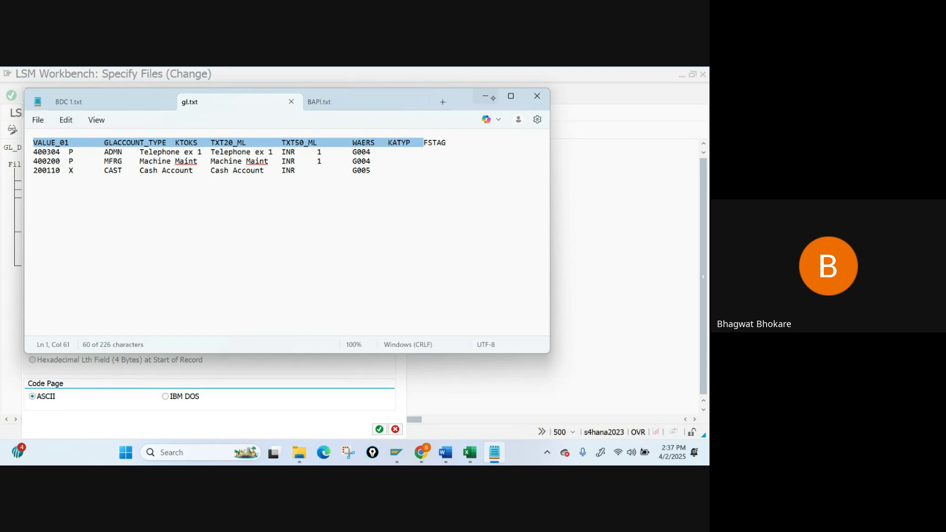
{"action": "left_click", "coordinate": [485, 95]}
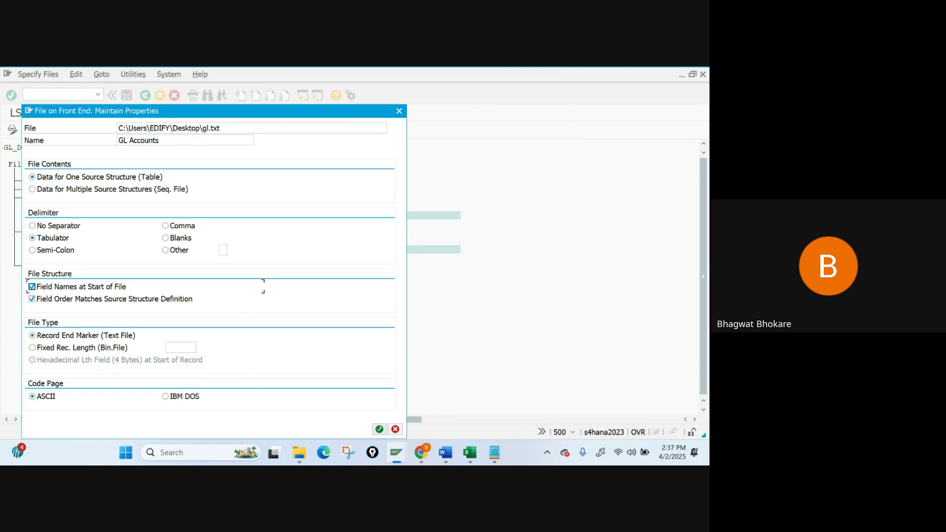
{"action": "left_click", "coordinate": [379, 429]}
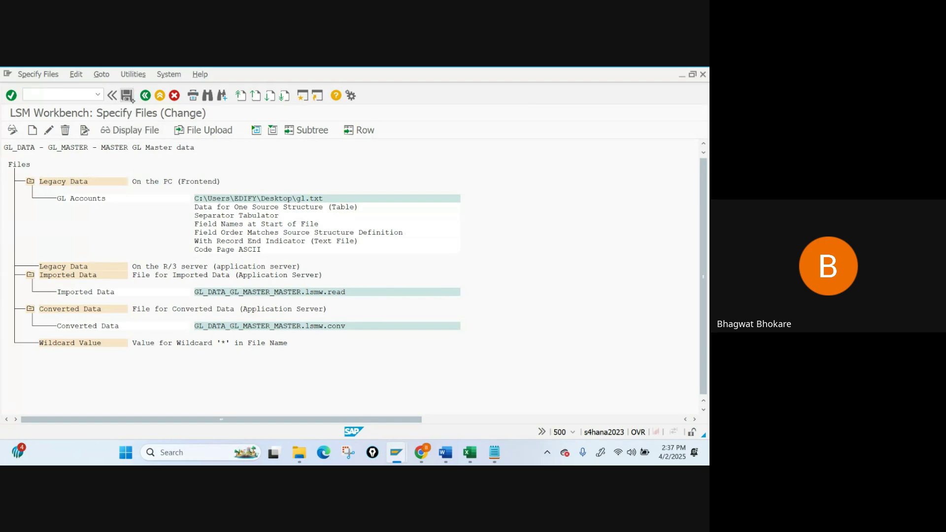
{"action": "left_click", "coordinate": [145, 96]}
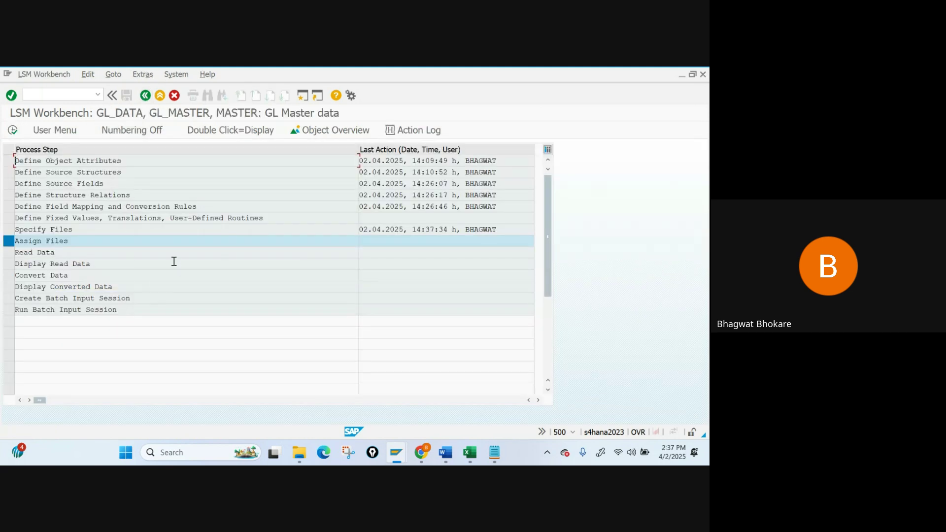
- Try to run the Read Data process step before the files are assigned
{"action": "left_click", "coordinate": [11, 242]}
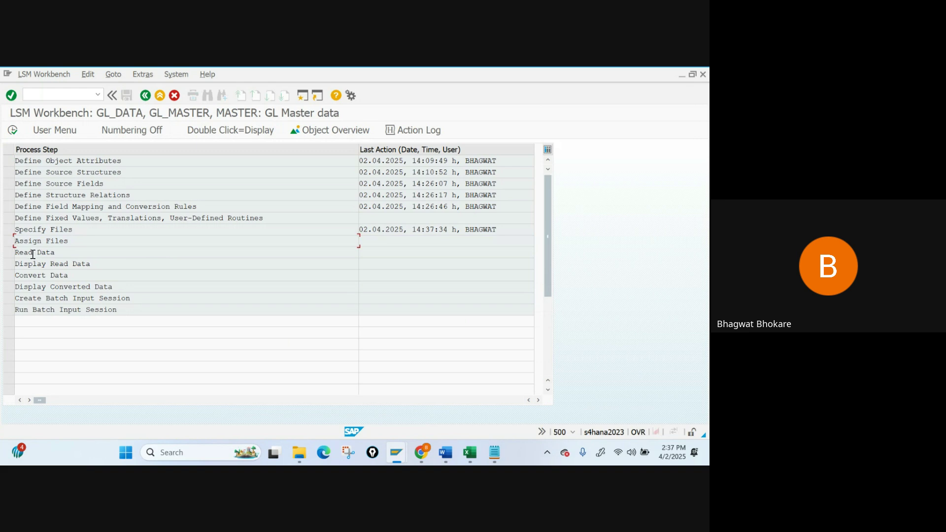
{"action": "left_click", "coordinate": [26, 253]}
{"action": "double_click", "coordinate": [31, 253]}
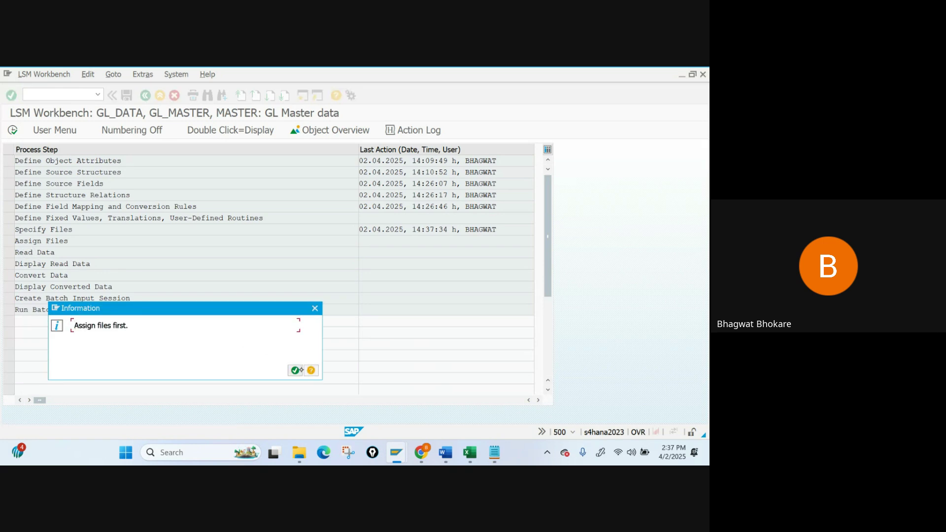
{"action": "left_click", "coordinate": [295, 371]}
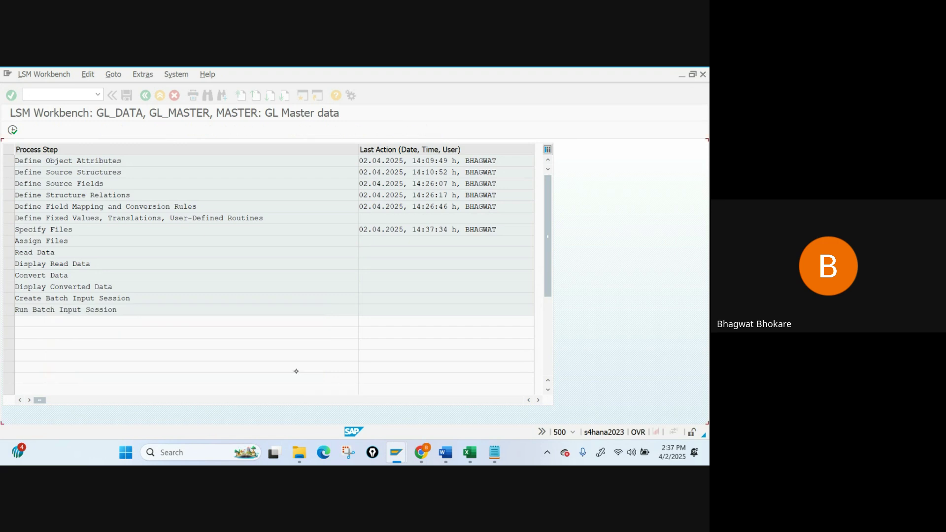
- Reopen Specify Files in change mode, save the file specification, and return to the process step list
{"action": "double_click", "coordinate": [35, 229]}
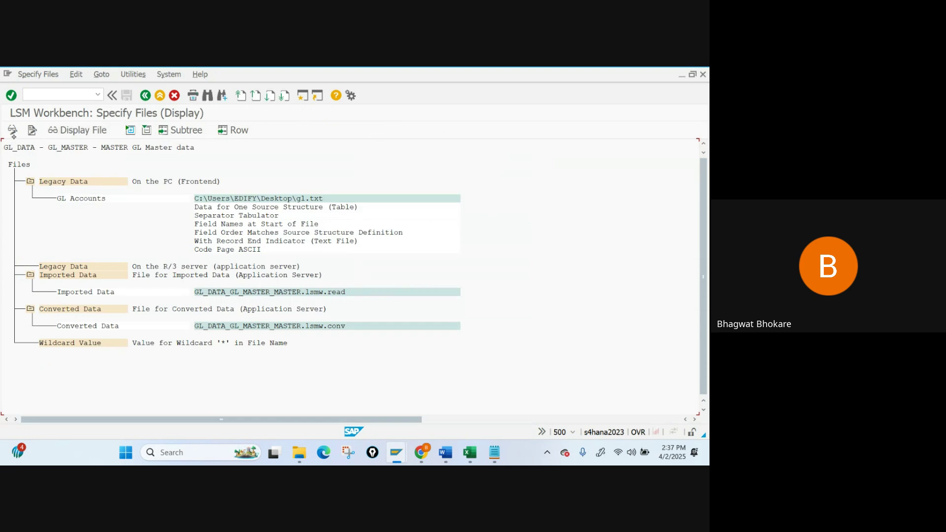
{"action": "left_click", "coordinate": [12, 130]}
{"action": "left_click", "coordinate": [127, 96]}
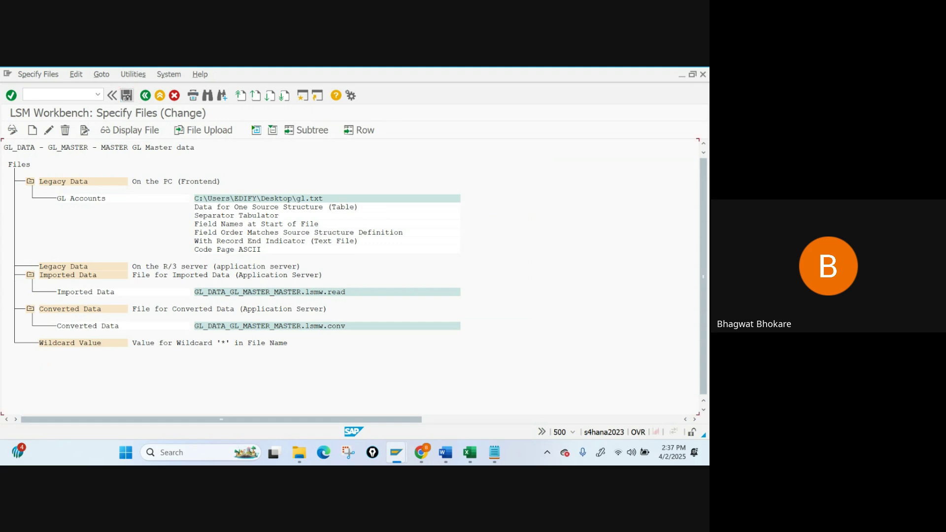
{"action": "left_click", "coordinate": [144, 95]}
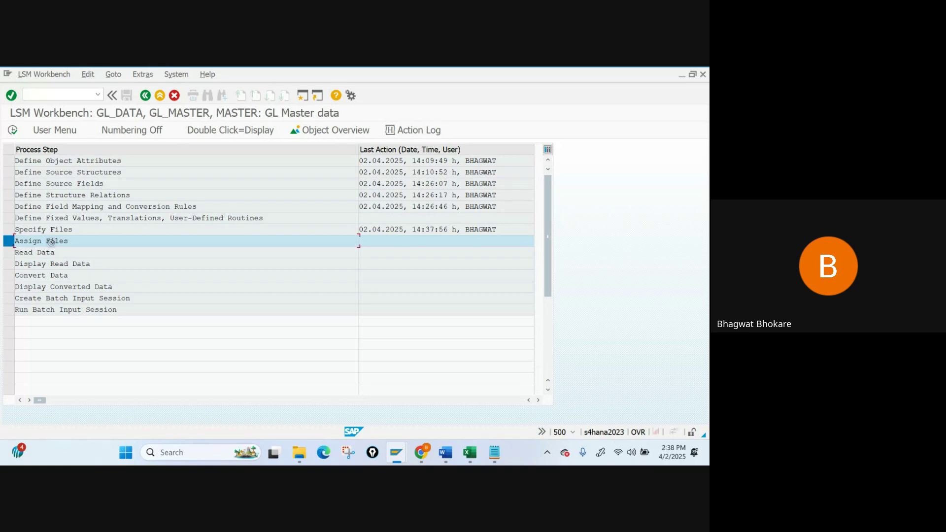
- Open Assign Files in change mode, save the assignment of gl.txt to source structure STR1, and return to the process step list
{"action": "double_click", "coordinate": [53, 241]}
{"action": "left_click", "coordinate": [145, 95]}
{"action": "left_click", "coordinate": [41, 241]}
{"action": "double_click", "coordinate": [46, 241]}
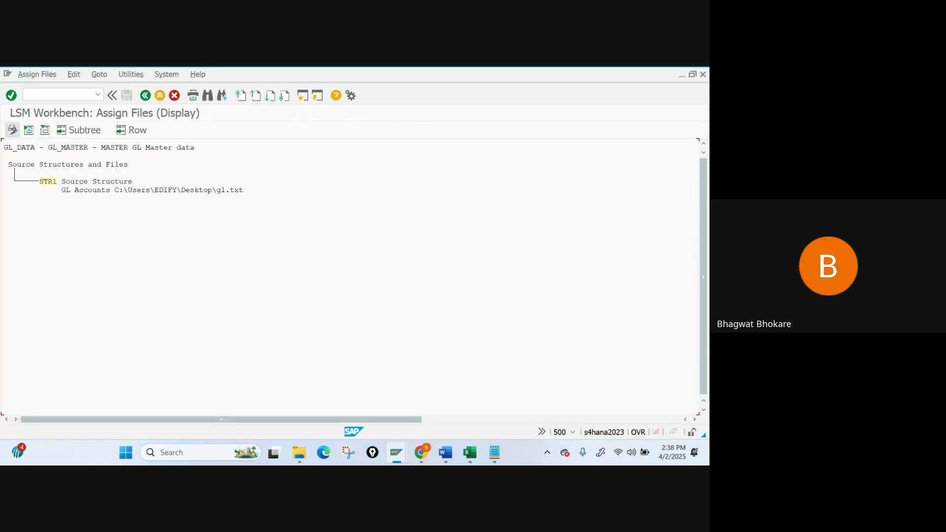
{"action": "left_click", "coordinate": [12, 129]}
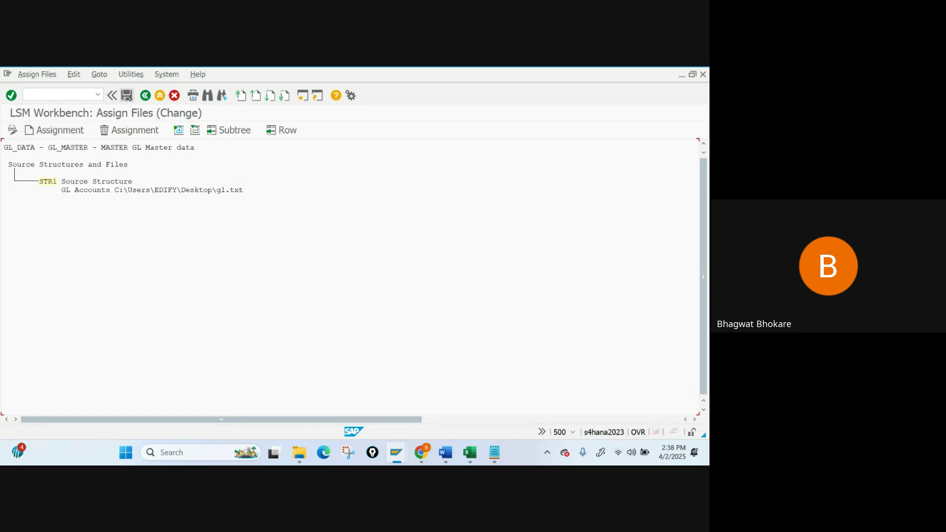
{"action": "left_click", "coordinate": [127, 95]}
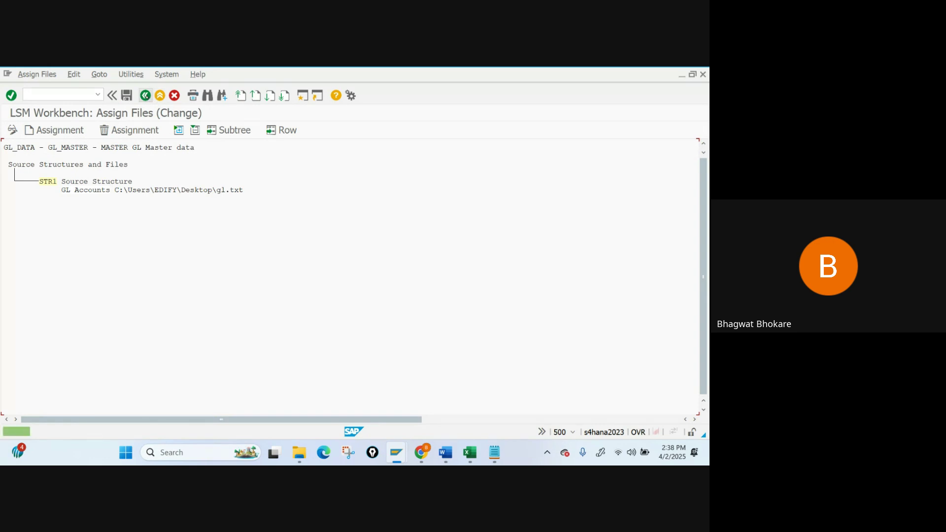
{"action": "left_click", "coordinate": [145, 95]}
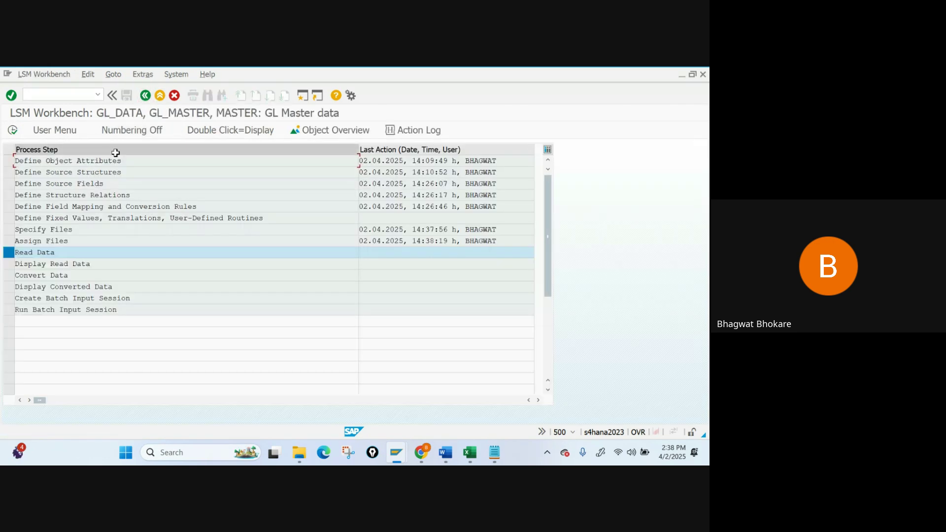
- Execute Read Data for all transactions, allowing access to gl.txt and having the decision remembered
{"action": "double_click", "coordinate": [43, 253]}
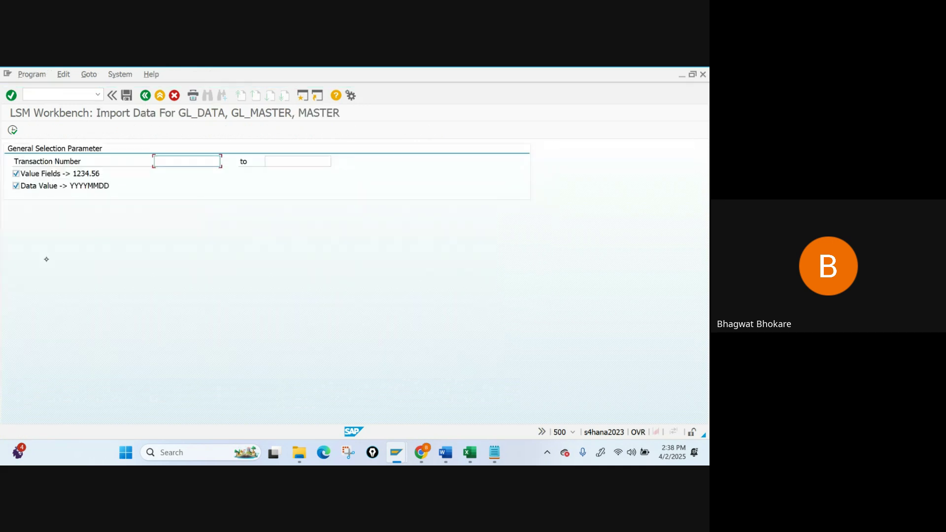
{"action": "left_click", "coordinate": [12, 130]}
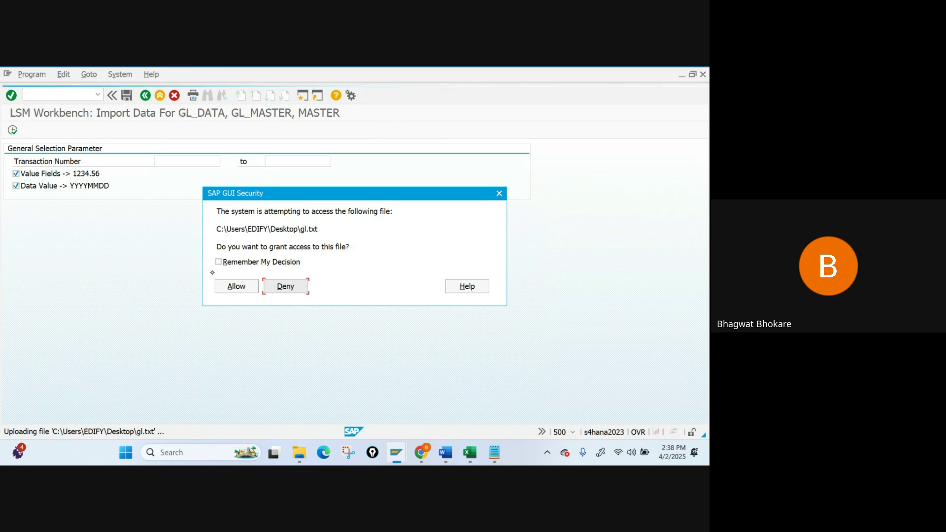
{"action": "left_click", "coordinate": [218, 261]}
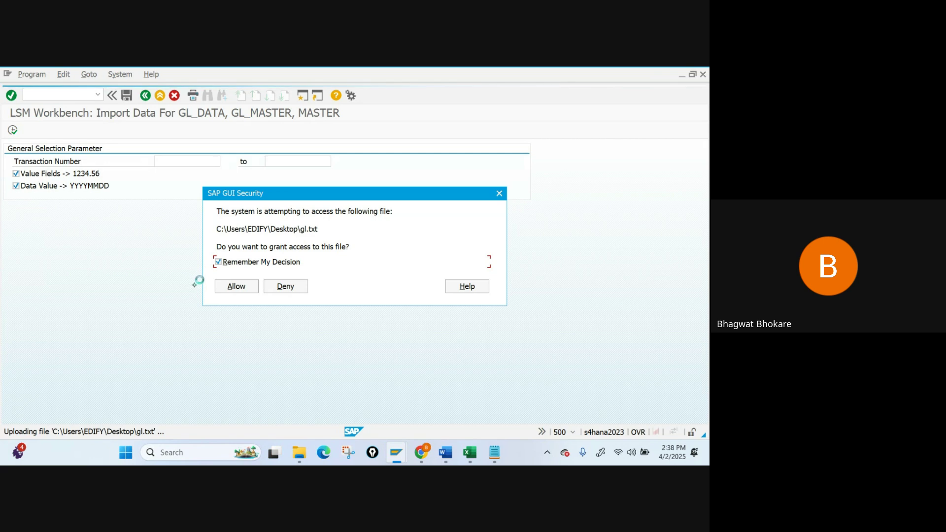
{"action": "left_click", "coordinate": [228, 288]}
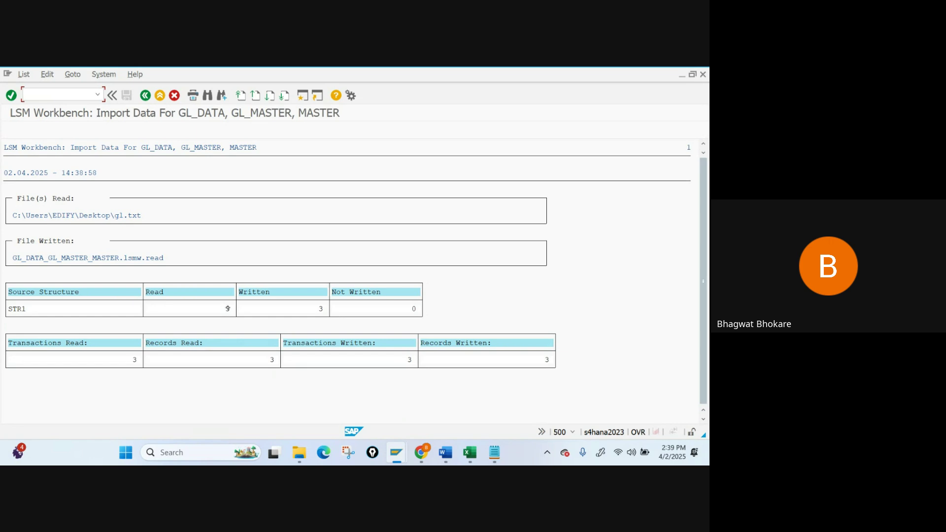
- Compare the import log with the records in gl.txt and return to the process step list
{"action": "key", "text": "alt+Tab"}
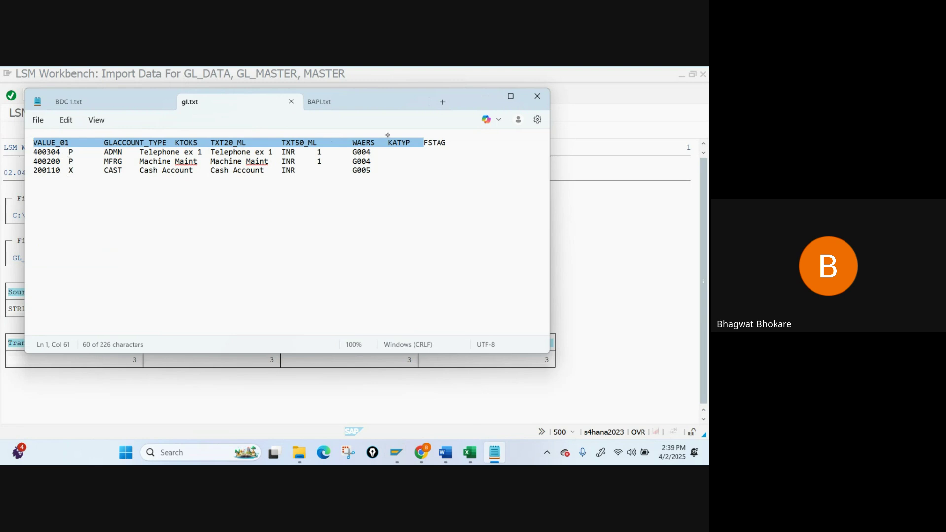
{"action": "left_click", "coordinate": [485, 96]}
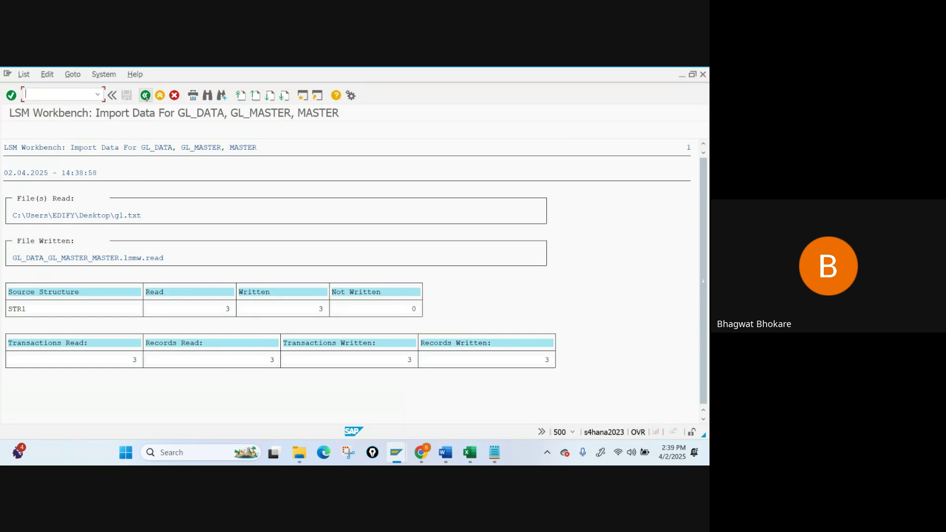
{"action": "left_click", "coordinate": [145, 96]}
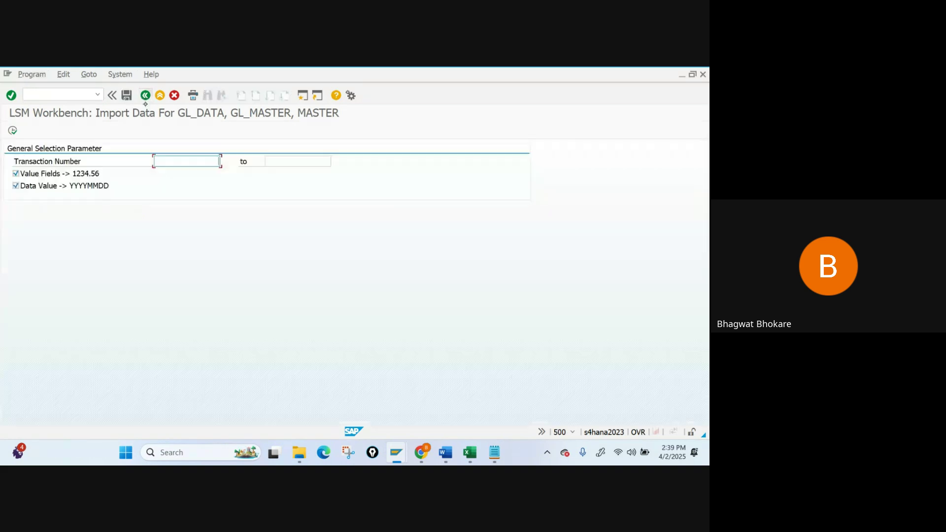
{"action": "left_click", "coordinate": [145, 95]}
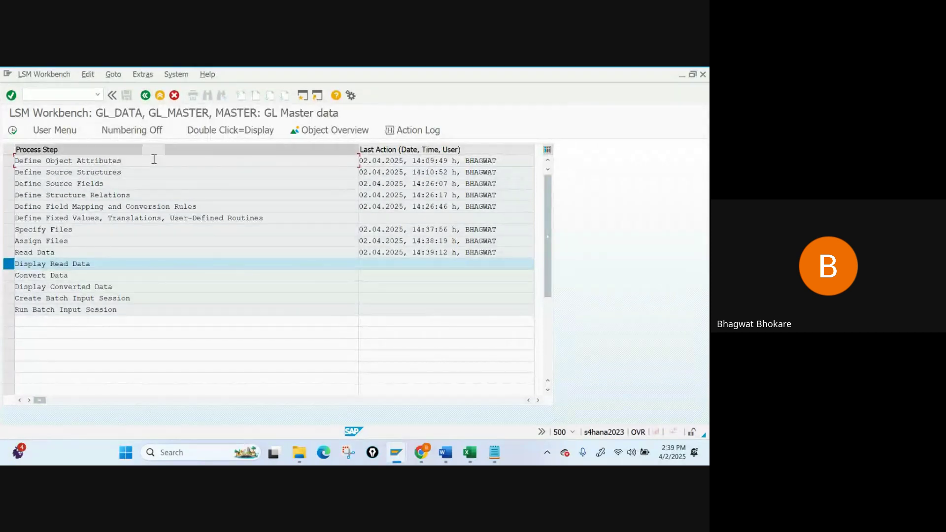
- Display the read data using the proposed line range, review the imported records, and return to the process step list
{"action": "double_click", "coordinate": [62, 264]}
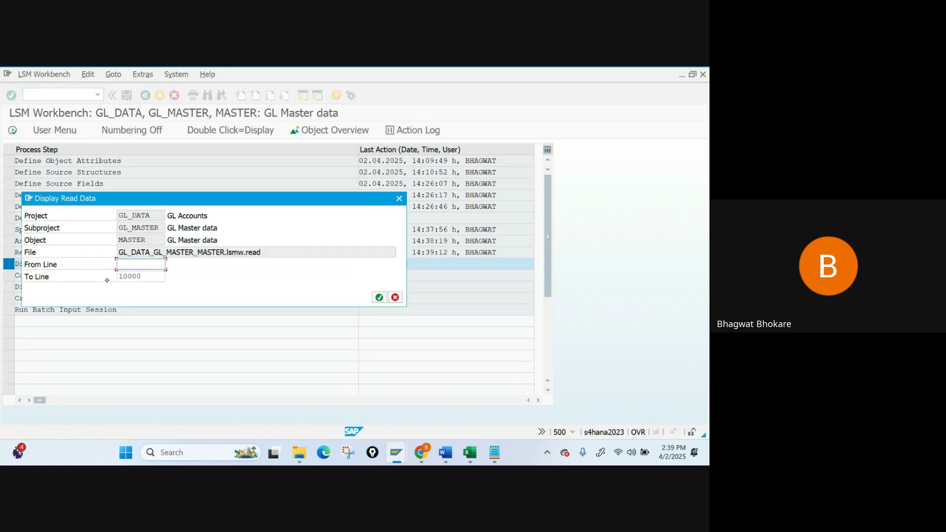
{"action": "left_click", "coordinate": [378, 297]}
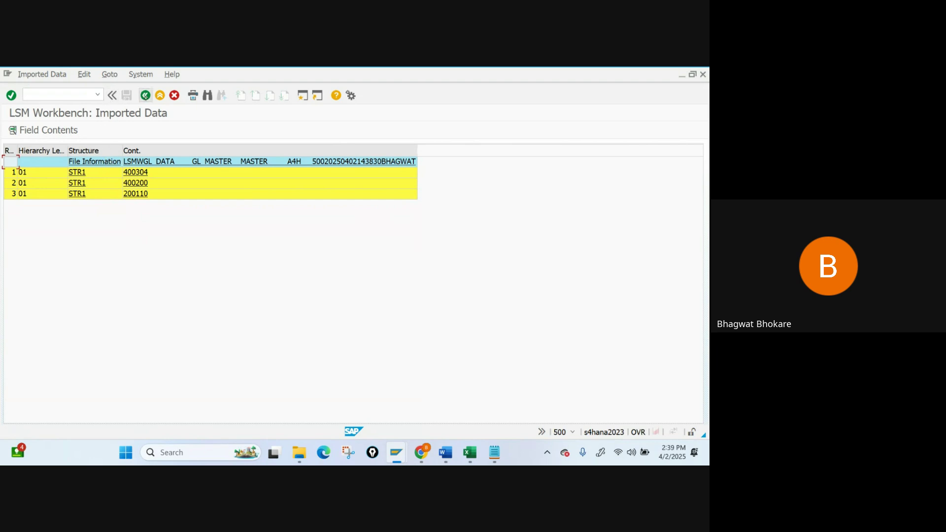
{"action": "left_click", "coordinate": [145, 96]}
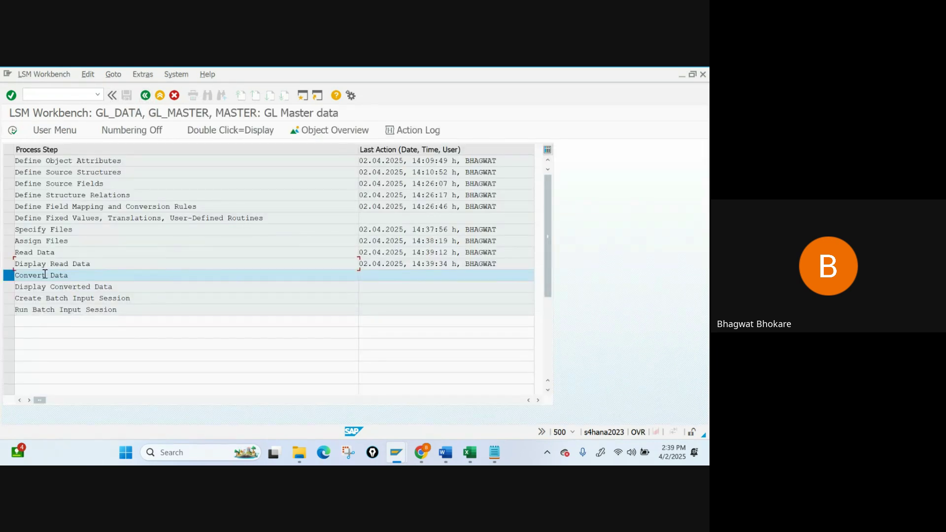
- Execute Convert Data for all transactions and return to the process step list
{"action": "double_click", "coordinate": [43, 275]}
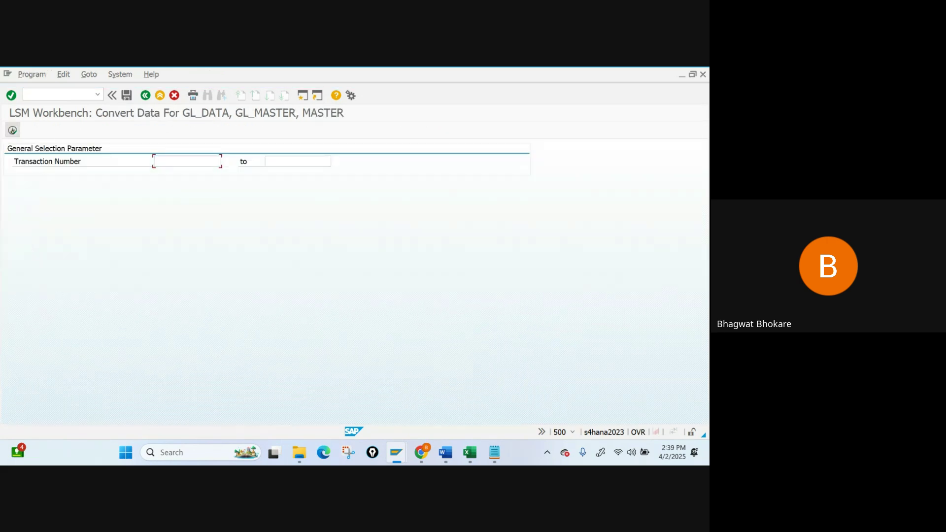
{"action": "left_click", "coordinate": [13, 131]}
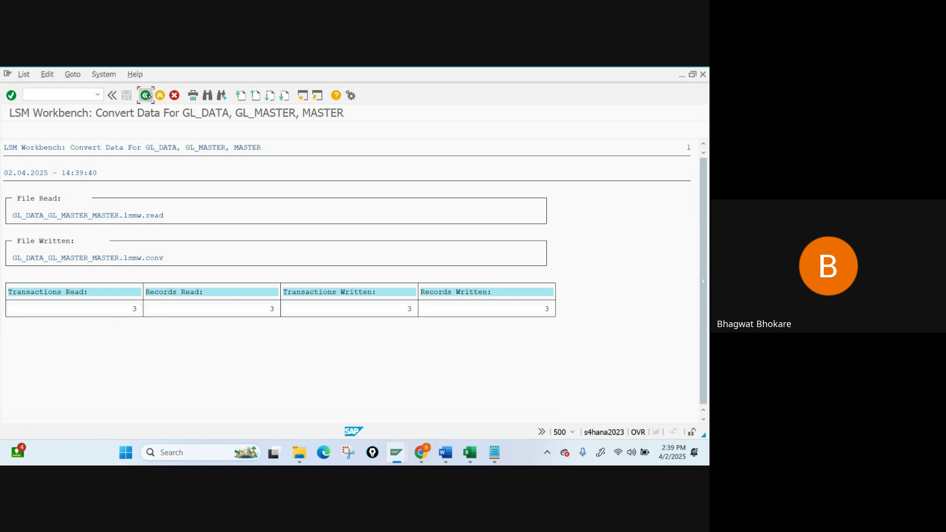
{"action": "left_click", "coordinate": [145, 95]}
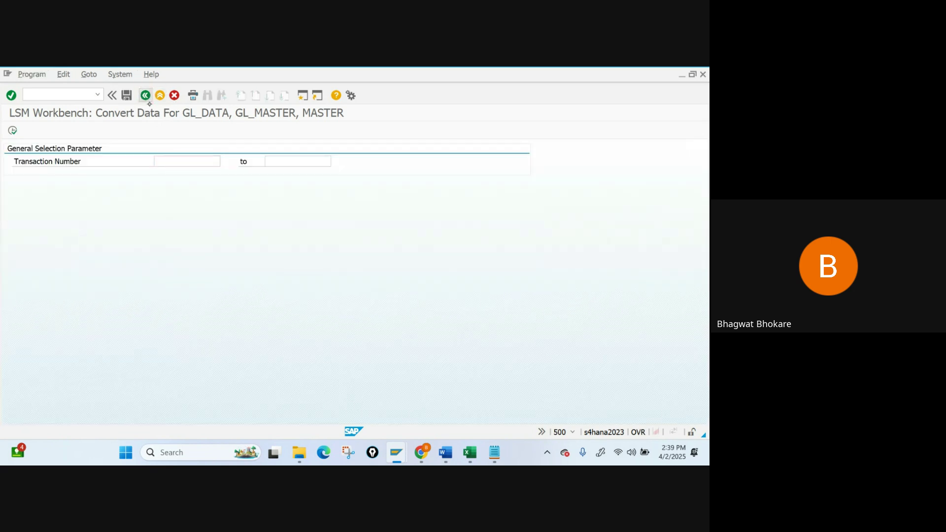
{"action": "left_click", "coordinate": [145, 95]}
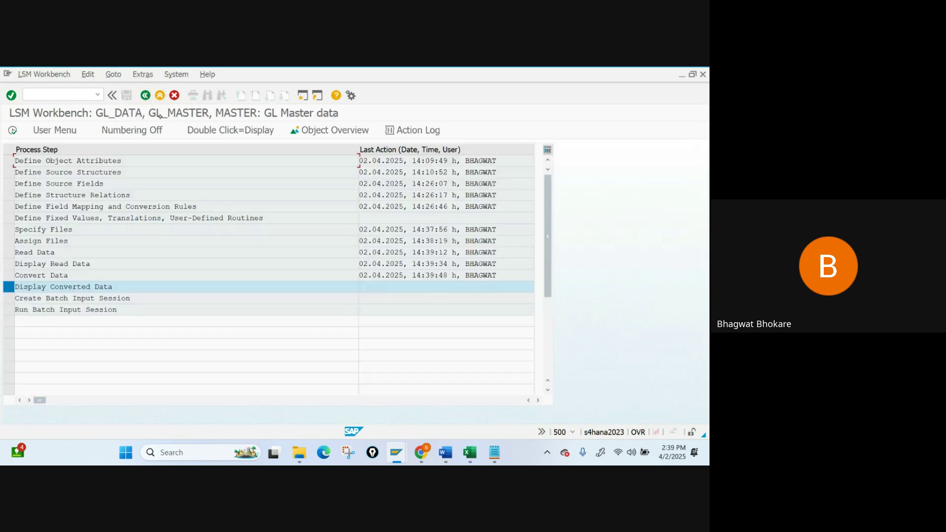
- Display the converted data using the proposed line range, review the records, and return to the process step list
{"action": "double_click", "coordinate": [70, 287]}
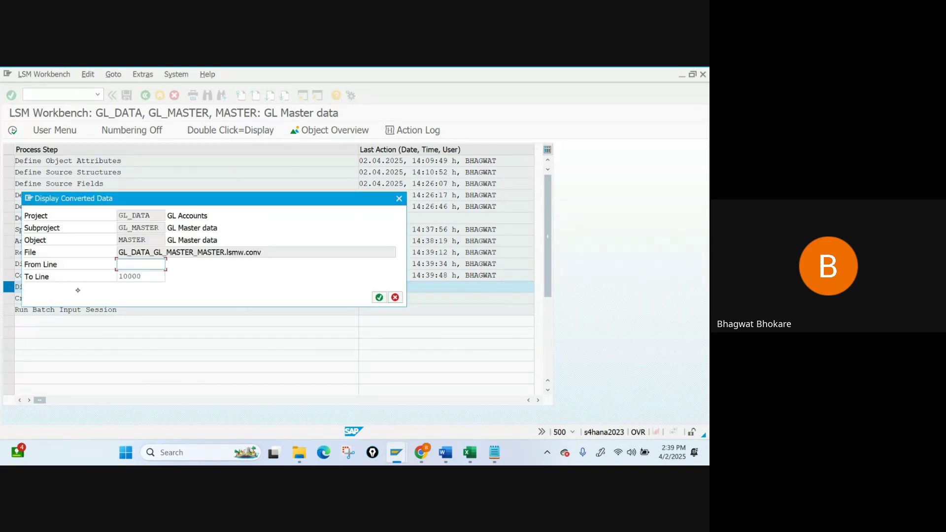
{"action": "left_click", "coordinate": [379, 297]}
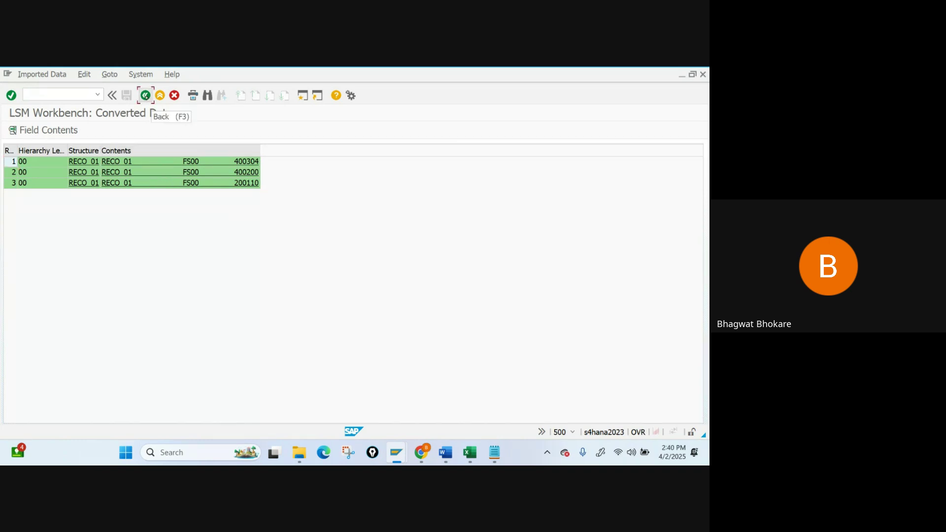
{"action": "left_click", "coordinate": [145, 95]}
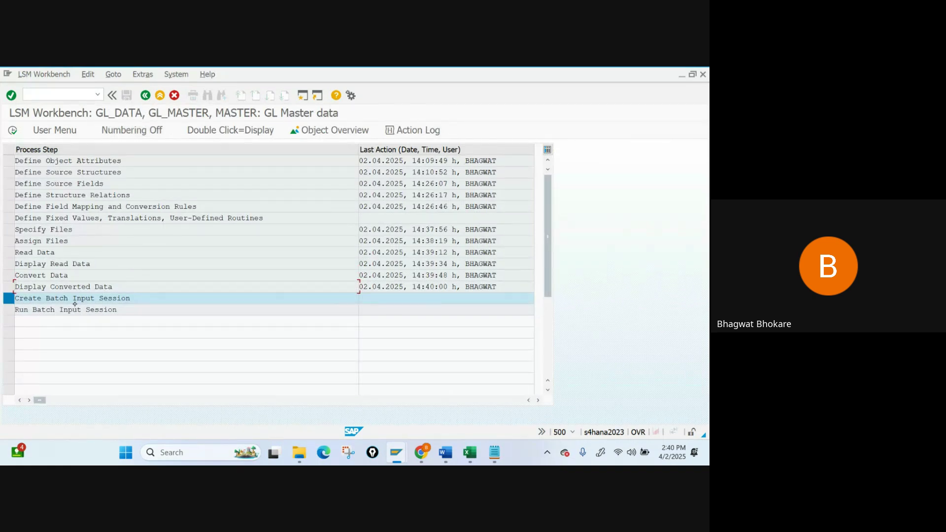
- Create the batch input session with the proposed folder name MASTER and return to the process step list
{"action": "left_click", "coordinate": [61, 298]}
{"action": "double_click", "coordinate": [60, 299]}
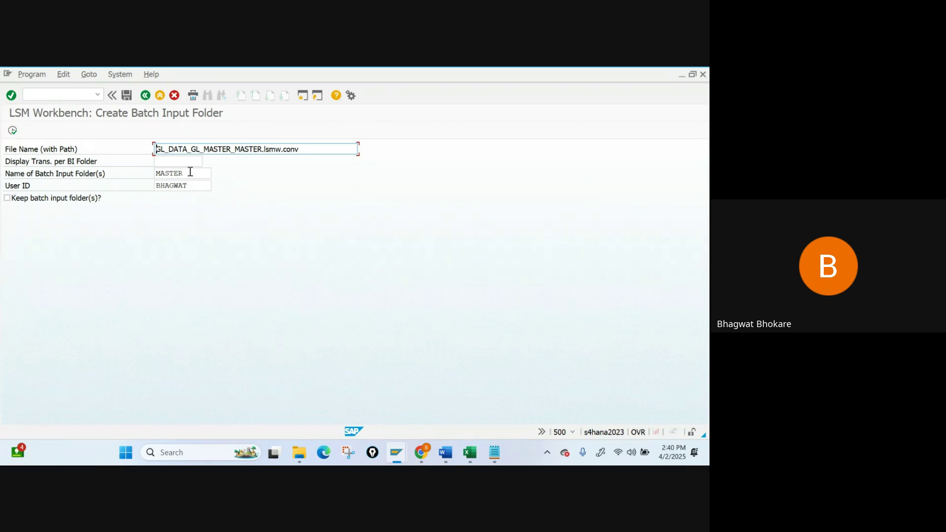
{"action": "left_click", "coordinate": [191, 173]}
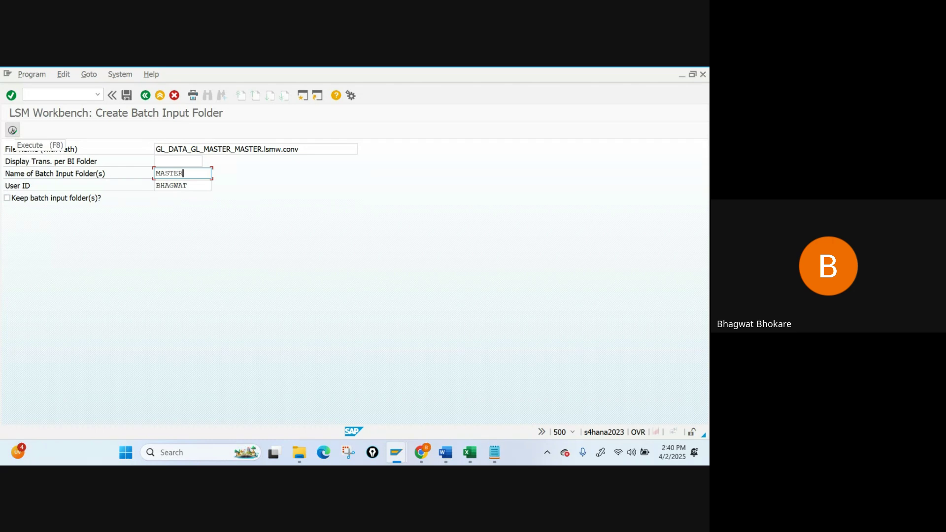
{"action": "left_click", "coordinate": [12, 130]}
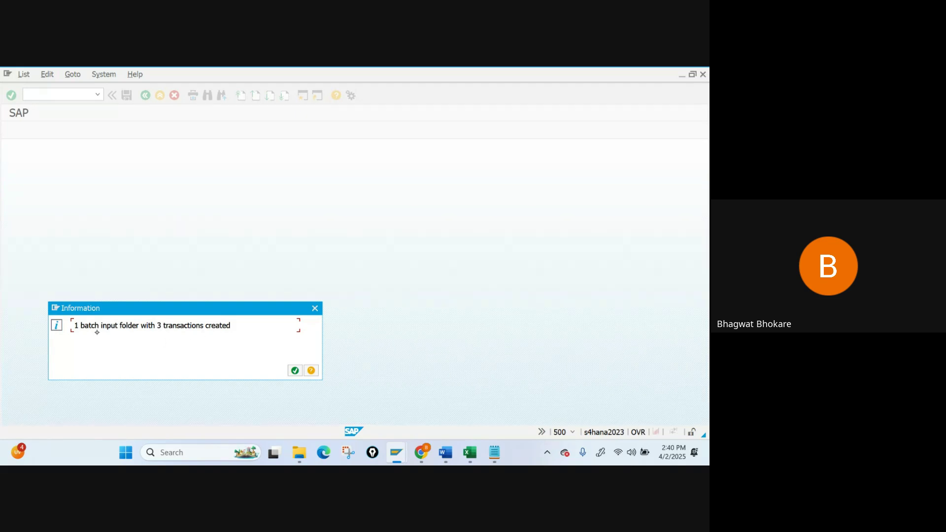
{"action": "left_click", "coordinate": [295, 371]}
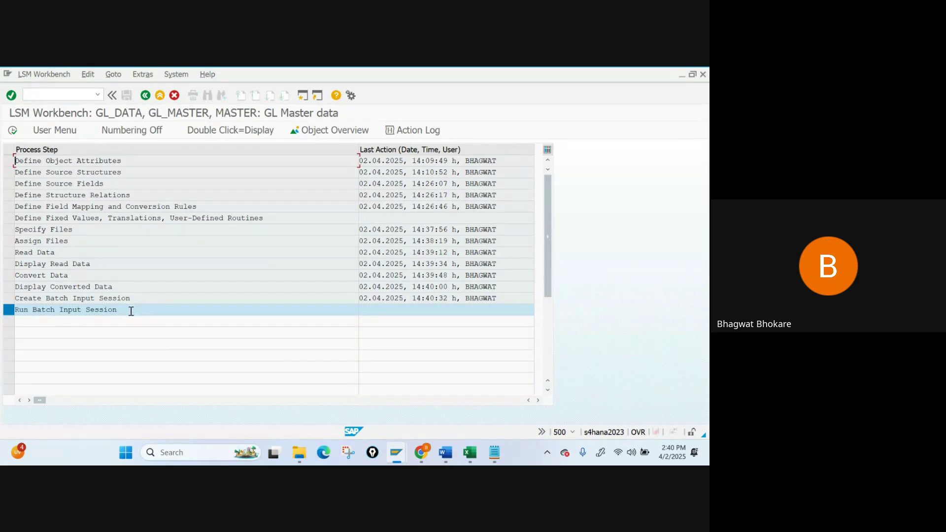
- Open Run Batch Input Session, select the MASTER session, and bring up its processing options
{"action": "left_click", "coordinate": [124, 310]}
{"action": "double_click", "coordinate": [71, 311]}
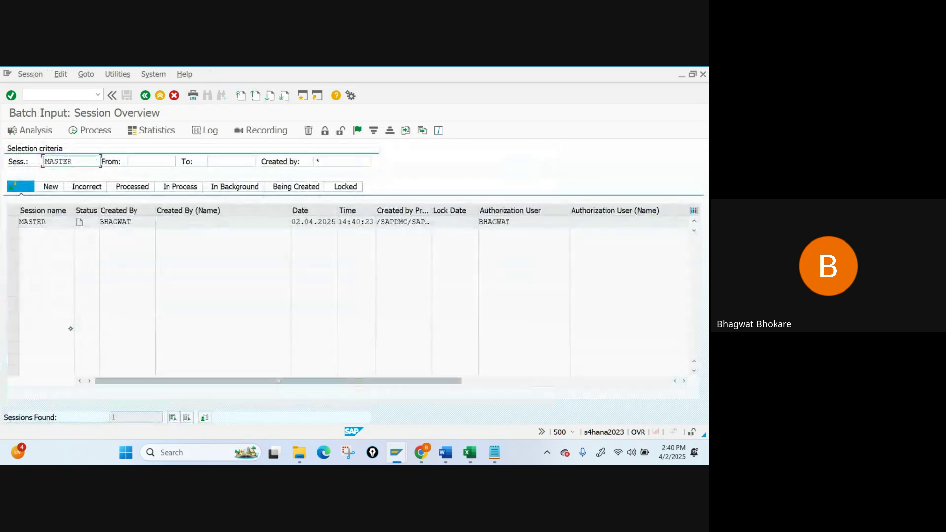
{"action": "left_click", "coordinate": [14, 222]}
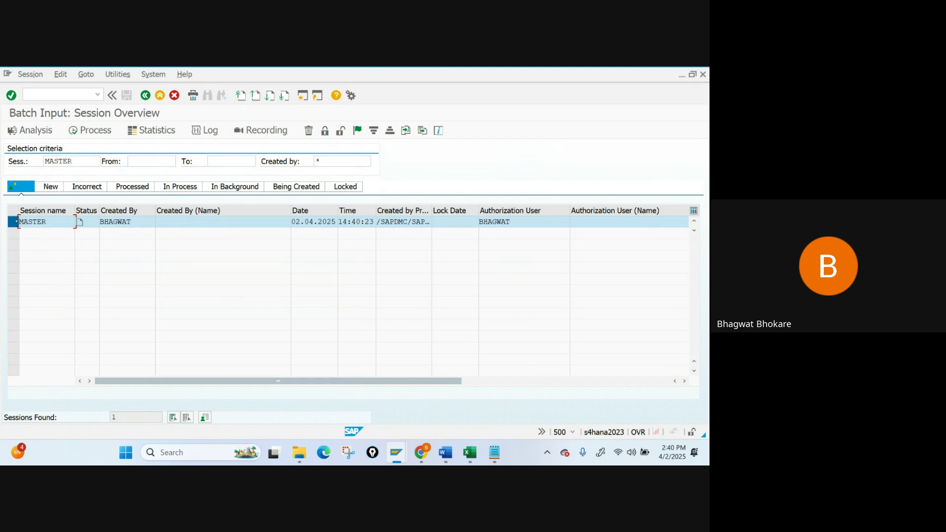
{"action": "left_click", "coordinate": [92, 130]}
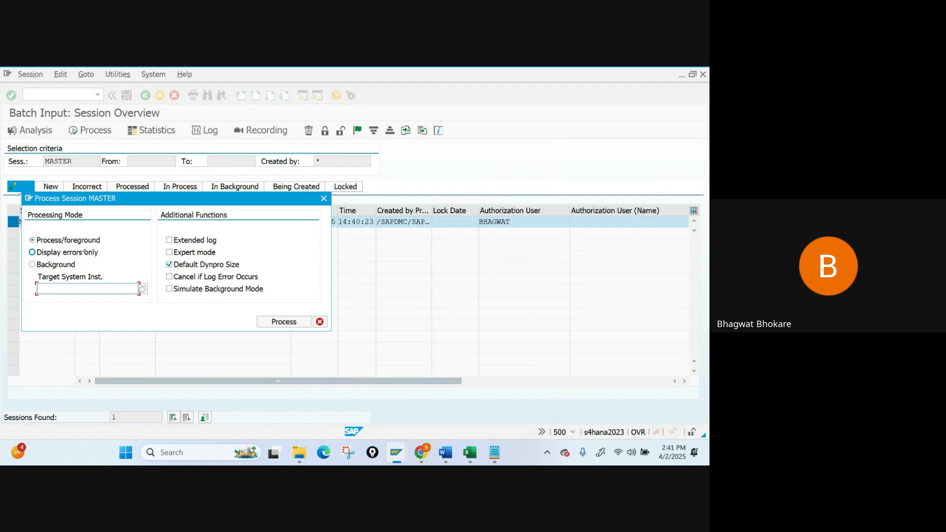
- Review the gl.txt records and the Display errors only and Background modes, leaving the processing mode on Process/foreground
{"action": "left_click", "coordinate": [494, 452]}
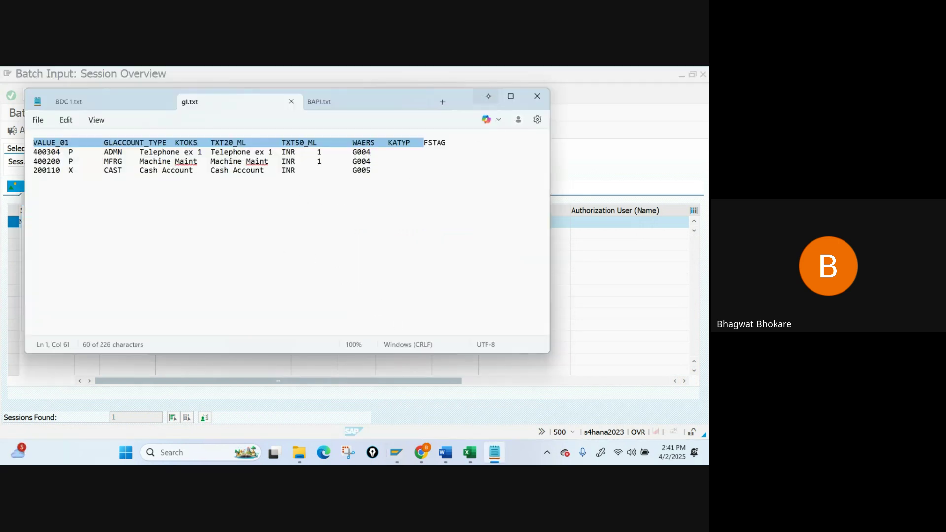
{"action": "left_click", "coordinate": [485, 95]}
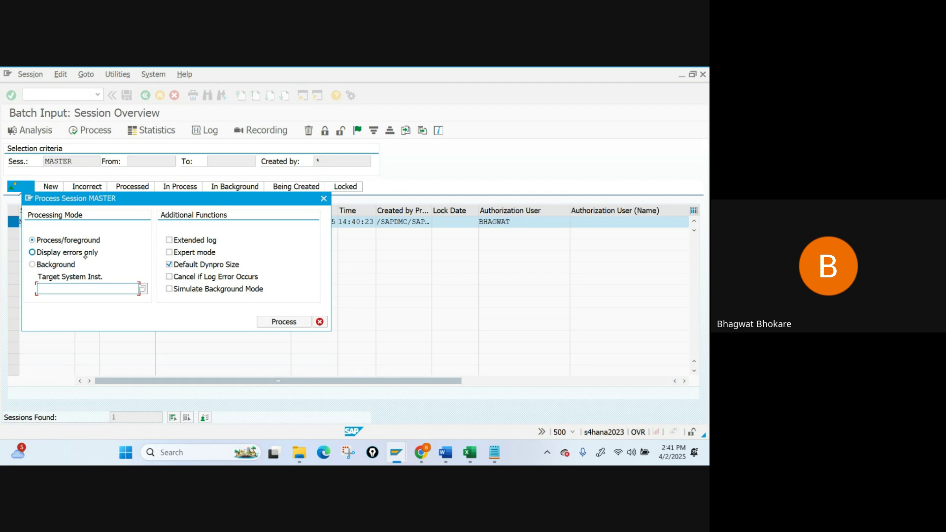
{"action": "left_click", "coordinate": [48, 253]}
{"action": "left_click", "coordinate": [51, 265]}
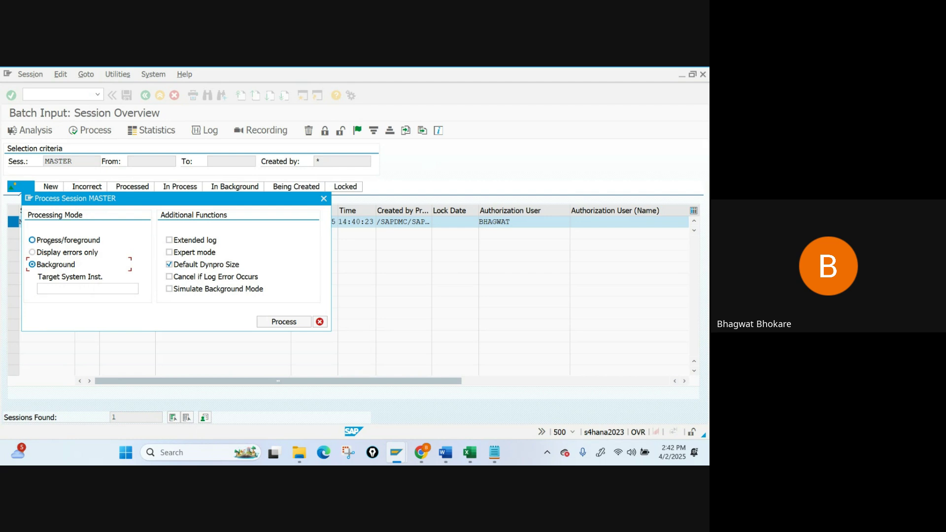
{"action": "left_click", "coordinate": [32, 240]}
{"action": "left_click", "coordinate": [482, 437]}
{"action": "left_click", "coordinate": [494, 452]}
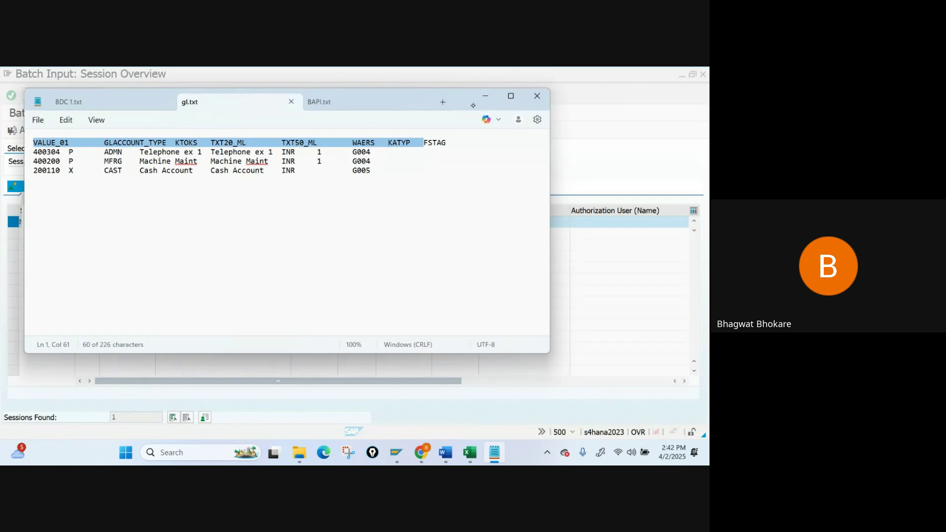
{"action": "left_click", "coordinate": [484, 97]}
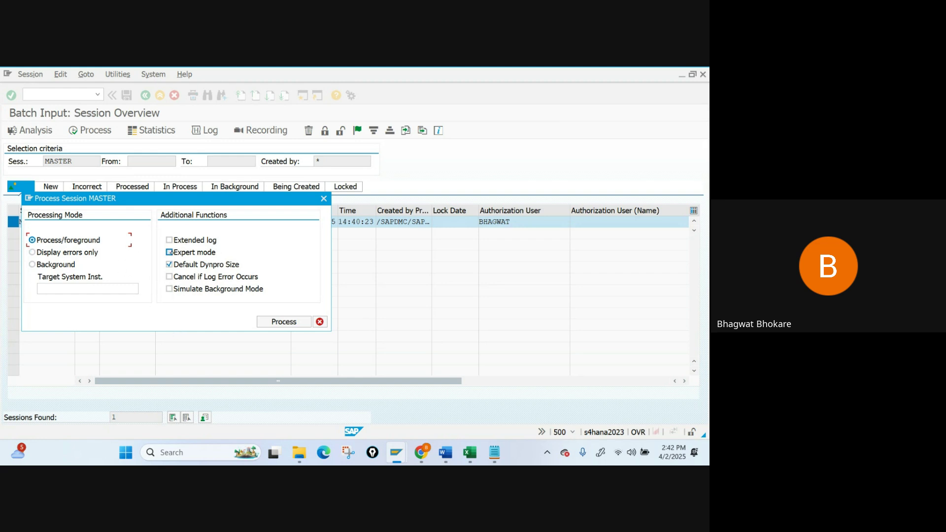
- Enable Expert mode and Extended log, and start processing the MASTER session in the foreground
{"action": "left_click", "coordinate": [169, 252]}
{"action": "left_click", "coordinate": [169, 240]}
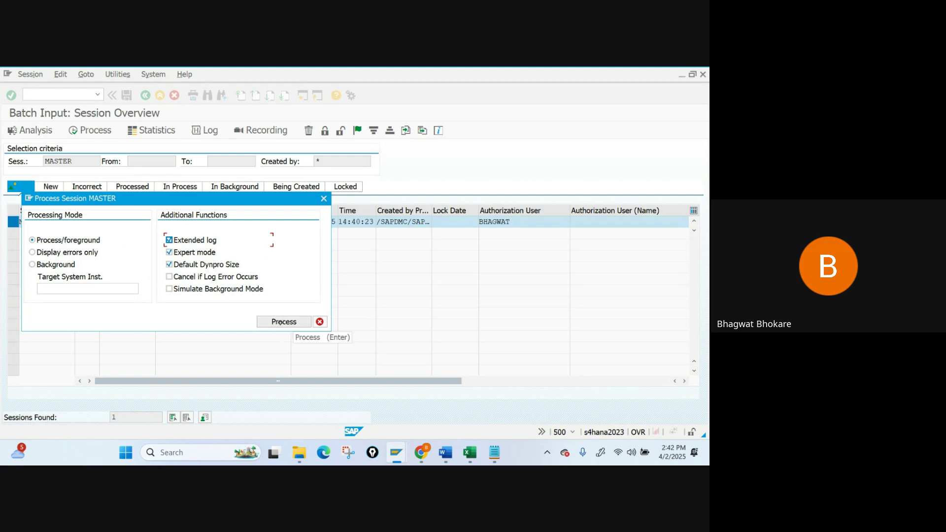
{"action": "left_click", "coordinate": [279, 323]}
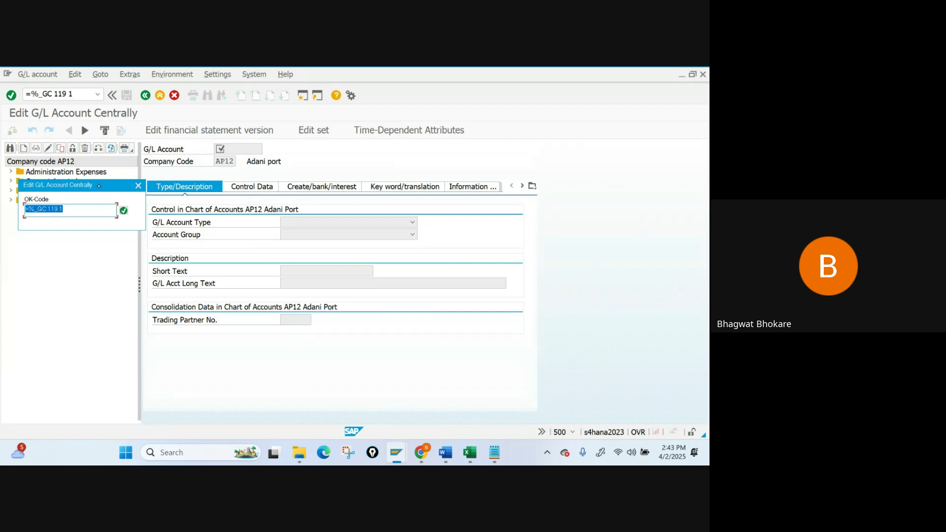
- Move the OK-Code prompt clear of the account tree, run the session's first OK code, and acknowledge the missing-account message
{"action": "left_click_drag", "start_coordinate": [98, 186], "coordinate": [155, 229]}
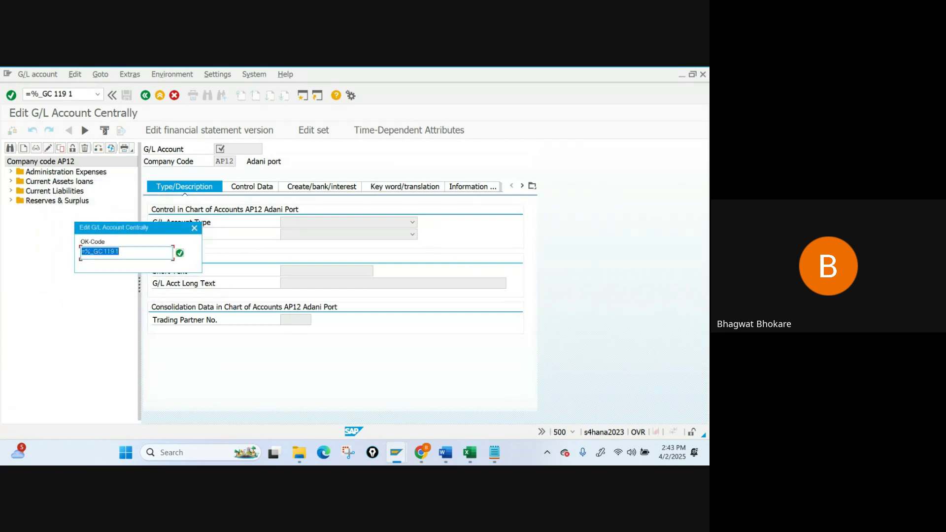
{"action": "key", "text": "Return"}
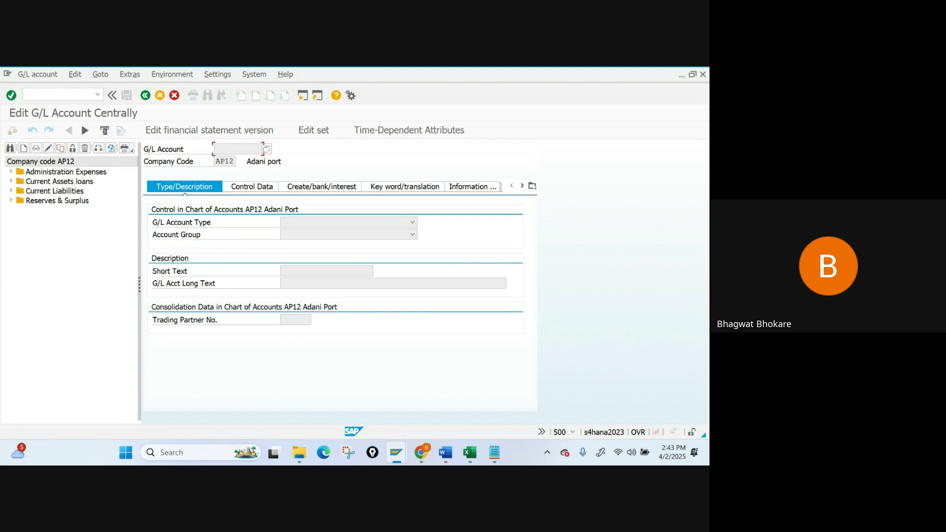
{"action": "key", "text": "Return"}
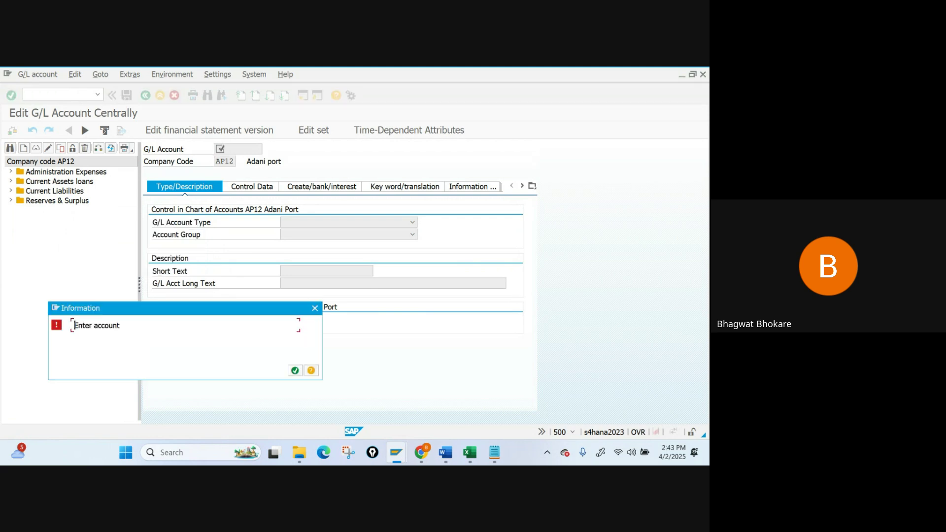
{"action": "key", "text": "Return"}
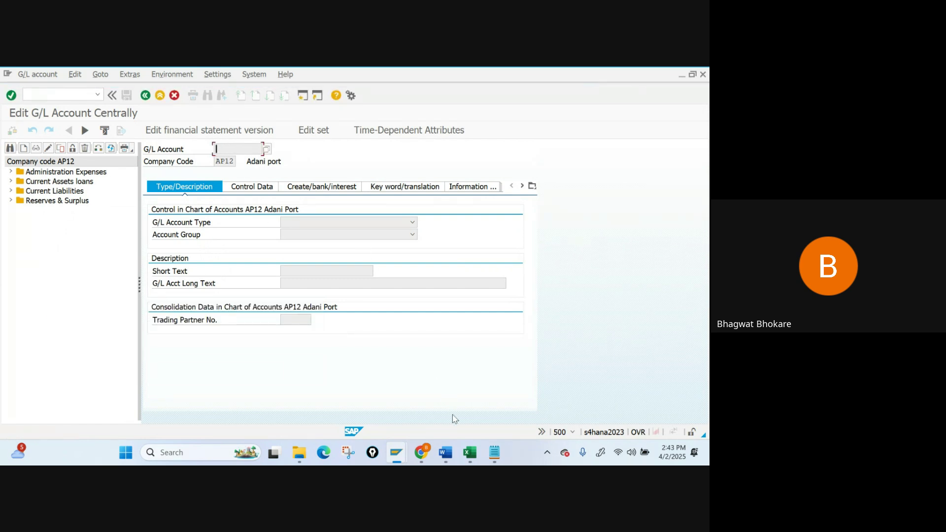
- Check the upload records in Book1 and gl.txt, and close the text editor
{"action": "mouse_move", "coordinate": [471, 457]}
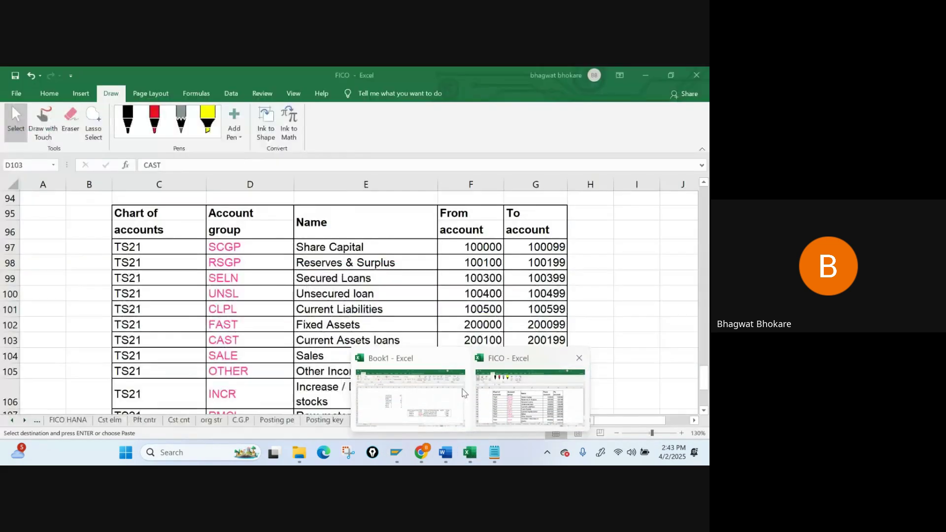
{"action": "left_click", "coordinate": [442, 400]}
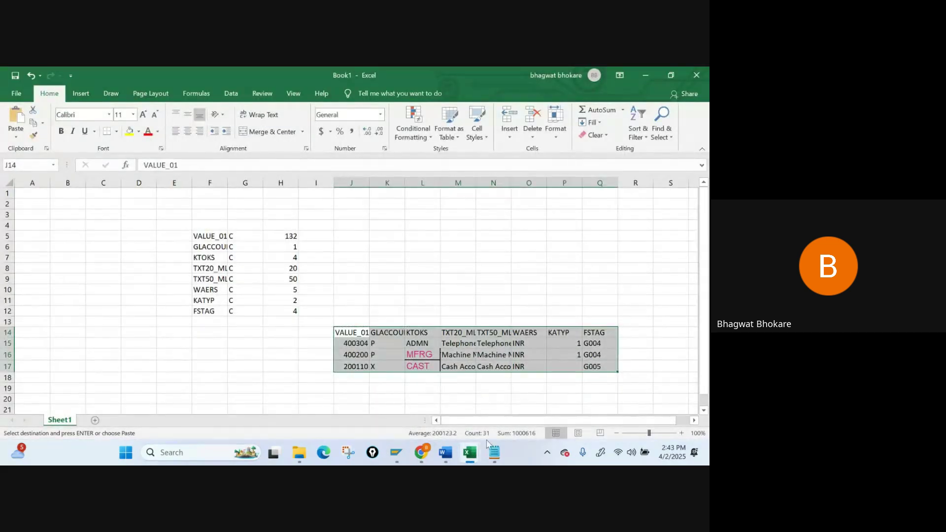
{"action": "left_click", "coordinate": [495, 456]}
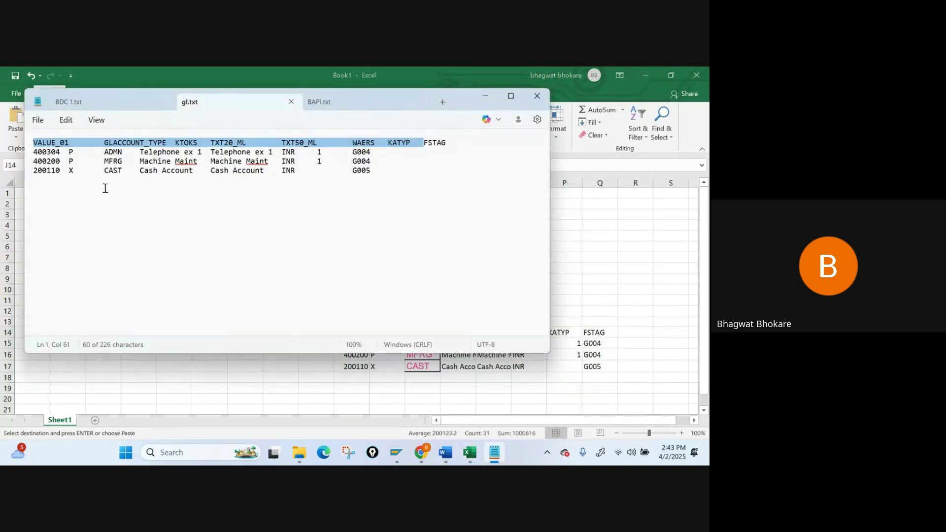
{"action": "left_click", "coordinate": [541, 99]}
- Close the separate Display G/L Account Centrally window and switch back to Edit G/L Account Centrally in SAP
{"action": "mouse_move", "coordinate": [423, 454]}
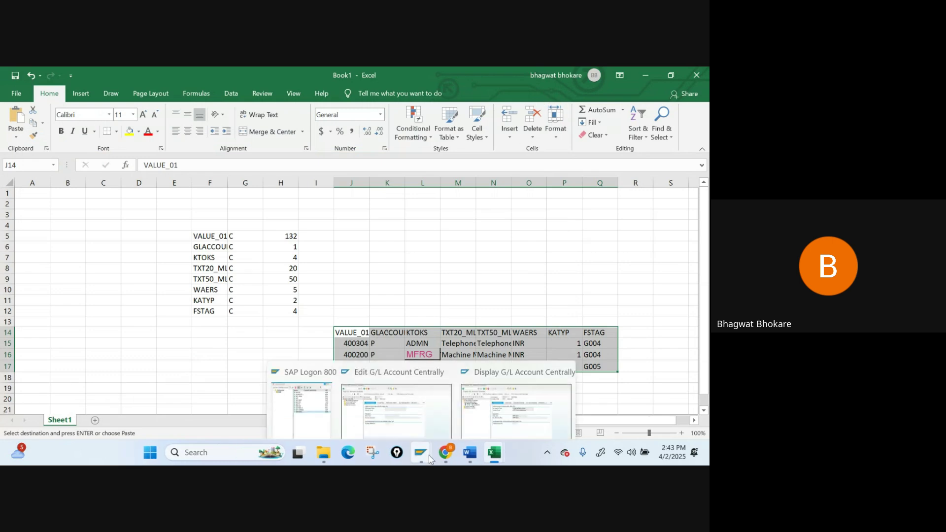
{"action": "left_click", "coordinate": [492, 397]}
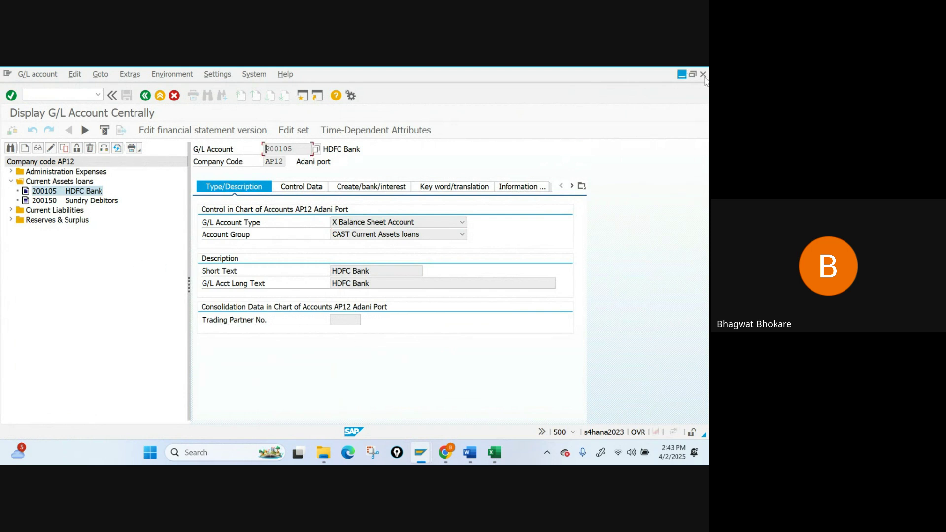
{"action": "left_click", "coordinate": [704, 76]}
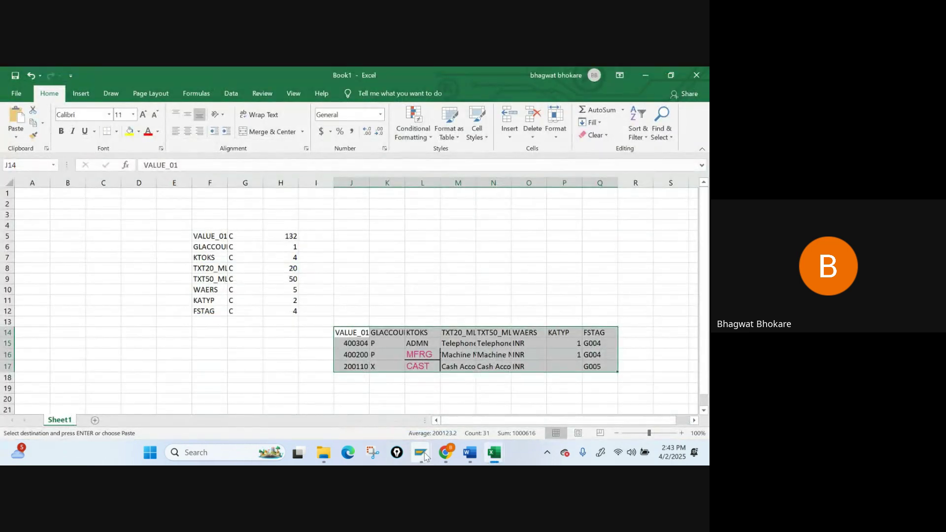
{"action": "mouse_move", "coordinate": [425, 456]}
{"action": "left_click", "coordinate": [463, 398]}
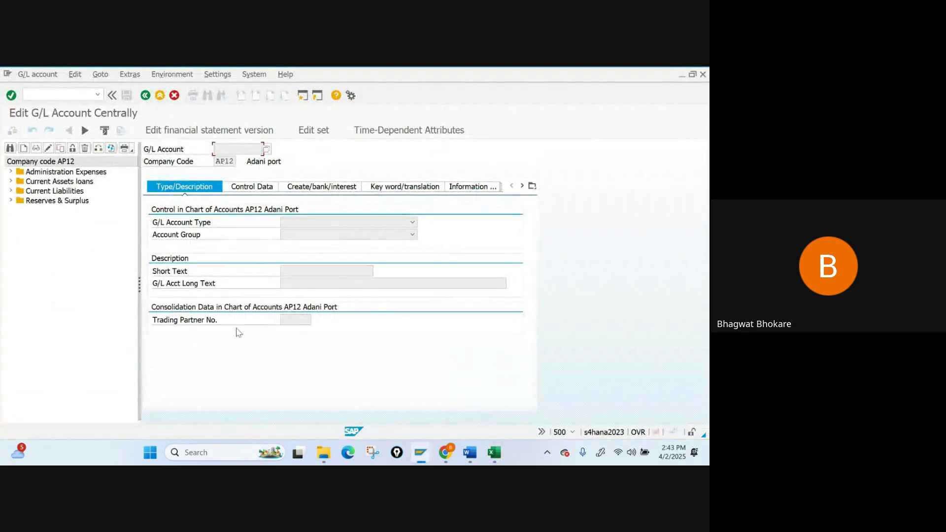
- Dismiss the missing-account messages, start account creation, and run OK code =FURT for G/L account 400304 in company code AP12
{"action": "key", "text": "Return"}
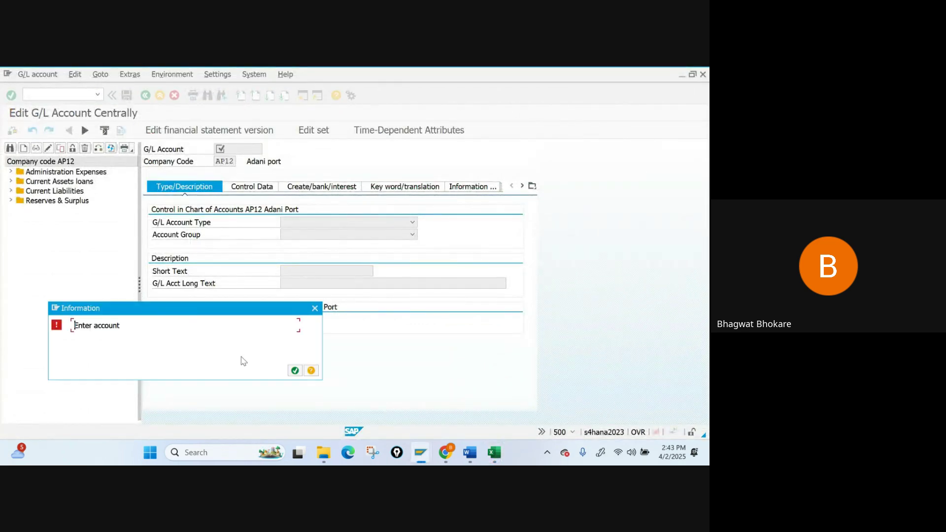
{"action": "left_click", "coordinate": [295, 370]}
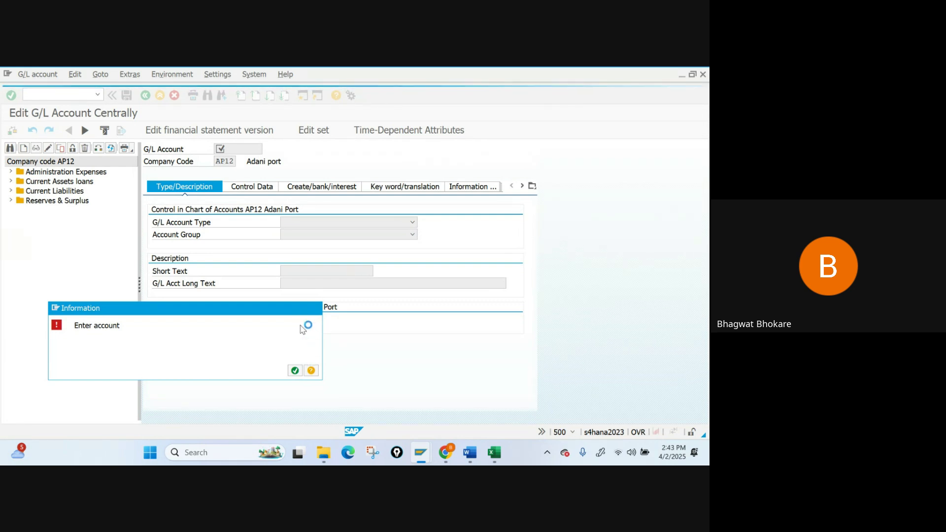
{"action": "key", "text": "Return"}
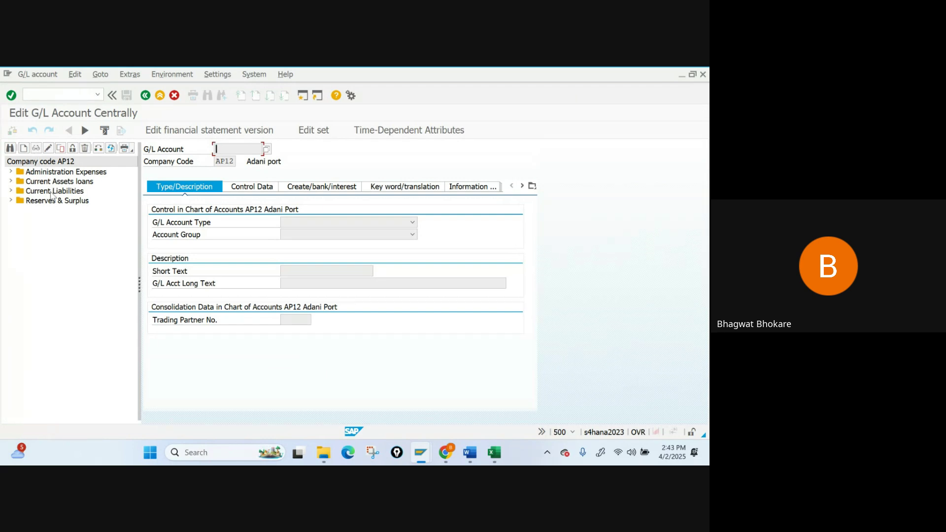
{"action": "left_click", "coordinate": [23, 148]}
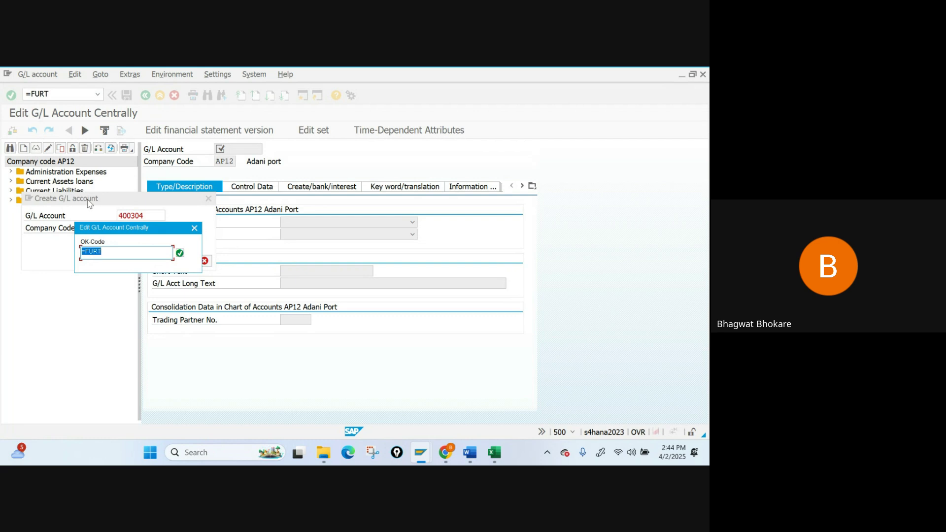
{"action": "key", "text": "Return"}
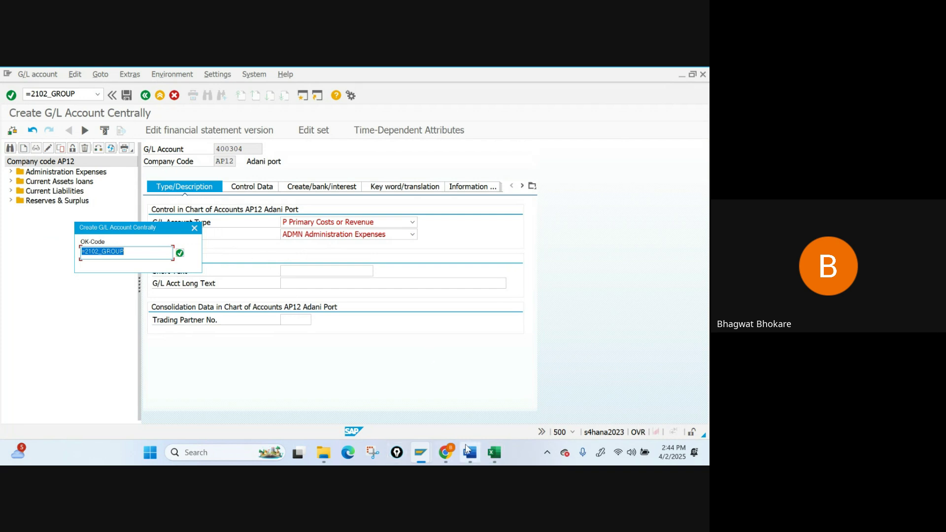
- Look up the upload records in the Book1 workbook and return to the Create G/L Account Centrally window in SAP
{"action": "mouse_move", "coordinate": [469, 452]}
{"action": "mouse_move", "coordinate": [421, 380]}
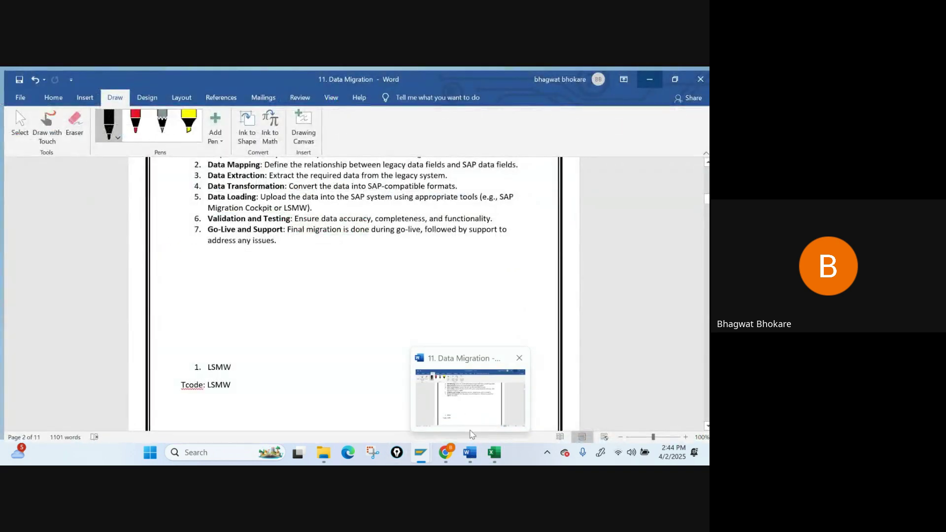
{"action": "left_click", "coordinate": [456, 414]}
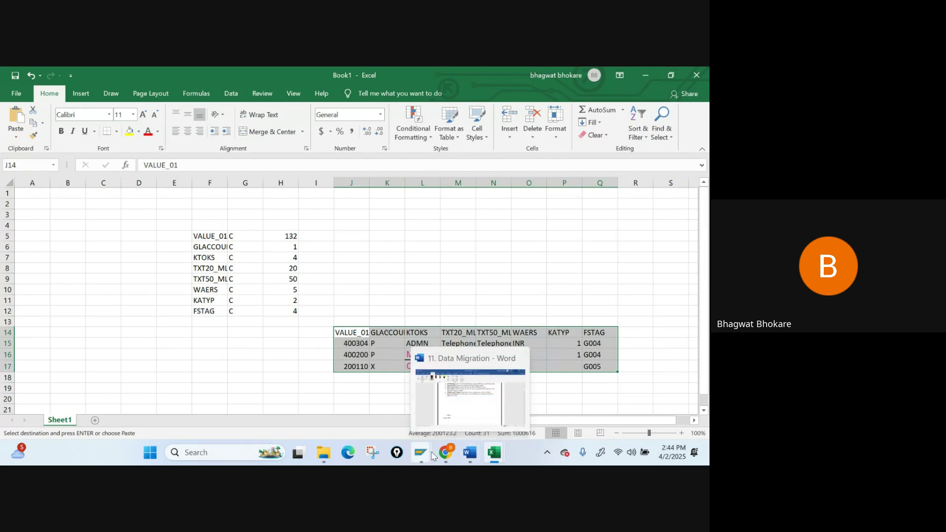
{"action": "left_click", "coordinate": [451, 409]}
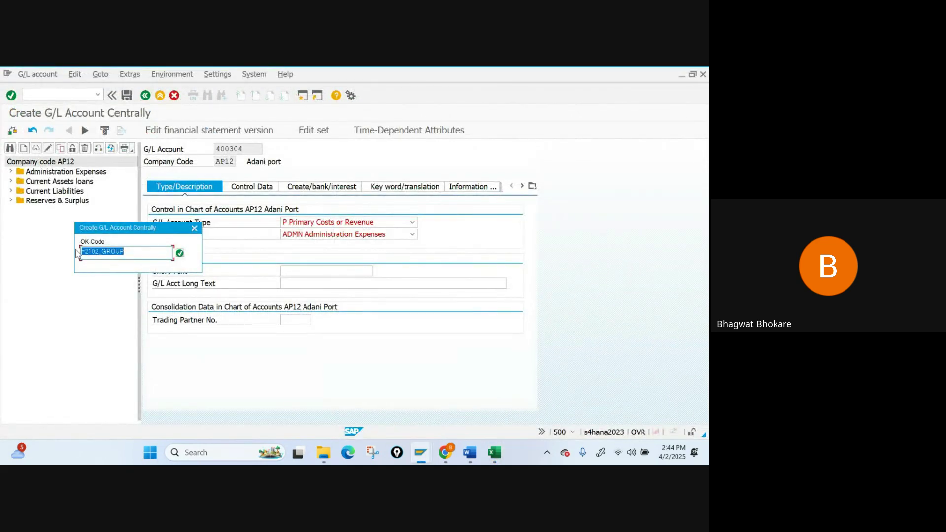
- Process G/L account 400304 in the foreground through OK codes =TAB02, =TAB03 and =SAVE, and confirm =%_GC 119 1
{"action": "key", "text": "Return"}
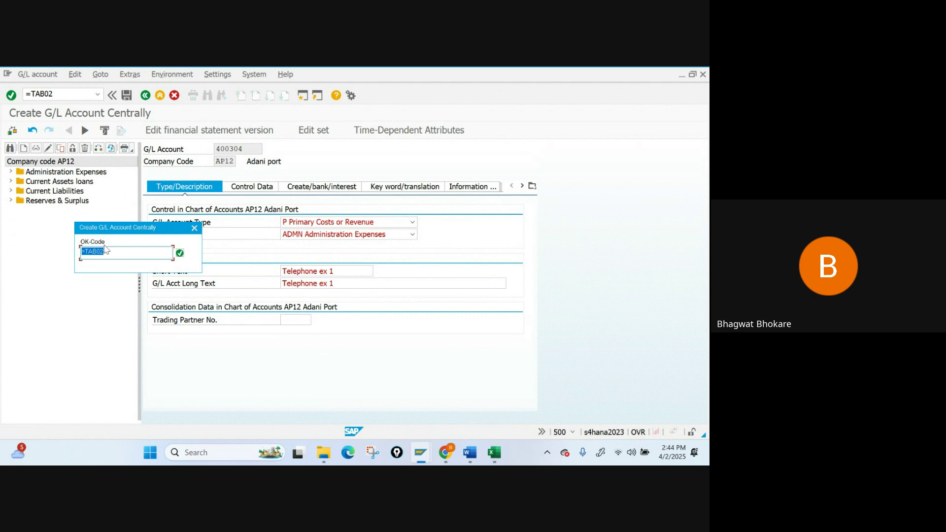
{"action": "left_click", "coordinate": [253, 187]}
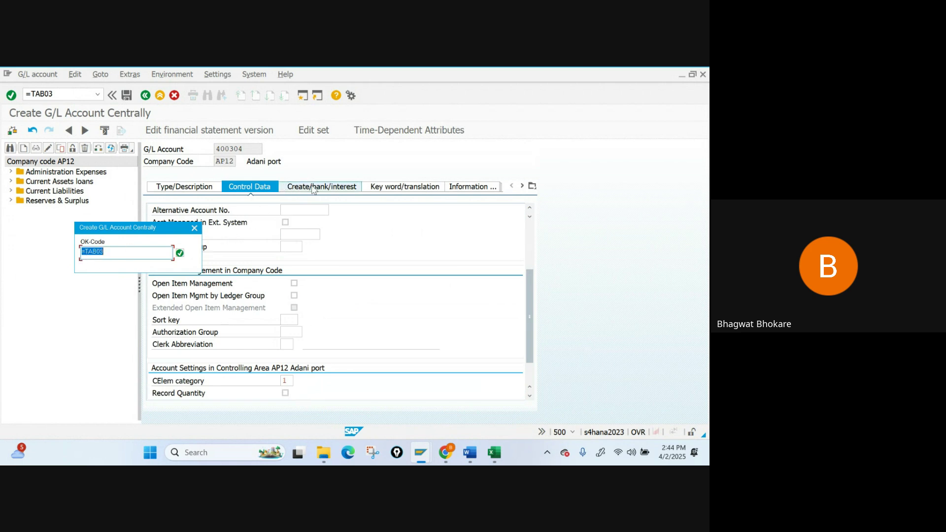
{"action": "key", "text": "Return"}
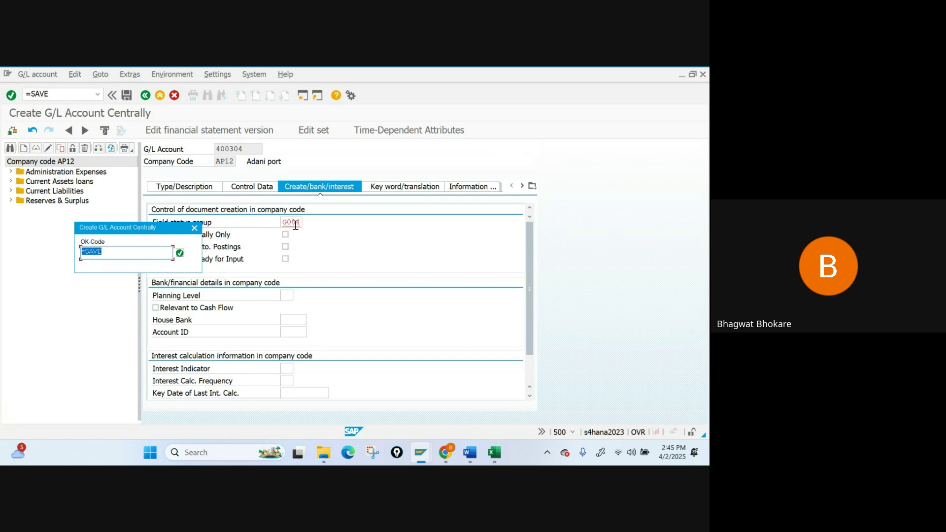
{"action": "key", "text": "Return"}
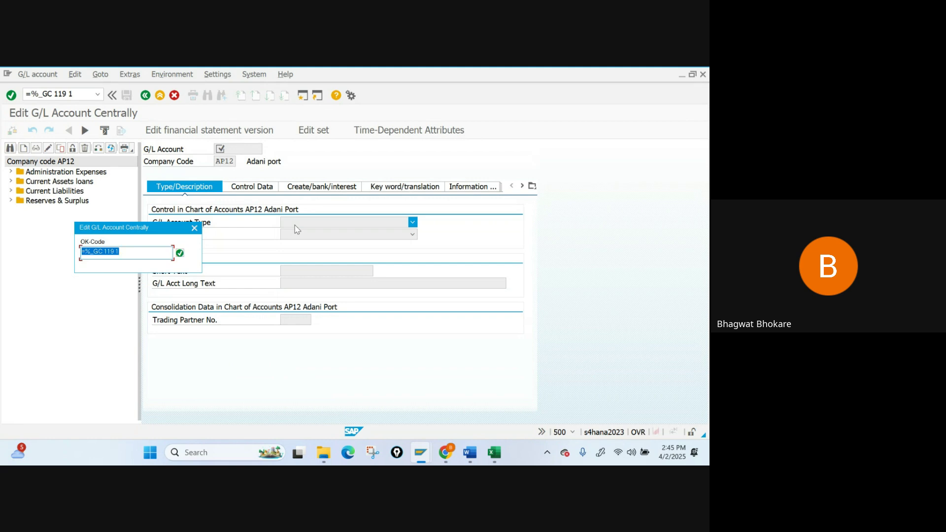
{"action": "key", "text": "Return"}
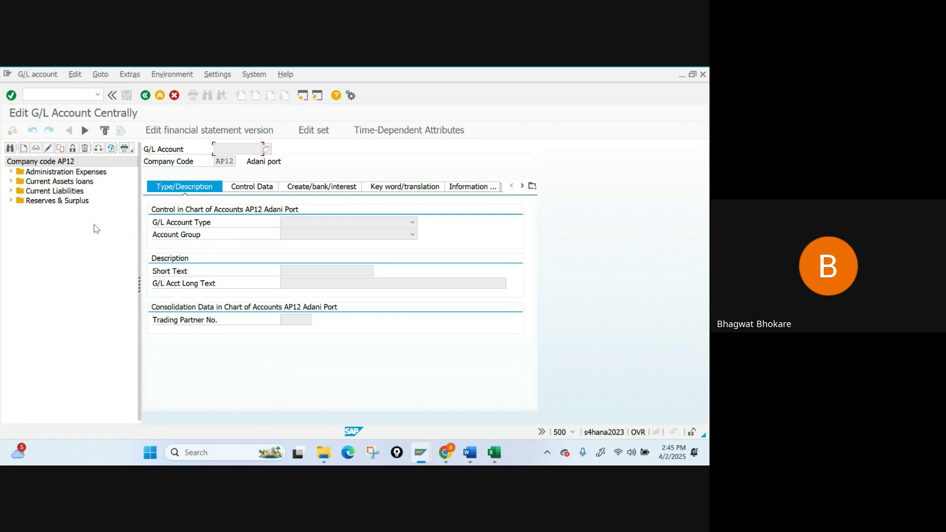
- Start creating the next G/L account, check record 400200 in the Book1 workbook and return to SAP
{"action": "left_click", "coordinate": [23, 149]}
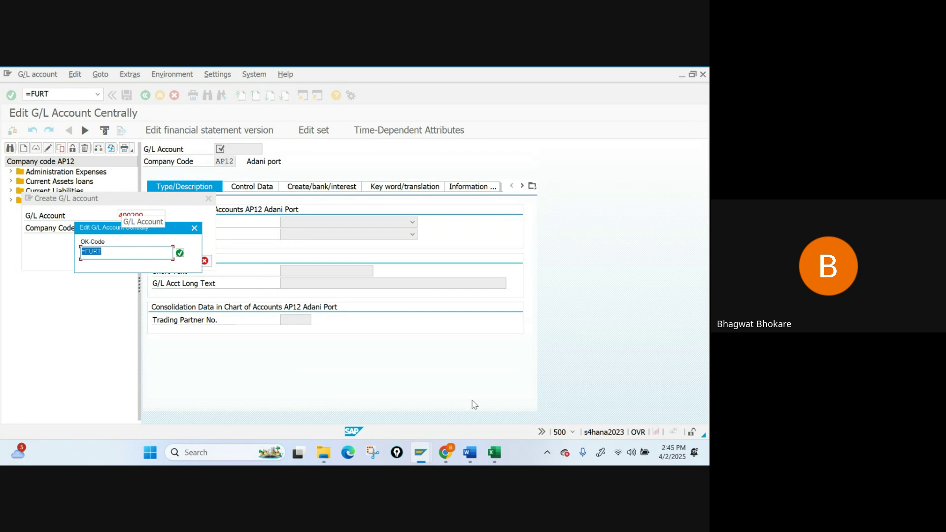
{"action": "mouse_move", "coordinate": [494, 452]}
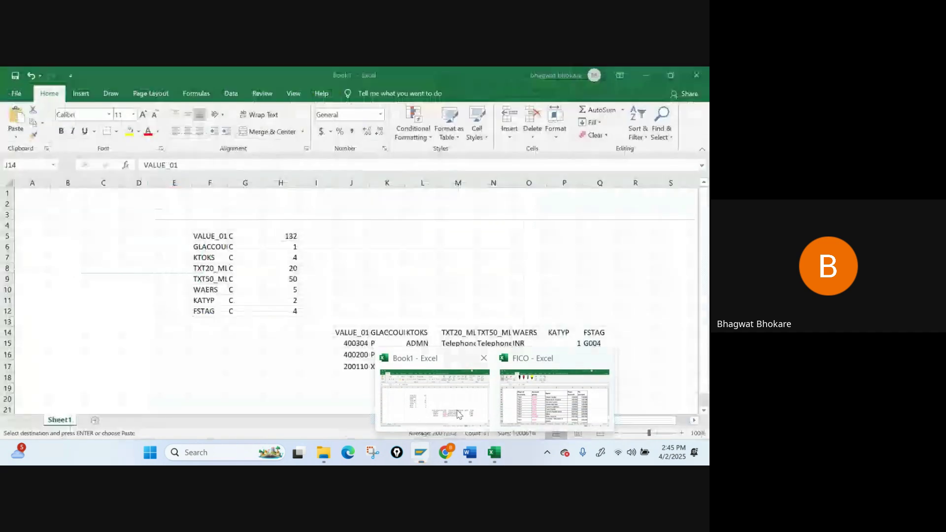
{"action": "left_click", "coordinate": [458, 414]}
{"action": "left_click", "coordinate": [363, 351]}
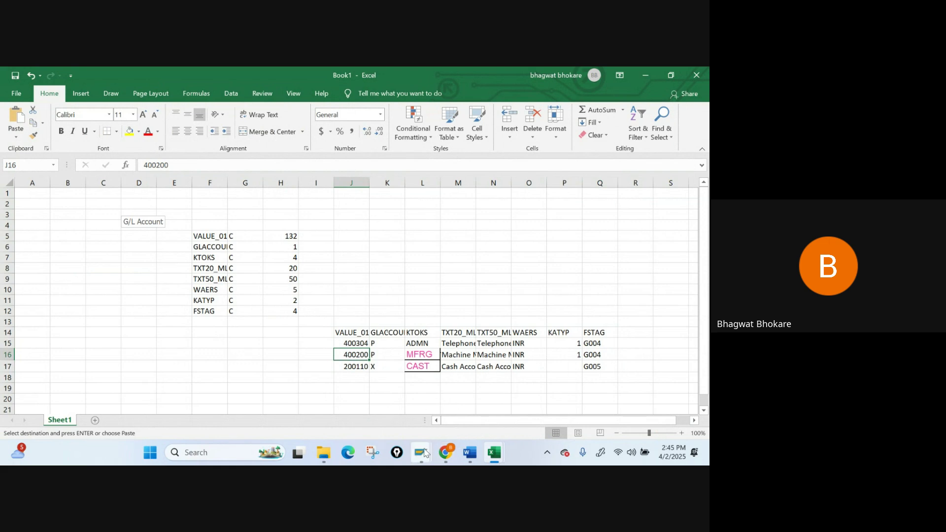
{"action": "mouse_move", "coordinate": [421, 452]}
{"action": "left_click", "coordinate": [424, 408]}
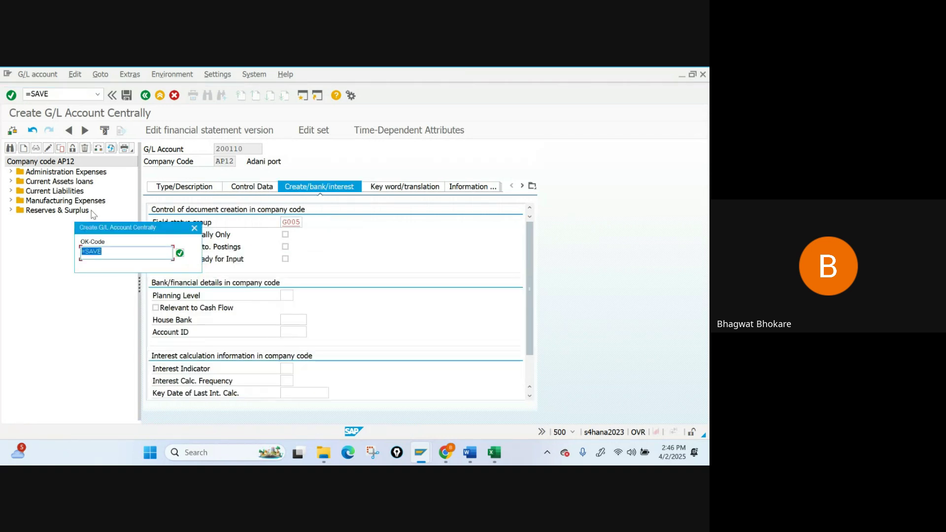
- Check the 200110 upload record and its KATYP cell in the Book1 workbook, and switch back to SAP
{"action": "mouse_move", "coordinate": [497, 462]}
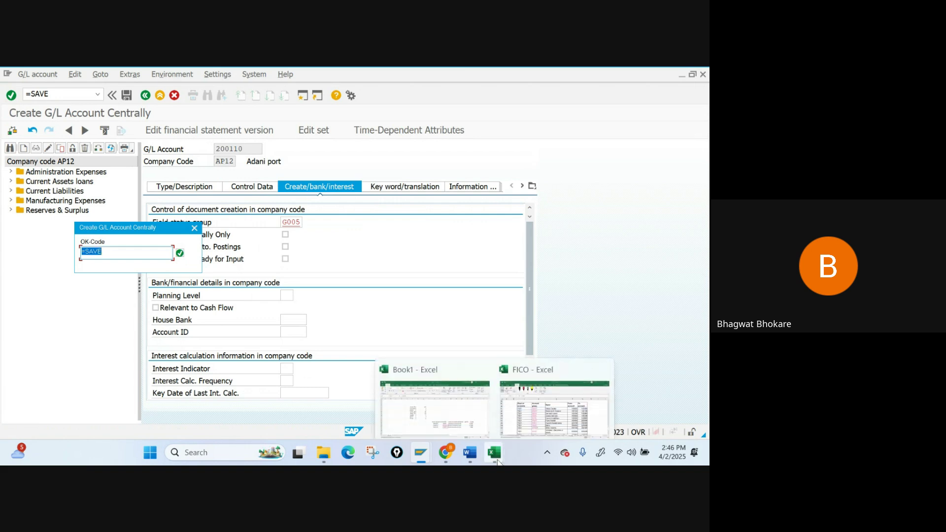
{"action": "left_click", "coordinate": [433, 402]}
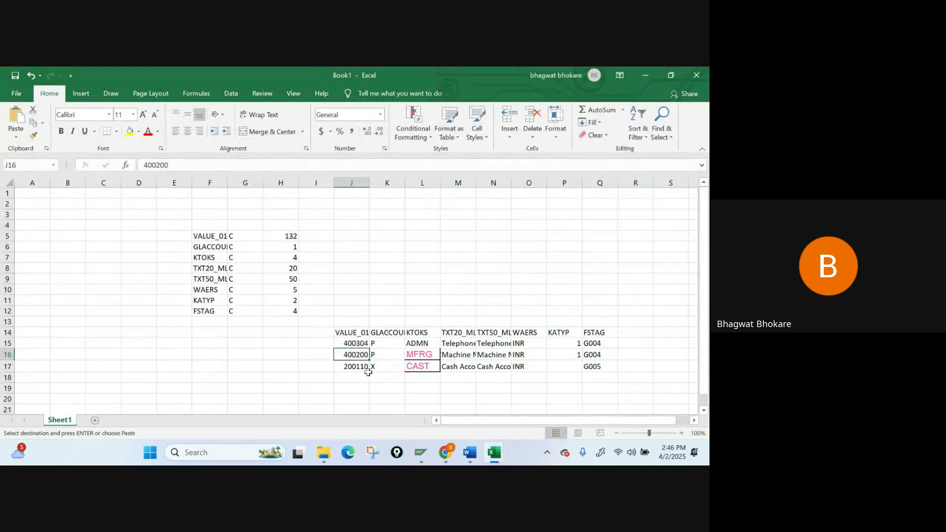
{"action": "left_click", "coordinate": [350, 365]}
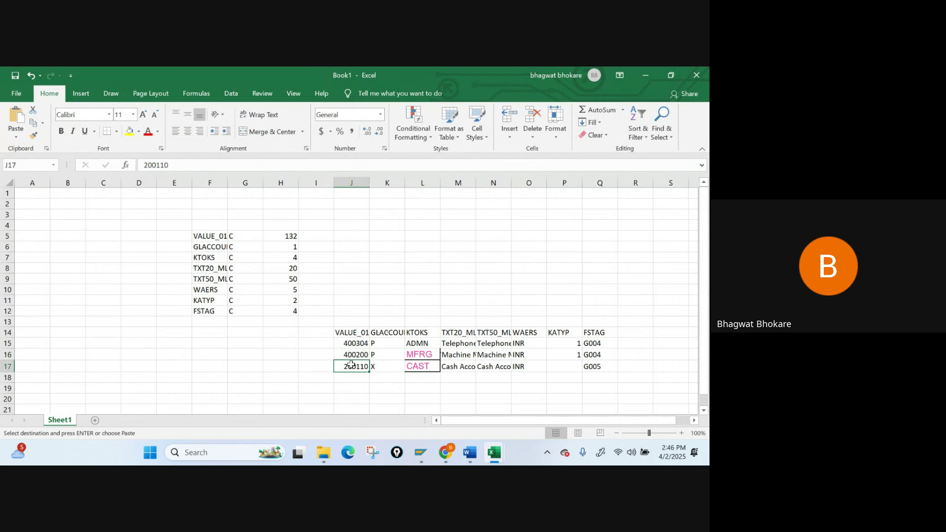
{"action": "left_click", "coordinate": [559, 363]}
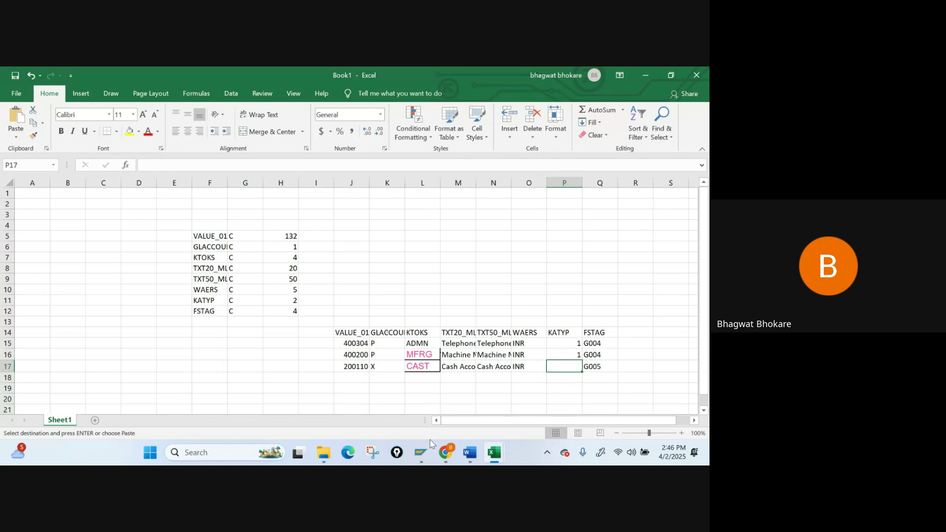
{"action": "mouse_move", "coordinate": [429, 446]}
{"action": "left_click", "coordinate": [439, 404]}
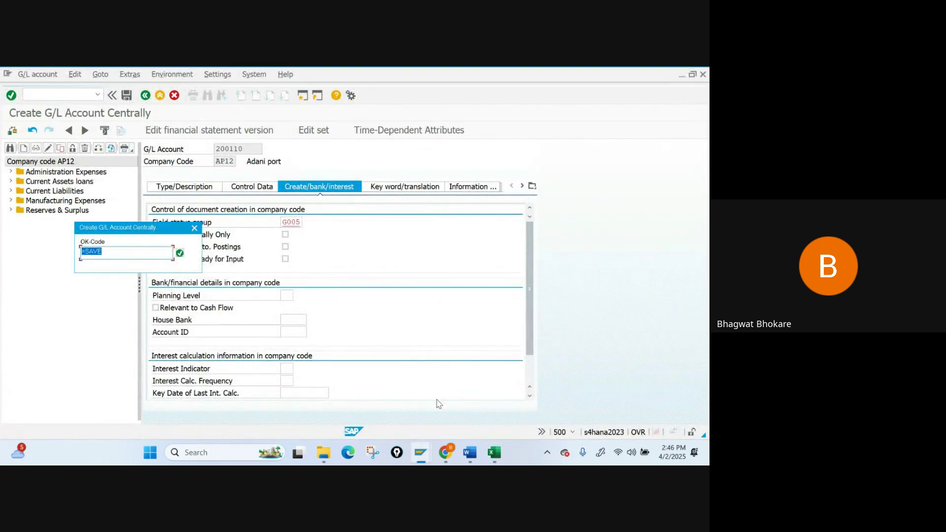
- Run OK code =SAVE for G/L account 200110 and exit batch input
{"action": "key", "text": "Return"}
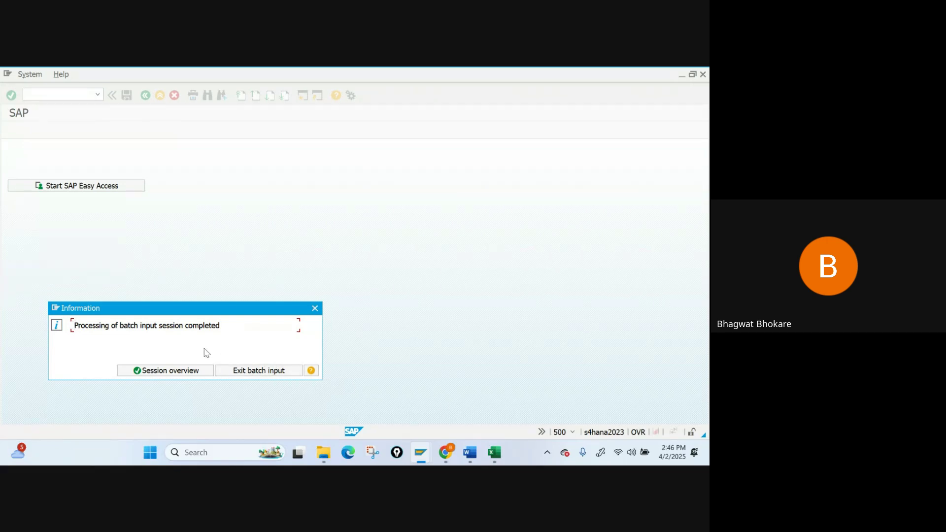
{"action": "left_click", "coordinate": [249, 372]}
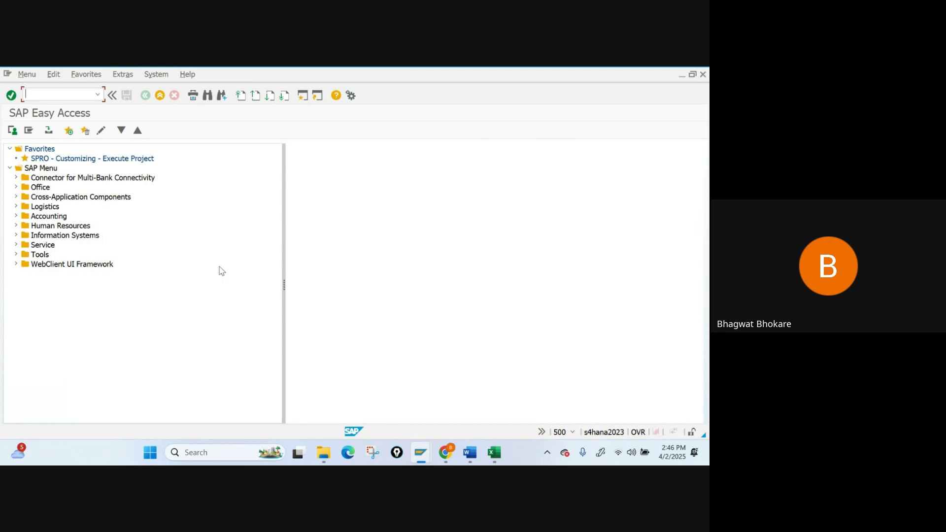
- Open transaction fs00 and locate the uploaded accounts 400304, 400200 and 200110 in the company code AP12 account tree
{"action": "type", "text": "fs00"}
{"action": "key", "text": "Return"}
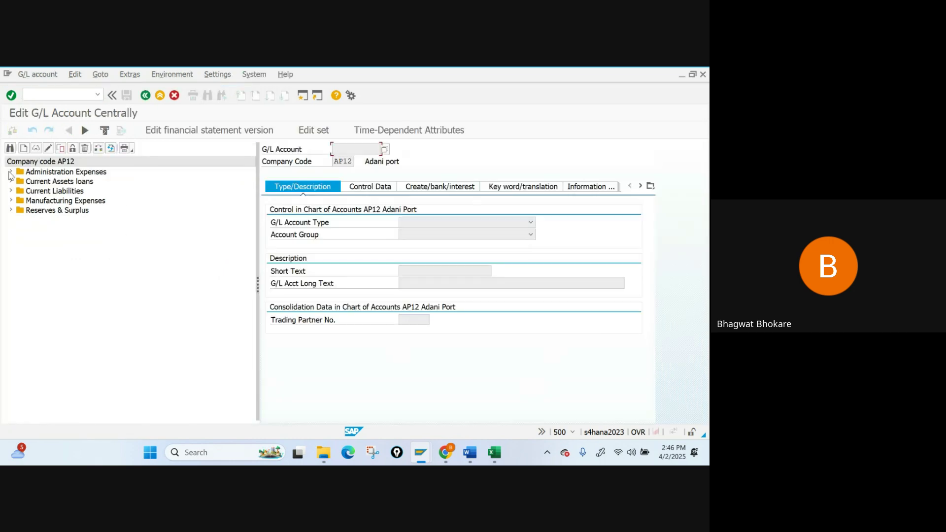
{"action": "left_click", "coordinate": [11, 173]}
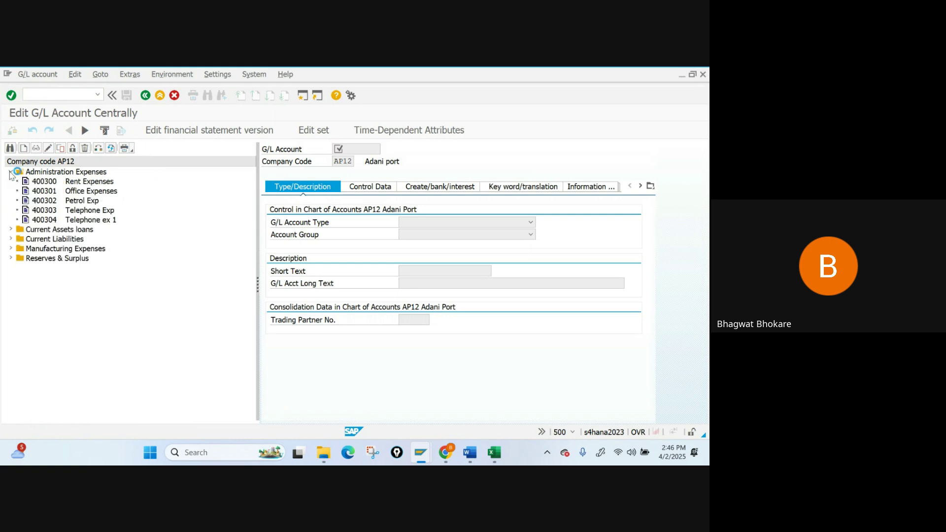
{"action": "left_click", "coordinate": [72, 222]}
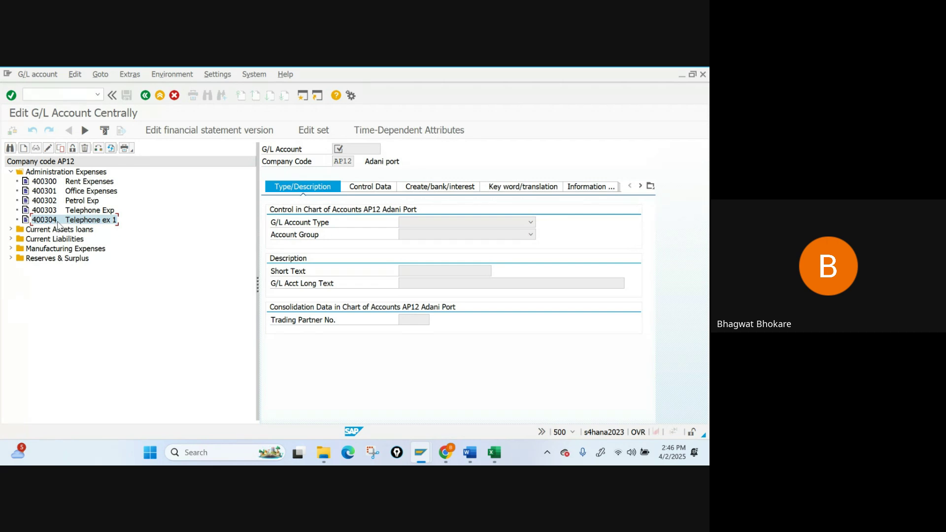
{"action": "left_click", "coordinate": [11, 249]}
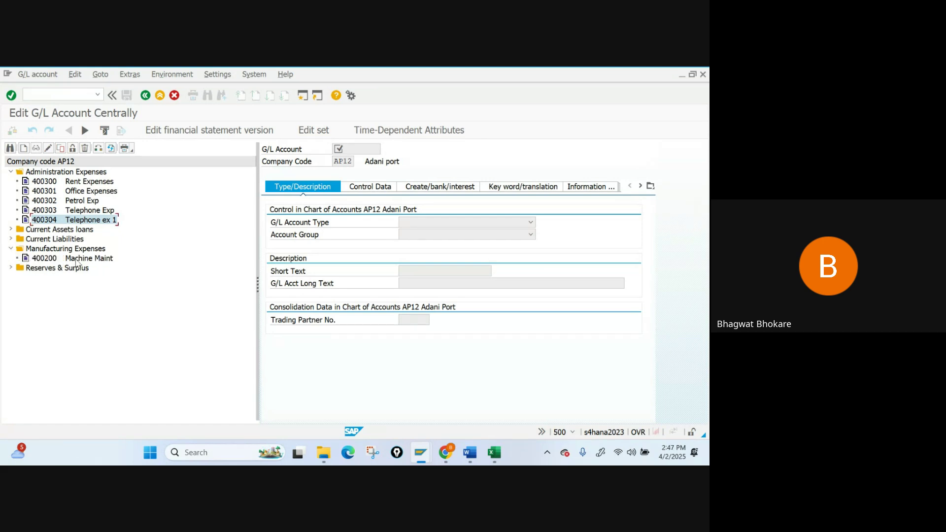
{"action": "left_click", "coordinate": [76, 261]}
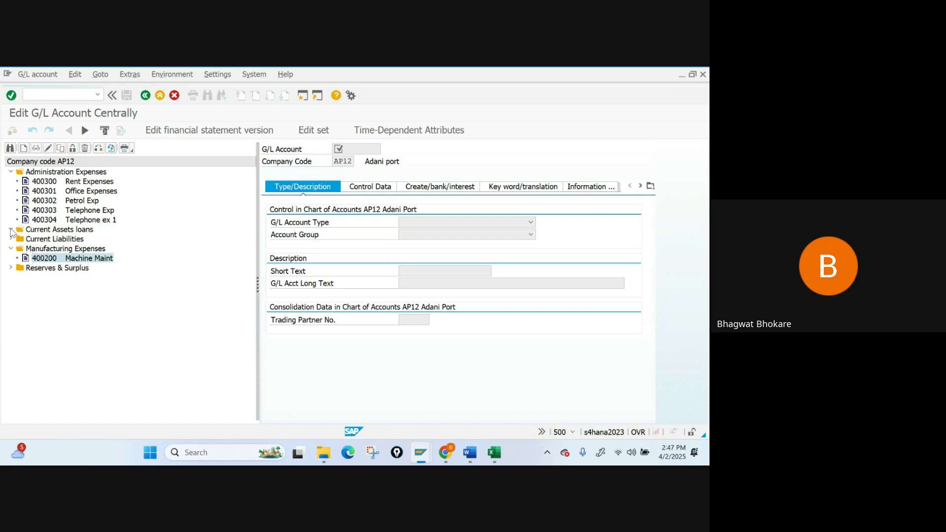
{"action": "left_click", "coordinate": [11, 230]}
{"action": "left_click", "coordinate": [77, 249]}
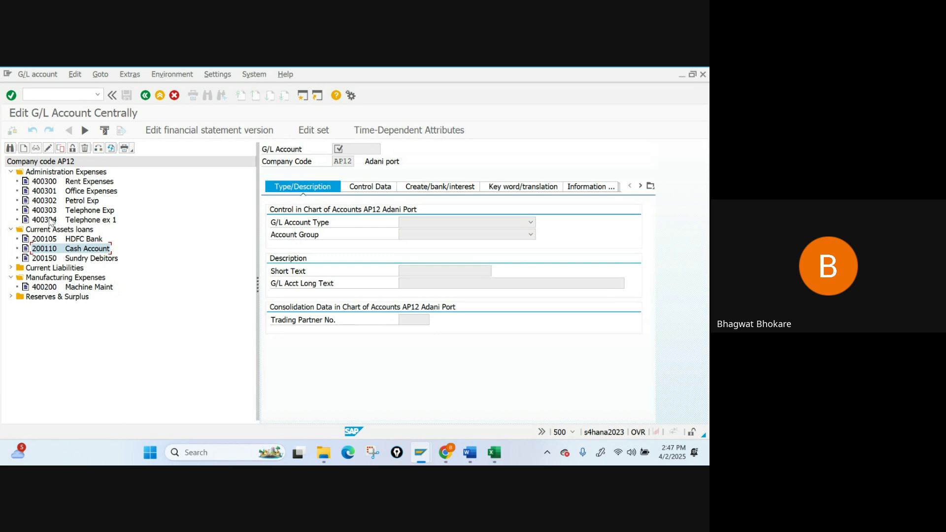
- Collapse the Current Assets loans, Manufacturing Expenses and Administration Expenses folders in the account tree
{"action": "key", "text": "Left"}
{"action": "key", "text": "Left"}
{"action": "key", "text": "Down"}
{"action": "key", "text": "Down"}
{"action": "key", "text": "Left"}
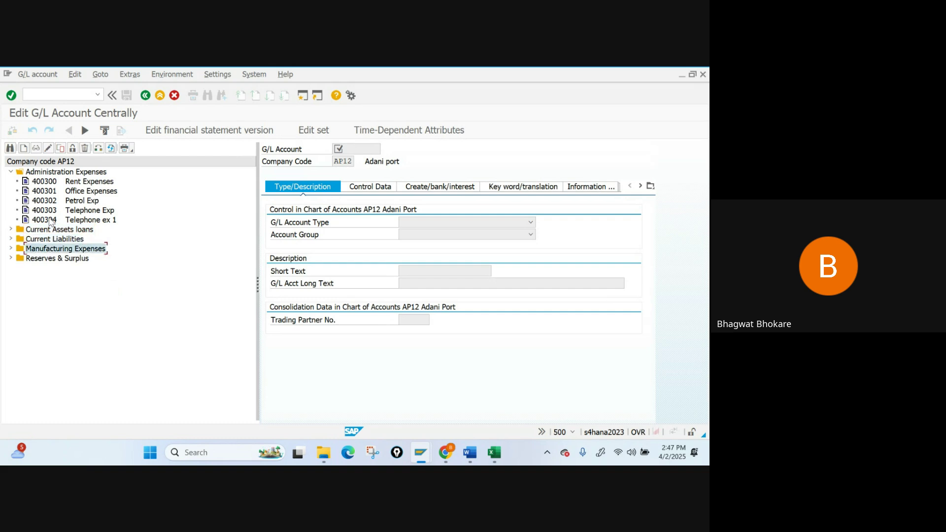
{"action": "key", "text": "Up"}
{"action": "key", "text": "Up"}
{"action": "key", "text": "Up"}
{"action": "key", "text": "Up"}
{"action": "key", "text": "Up"}
{"action": "key", "text": "Up"}
{"action": "key", "text": "Up"}
{"action": "key", "text": "Up"}
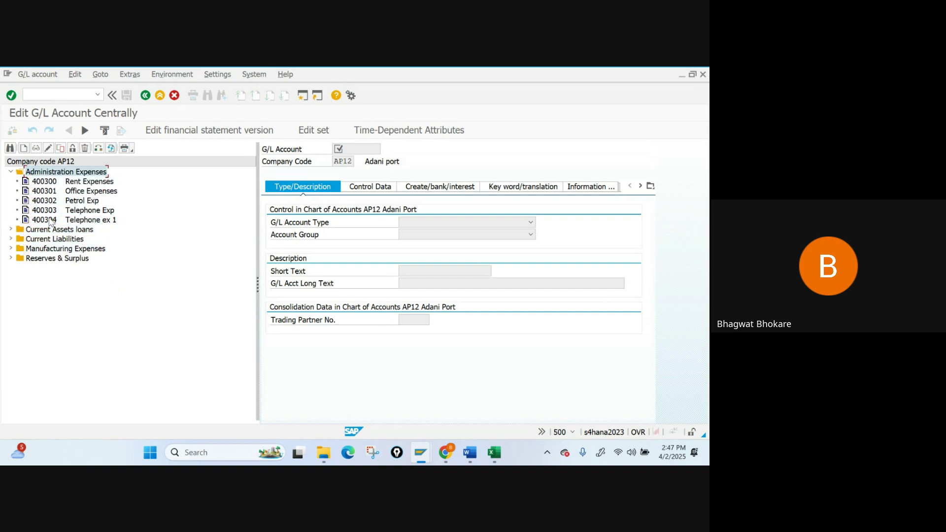
{"action": "key", "text": "Left"}
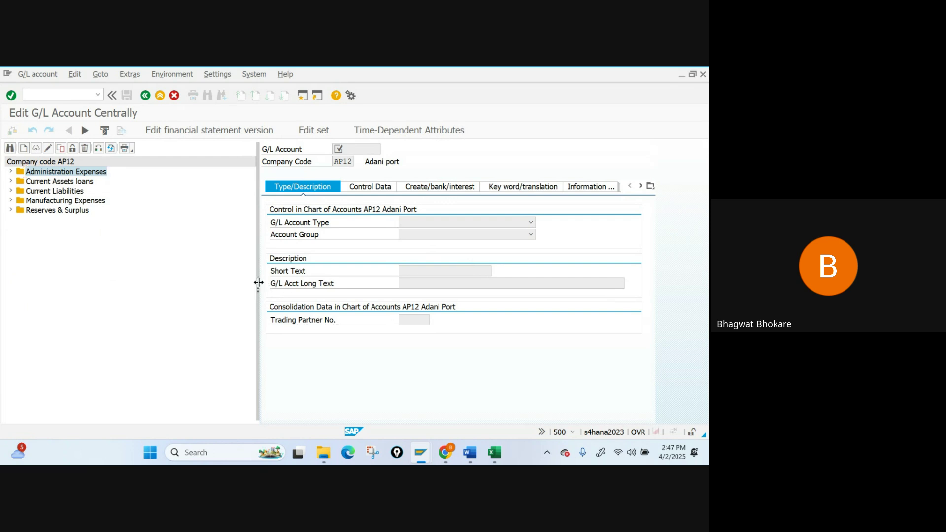
- Narrow the account tree area and review the available G/L Account Type and Account Group options without choosing any
{"action": "left_click_drag", "start_coordinate": [258, 282], "coordinate": [164, 281]}
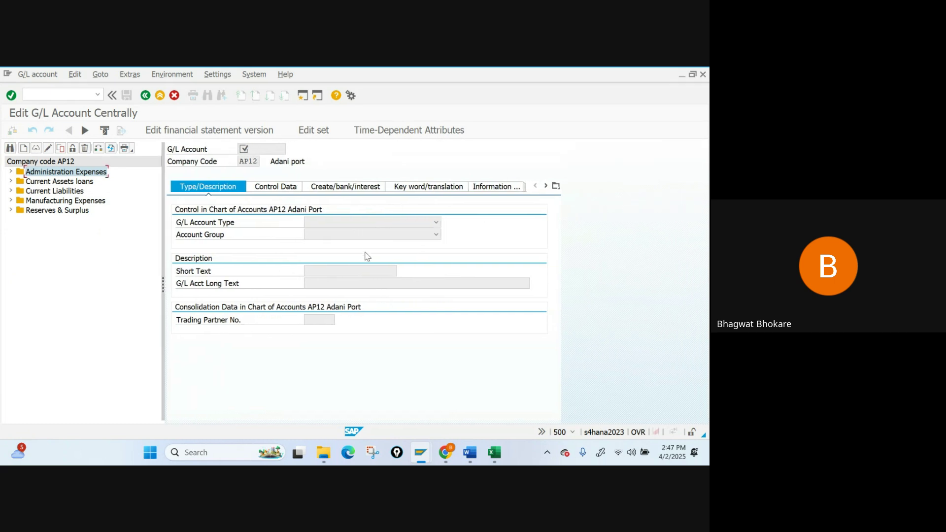
{"action": "left_click", "coordinate": [392, 224]}
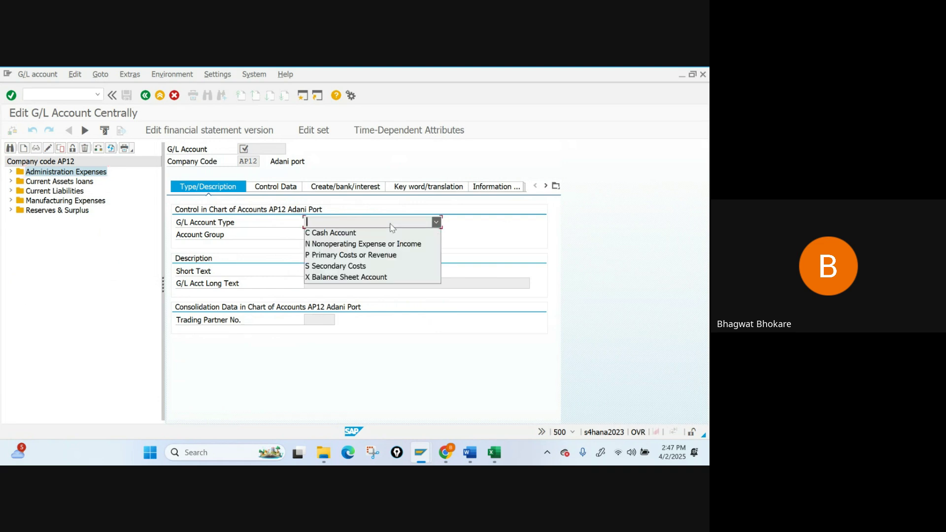
{"action": "left_click", "coordinate": [459, 236]}
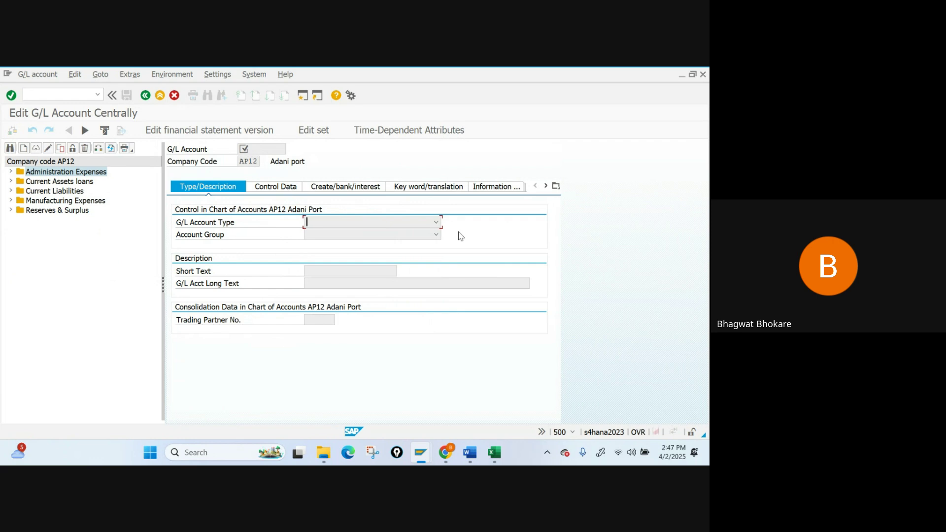
{"action": "left_click", "coordinate": [435, 234]}
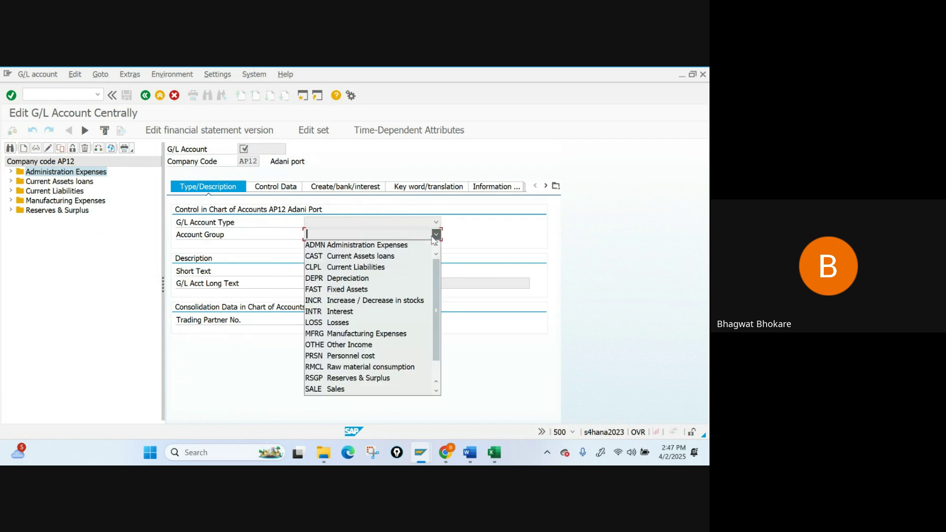
{"action": "left_click", "coordinate": [483, 255]}
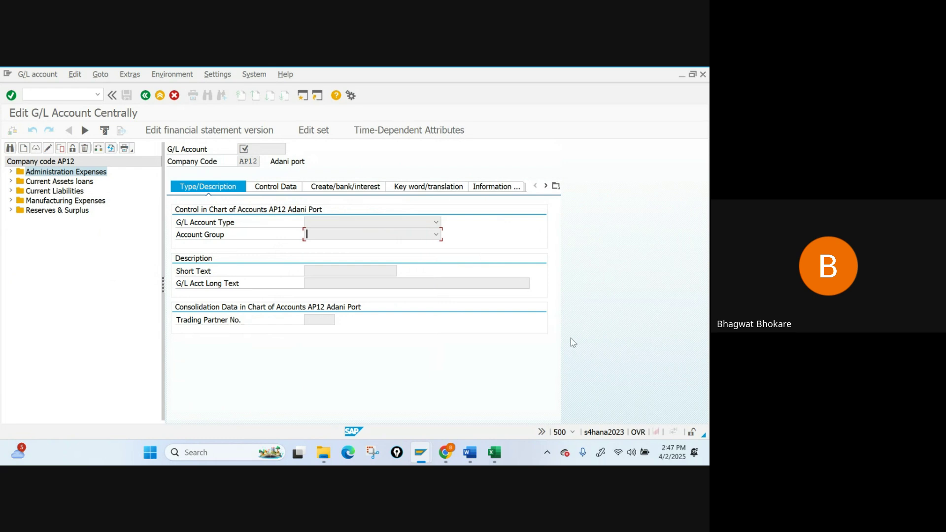
- Switch to the Book1 workbook in Excel, select the 400304 cell and clear the pending copy selection
{"action": "left_click", "coordinate": [494, 452]}
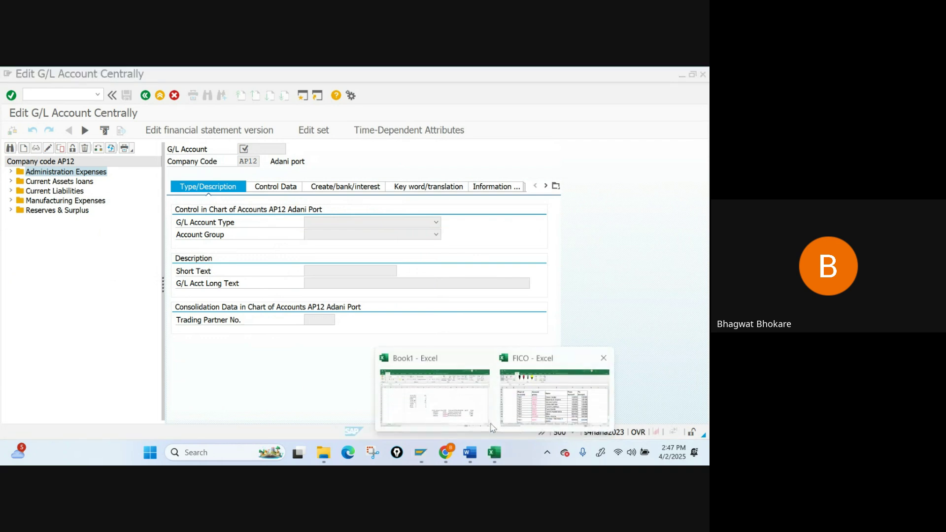
{"action": "left_click", "coordinate": [458, 418]}
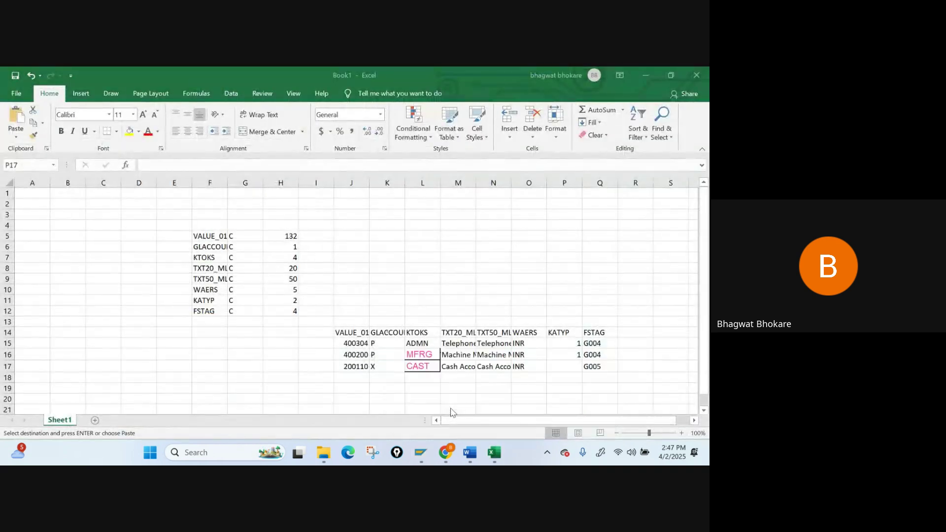
{"action": "left_click", "coordinate": [349, 343]}
{"action": "key", "text": "Escape"}
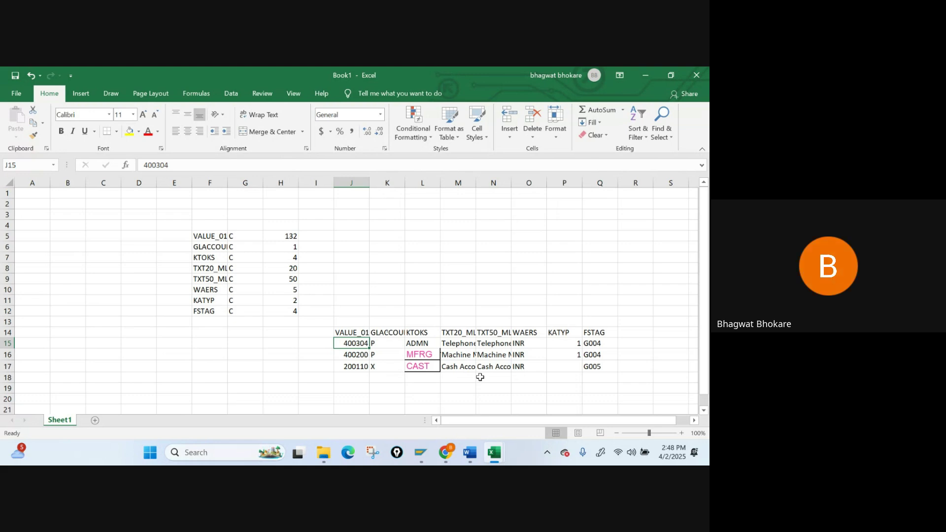
- Highlight the whole upload table with its header row, range J14:Q17, on Sheet1
{"action": "key", "text": "Up"}
{"action": "key", "text": "Up"}
{"action": "key", "text": "Up"}
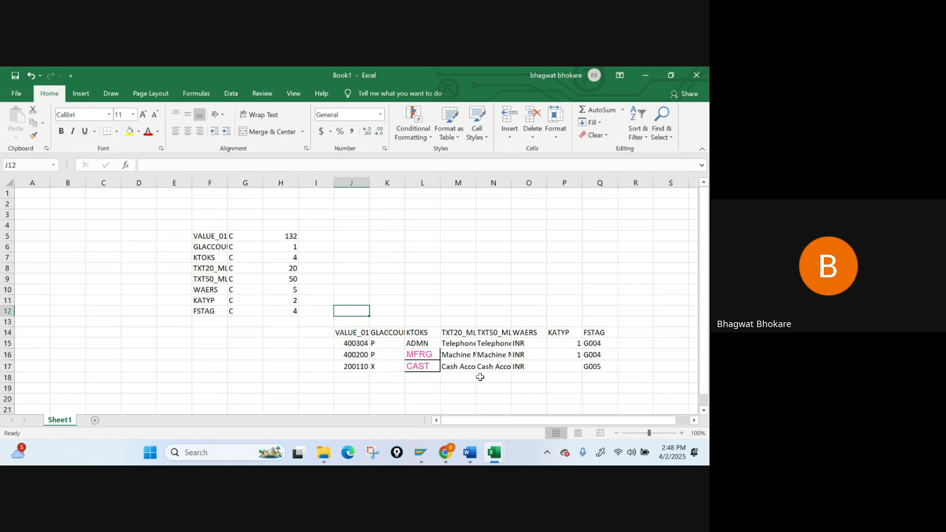
{"action": "key", "text": "Down"}
{"action": "key", "text": "Down"}
{"action": "key", "text": "shift+Right"}
{"action": "key", "text": "shift+Right"}
{"action": "key", "text": "shift+Right"}
{"action": "key", "text": "shift+Right"}
{"action": "key", "text": "shift+Right"}
{"action": "key", "text": "shift+Right"}
{"action": "key", "text": "shift+Right"}
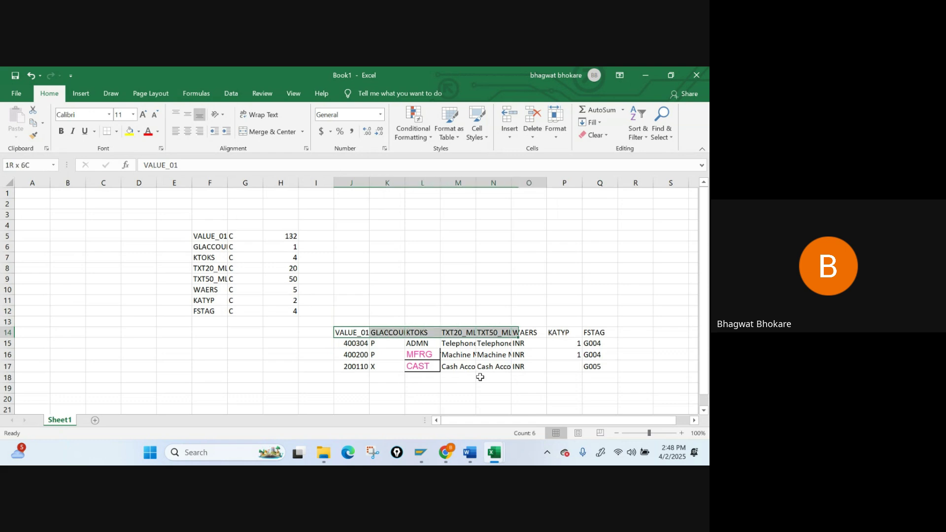
{"action": "key", "text": "shift+Down"}
{"action": "key", "text": "shift+Down"}
{"action": "key", "text": "shift+Down"}
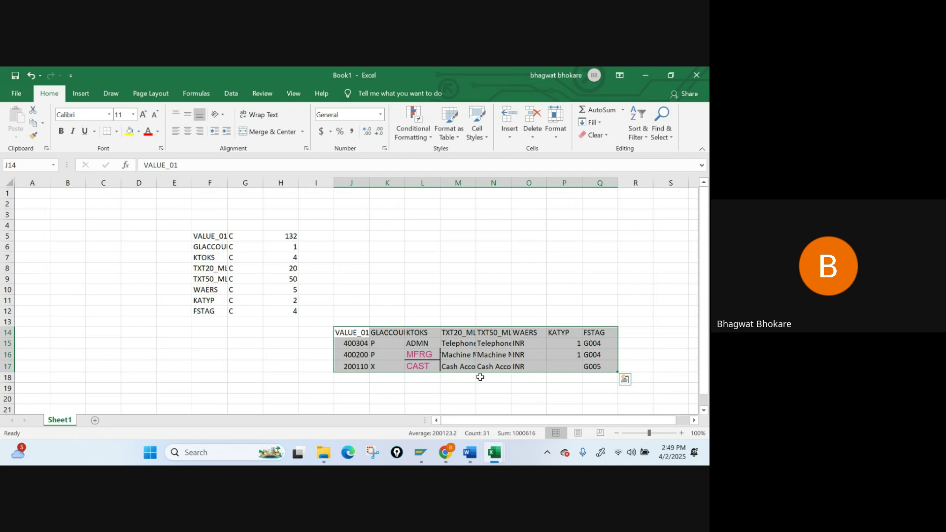
- Select cell J15 with the first upload record and switch to the Google Meet window in Chrome
{"action": "key", "text": "Up"}
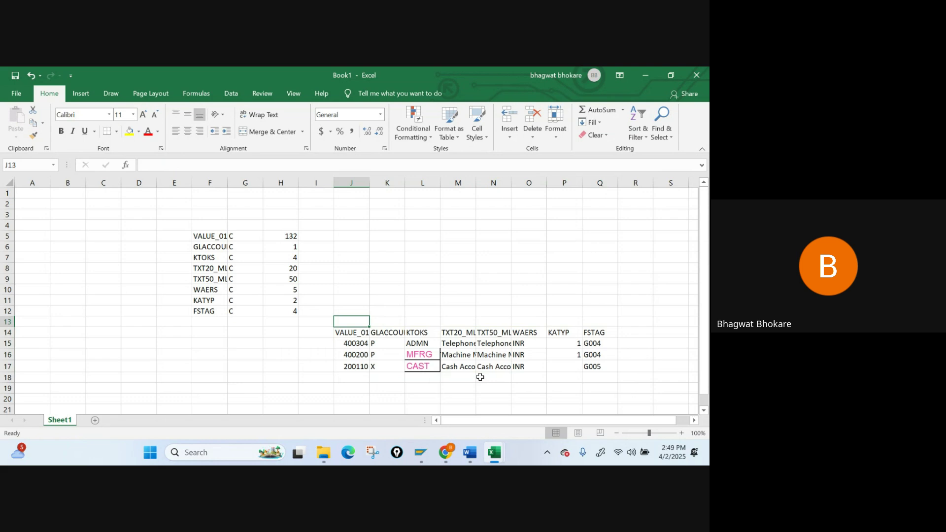
{"action": "key", "text": "Down"}
{"action": "key", "text": "Down"}
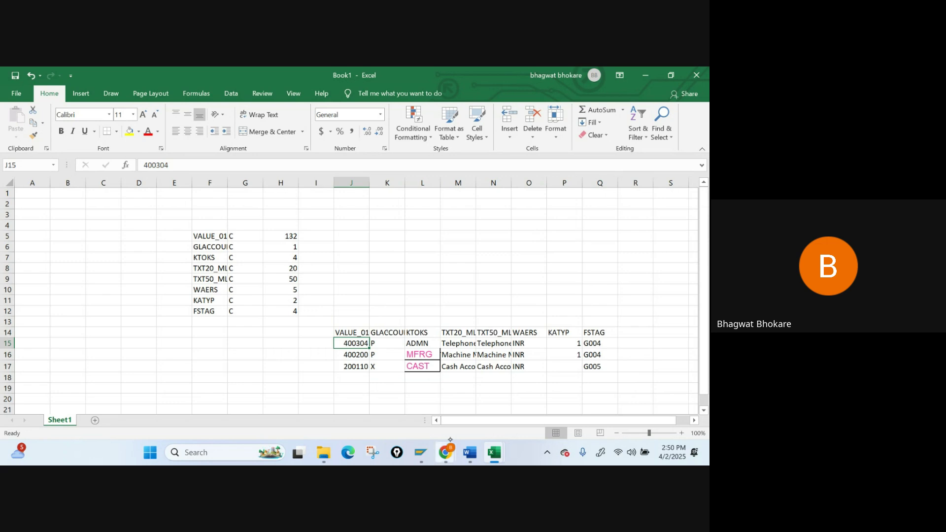
{"action": "mouse_move", "coordinate": [443, 439]}
{"action": "left_click", "coordinate": [389, 400]}
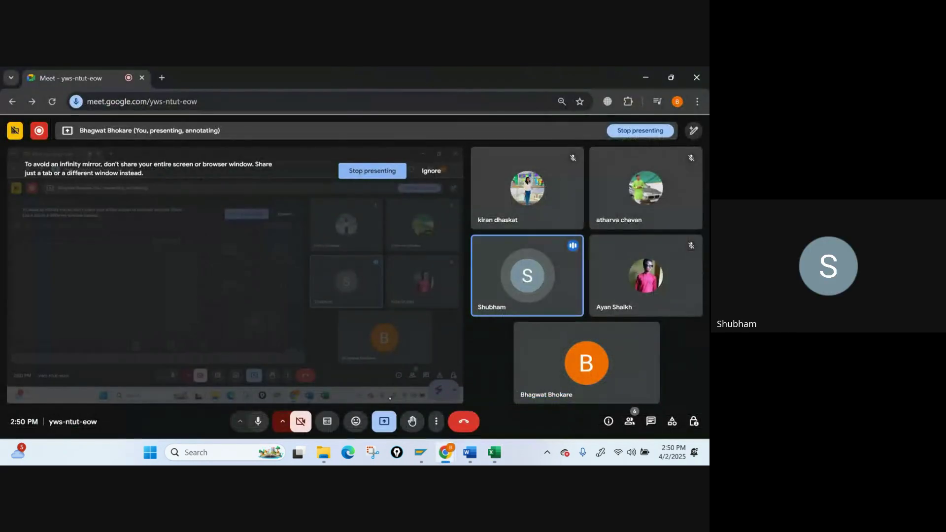